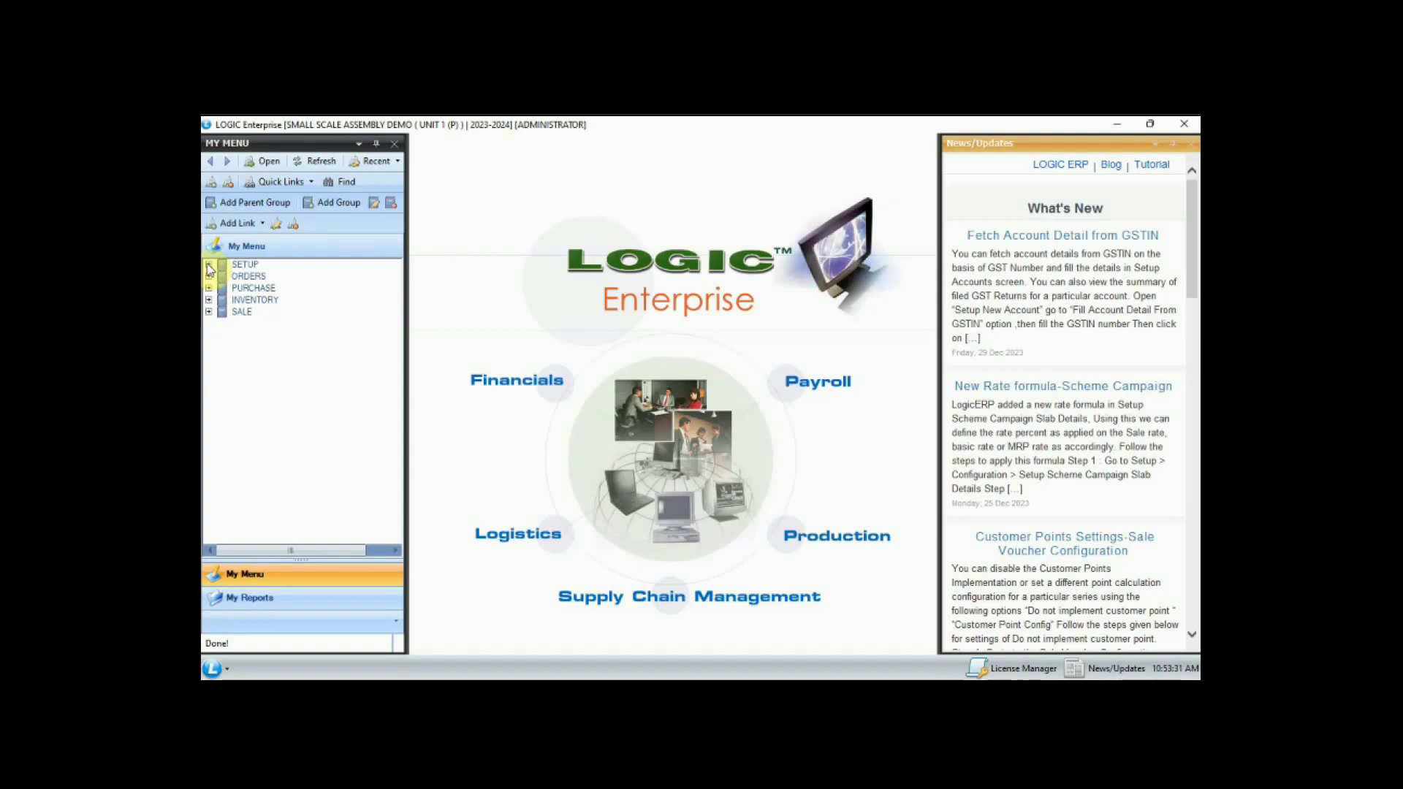
# - Log in as ADMINISTRATOR with the account password to SMALL SCALE ASSEMBLING DEMO, branch UNIT 1 (P)
pyautogui.click(214, 659)
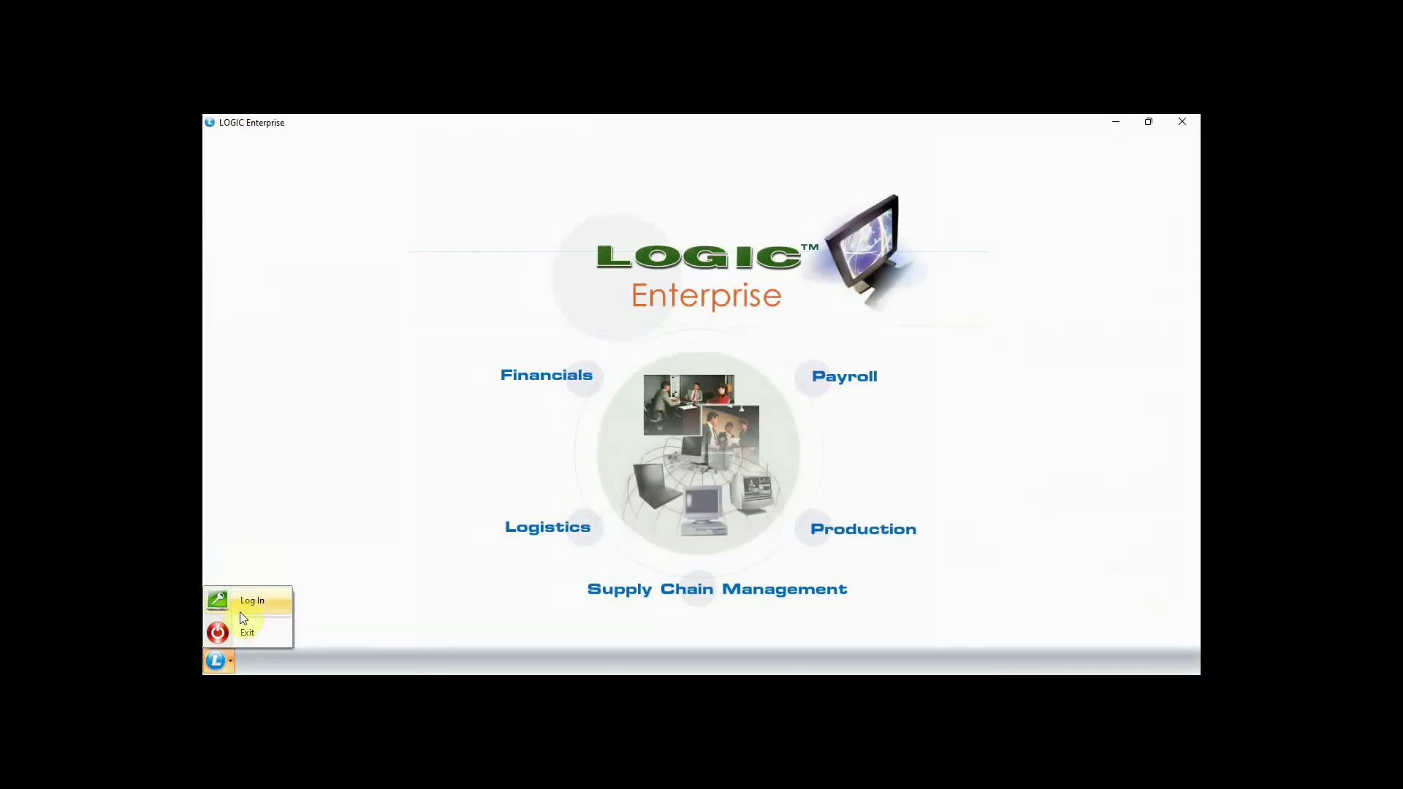
pyautogui.click(239, 612)
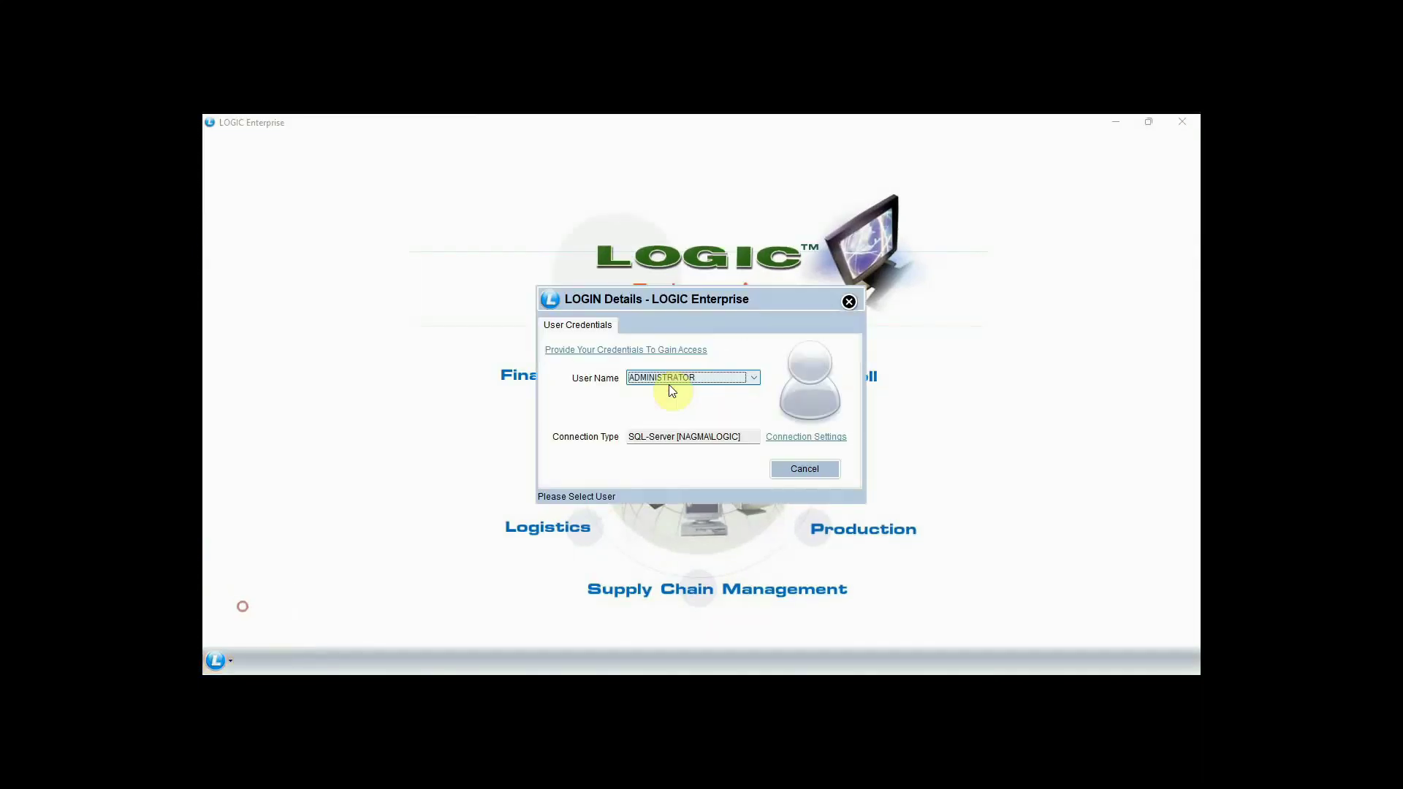
pyautogui.press('Return')
pyautogui.press('Return')
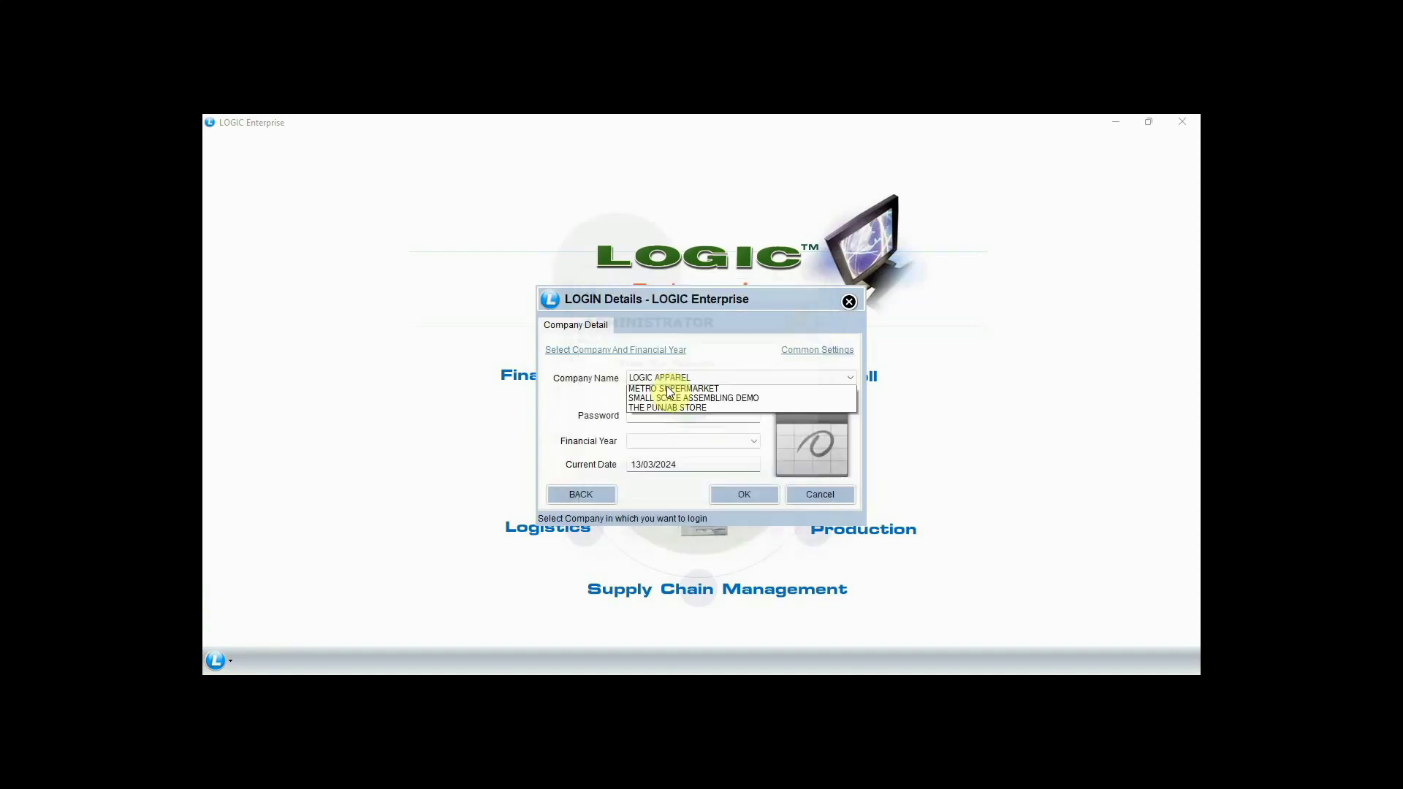
pyautogui.write('a')
pyautogui.press('Return')
pyautogui.press('Return')
pyautogui.press('Return')
pyautogui.press('Return')
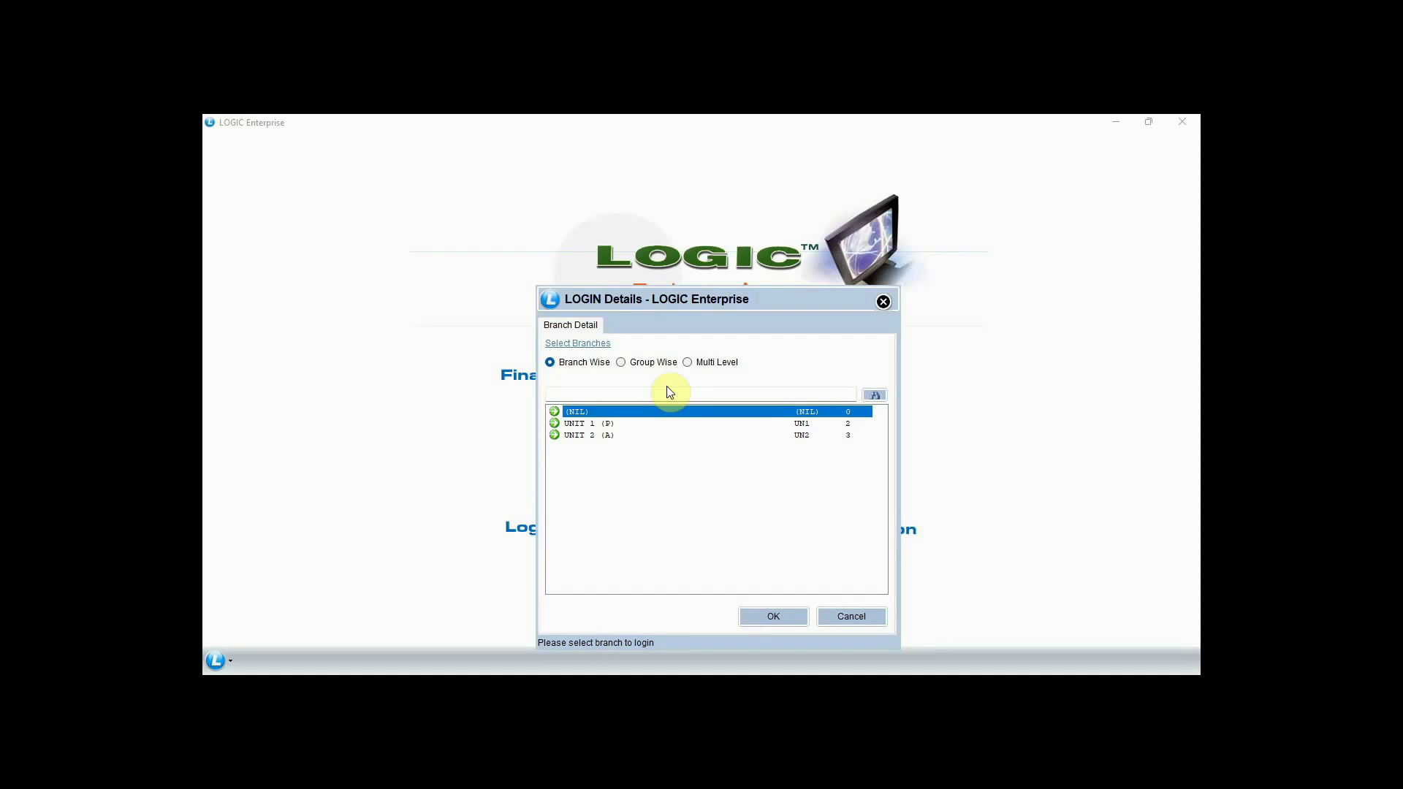
pyautogui.press('Down')
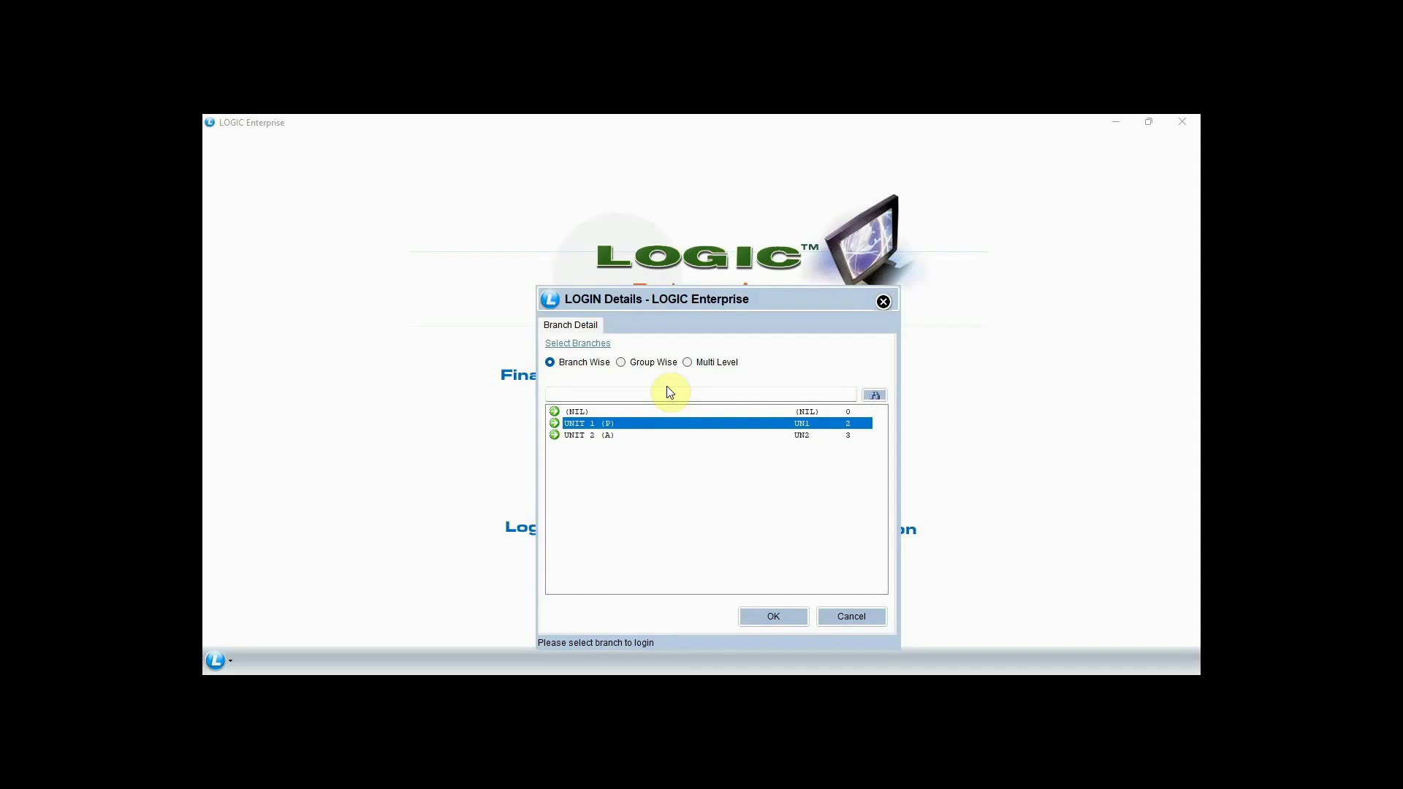
pyautogui.press('Return')
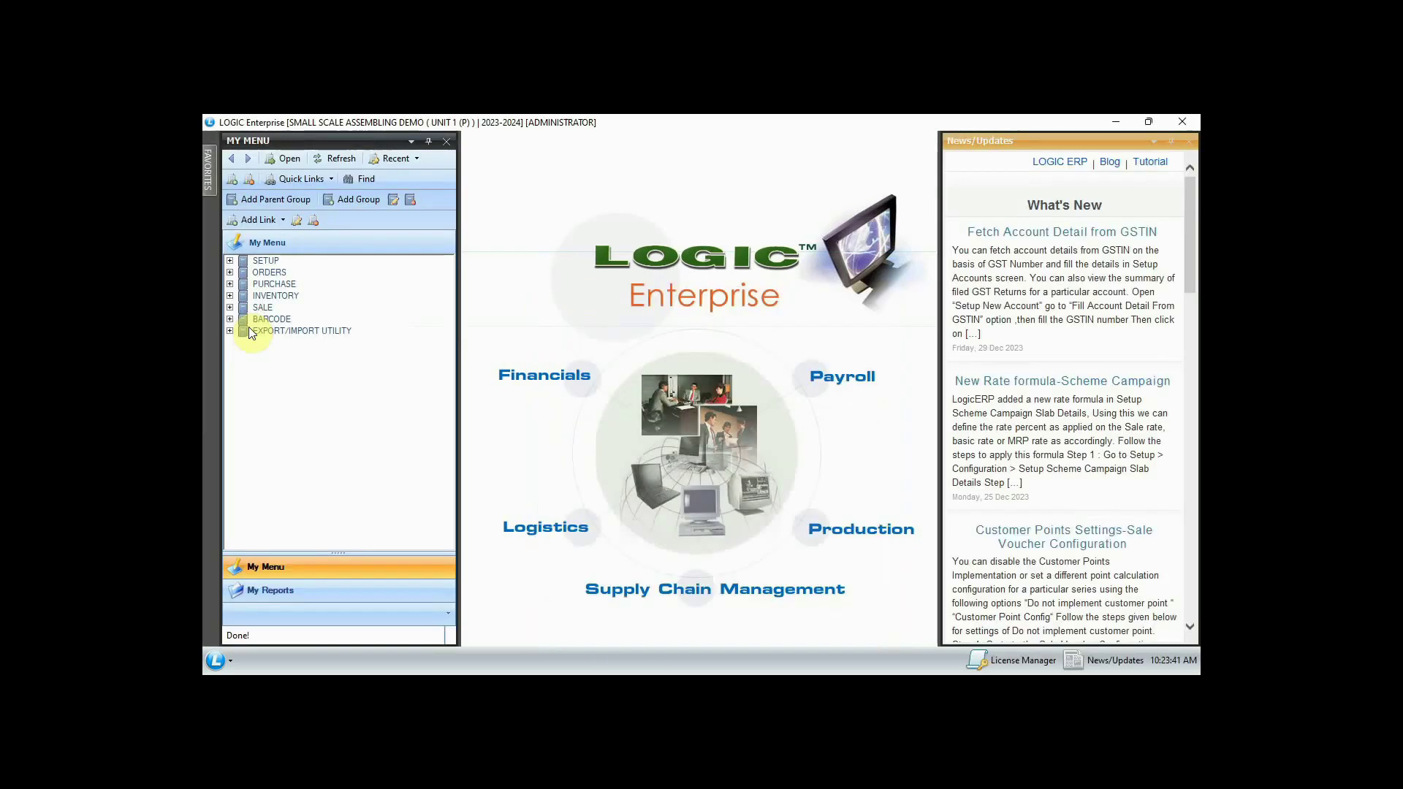
pyautogui.click(229, 260)
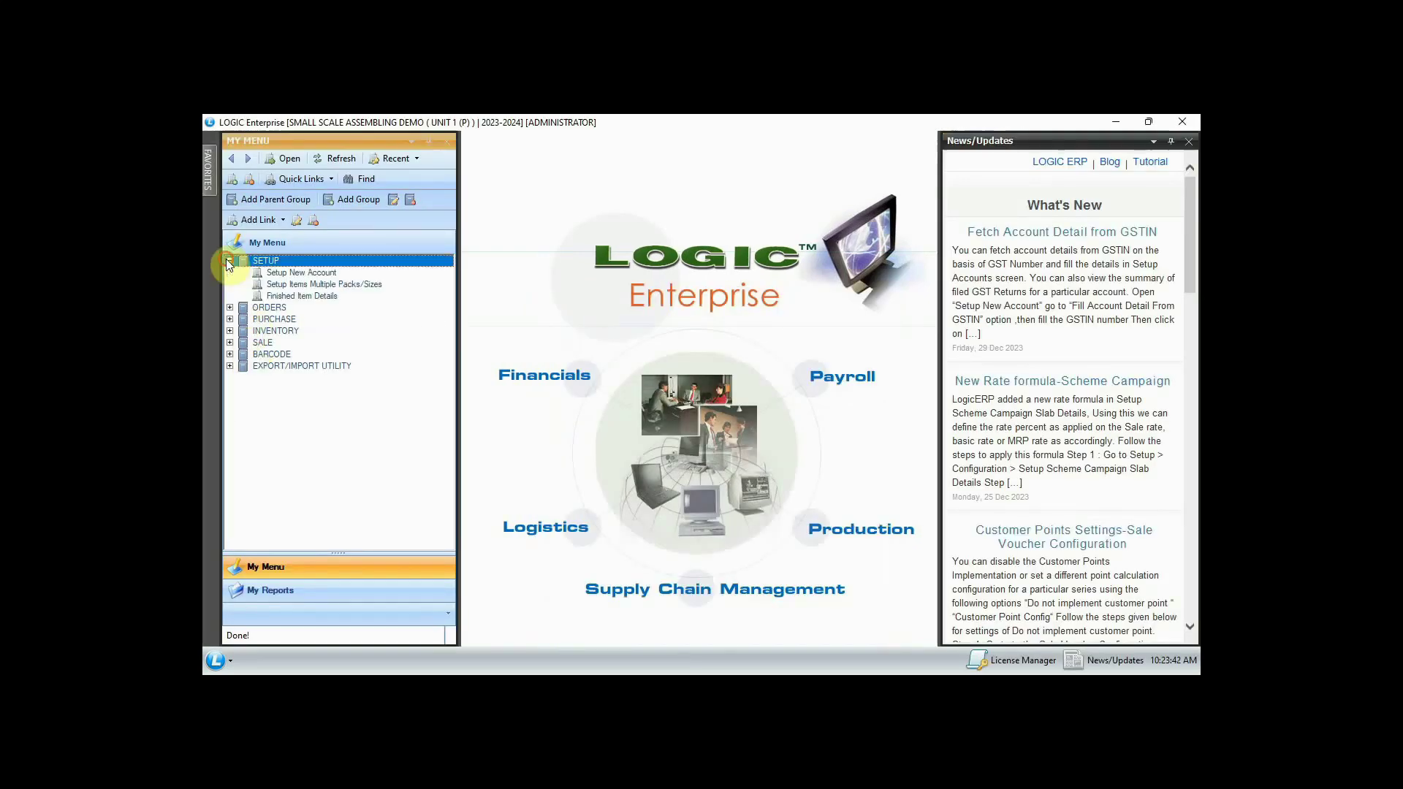
pyautogui.click(306, 273)
pyautogui.doubleClick(306, 273)
pyautogui.click(1004, 212)
pyautogui.scroll(-1, 281, 317)
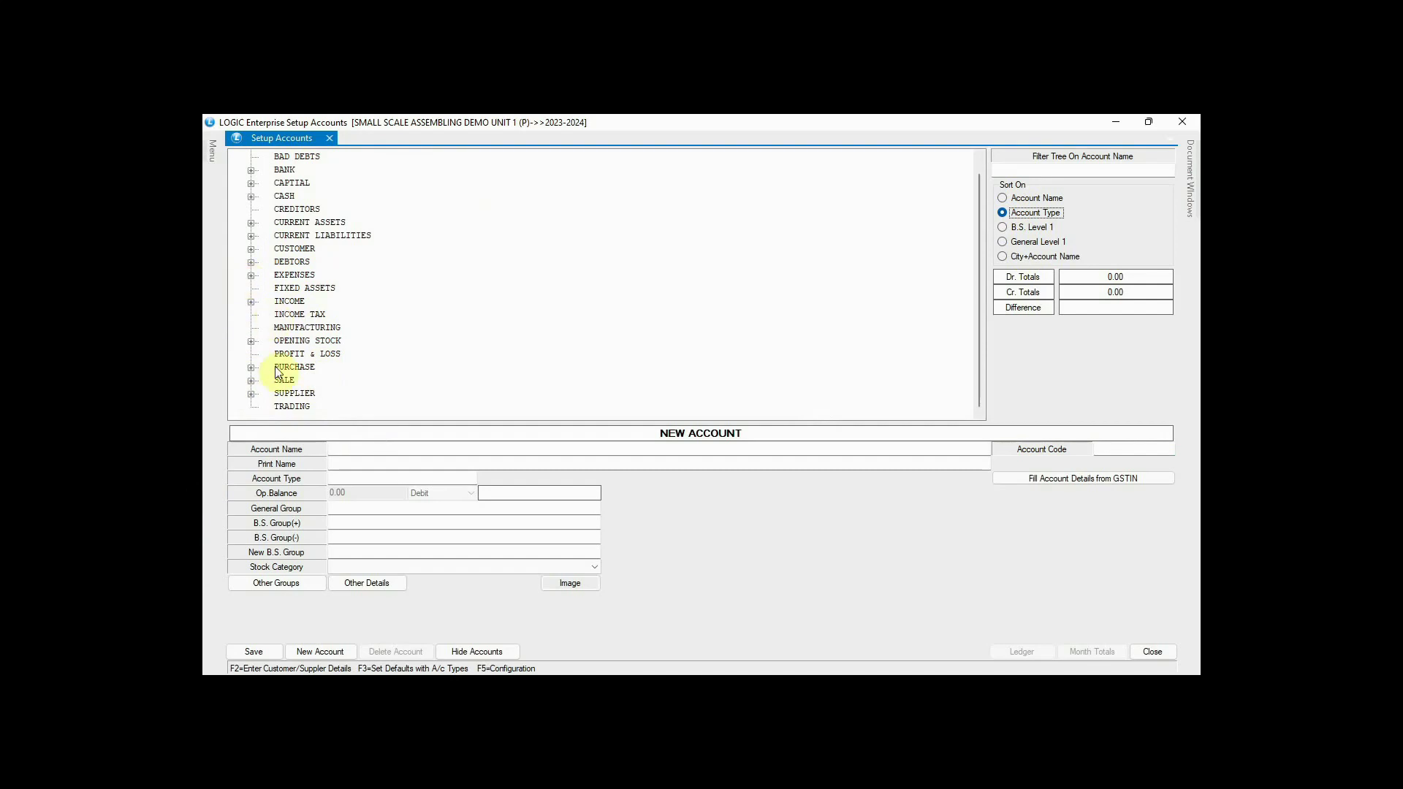
pyautogui.click(251, 395)
pyautogui.click(314, 354)
pyautogui.click(339, 340)
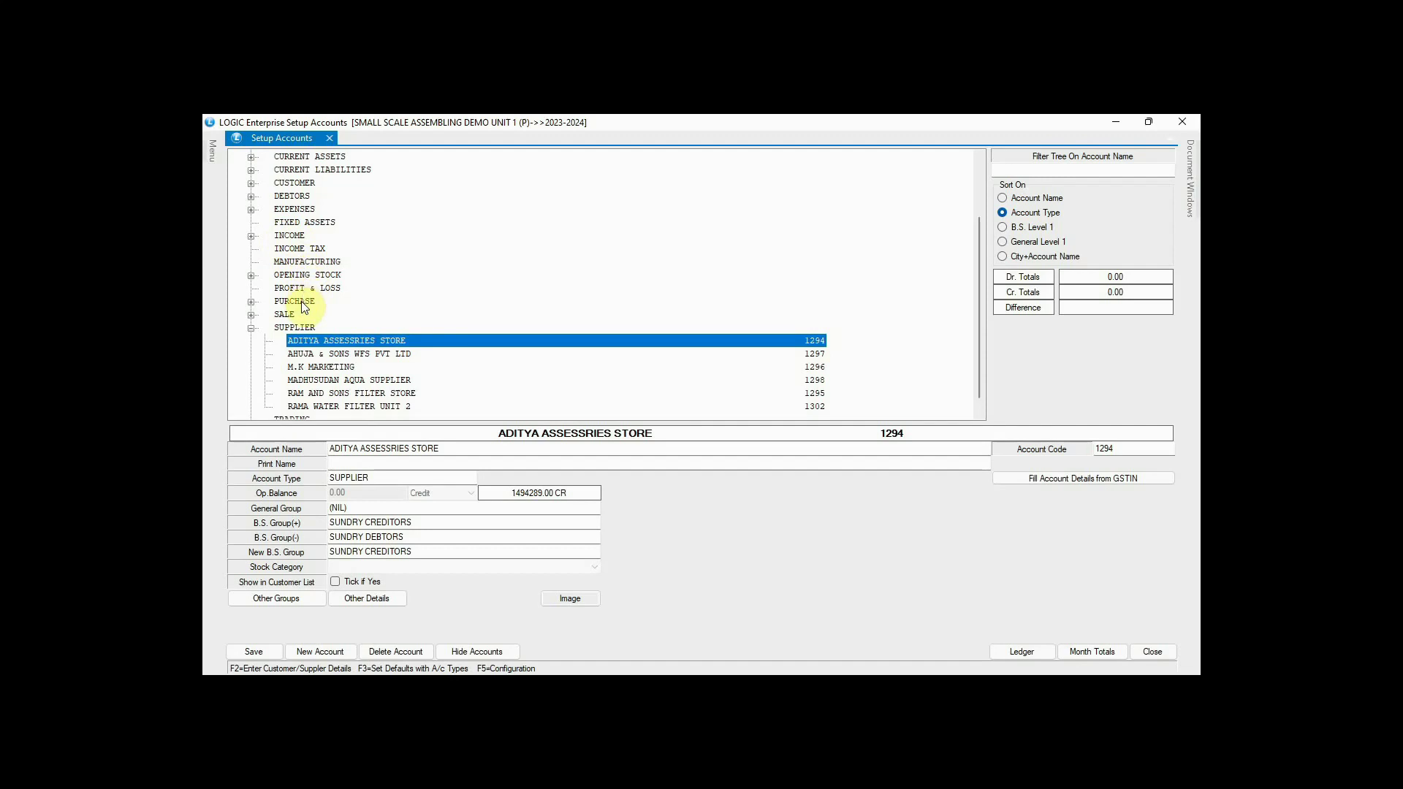
pyautogui.click(295, 183)
pyautogui.click(252, 184)
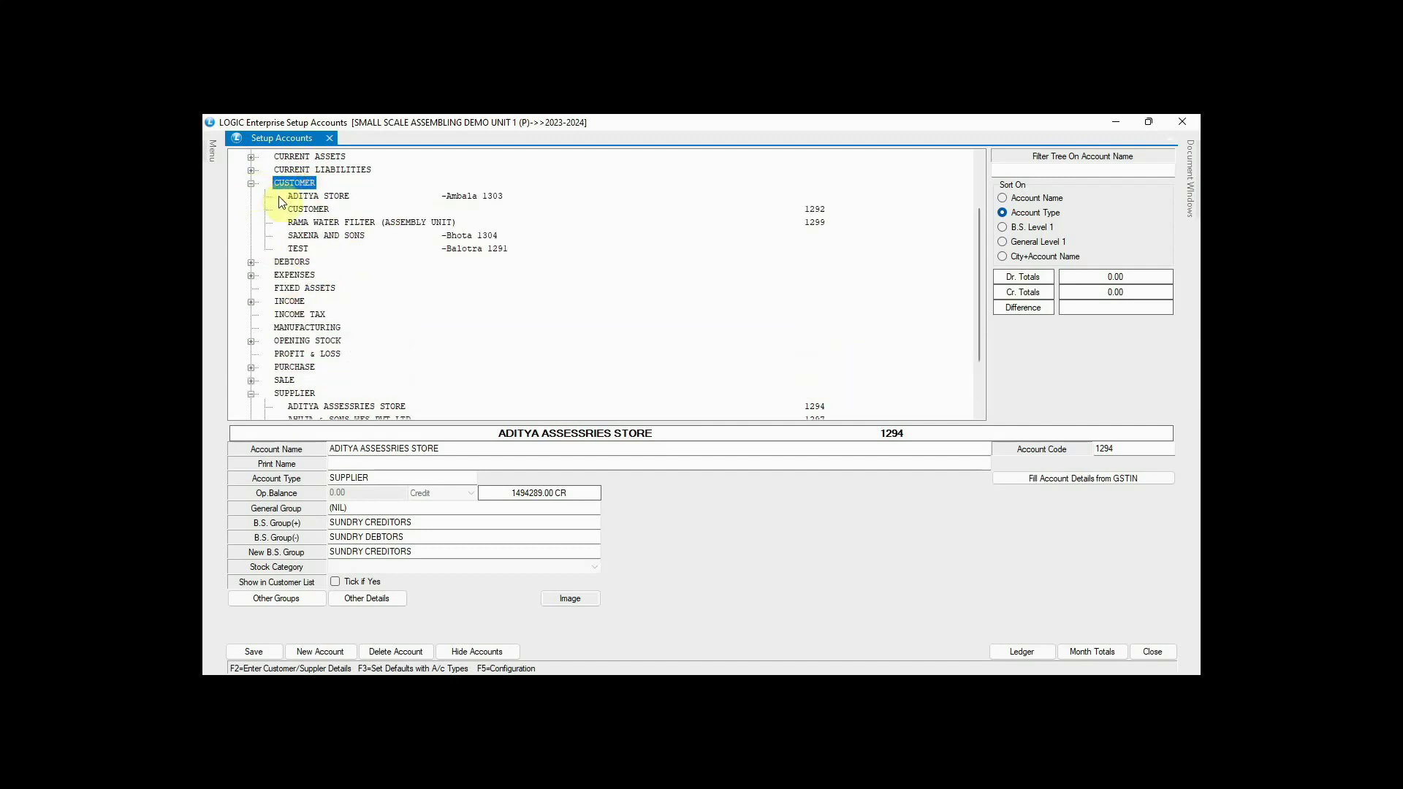
pyautogui.click(299, 196)
pyautogui.click(322, 225)
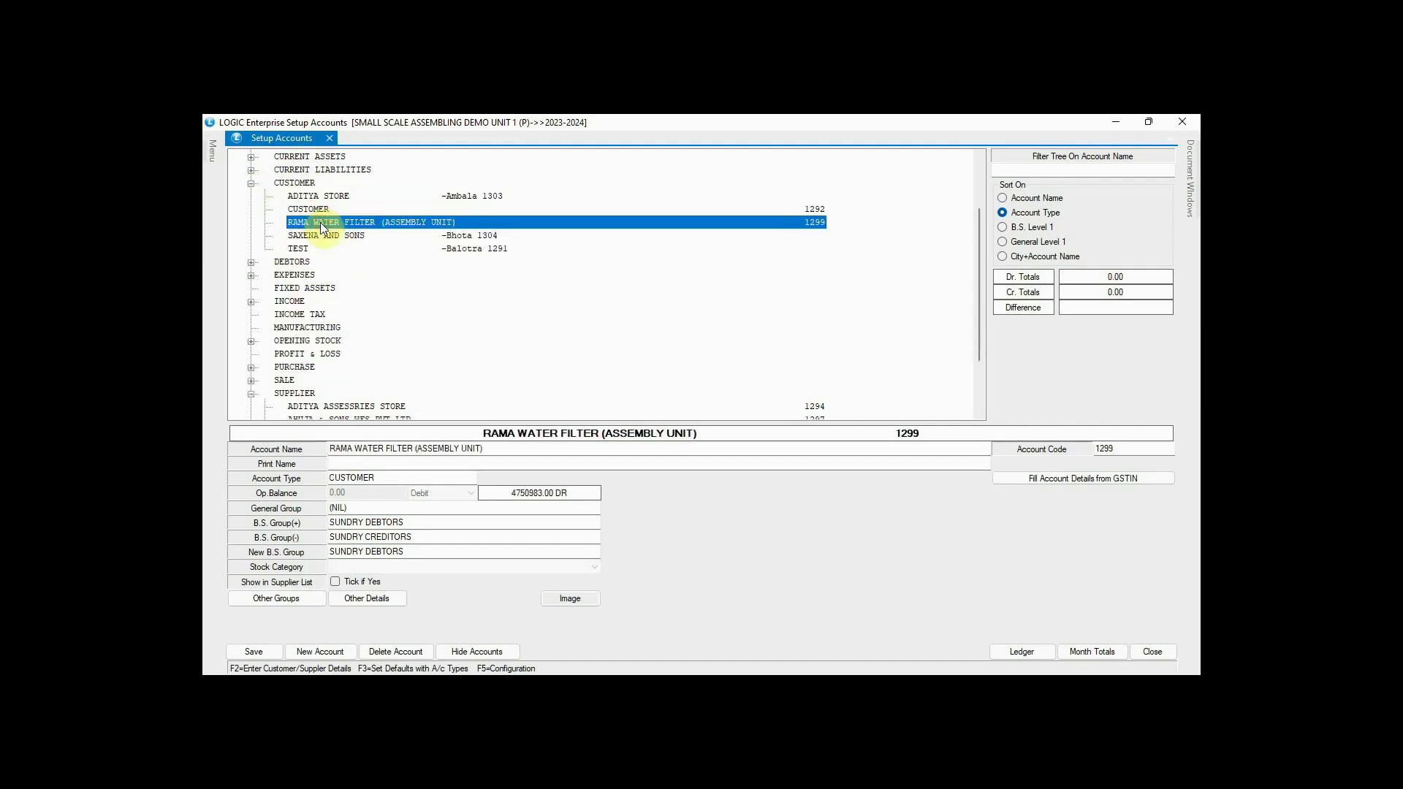
pyautogui.press('Escape')
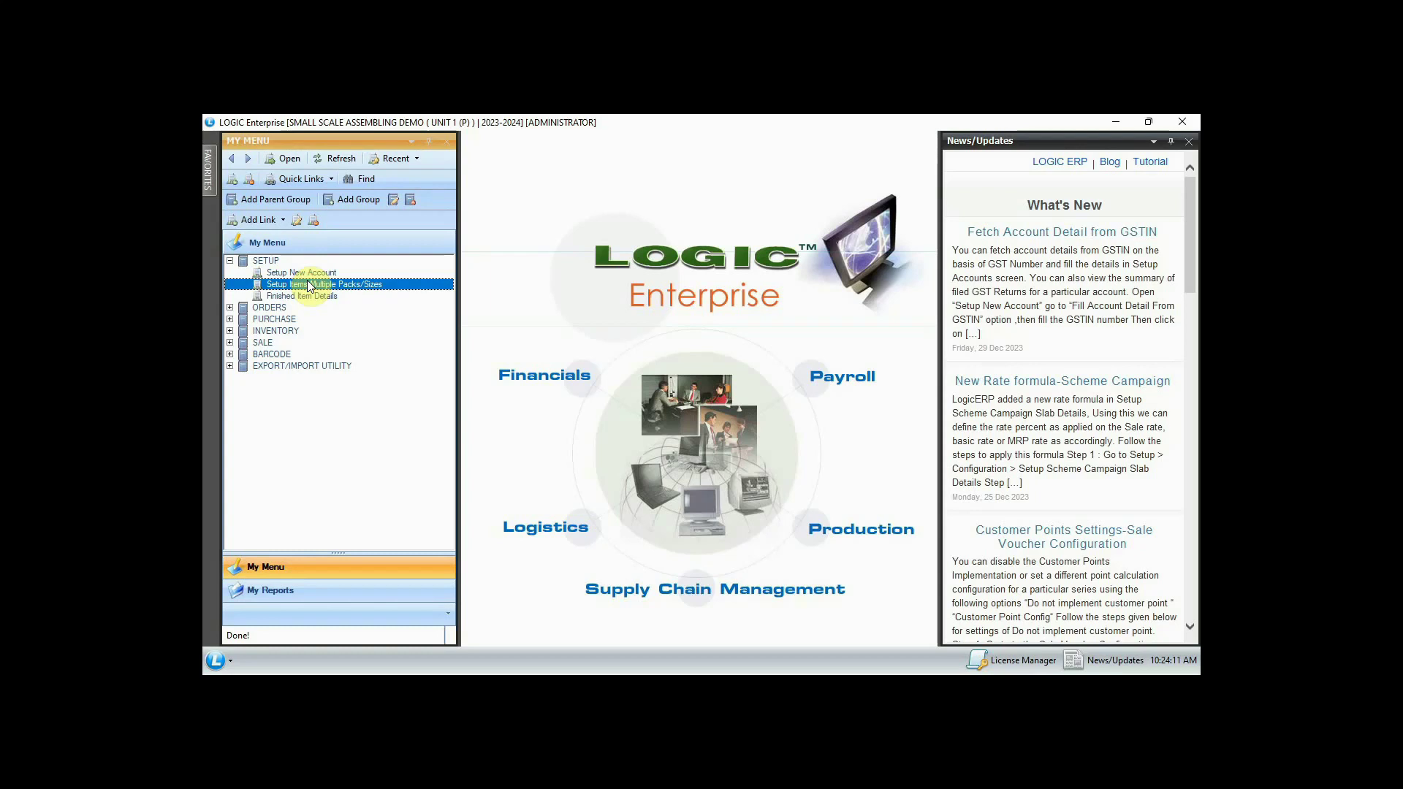
# - Review CARTOON BOX, INSTRUCTION MANUAL, LOWER CHAMBER and RAMA GRAVITY WATER FILTER in Setup Items, then close it
pyautogui.doubleClick(308, 285)
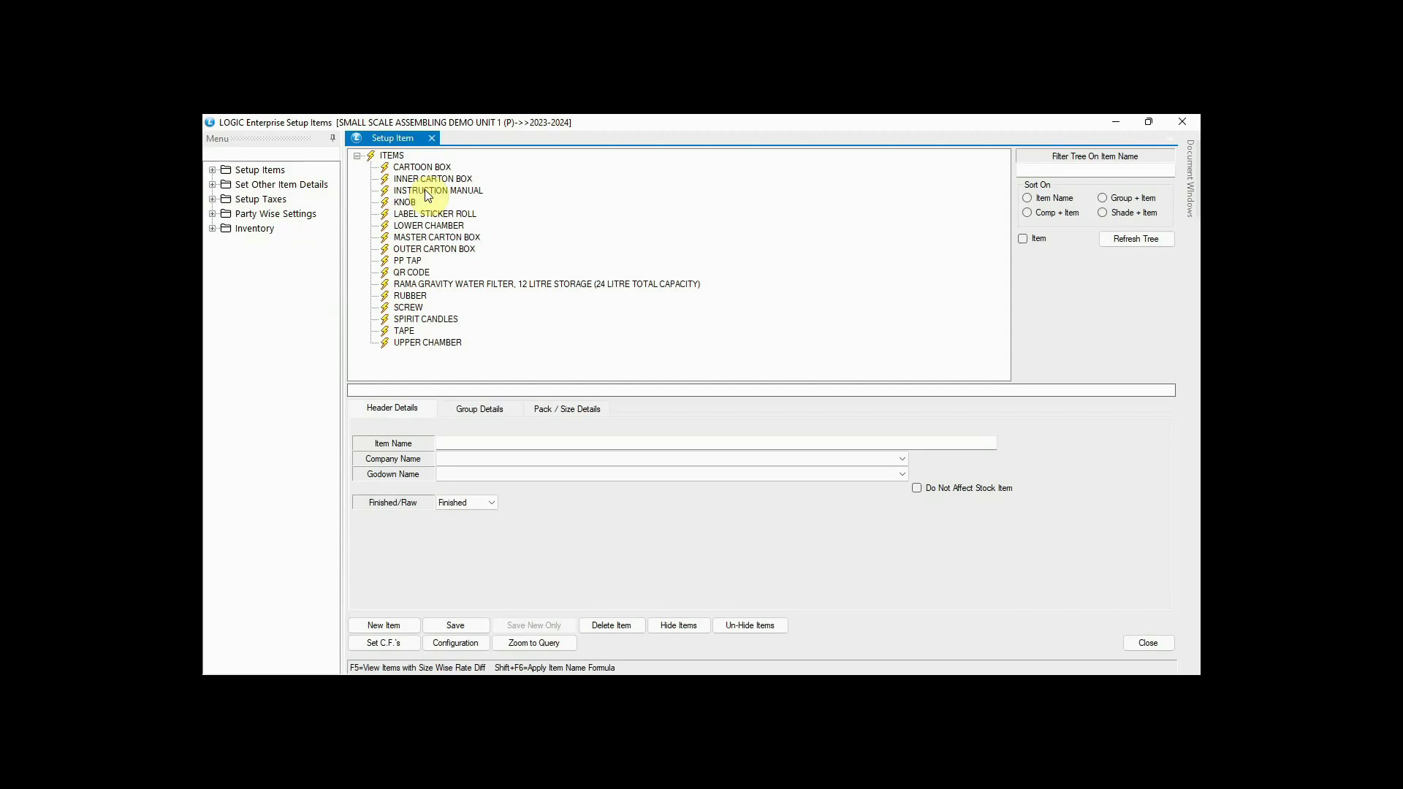
pyautogui.click(416, 166)
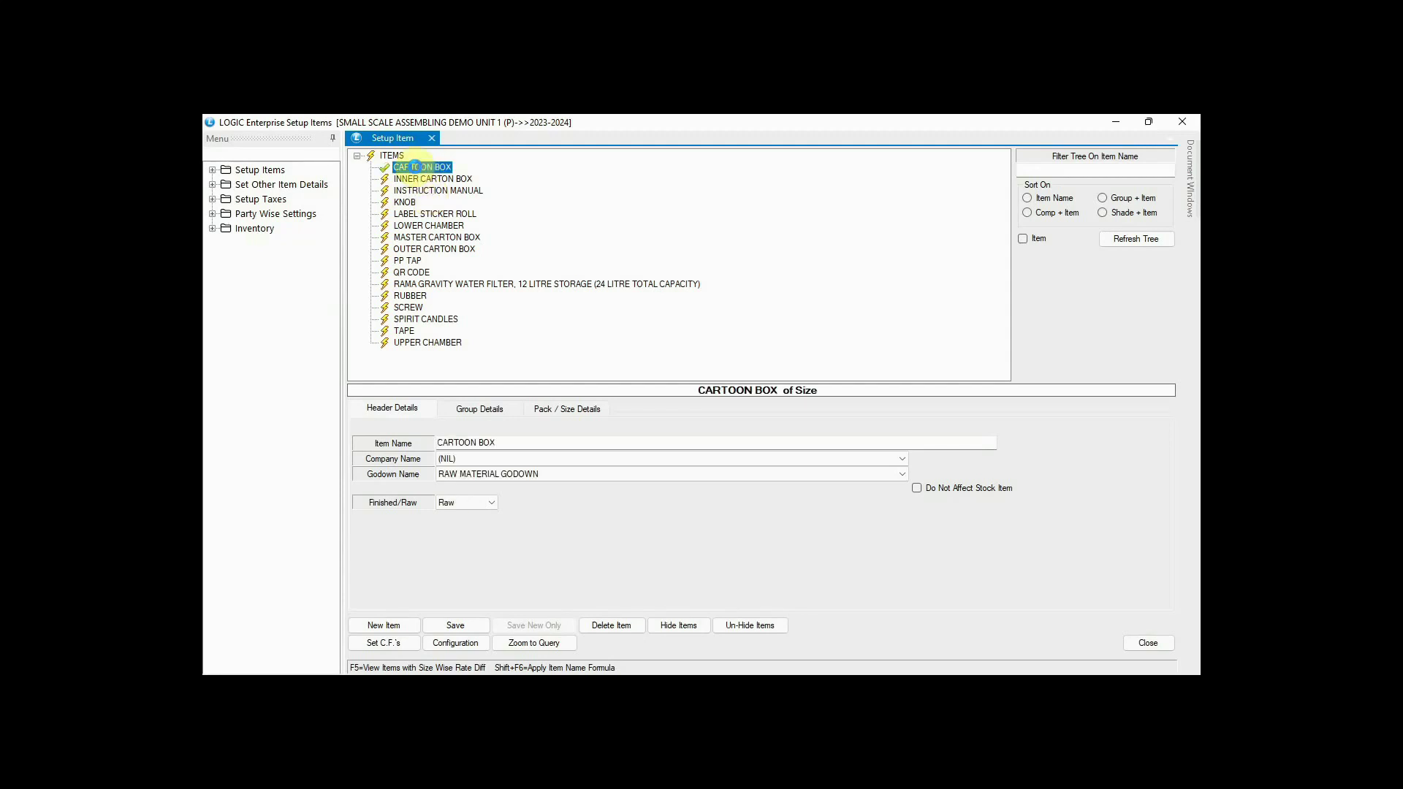
pyautogui.click(470, 501)
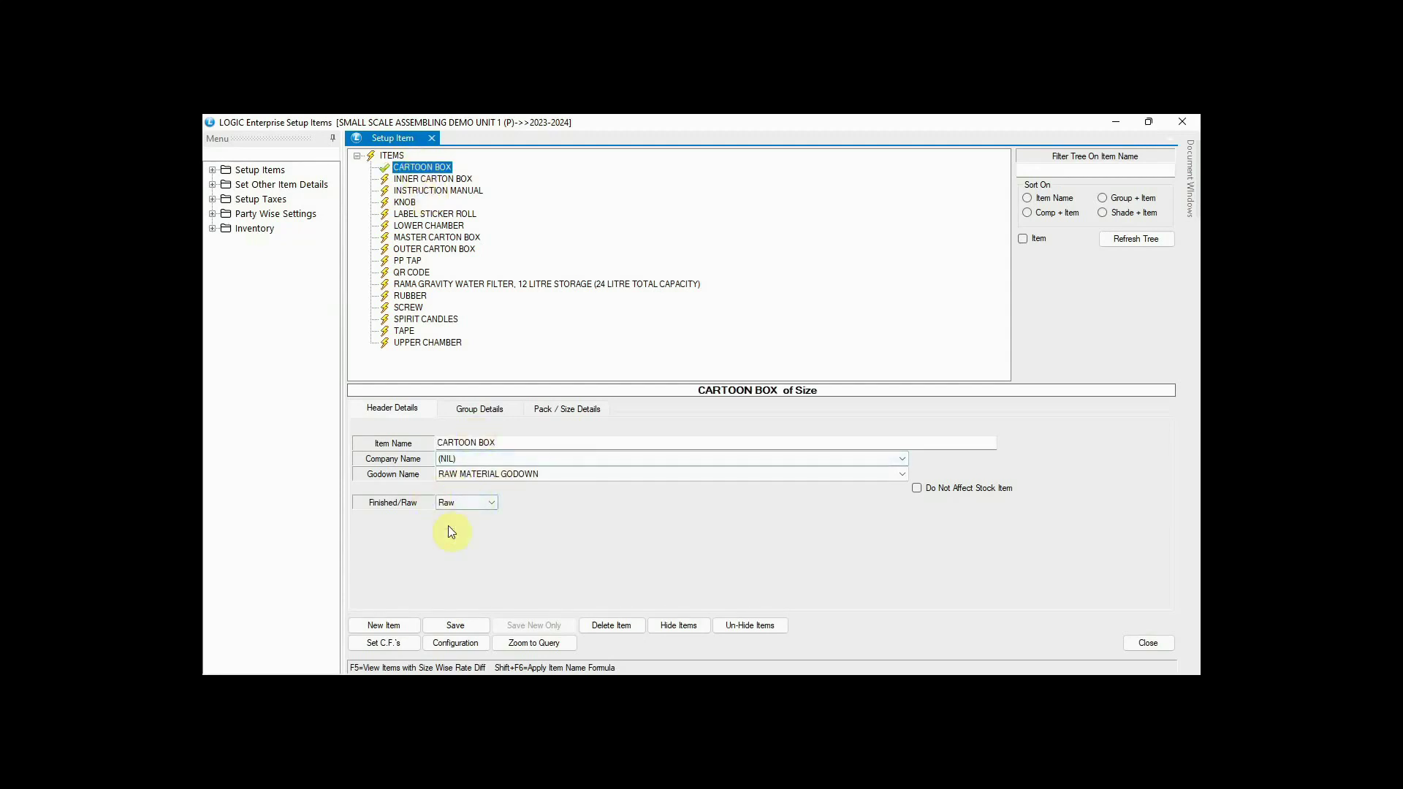
pyautogui.click(412, 191)
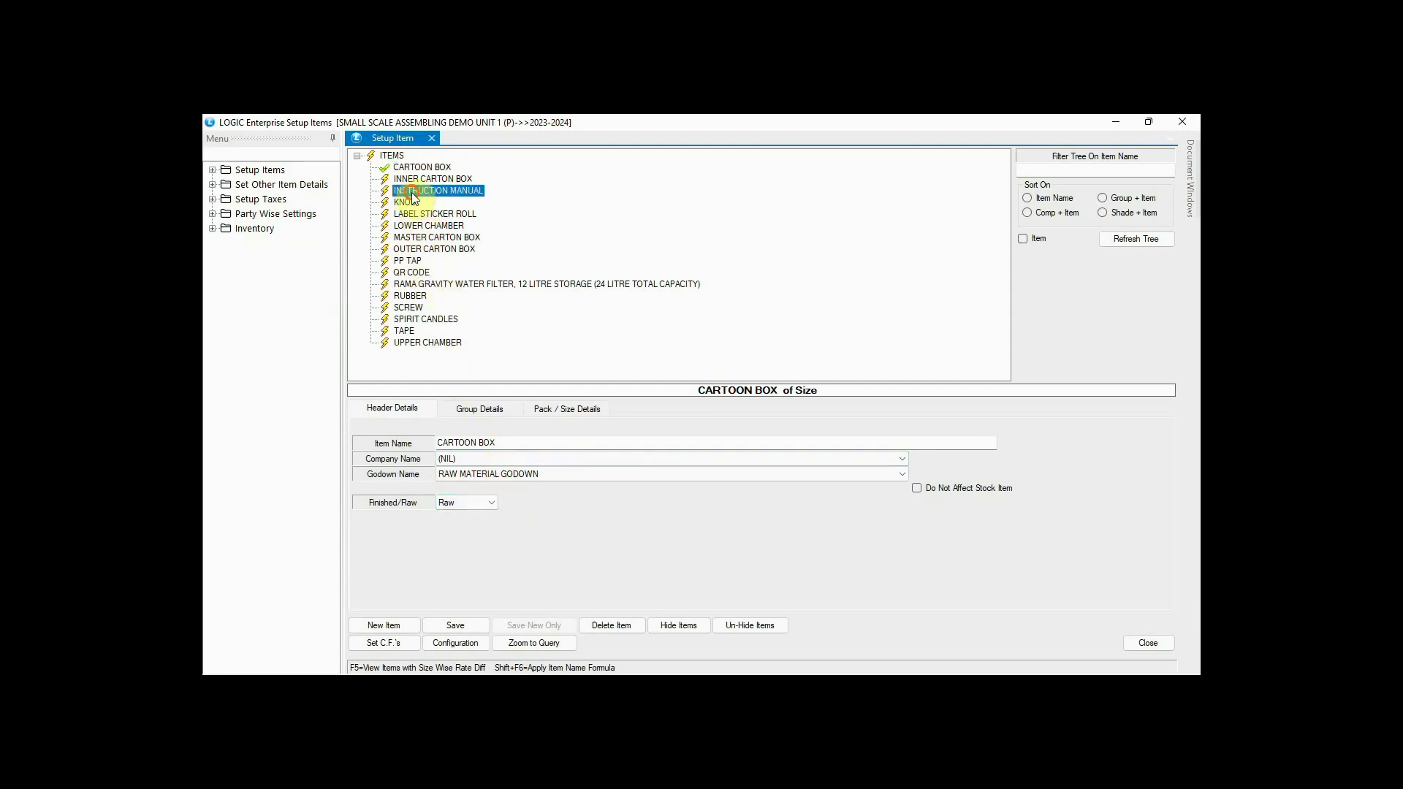
pyautogui.click(422, 226)
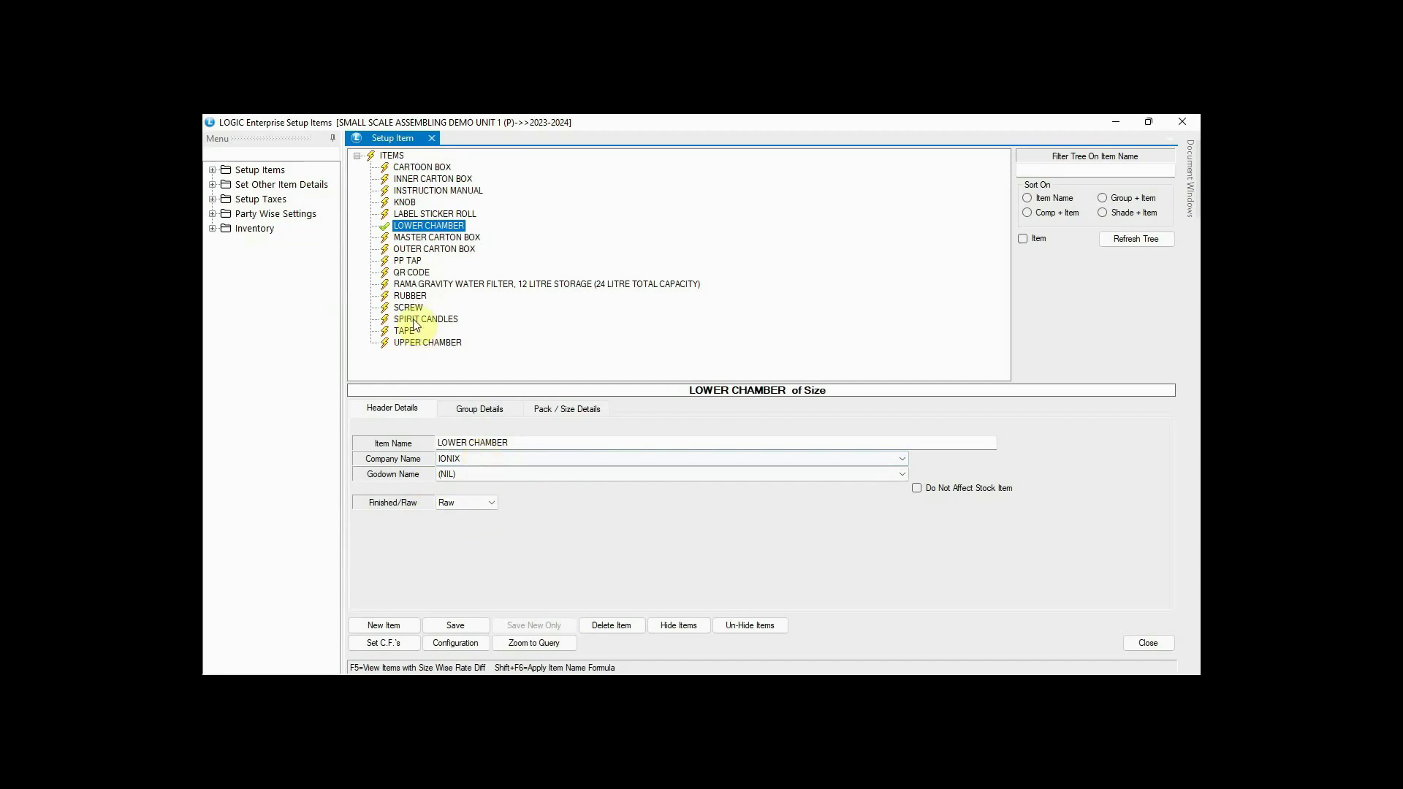
pyautogui.click(451, 287)
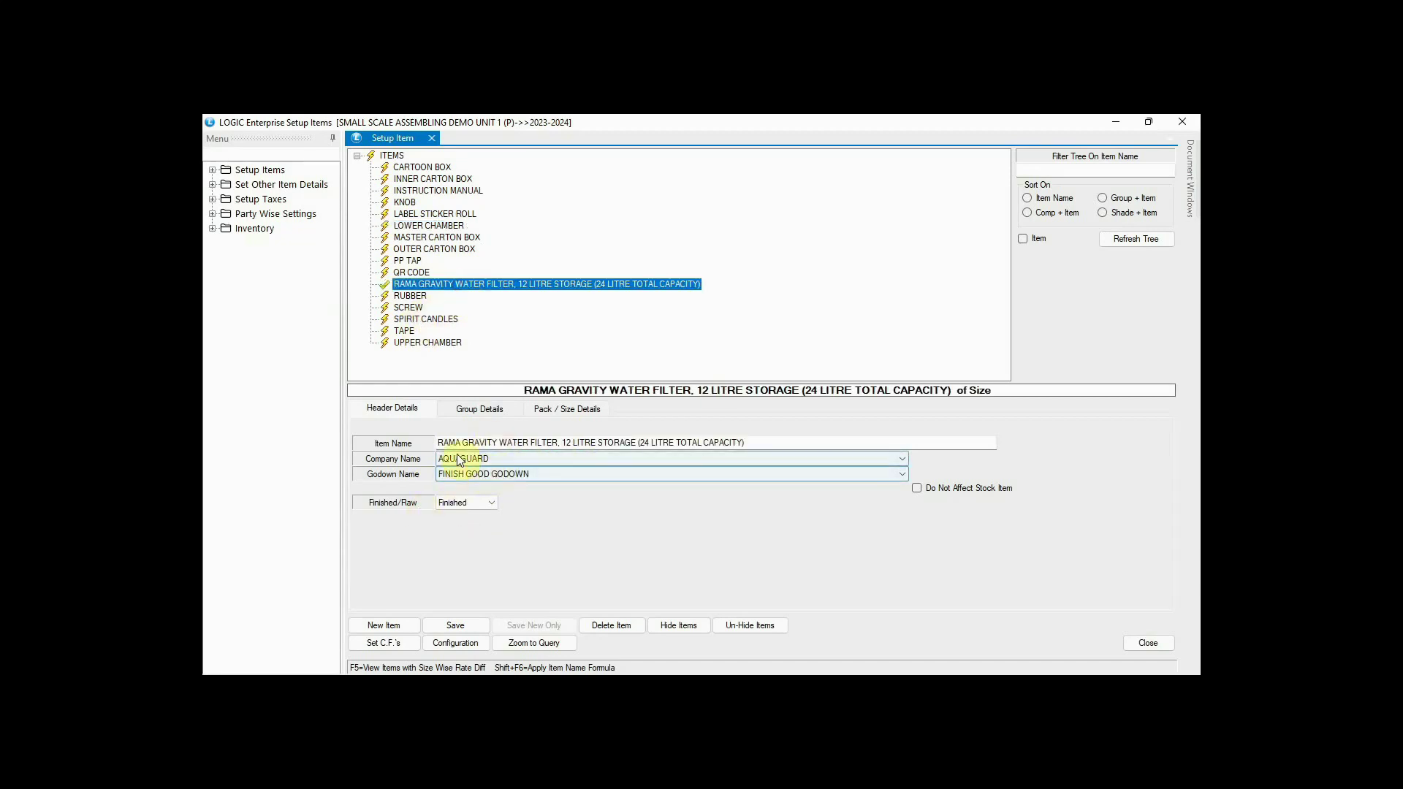
pyautogui.click(432, 138)
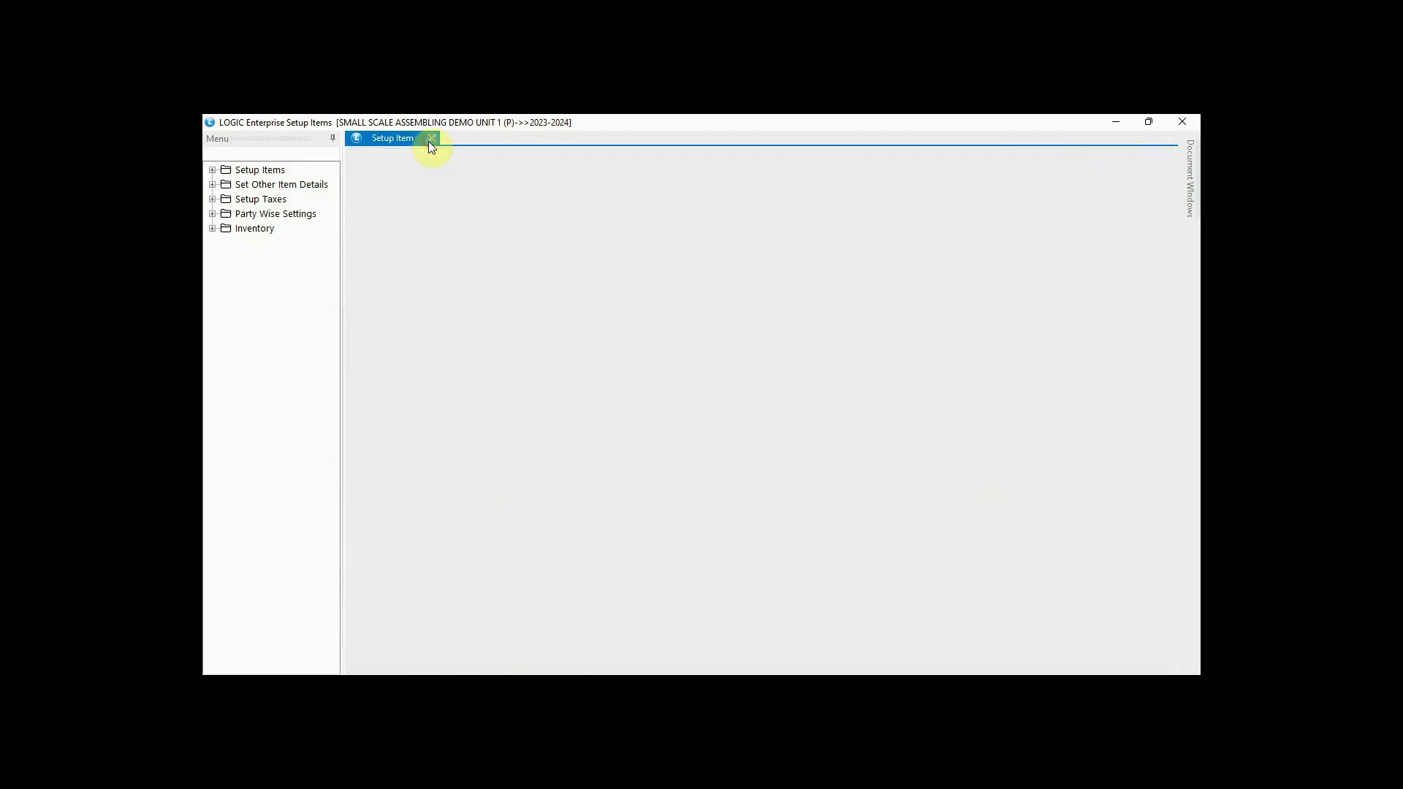
# - Choose RAMA GRAVITY WATER FILTER as the selected finished item in Finished Item Details
pyautogui.click(315, 297)
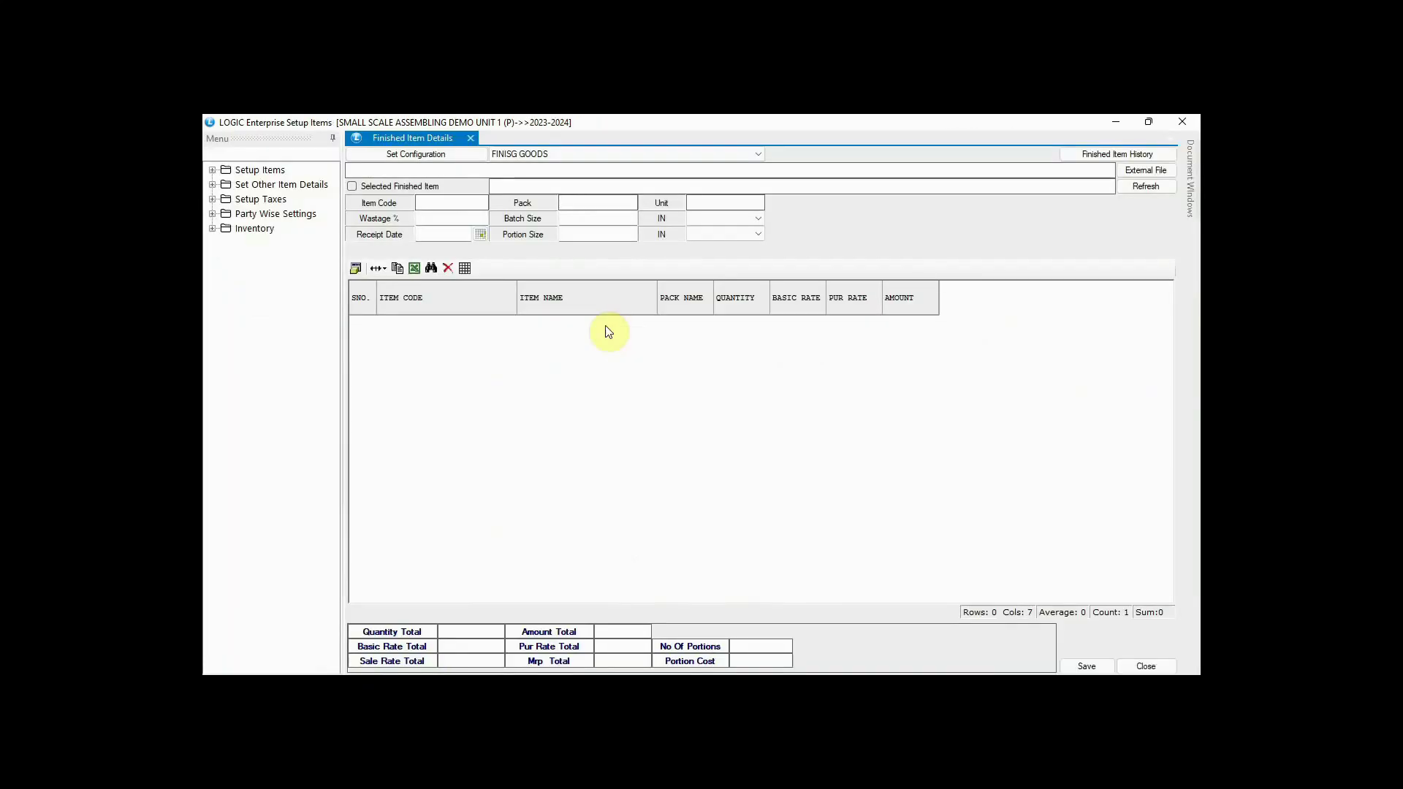
pyautogui.click(351, 186)
pyautogui.click(568, 443)
pyautogui.scroll(-2, 569, 444)
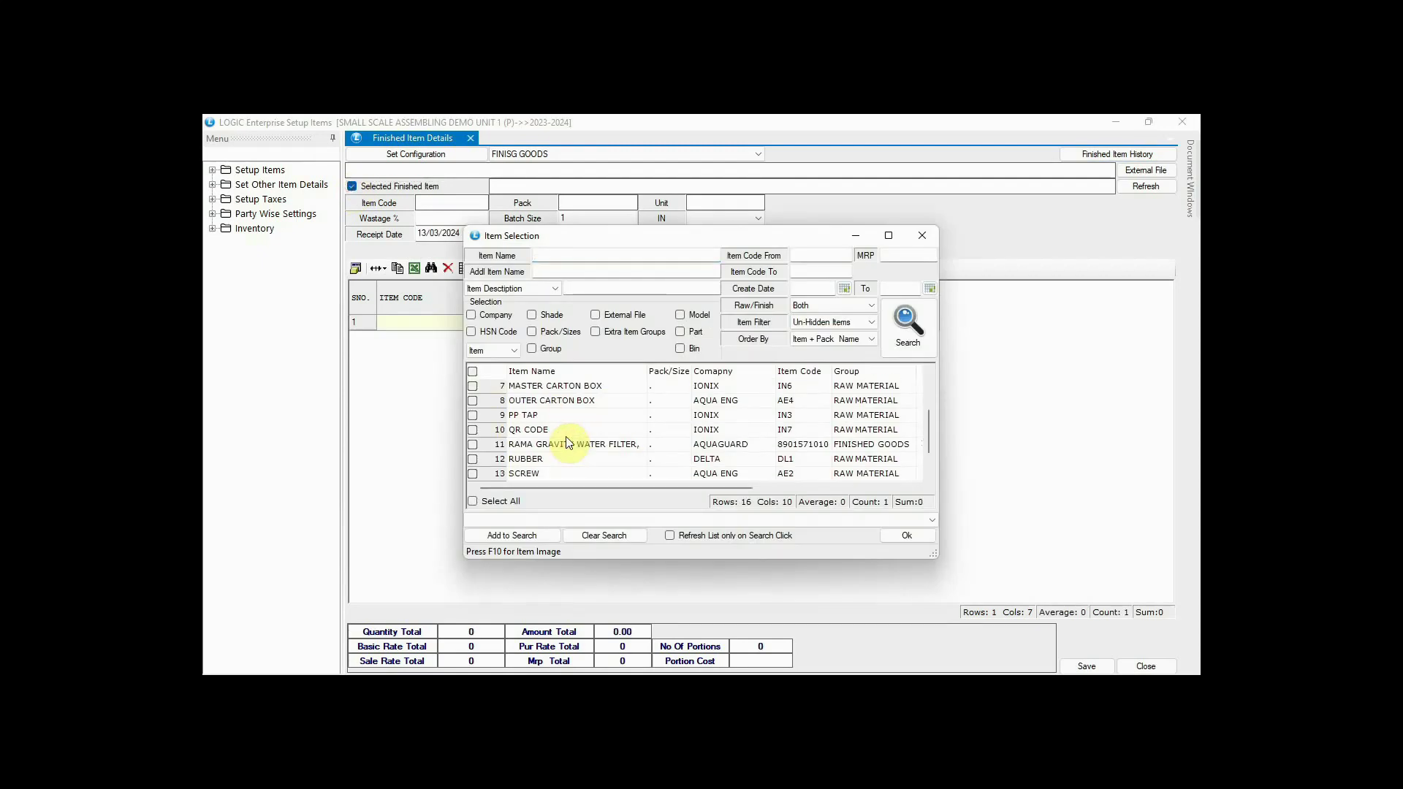
pyautogui.click(472, 444)
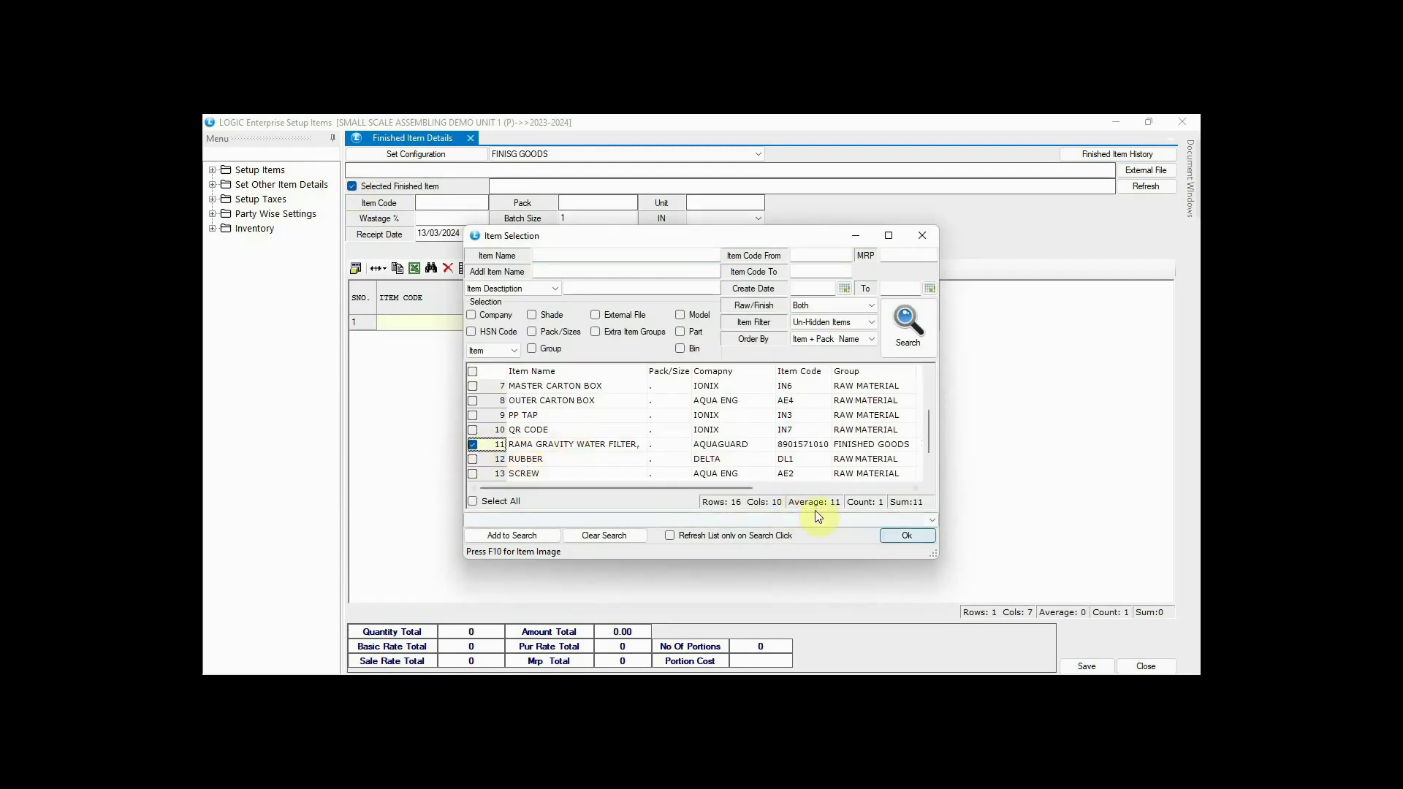
pyautogui.click(906, 536)
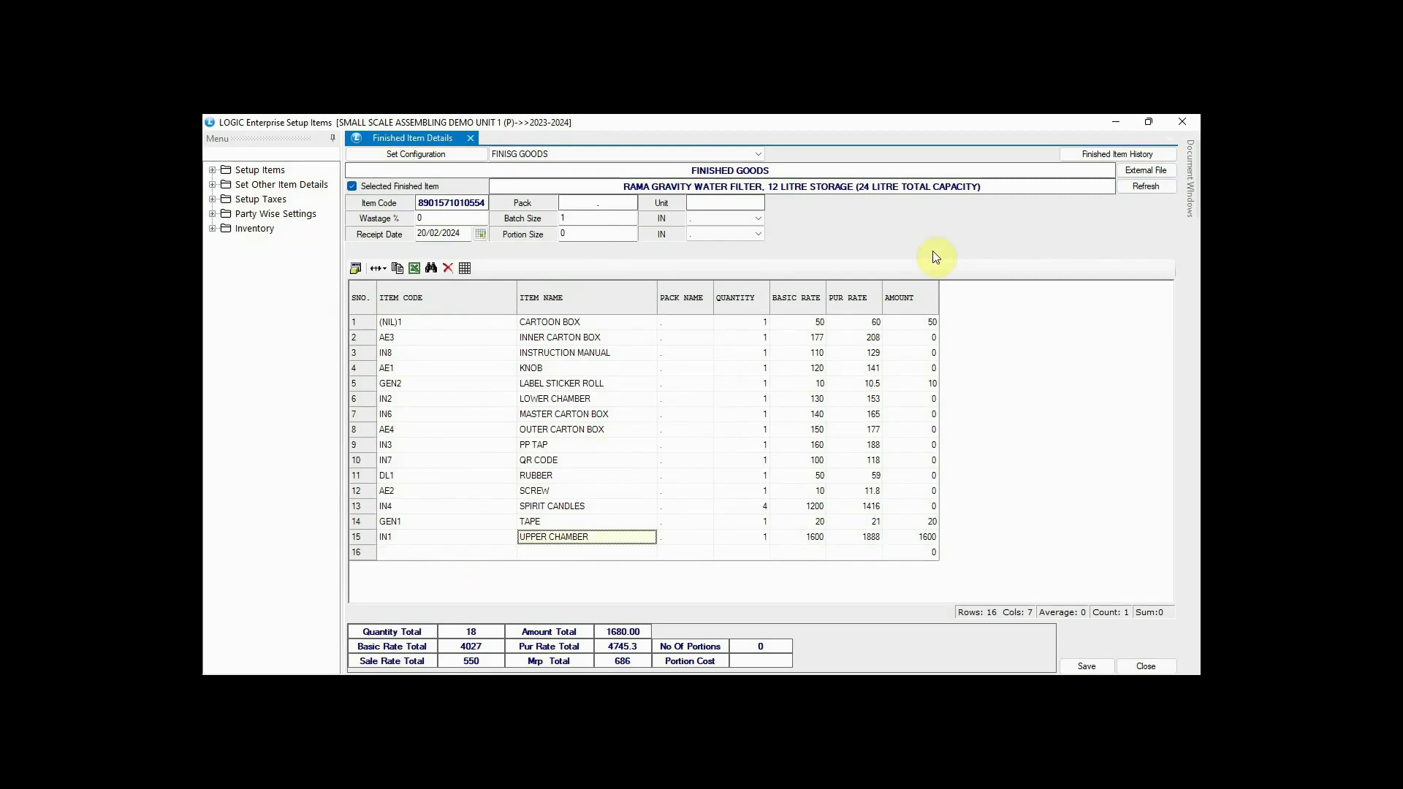
# - Set row 15 to UPPER CHAMBER and save the filter's component list
pyautogui.press('Return')
pyautogui.press('Return')
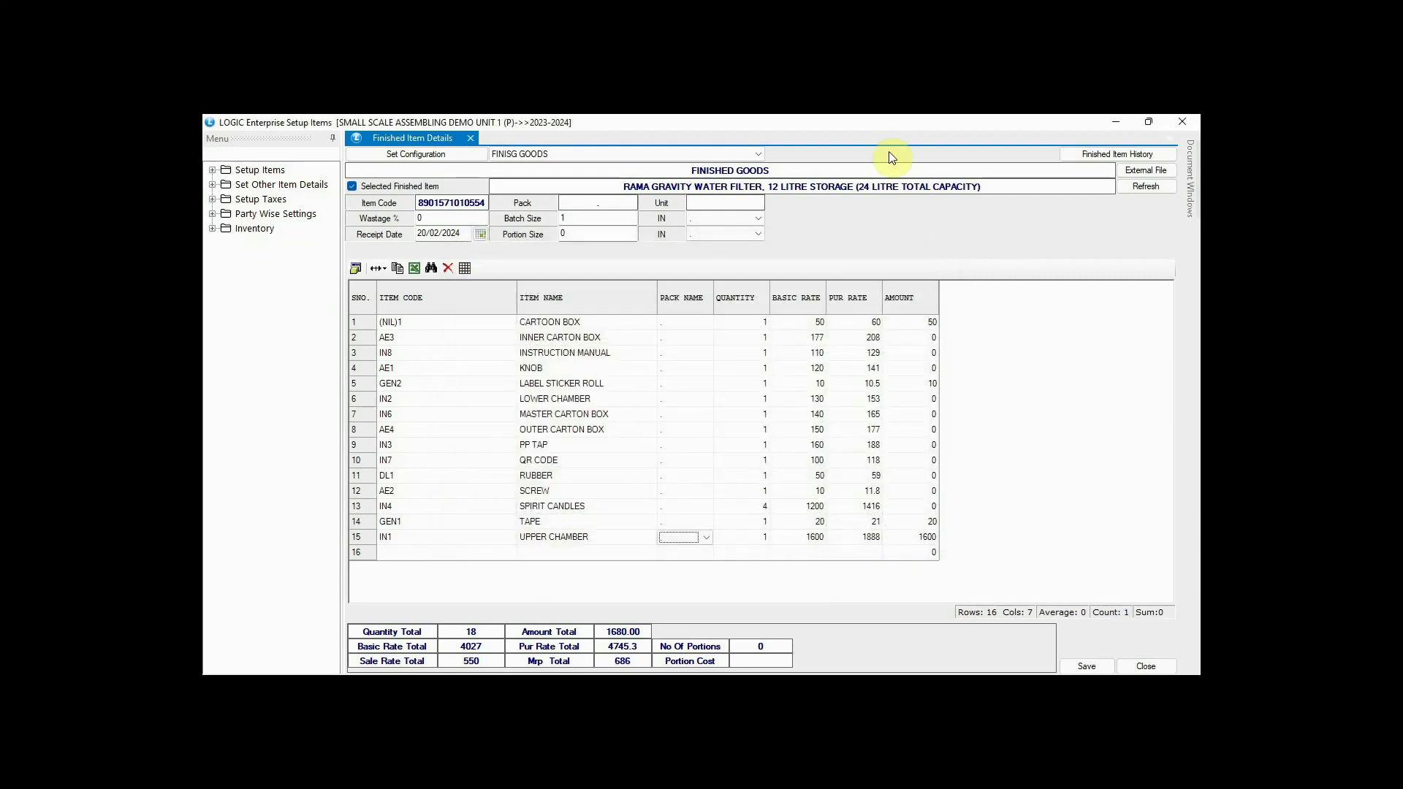
pyautogui.click(1098, 664)
pyautogui.click(711, 448)
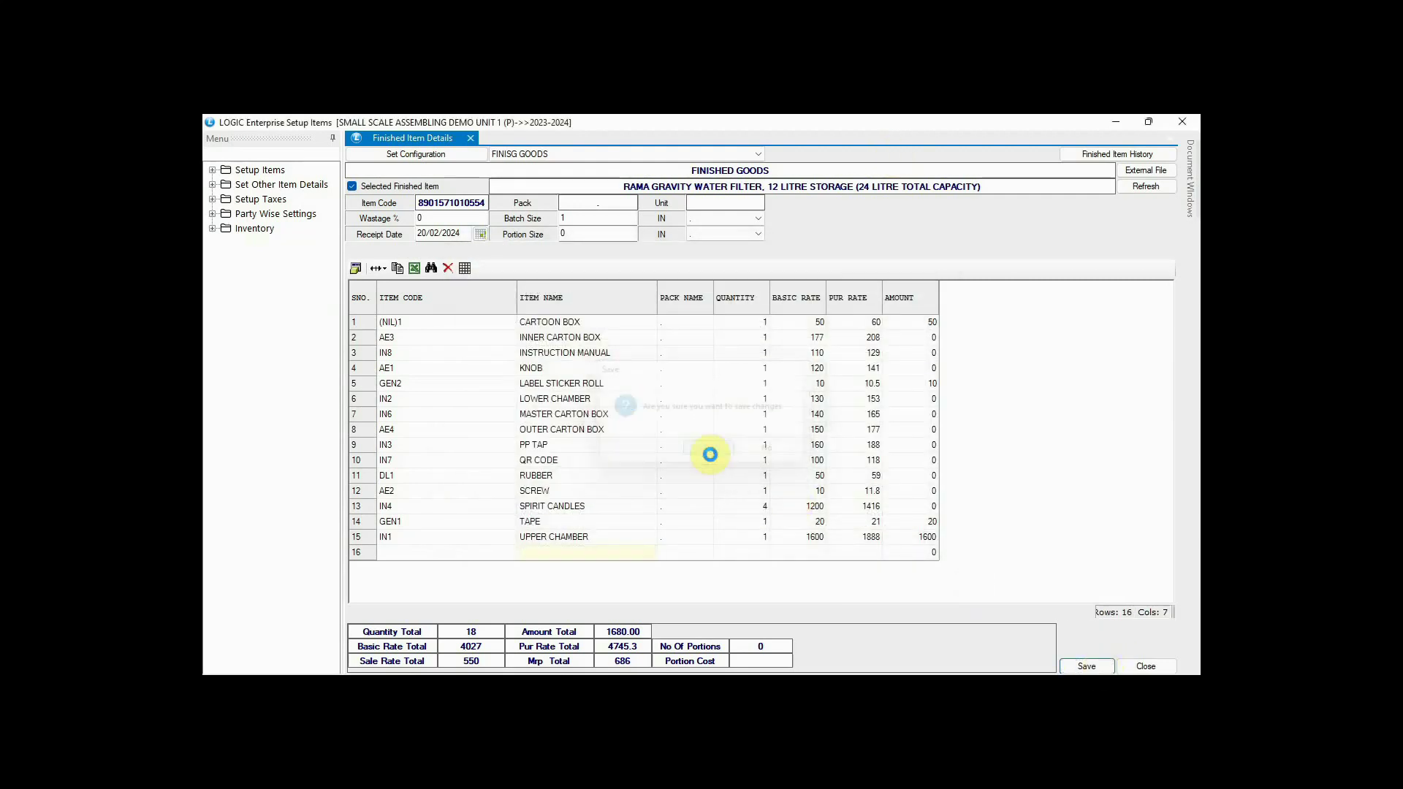
# - Start a new purchase order with department PURCHASE and the filter-store supplier
pyautogui.click(287, 310)
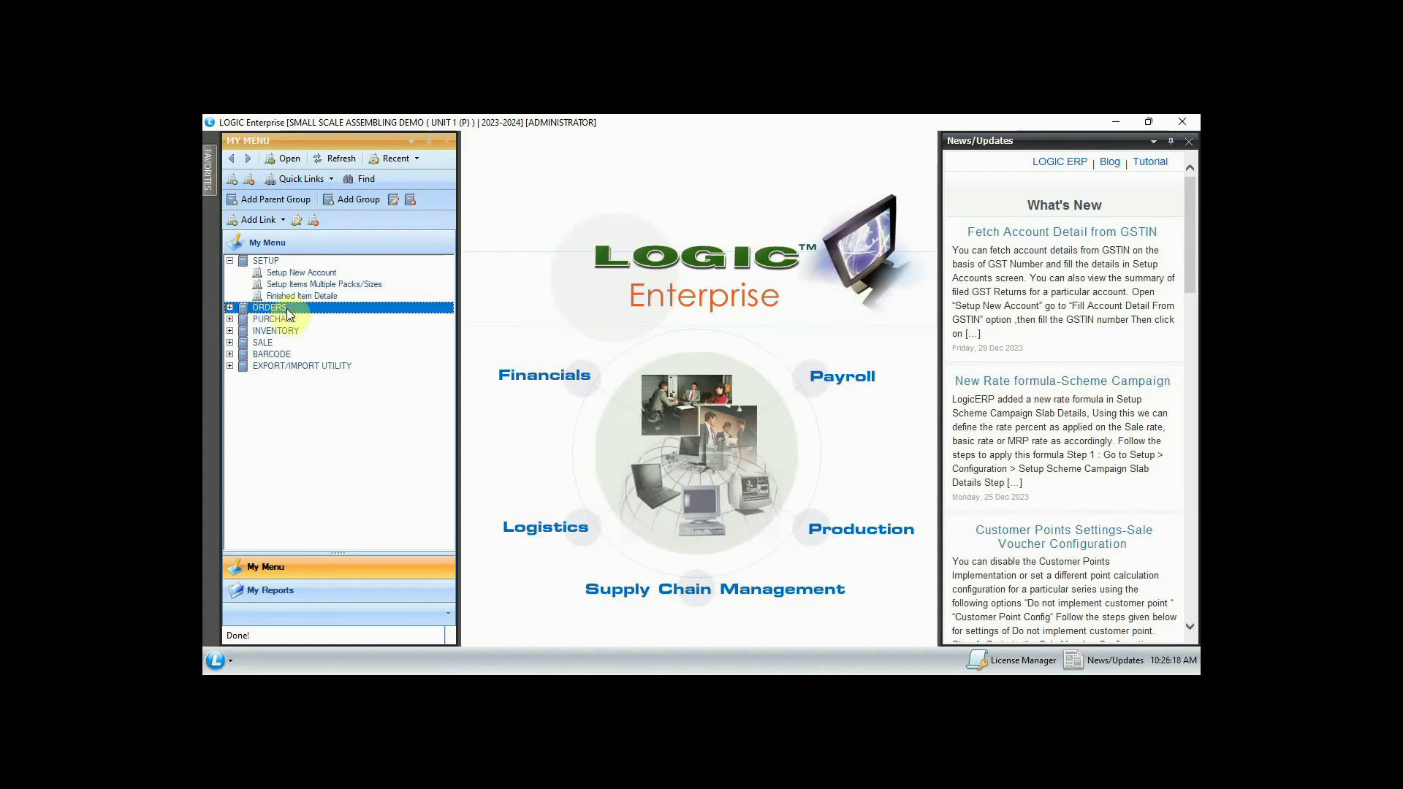
pyautogui.click(229, 309)
pyautogui.doubleClick(277, 319)
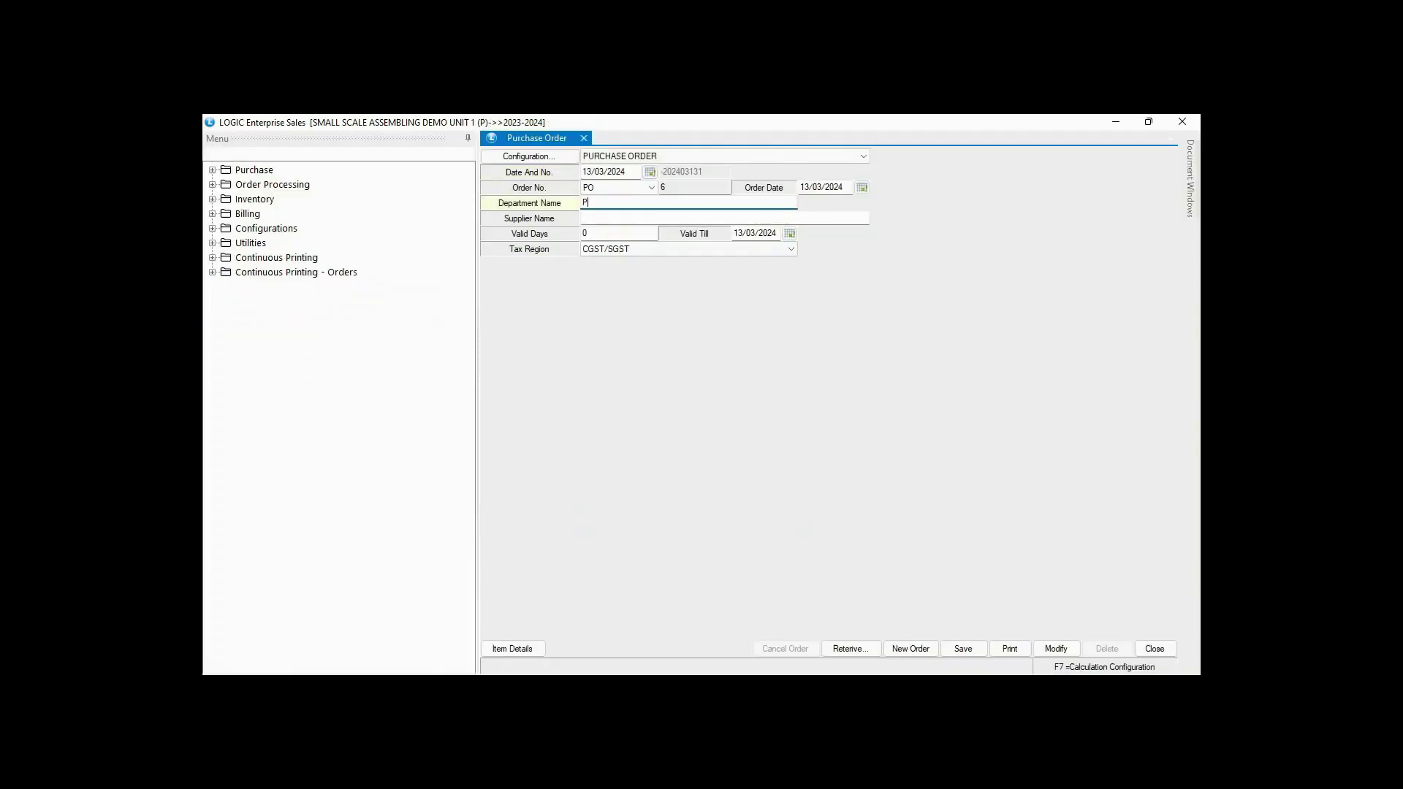
pyautogui.write('P')
pyautogui.press('Return')
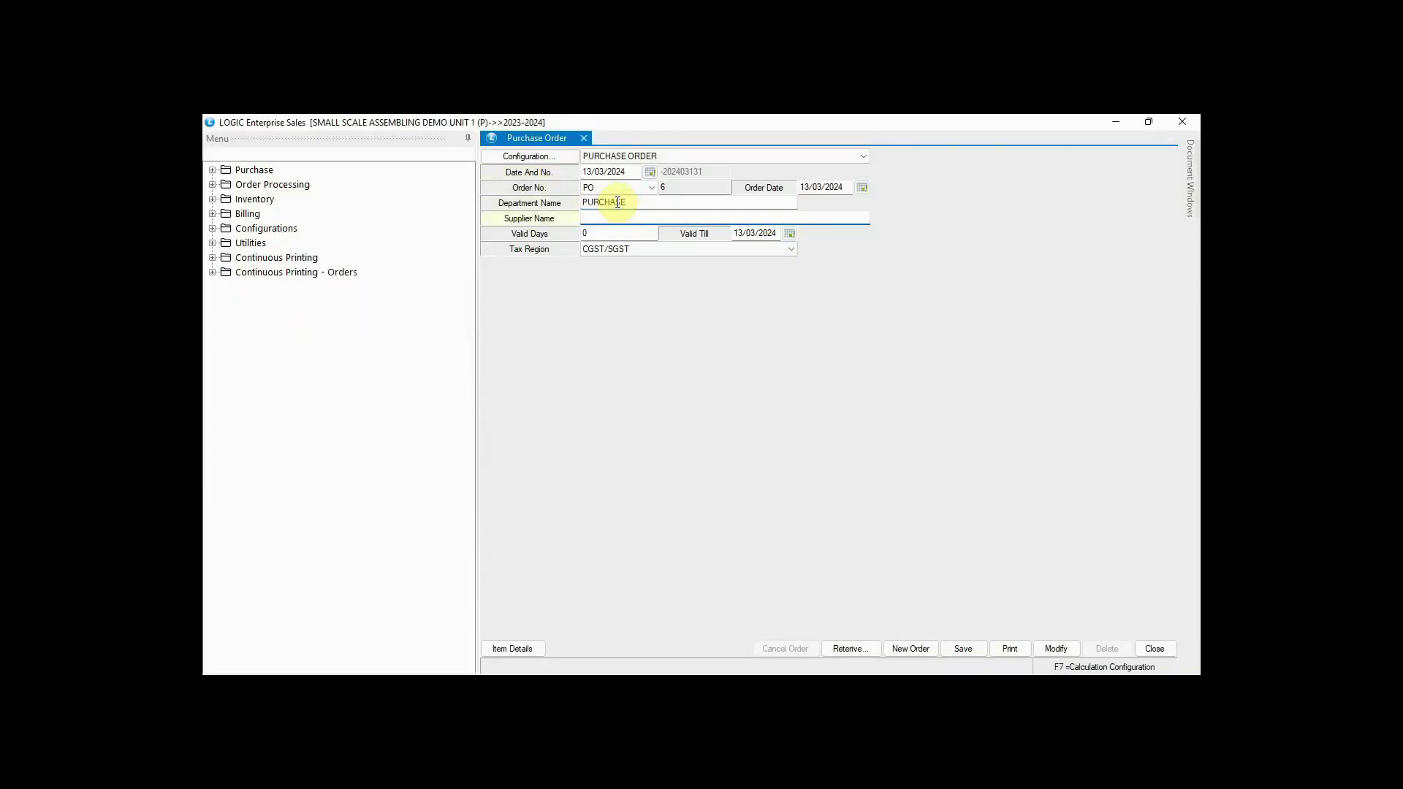
pyautogui.write('RA')
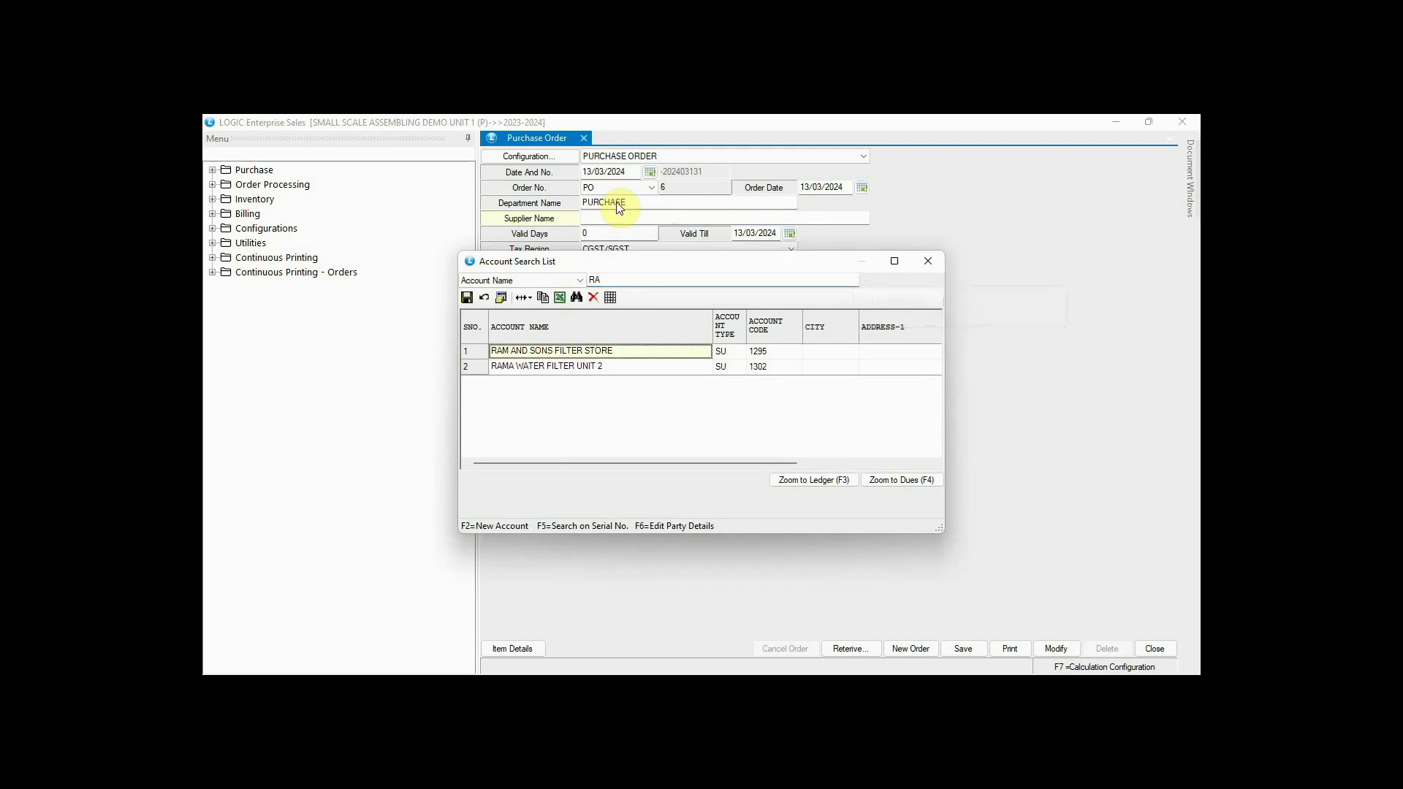
pyautogui.press('Return')
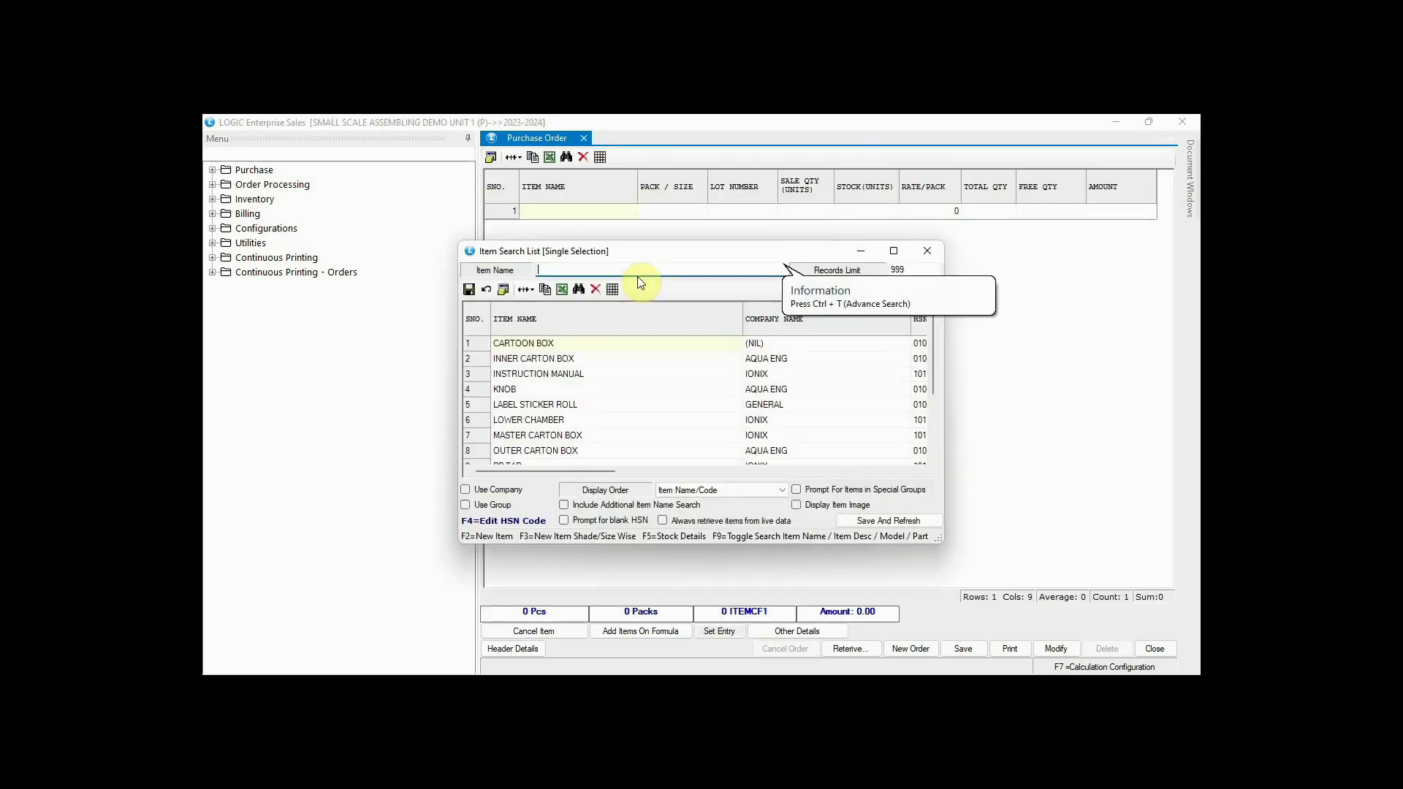
# - Load all 15 items into PO-6, save it and review its printout
pyautogui.press('Return')
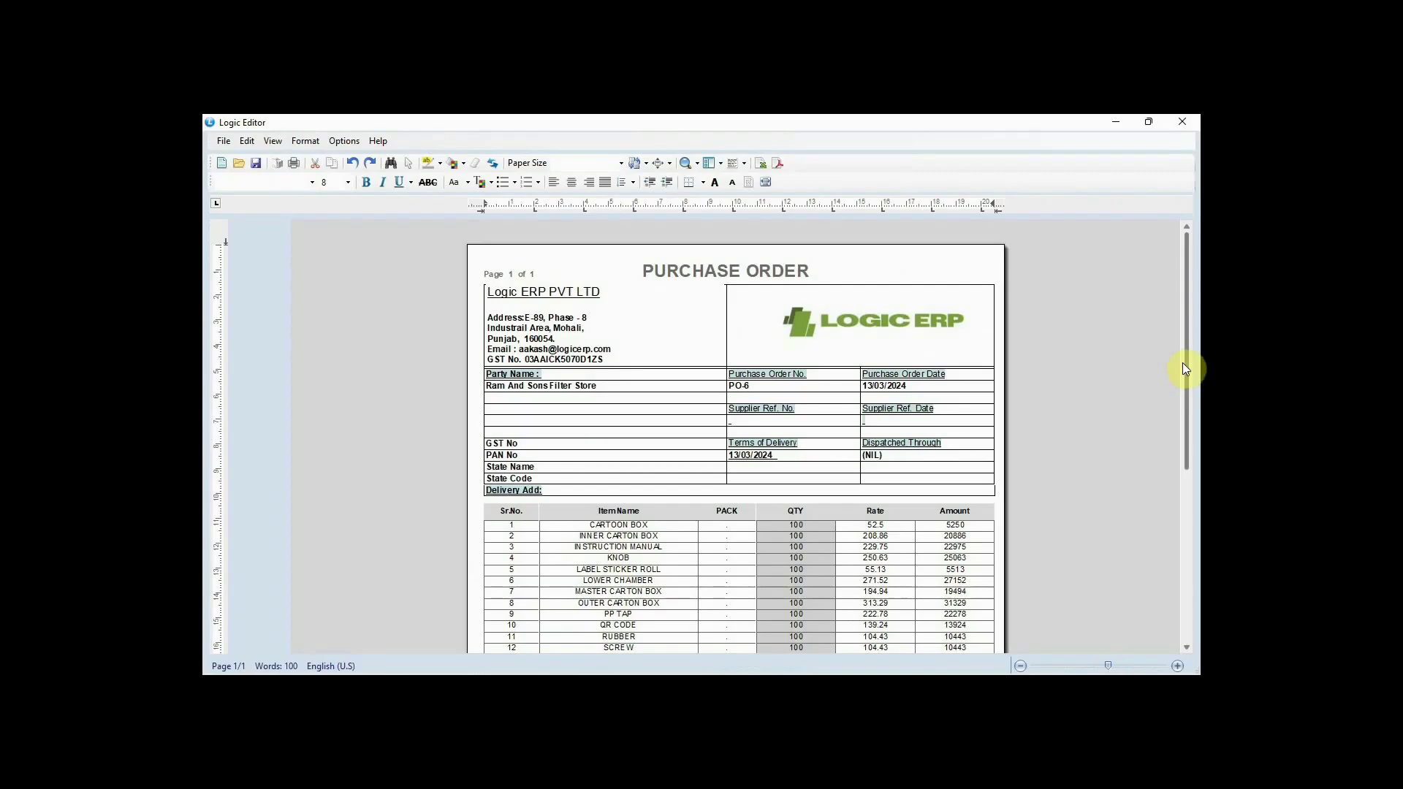
pyautogui.moveTo(1184, 369); pyautogui.dragTo(1196, 400)
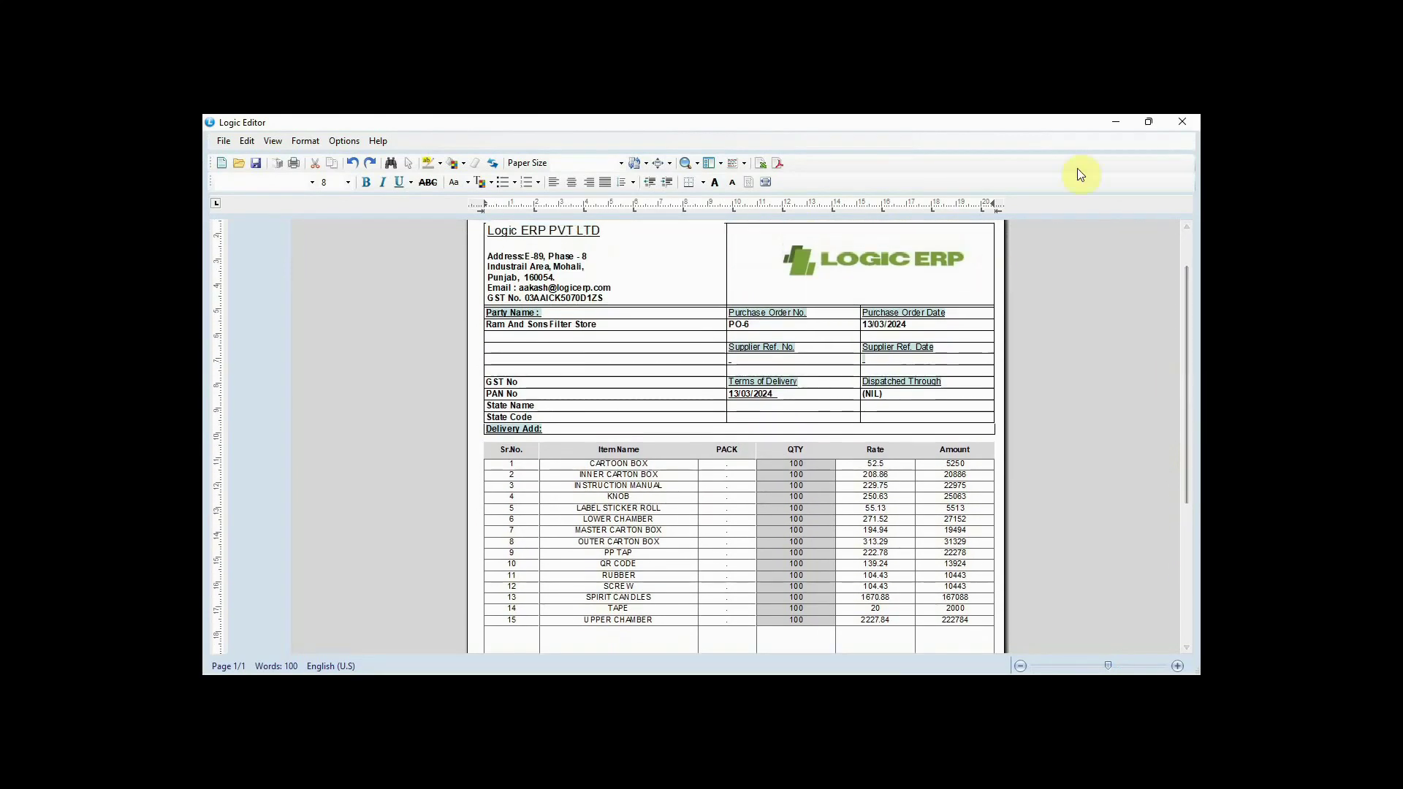
pyautogui.click(1182, 121)
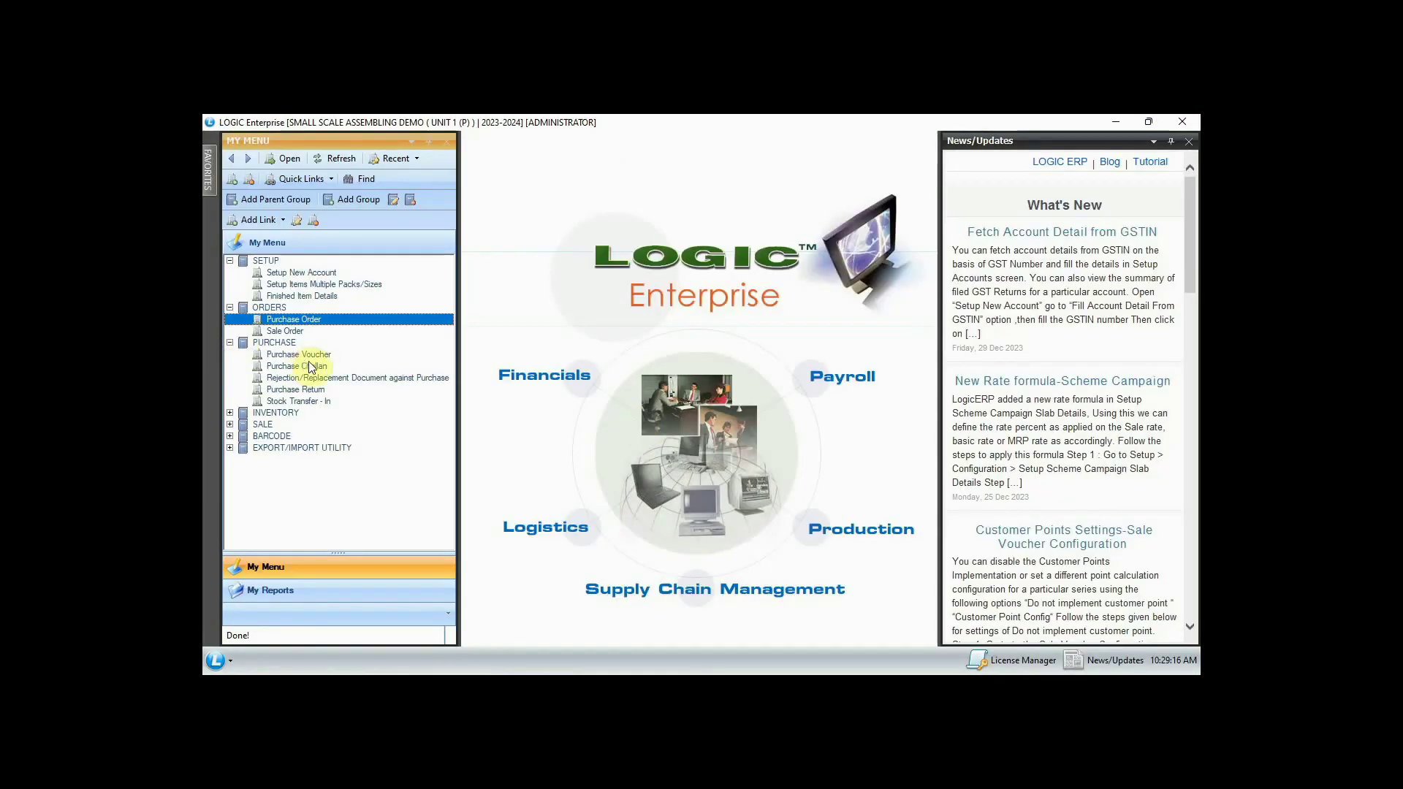
# - Try retrieving a purchase order into a new purchase challan and find none pending
pyautogui.click(313, 366)
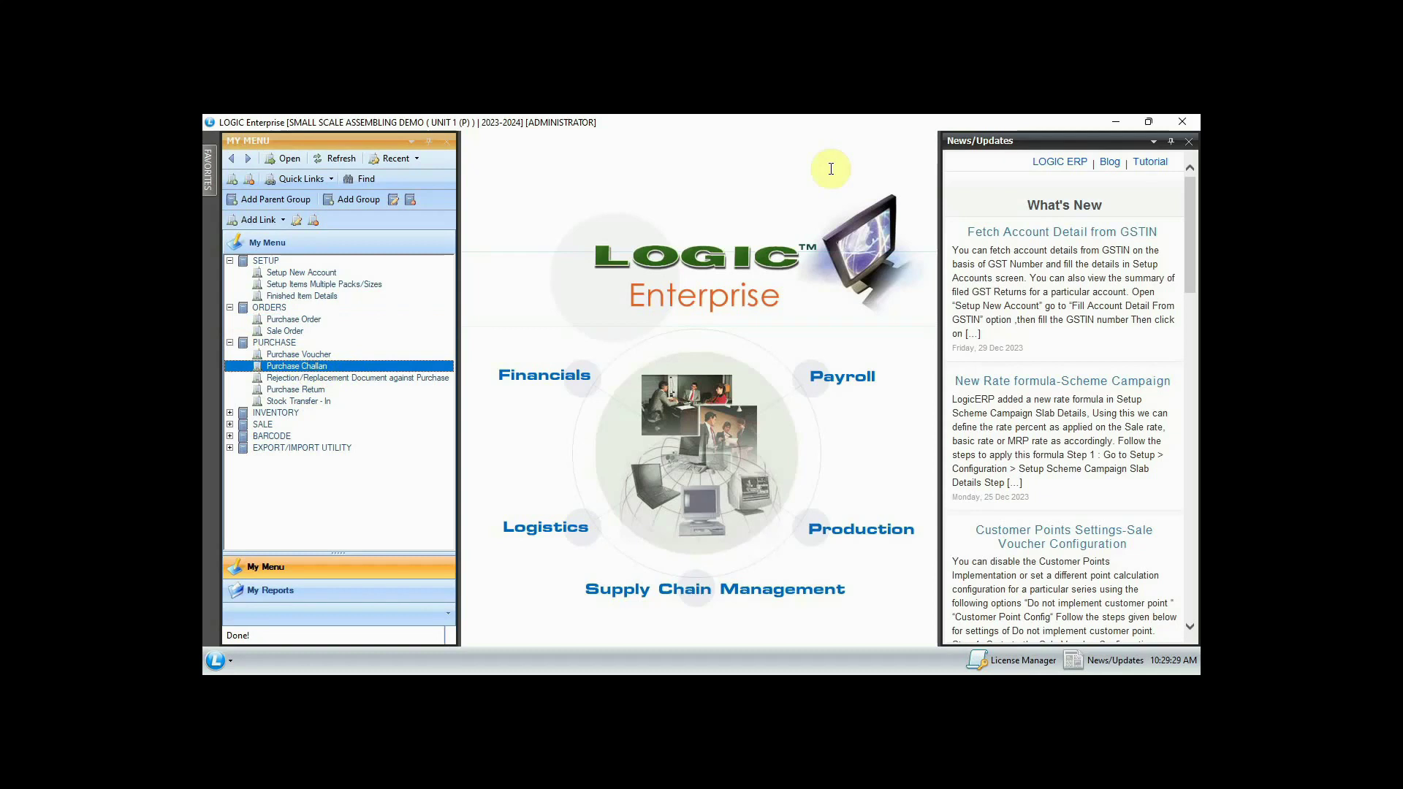
pyautogui.write('r')
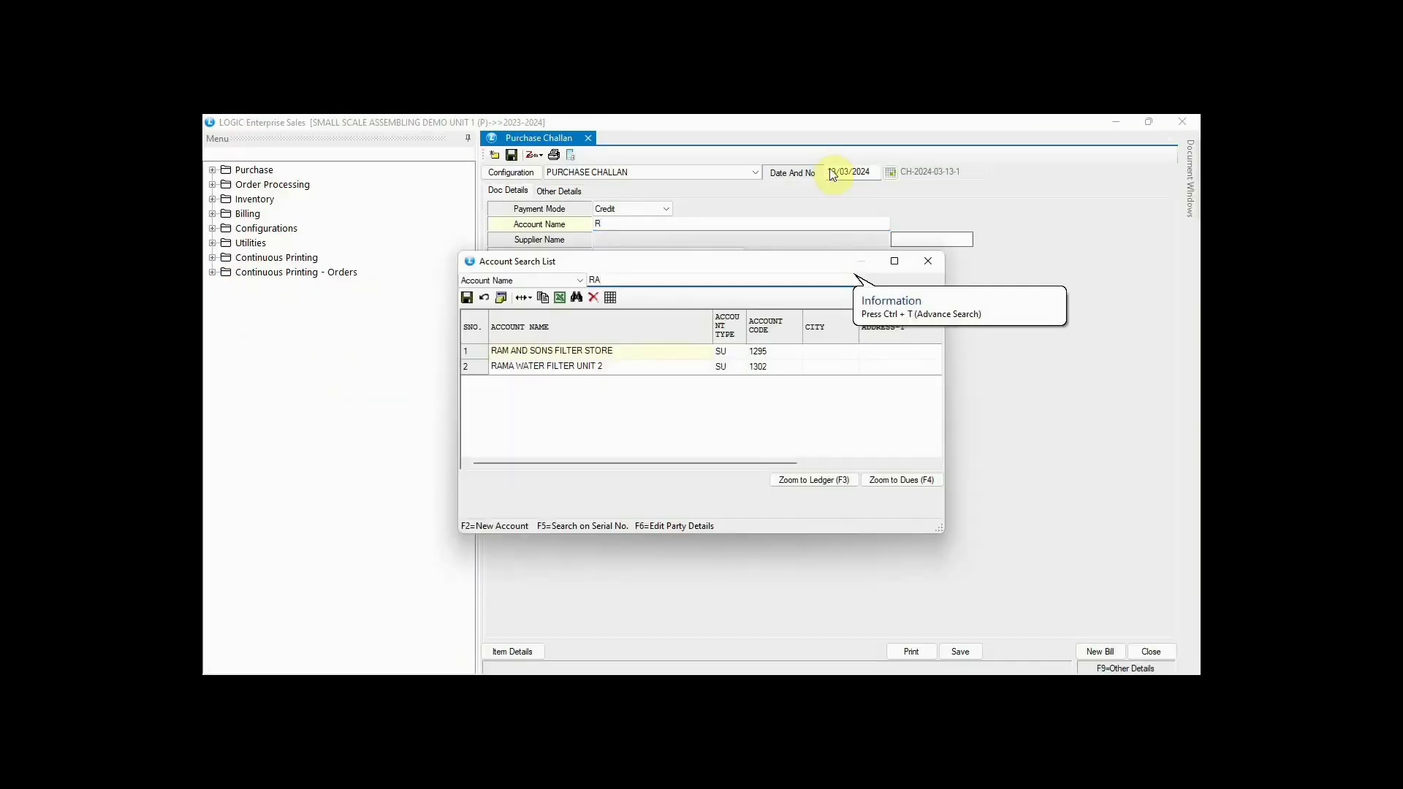
pyautogui.press('Return')
pyautogui.press('Return')
pyautogui.press('Return')
pyautogui.press('Return')
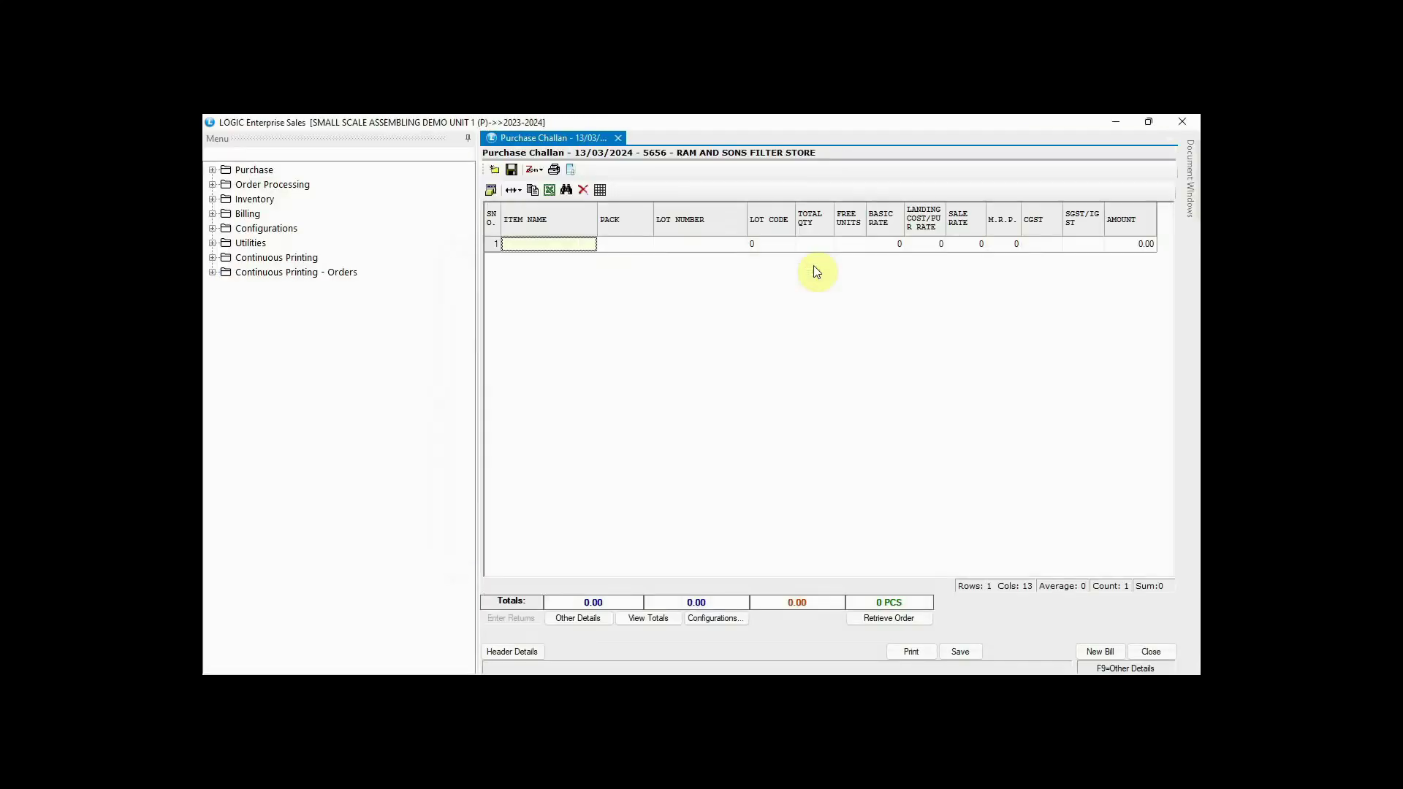
pyautogui.click(898, 618)
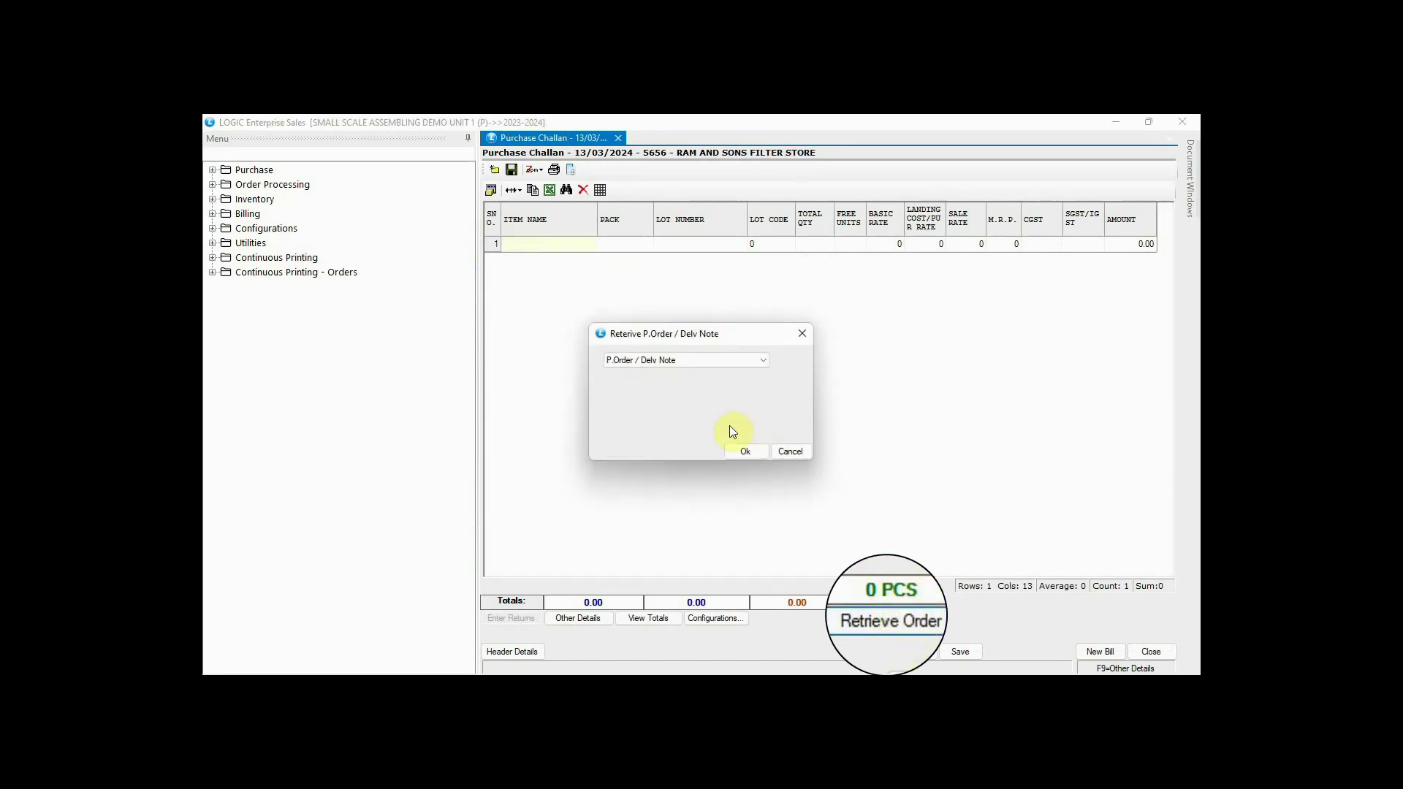
pyautogui.click(742, 451)
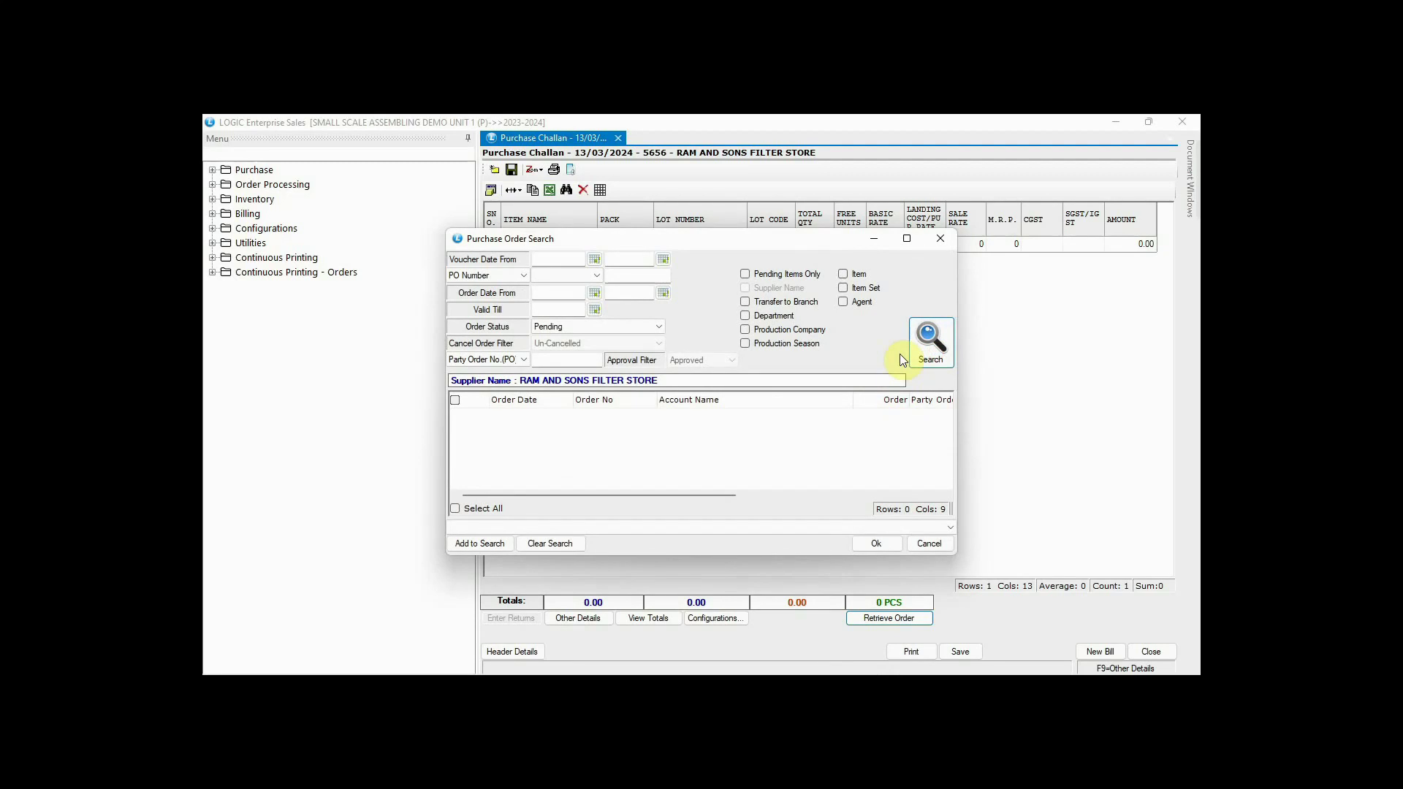
pyautogui.click(547, 361)
pyautogui.click(939, 239)
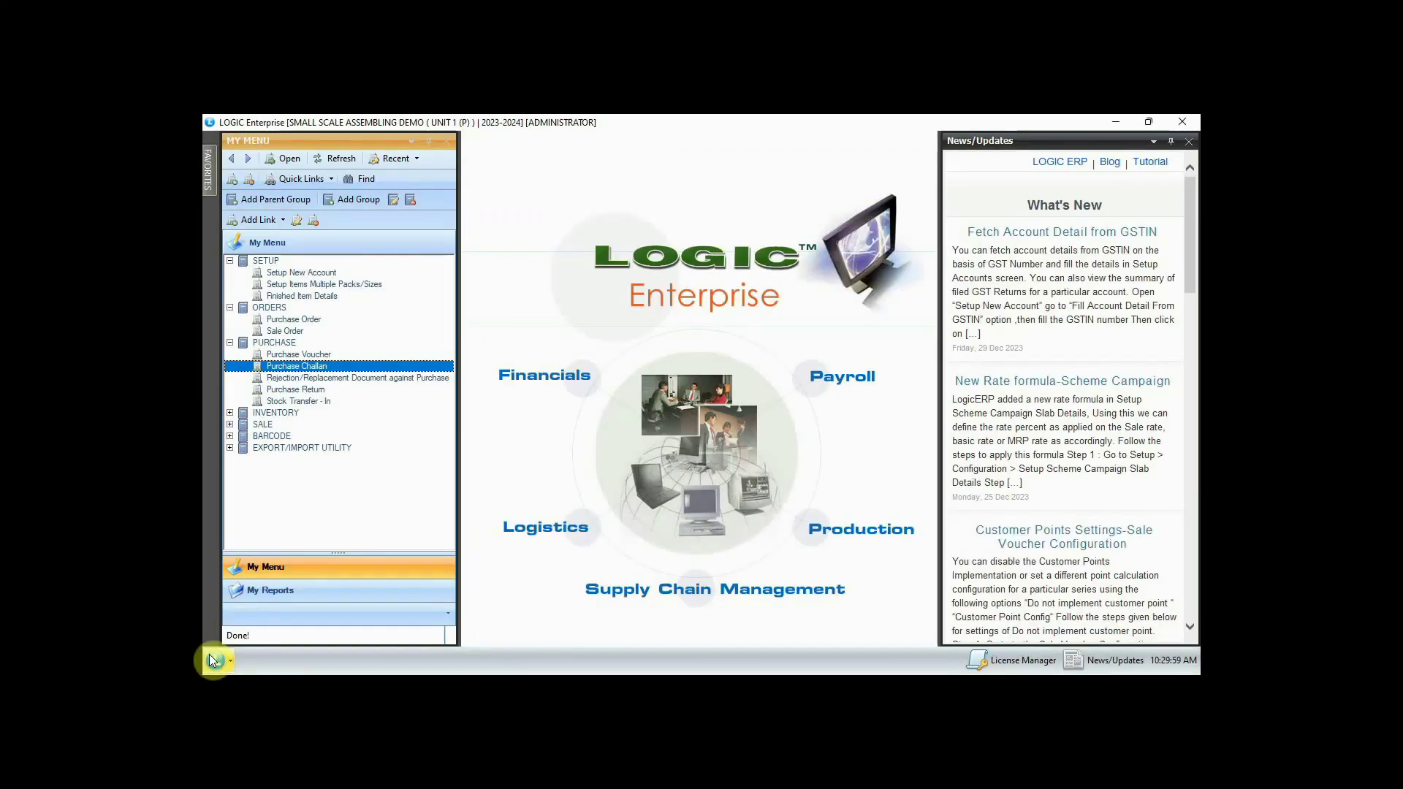
# - Approve purchase order PO-6 from the My Messages inbox
pyautogui.click(209, 657)
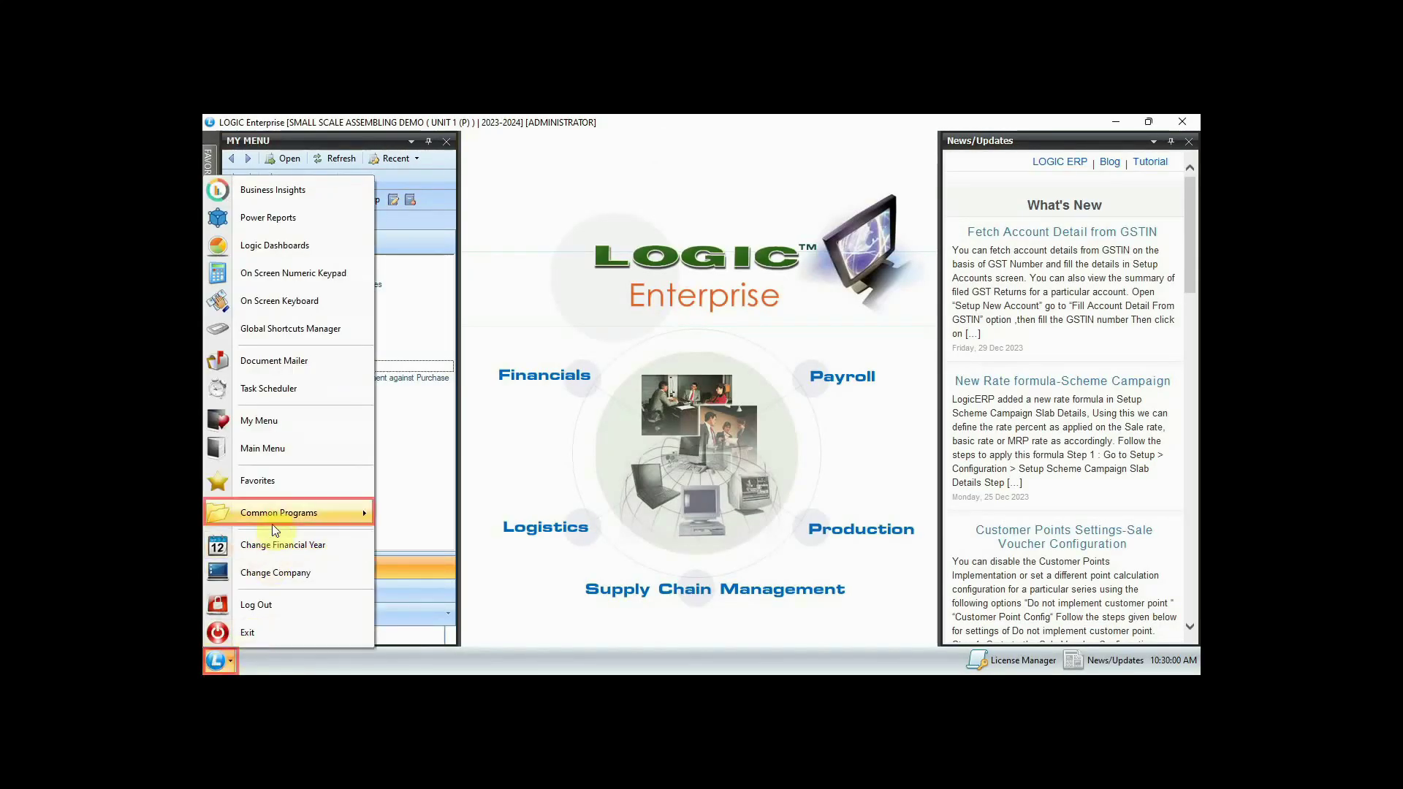
pyautogui.moveTo(307, 526)
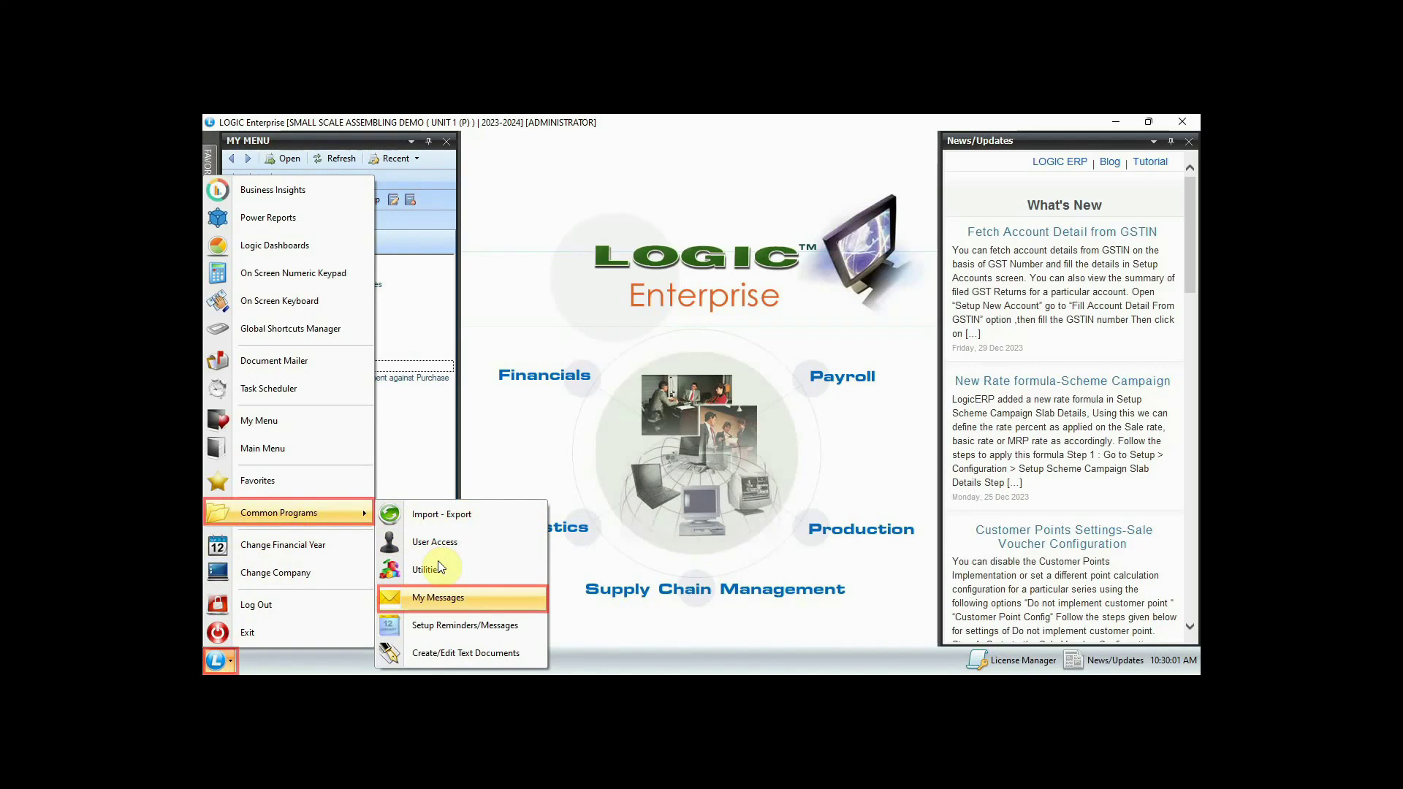
pyautogui.click(443, 600)
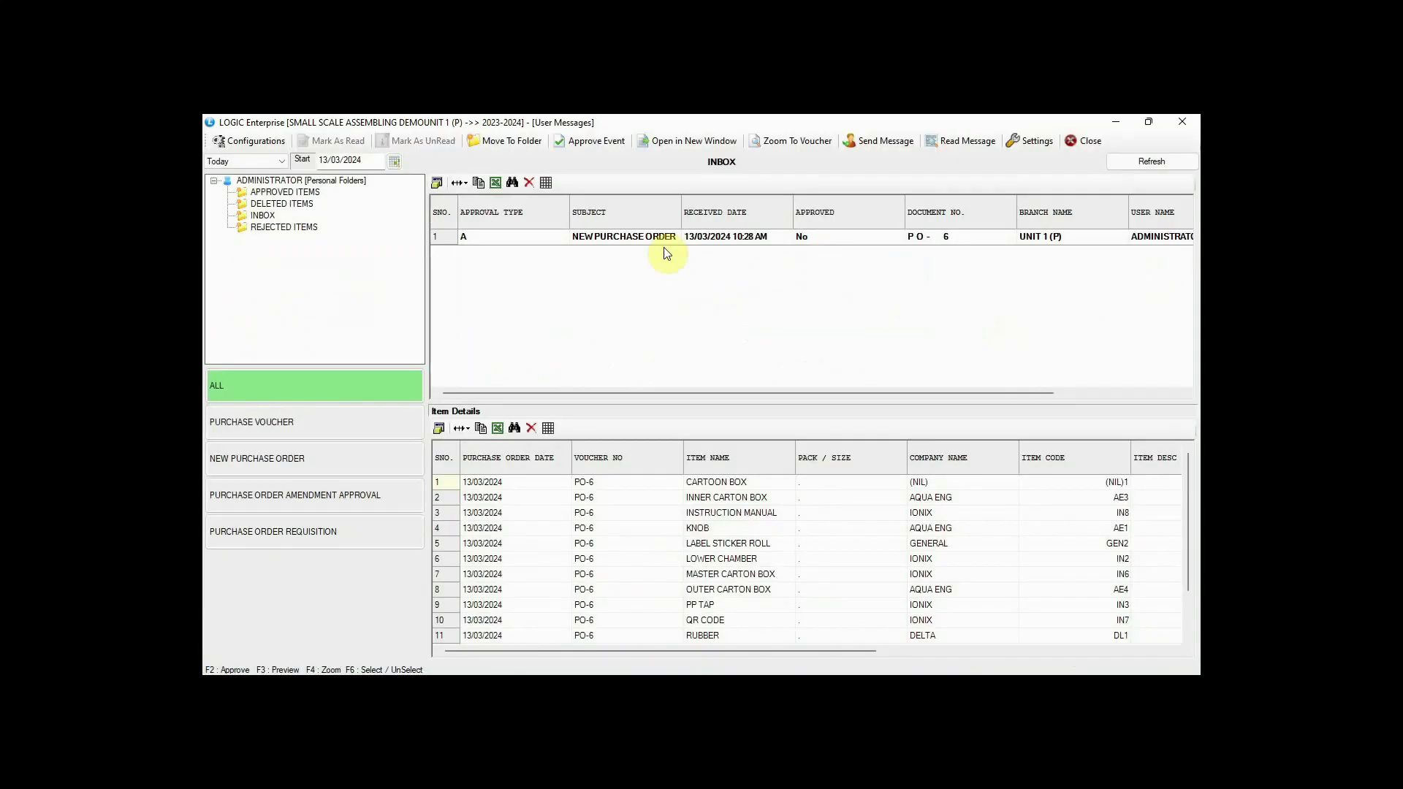
pyautogui.click(641, 237)
pyautogui.click(585, 141)
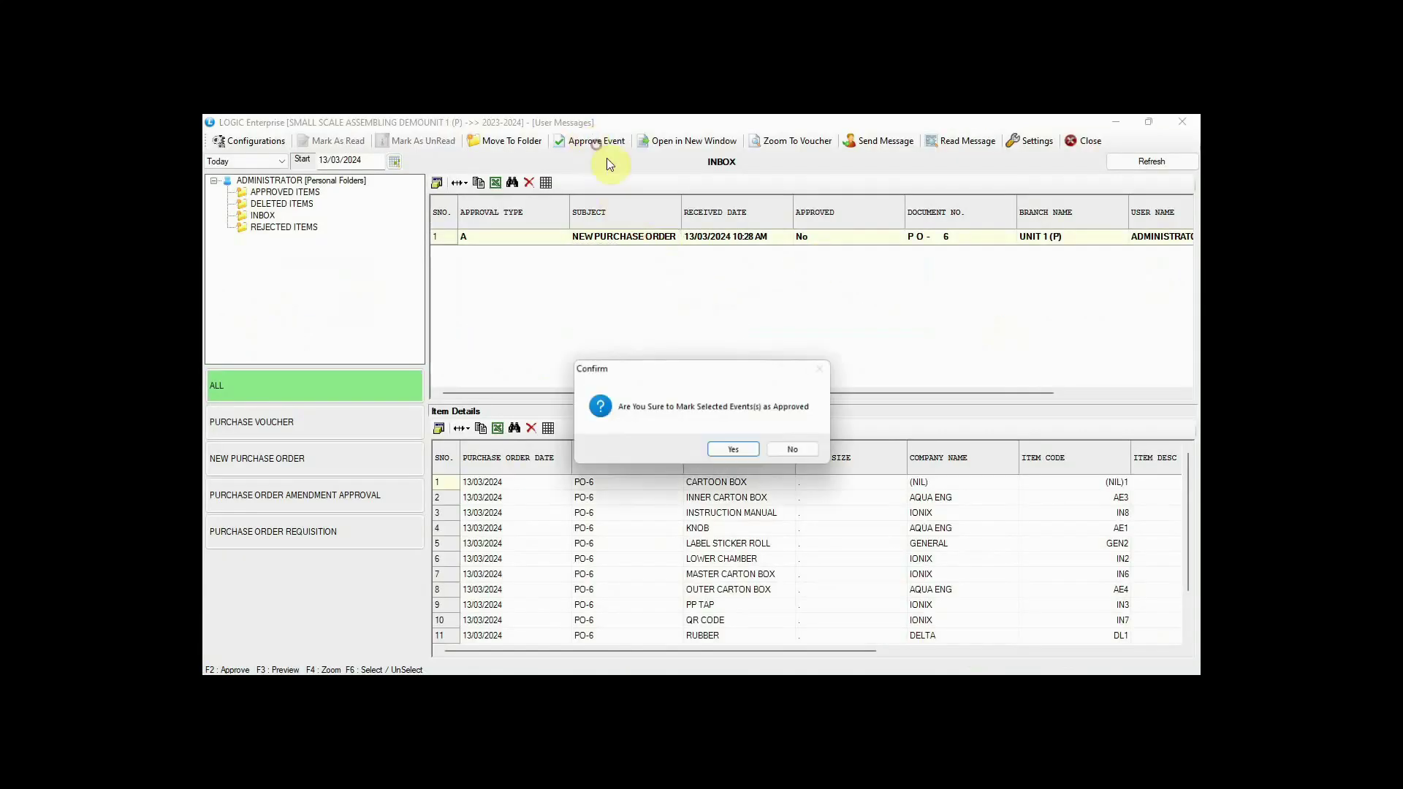
pyautogui.click(738, 448)
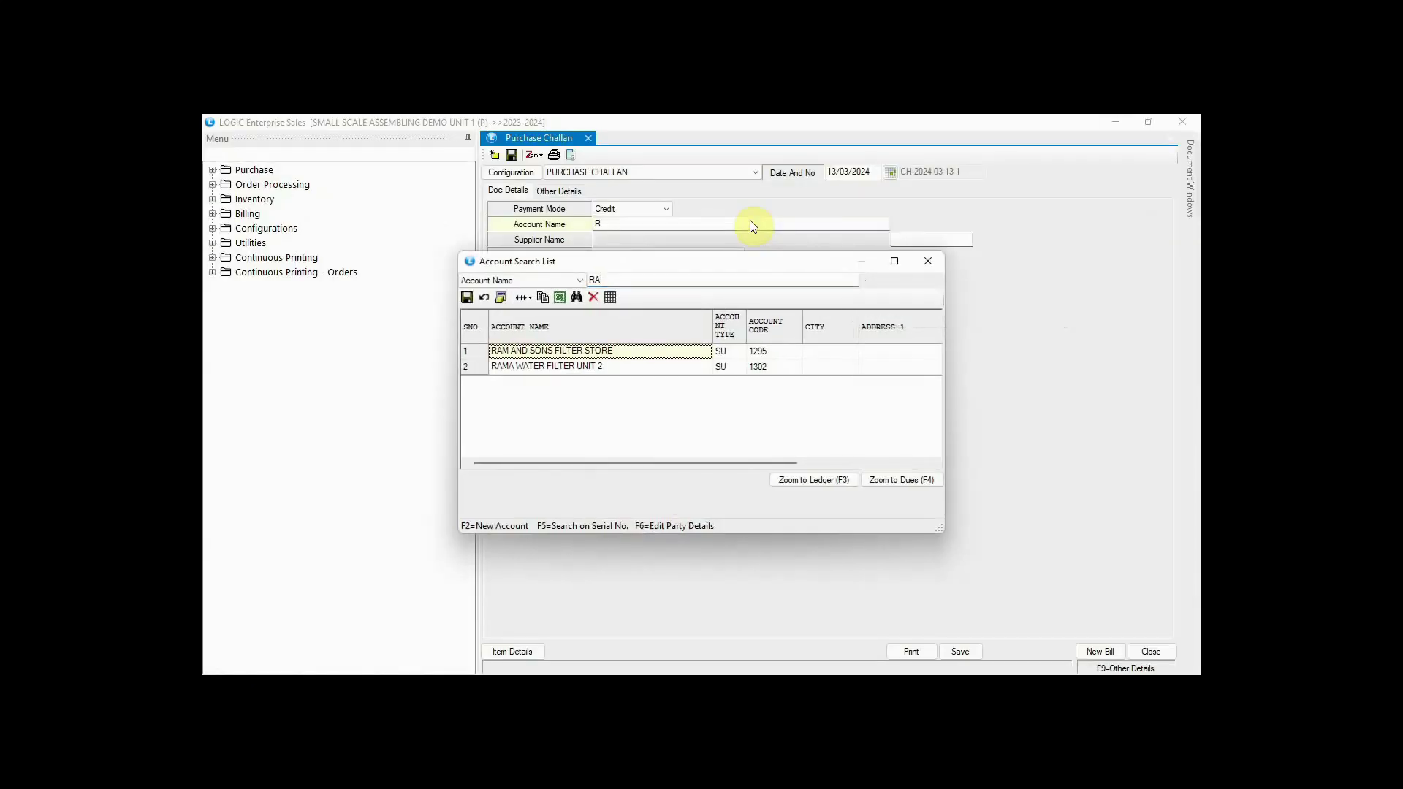
# - Start purchase challan 5566 for the filter-store supplier
pyautogui.press('Return')
pyautogui.write('5566')
pyautogui.press('Return')
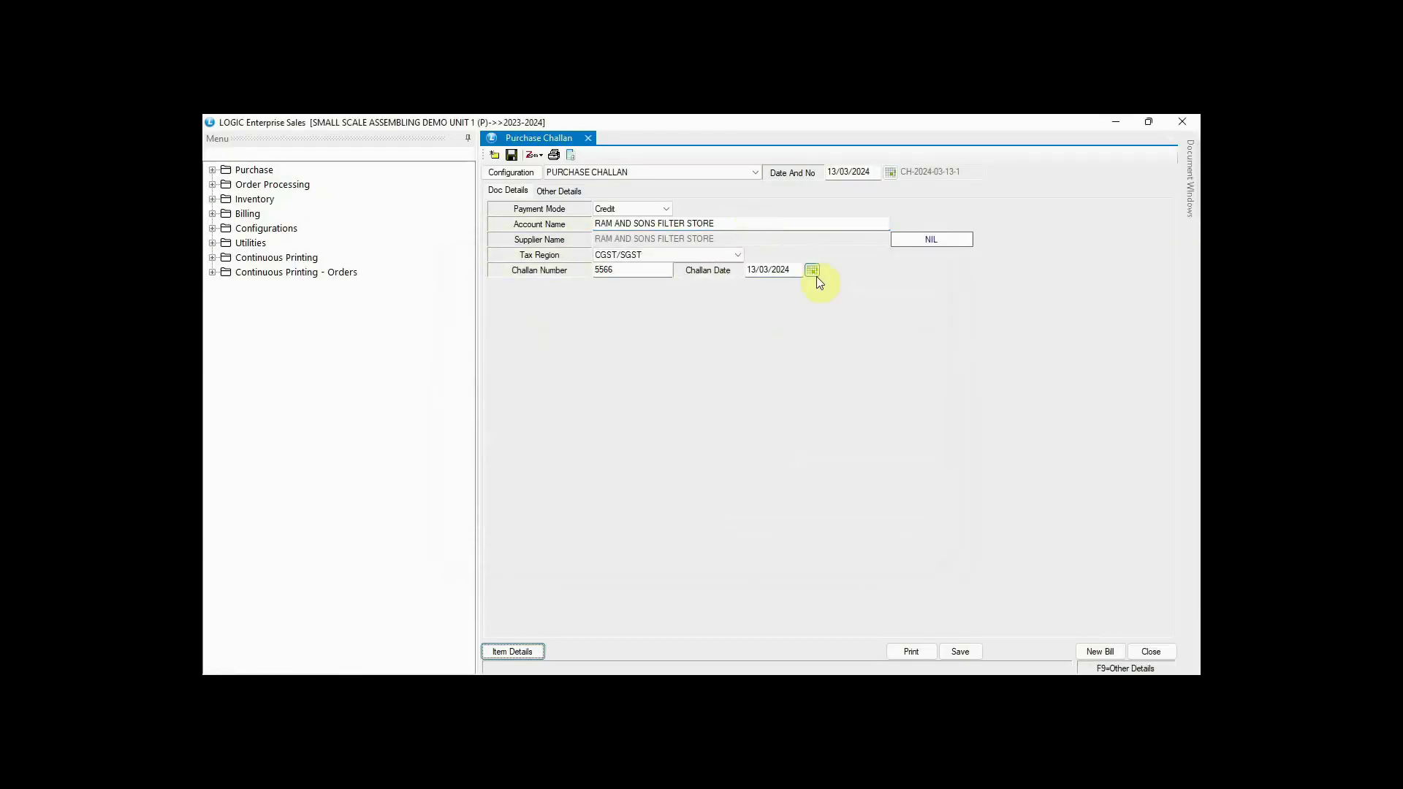
pyautogui.press('Return')
# - Retrieve all 15 items from approved order PO-6 into the challan
pyautogui.click(888, 617)
pyautogui.click(735, 453)
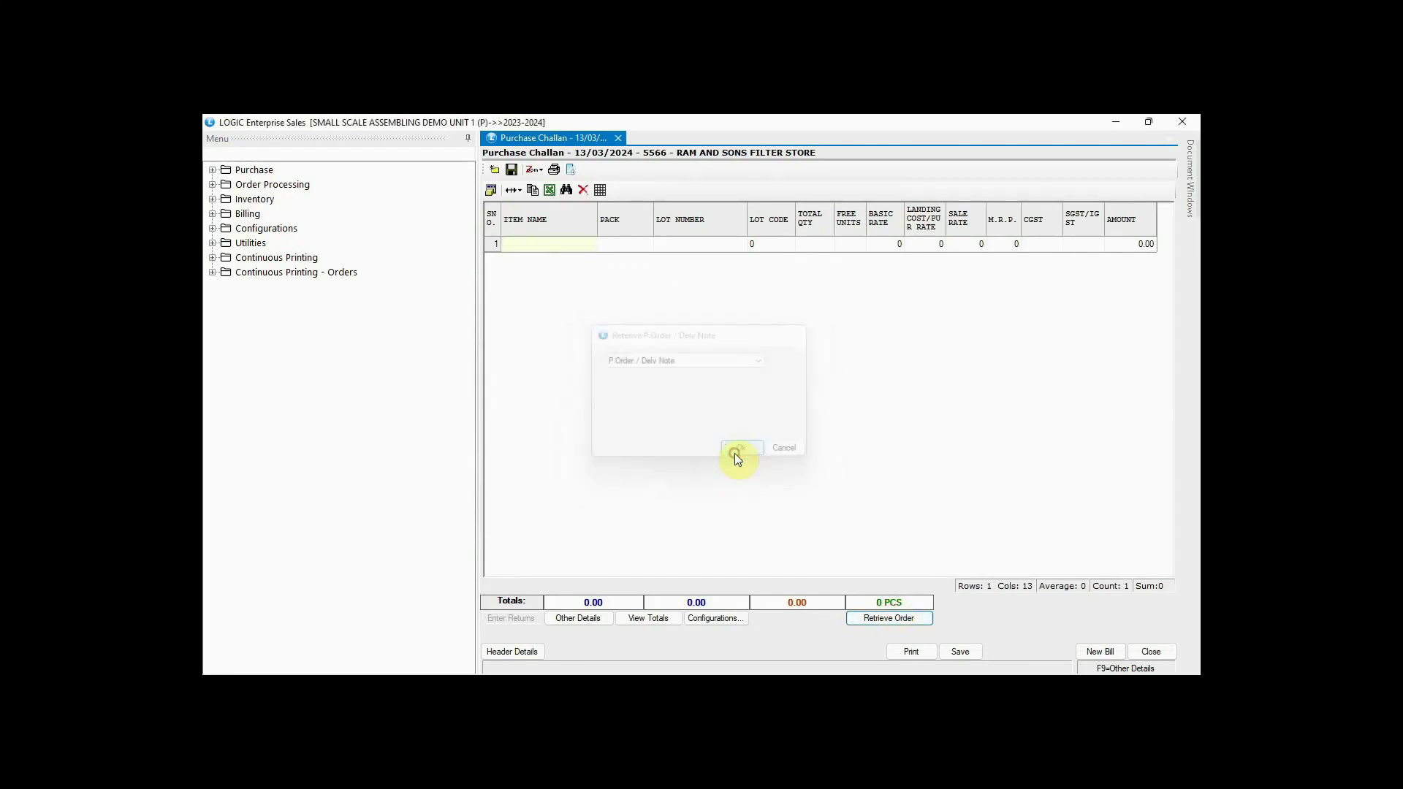
pyautogui.click(454, 414)
pyautogui.click(853, 543)
pyautogui.click(210, 663)
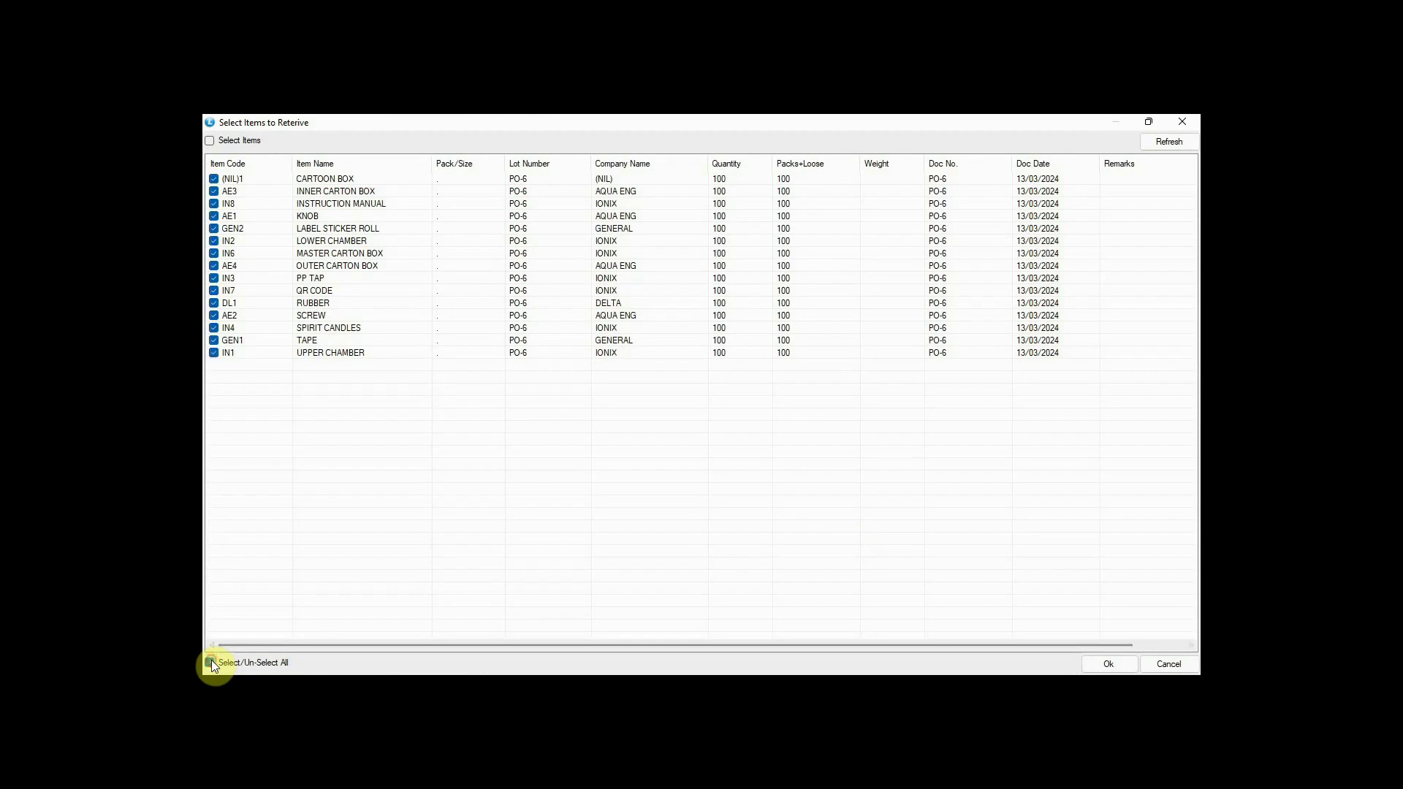
pyautogui.click(1108, 663)
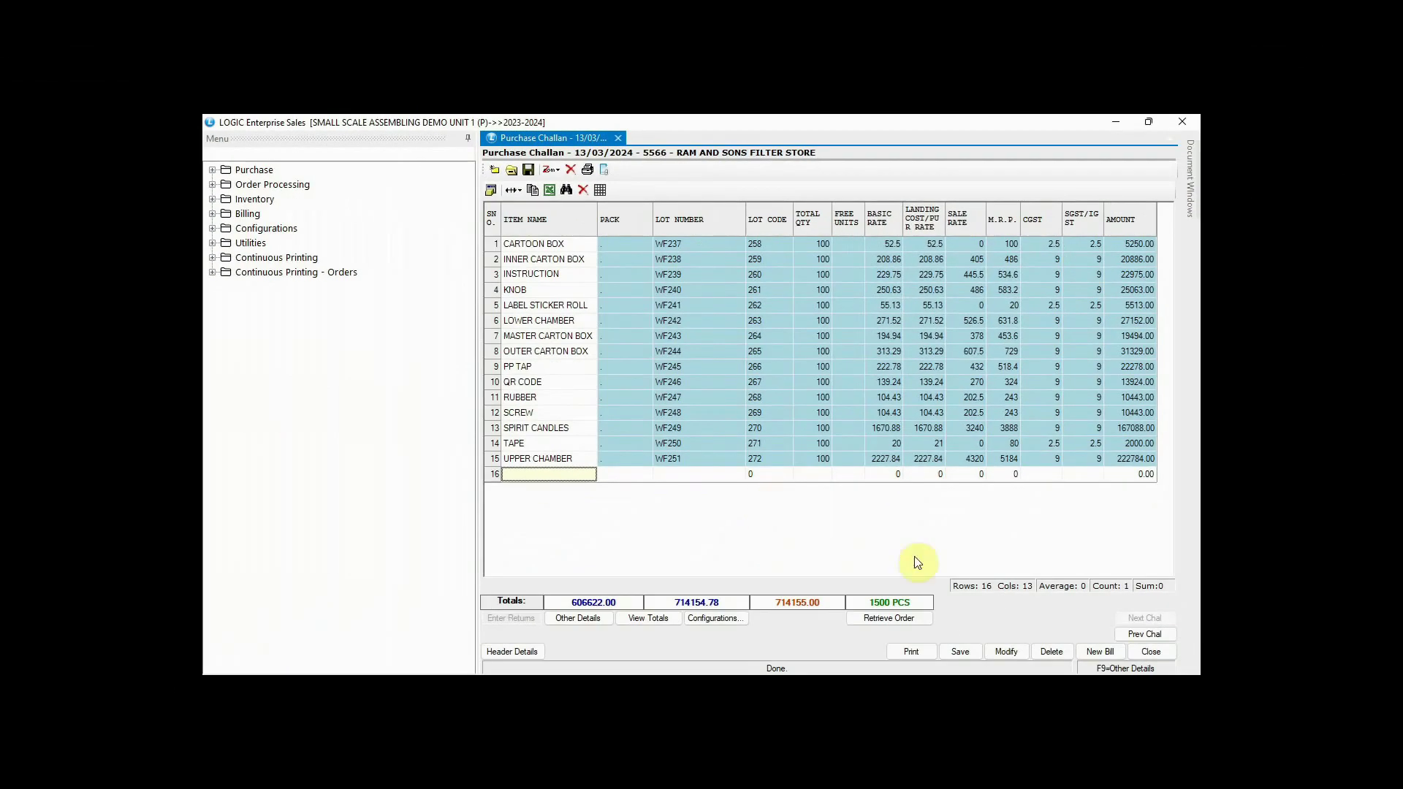
# - Preview challan 5566's printout, then save it into the RAW MATERIAL GODOWN
pyautogui.click(914, 649)
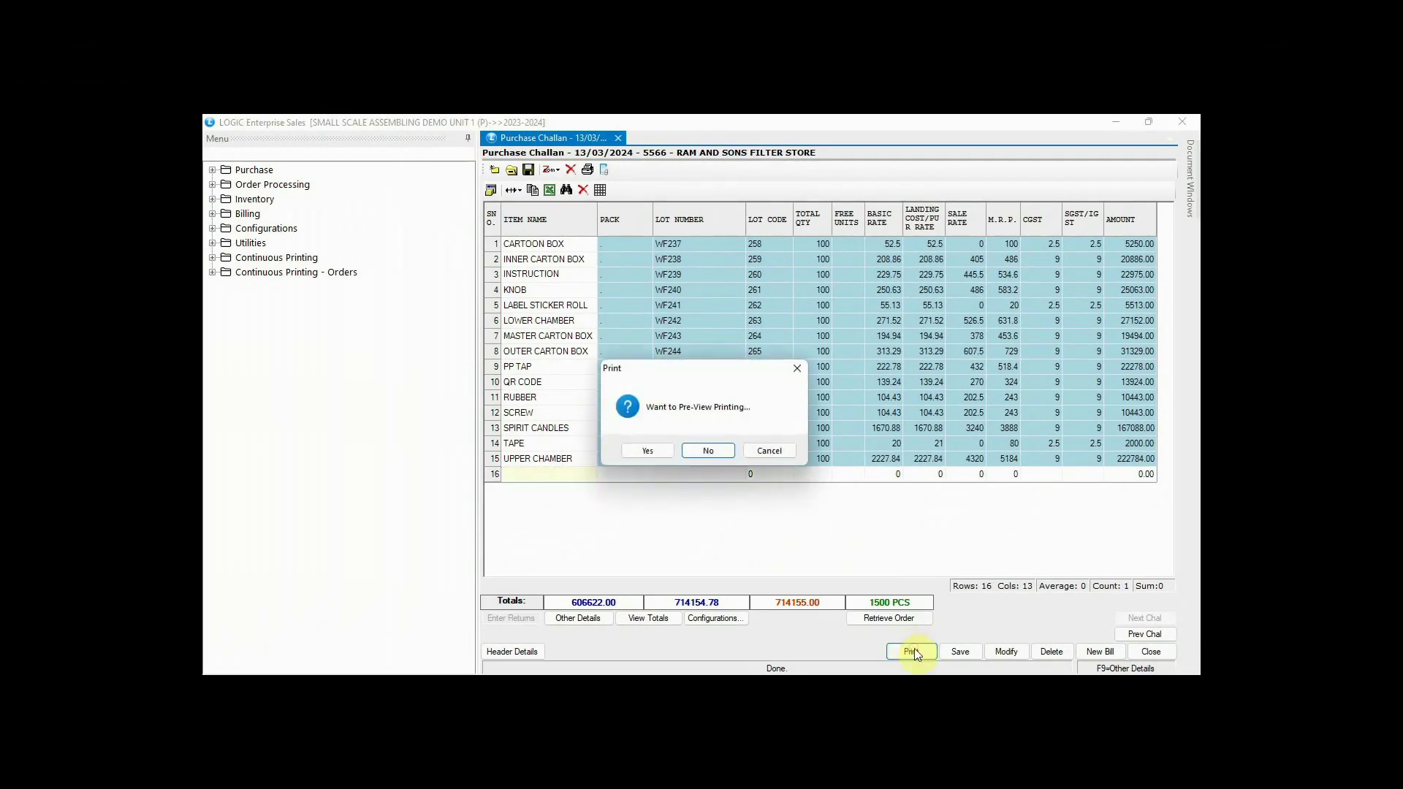
pyautogui.click(646, 453)
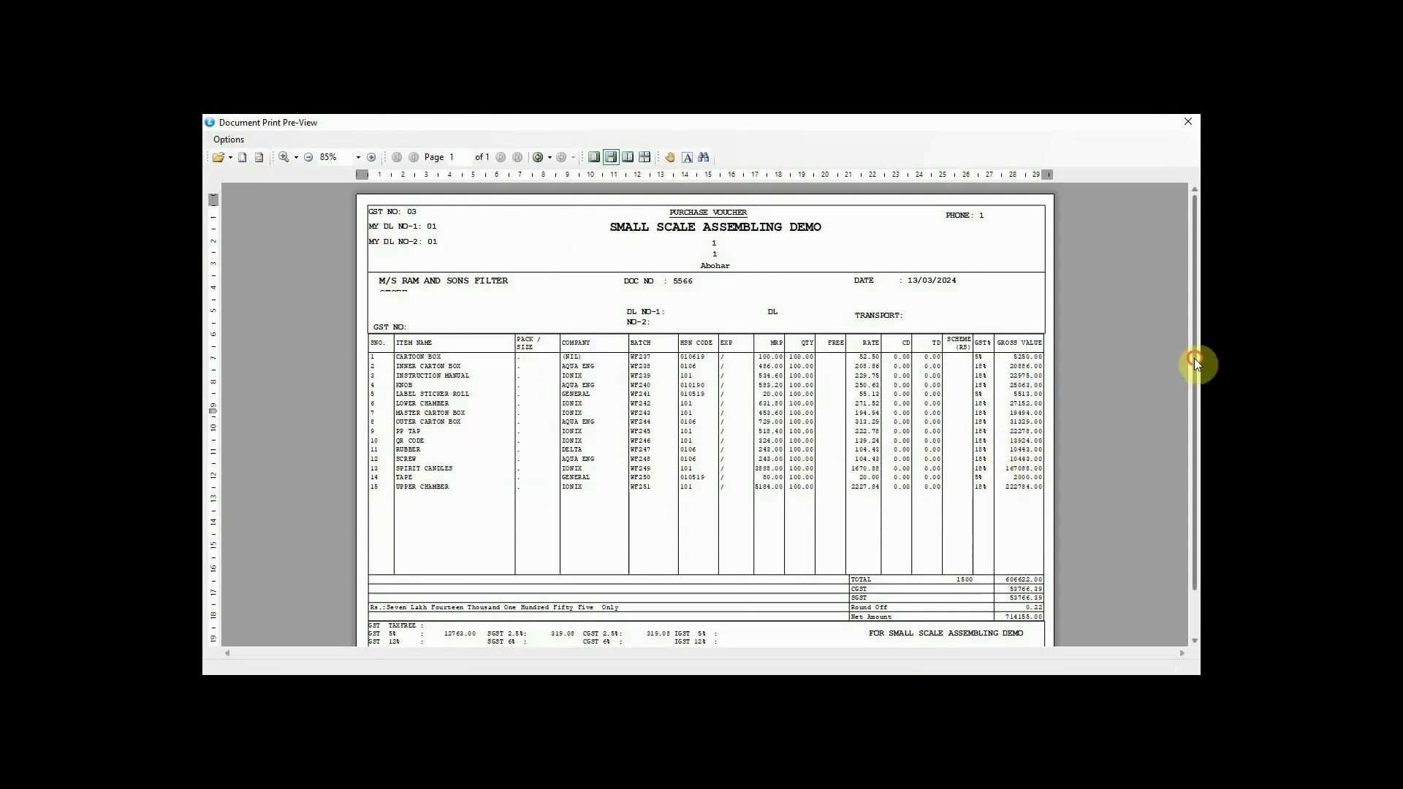
pyautogui.scroll(-2, 1196, 365)
pyautogui.scroll(2, 1199, 395)
pyautogui.press('Escape')
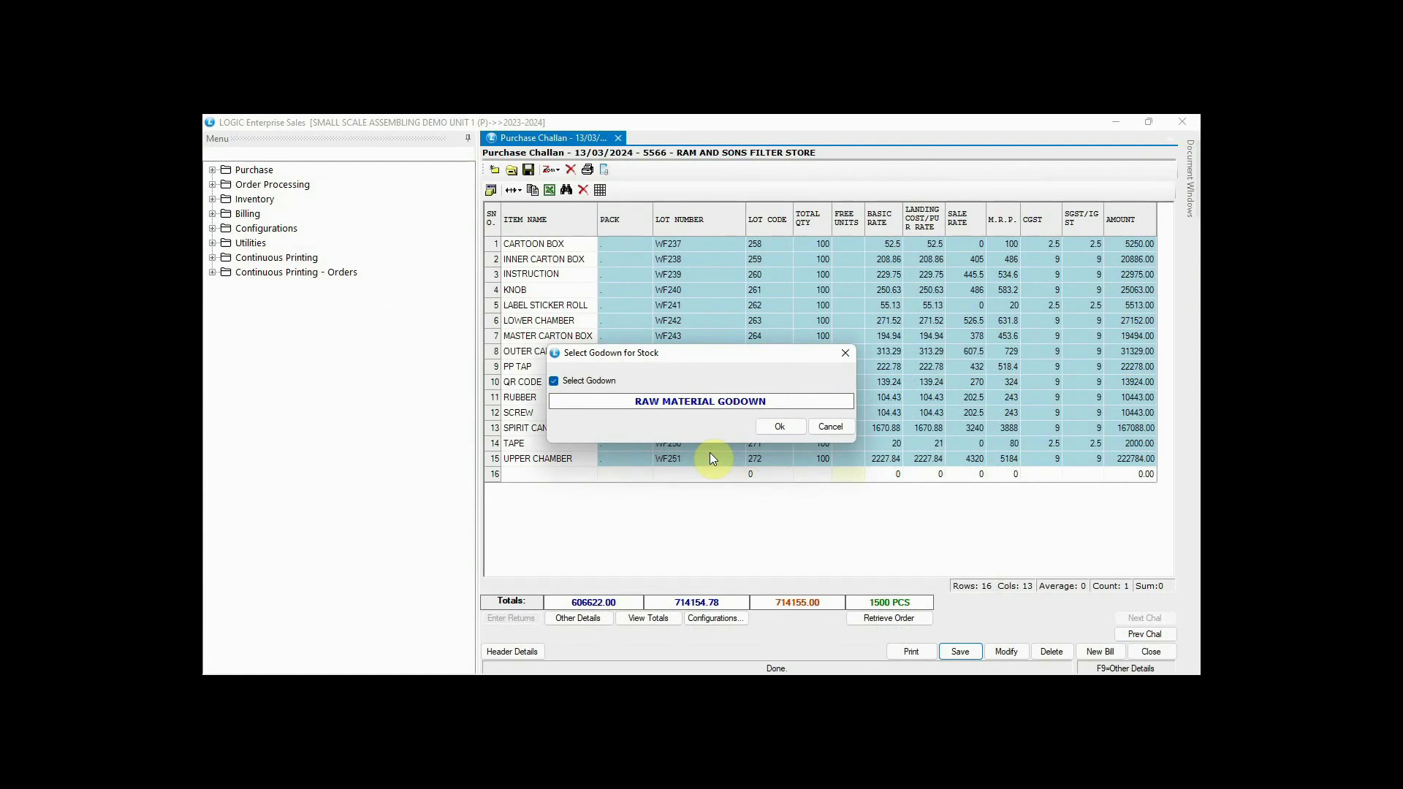
pyautogui.click(780, 426)
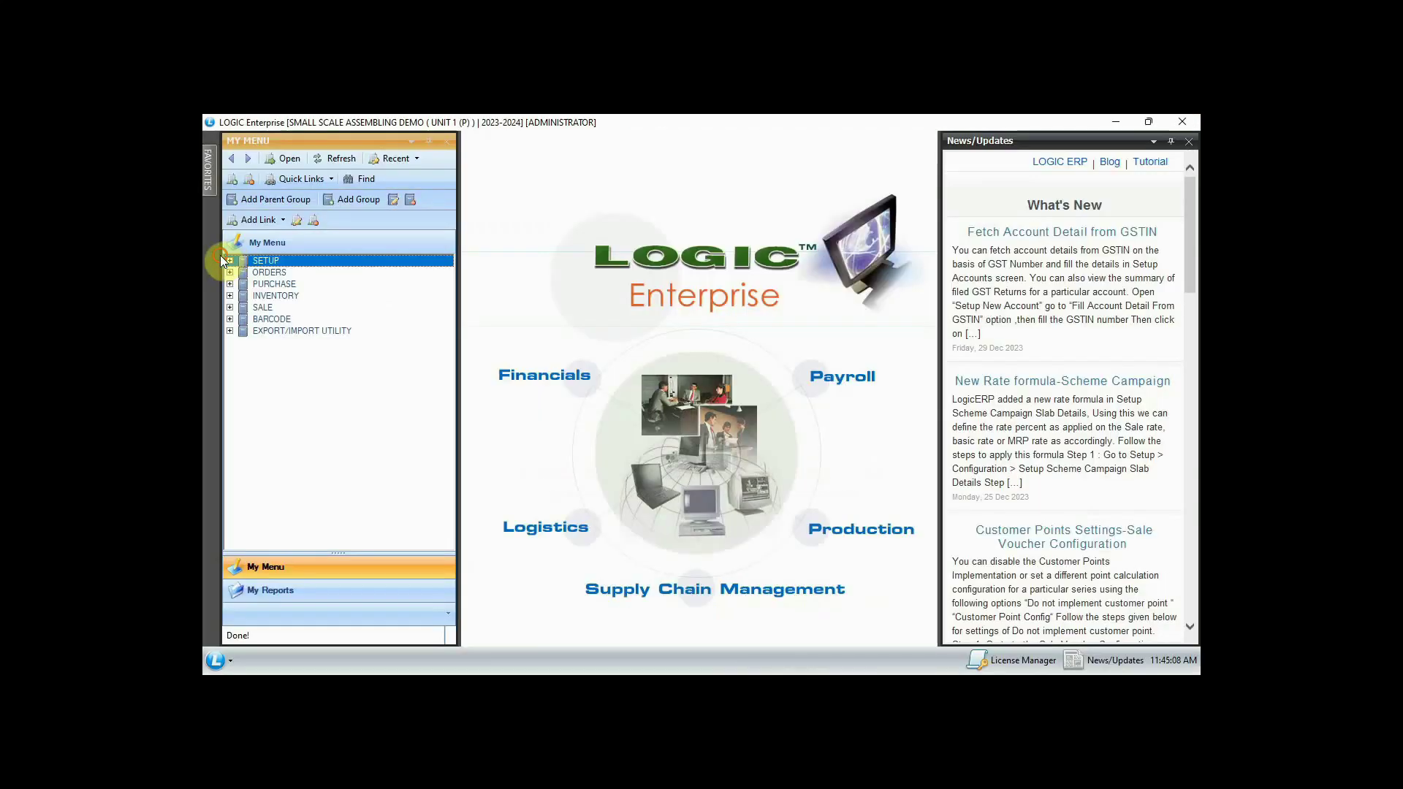
# - In Setup Q.C. Parameters for Purchase, create and save the group QUALITY CHECK
pyautogui.click(232, 262)
pyautogui.click(304, 309)
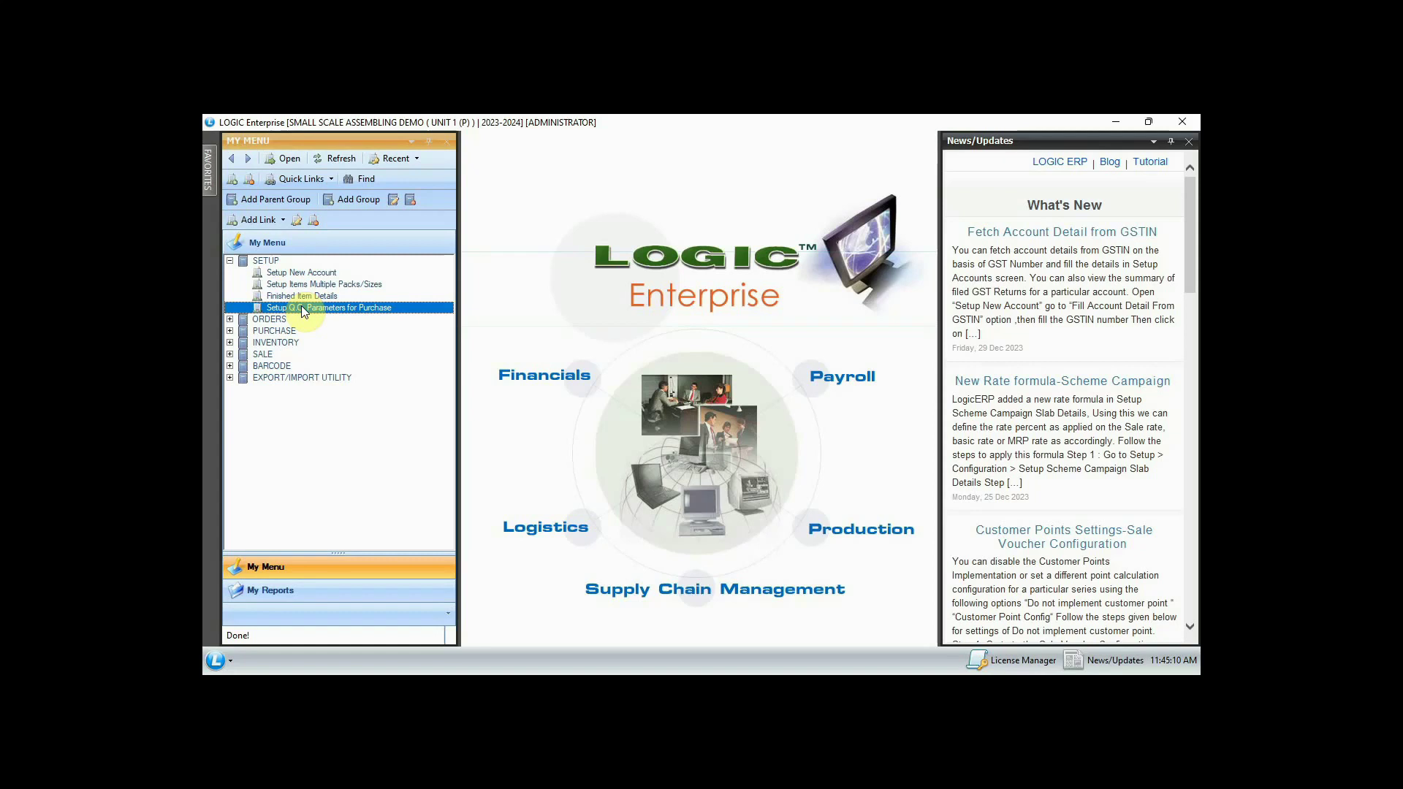
pyautogui.doubleClick(304, 309)
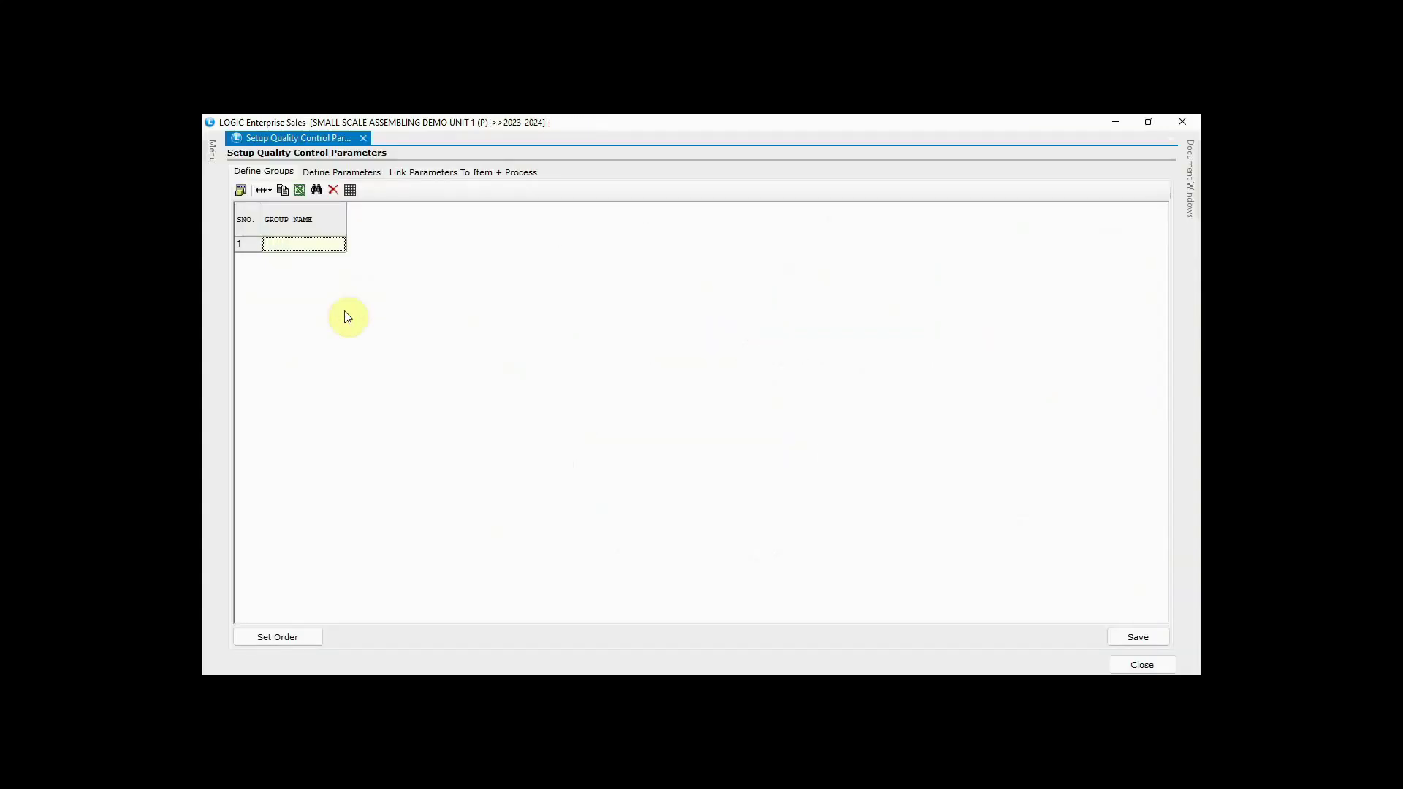
pyautogui.write('QUALITY CHECK')
pyautogui.press('Return')
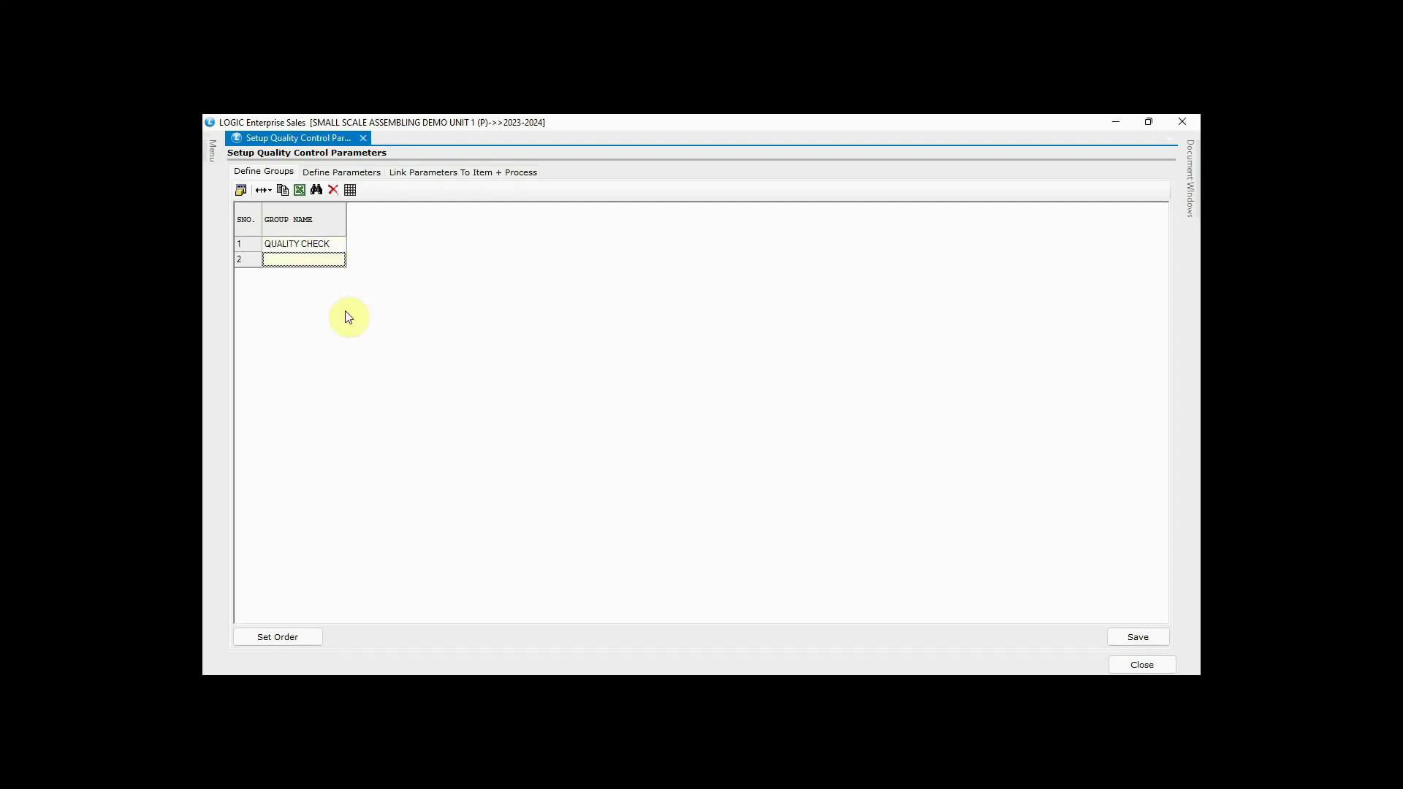
pyautogui.click(1137, 636)
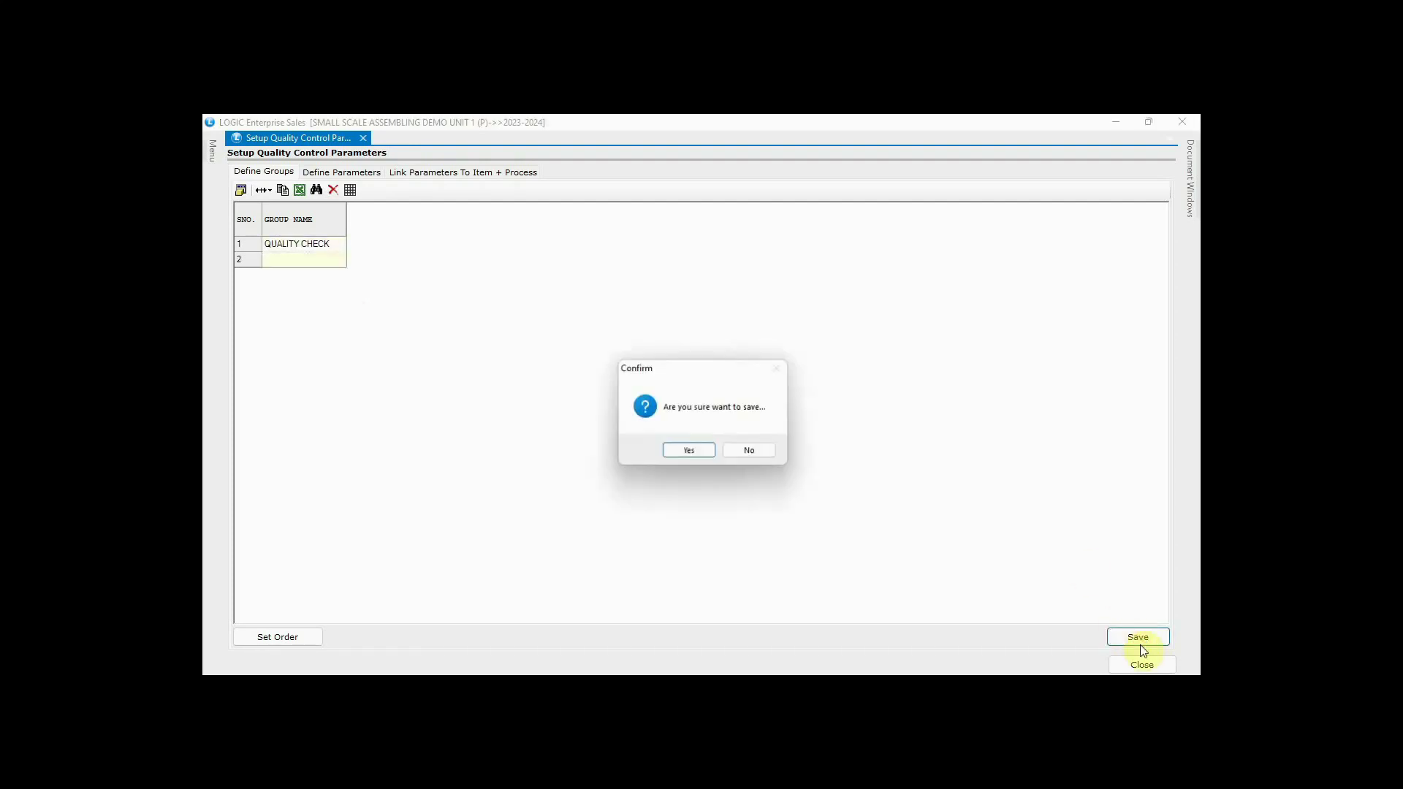
pyautogui.click(671, 447)
pyautogui.click(734, 450)
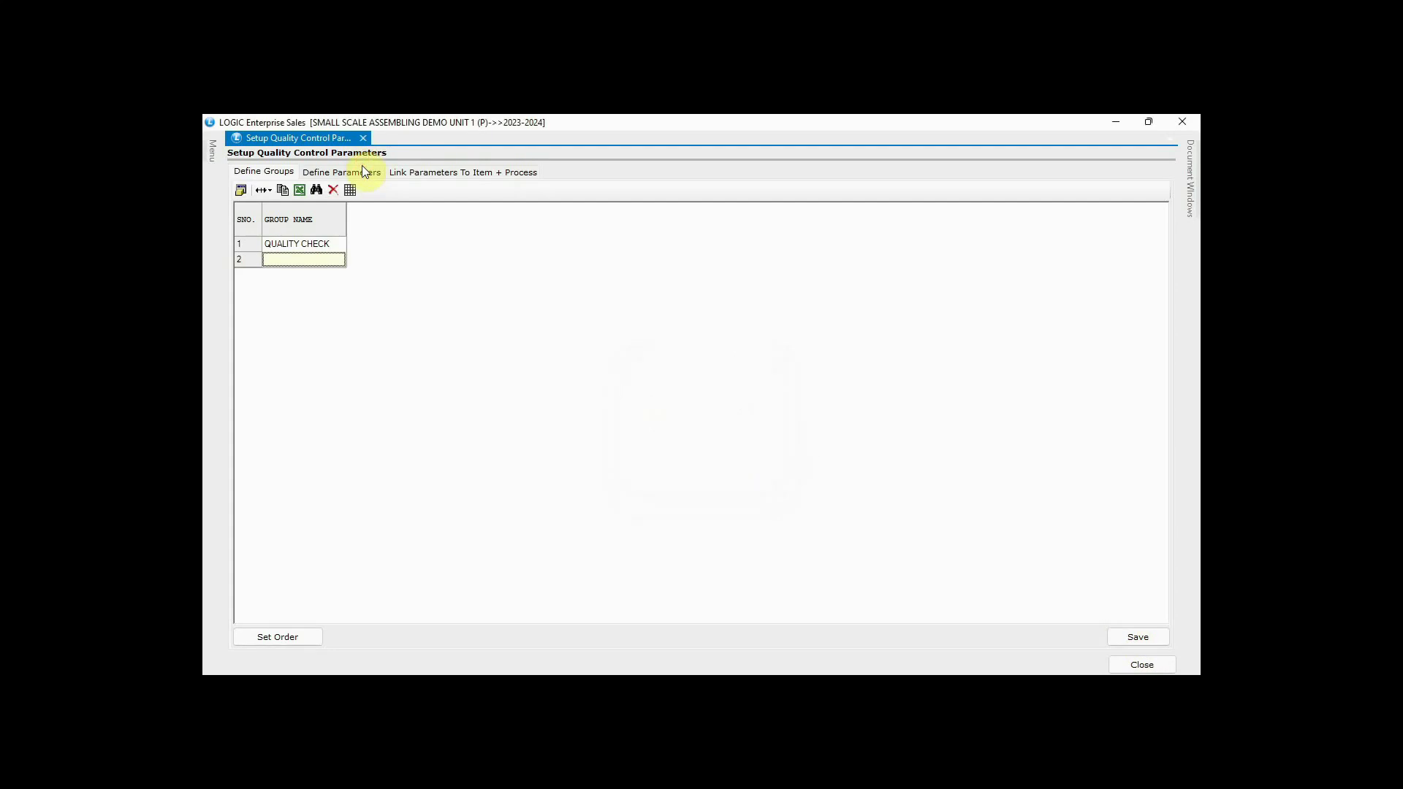
# - Make BREAKAGE/SCRAP a DropDownList parameter in QUALITY CHECK and add FINISHING OF PRODUCT as Checkbox
pyautogui.click(362, 170)
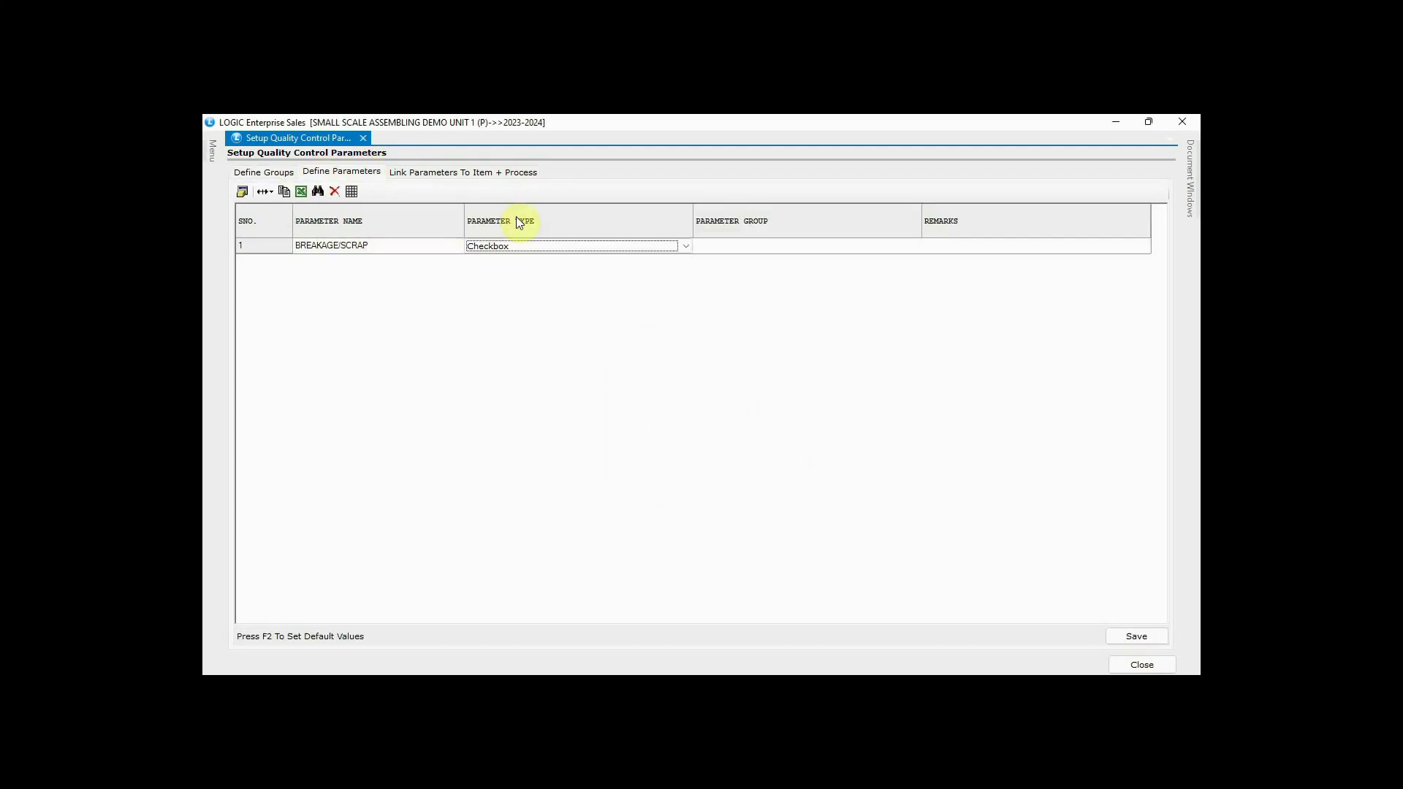
pyautogui.click(514, 246)
pyautogui.click(511, 283)
pyautogui.press('Return')
pyautogui.press('Return')
# - Add FITTING OF PRODUCT as a Checkbox parameter and put FINISHING OF PRODUCT in QUALITY CHECK
pyautogui.press('Return')
pyautogui.write('FINISHING OF PRODUCT')
pyautogui.press('Return')
pyautogui.click(535, 262)
pyautogui.click(529, 295)
pyautogui.press('Return')
pyautogui.press('Return')
pyautogui.press('Return')
pyautogui.write('FITTING OF PRODUCT')
pyautogui.press('Return')
pyautogui.click(529, 301)
pyautogui.press('Return')
pyautogui.press('Return')
pyautogui.press('Return')
pyautogui.write('QUANTITY')
# - Add QUANTITY as a Numeric parameter in QUALITY CHECK and save the parameters
pyautogui.press('Return')
pyautogui.click(532, 300)
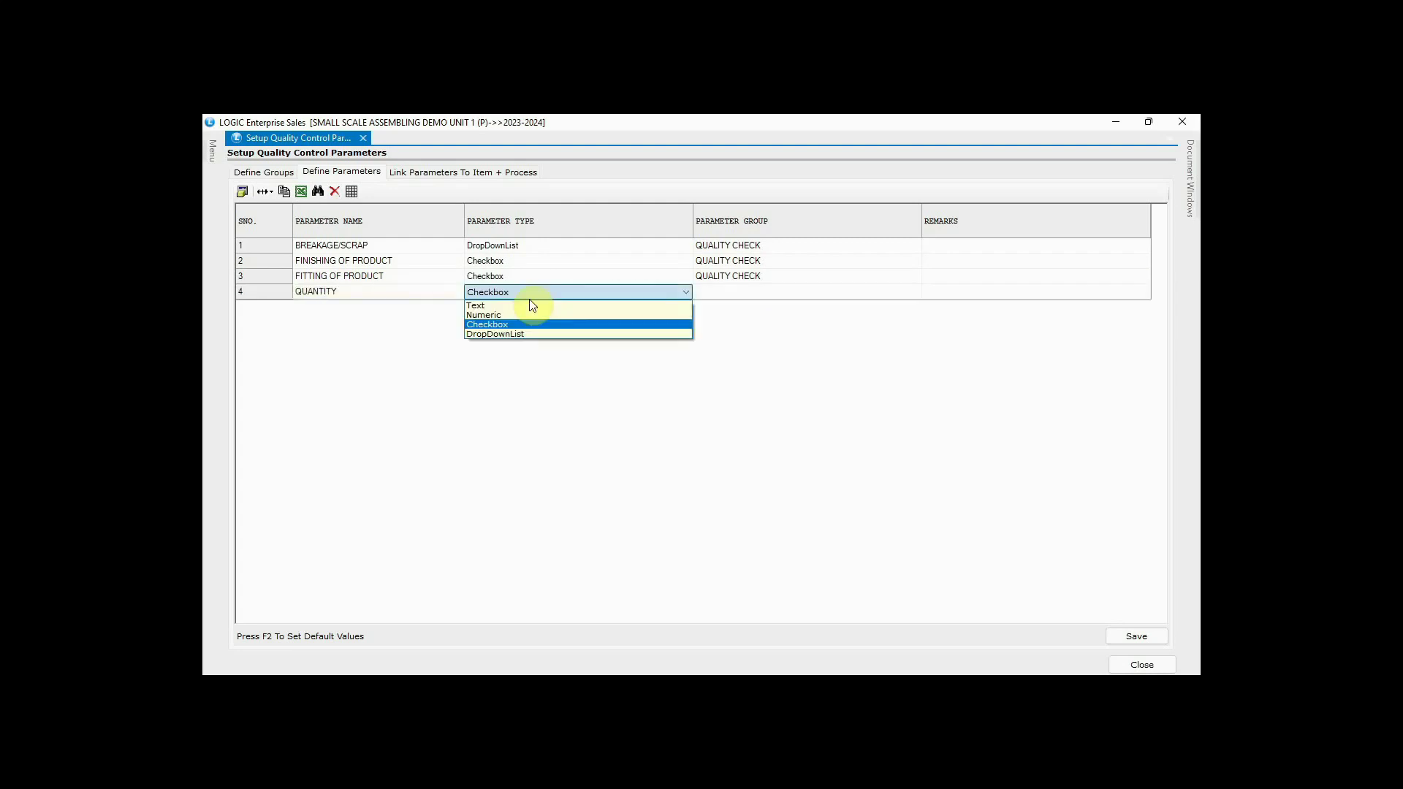
pyautogui.click(529, 315)
pyautogui.press('Return')
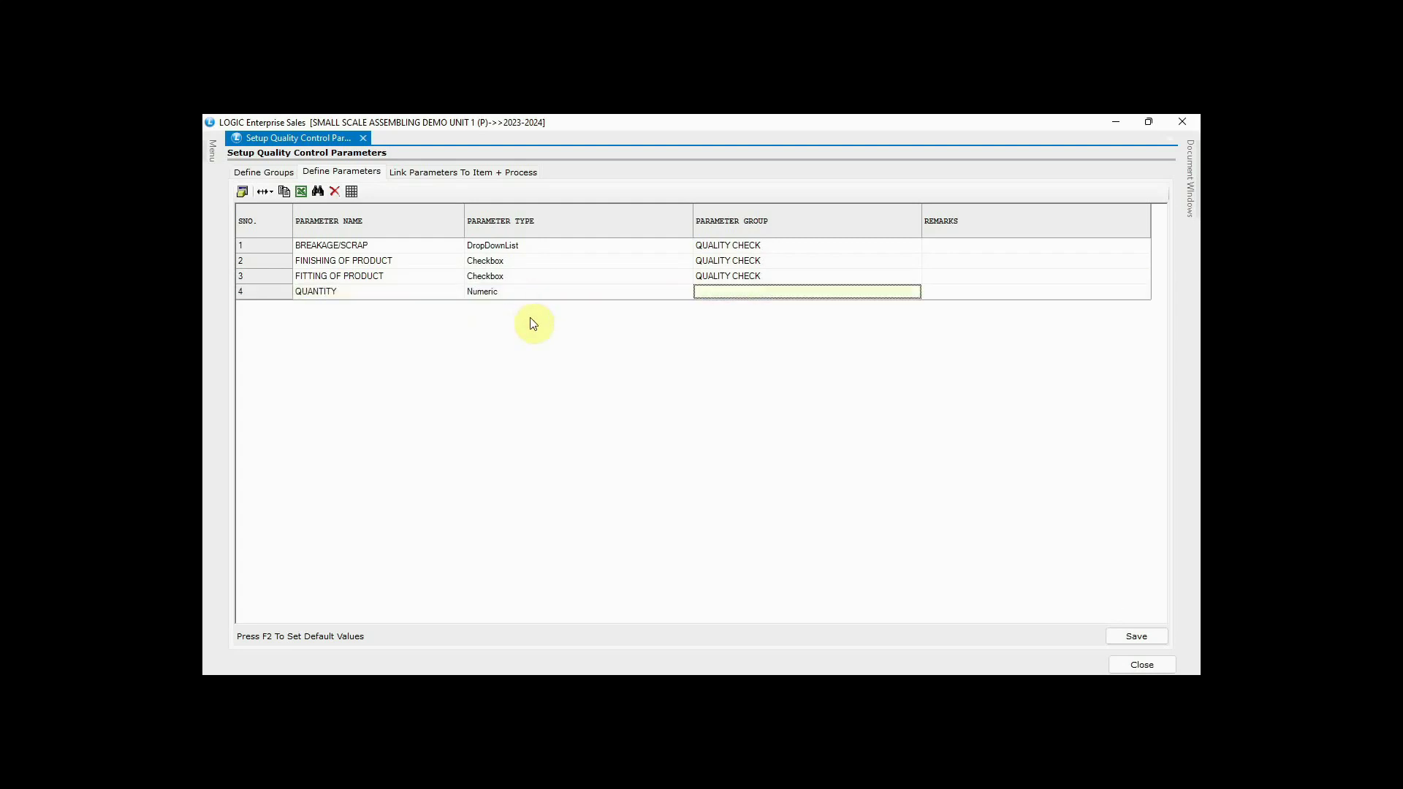
pyautogui.hotkey('alt', 'Down')
pyautogui.press('Return')
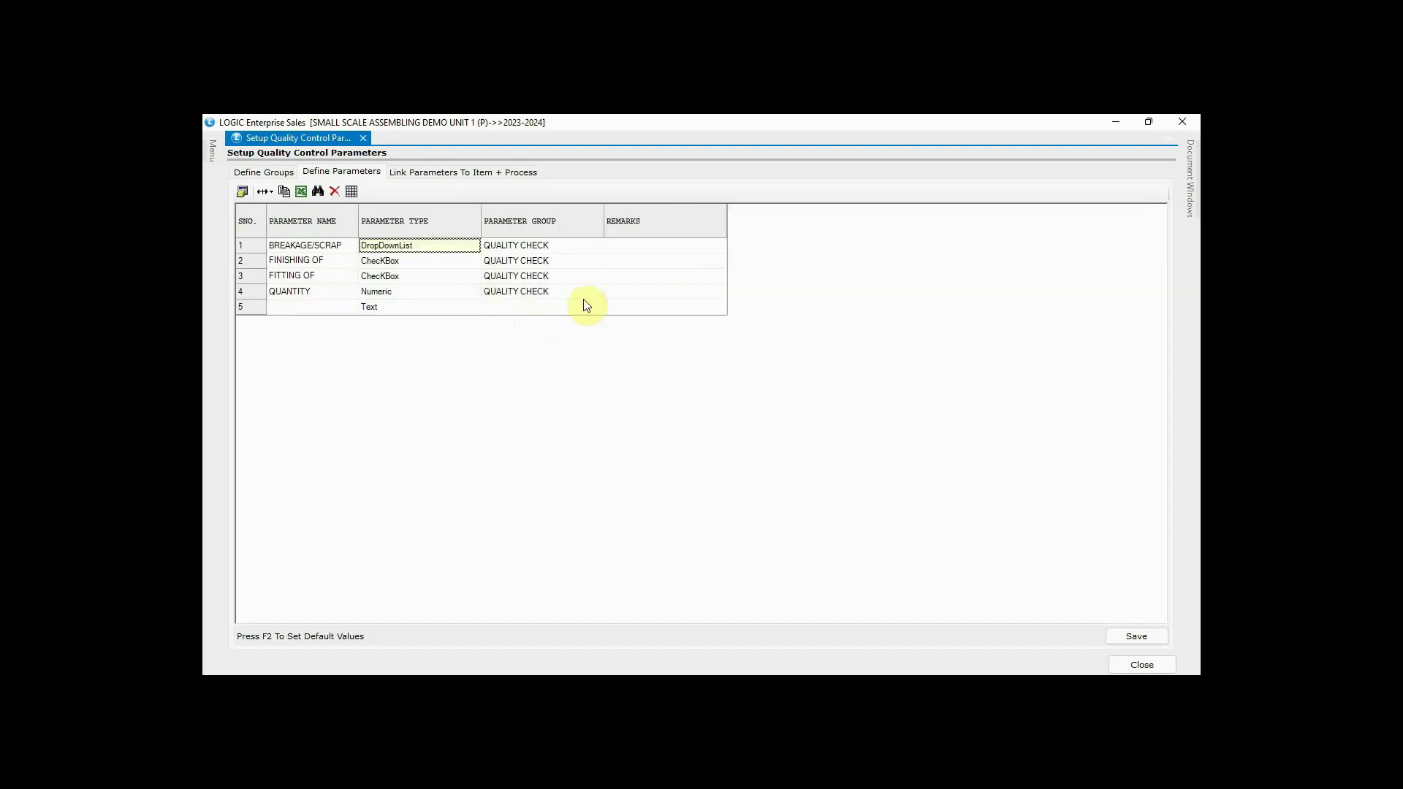
pyautogui.click(1125, 634)
pyautogui.click(676, 446)
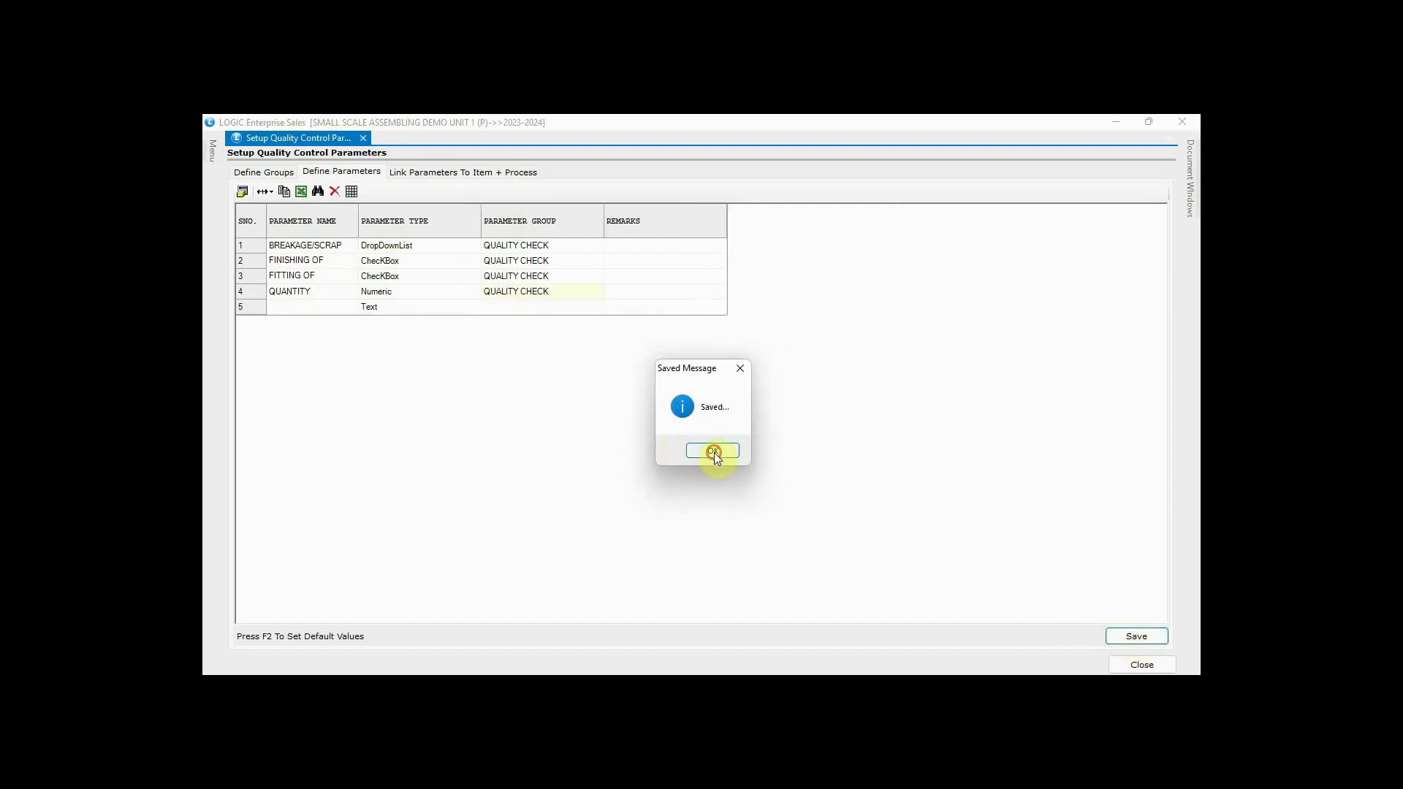
pyautogui.click(713, 453)
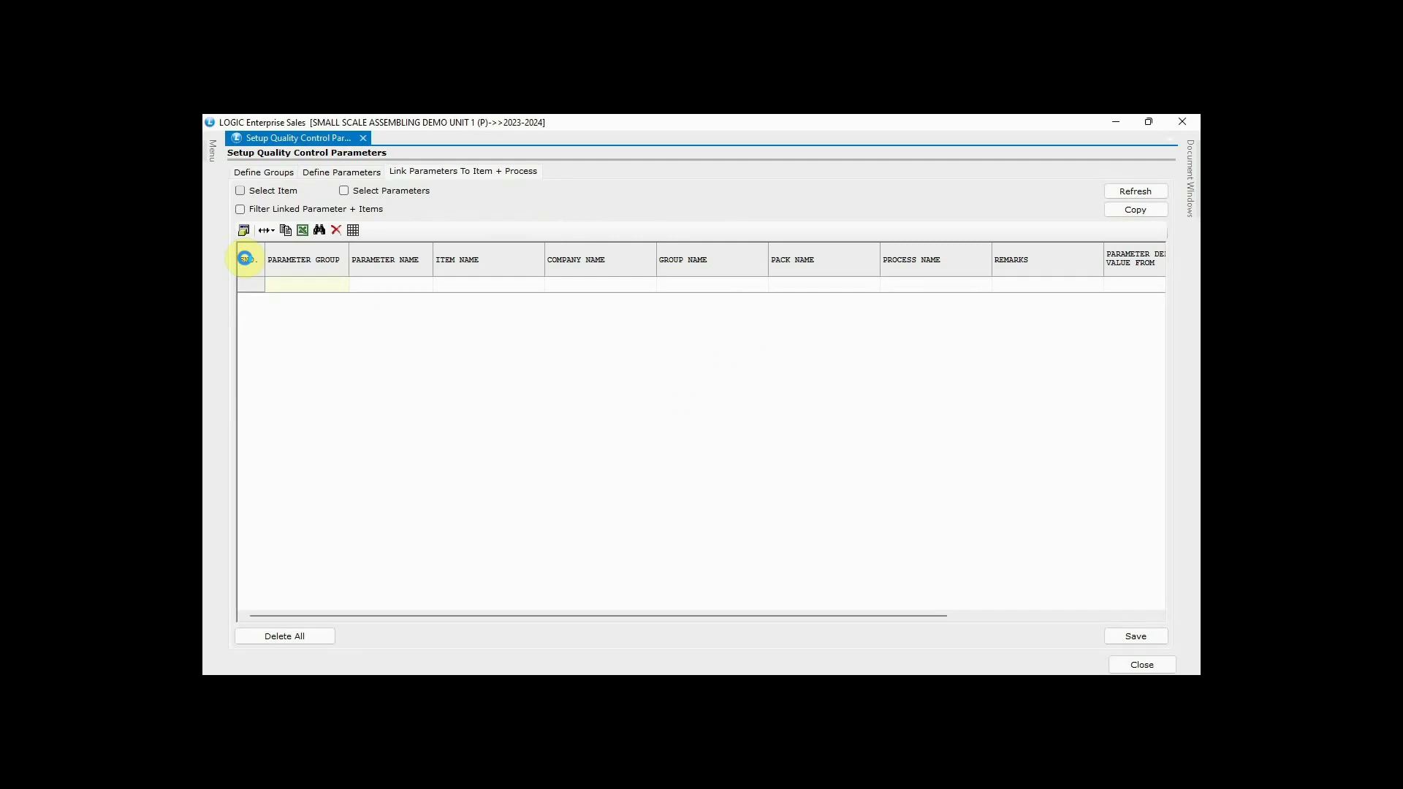
# - Select INNER CARTON BOX and LOWER CHAMBER plus all four QUALITY CHECK parameters for linking
pyautogui.click(240, 190)
pyautogui.click(473, 400)
pyautogui.click(473, 459)
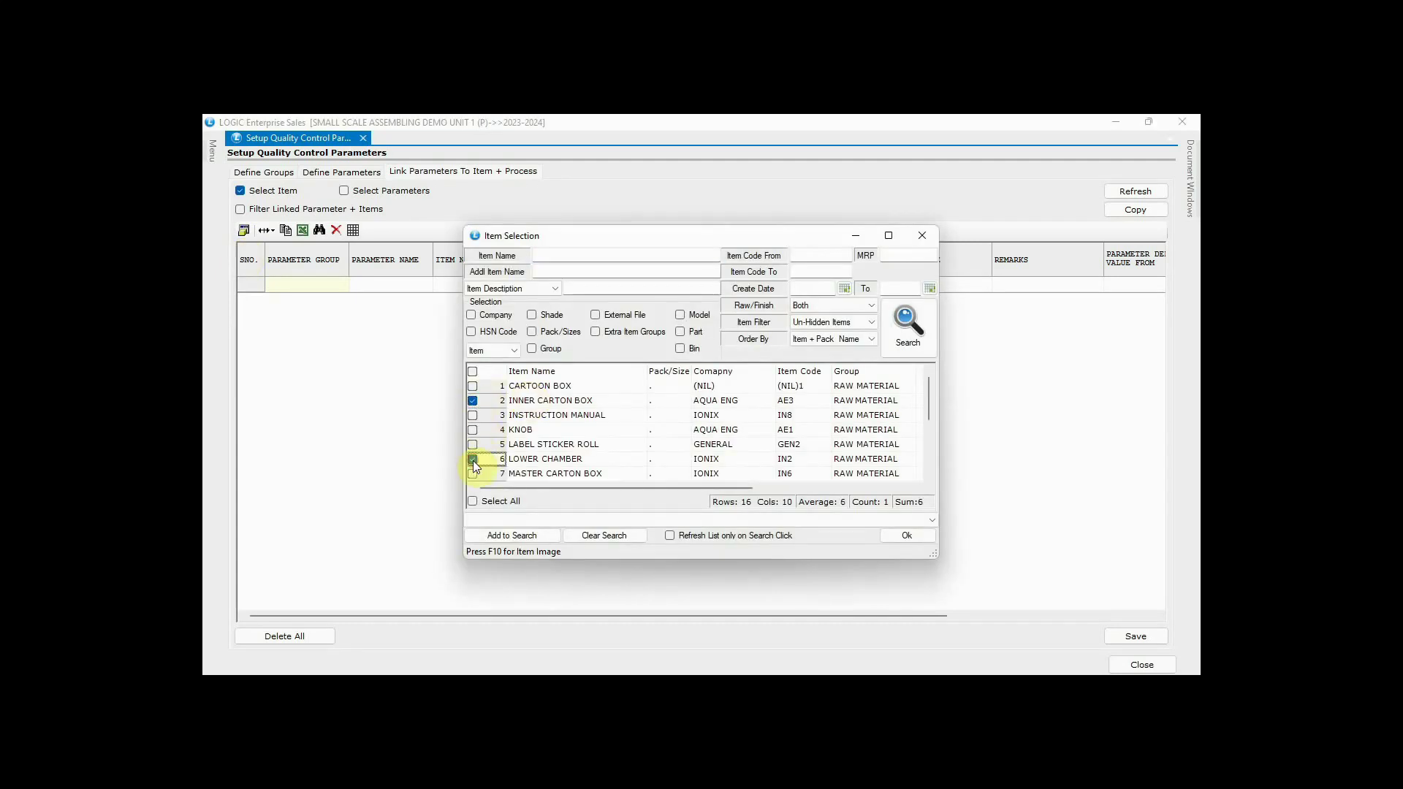
pyautogui.click(904, 536)
pyautogui.click(344, 190)
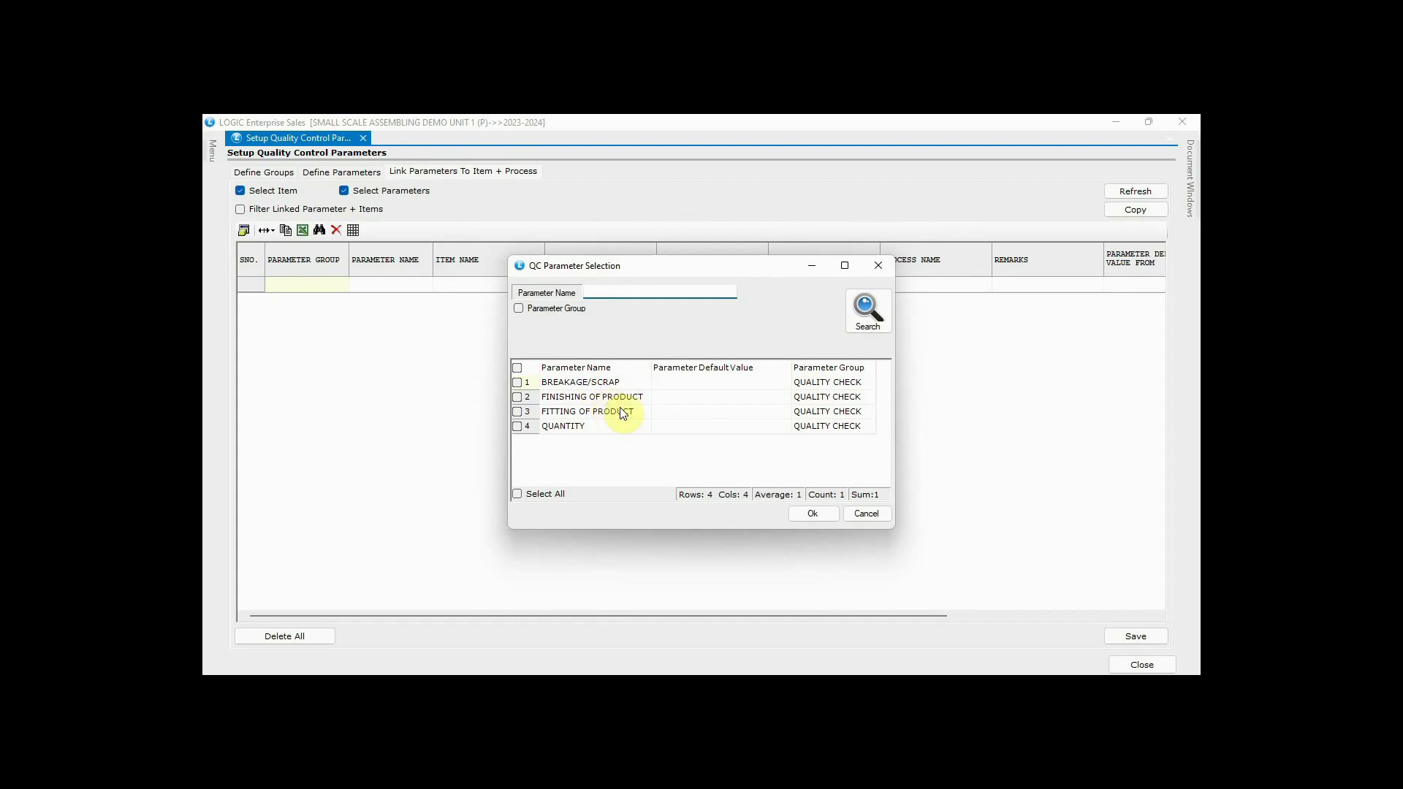
pyautogui.click(518, 495)
pyautogui.click(812, 512)
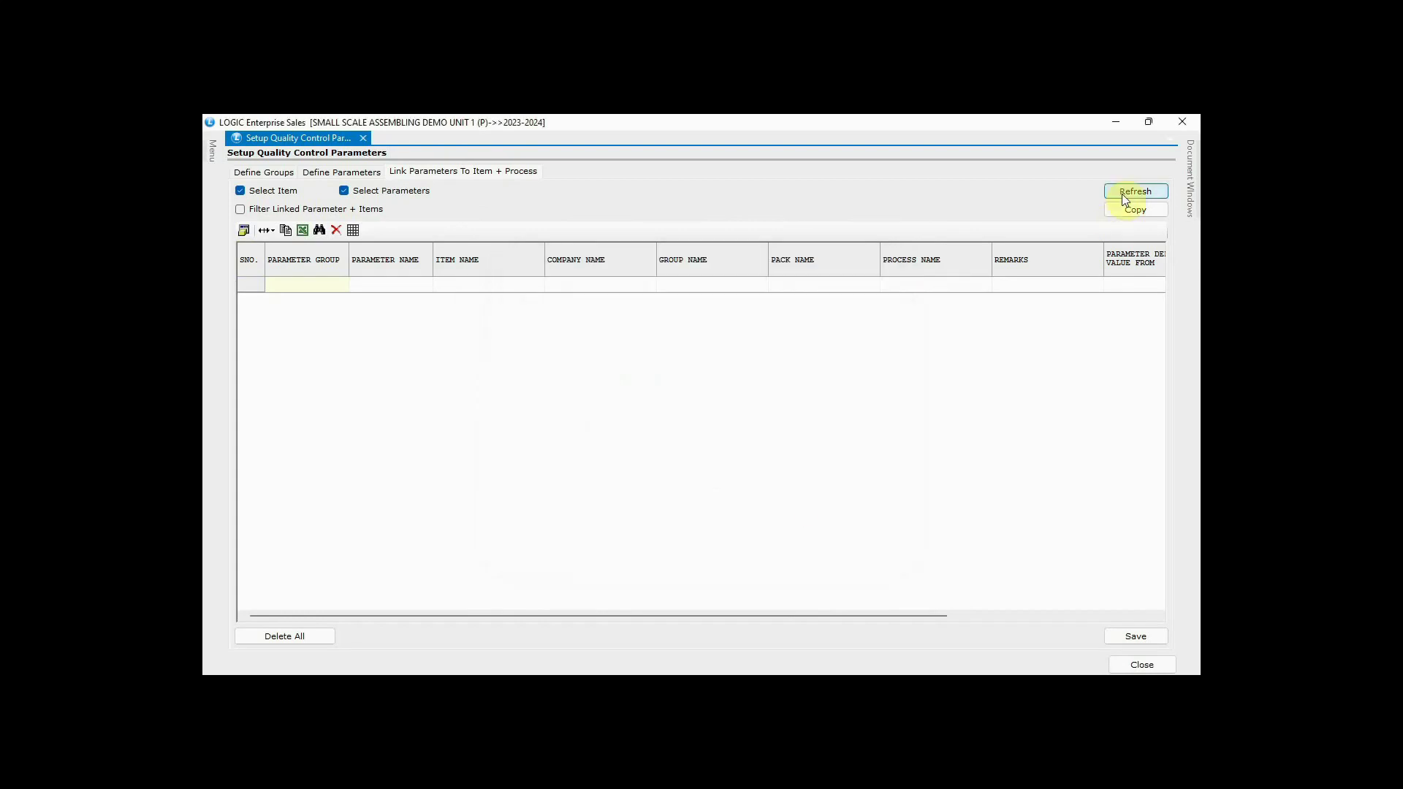
# - Generate and save the eight item-parameter links, then close the QC setup
pyautogui.click(1132, 192)
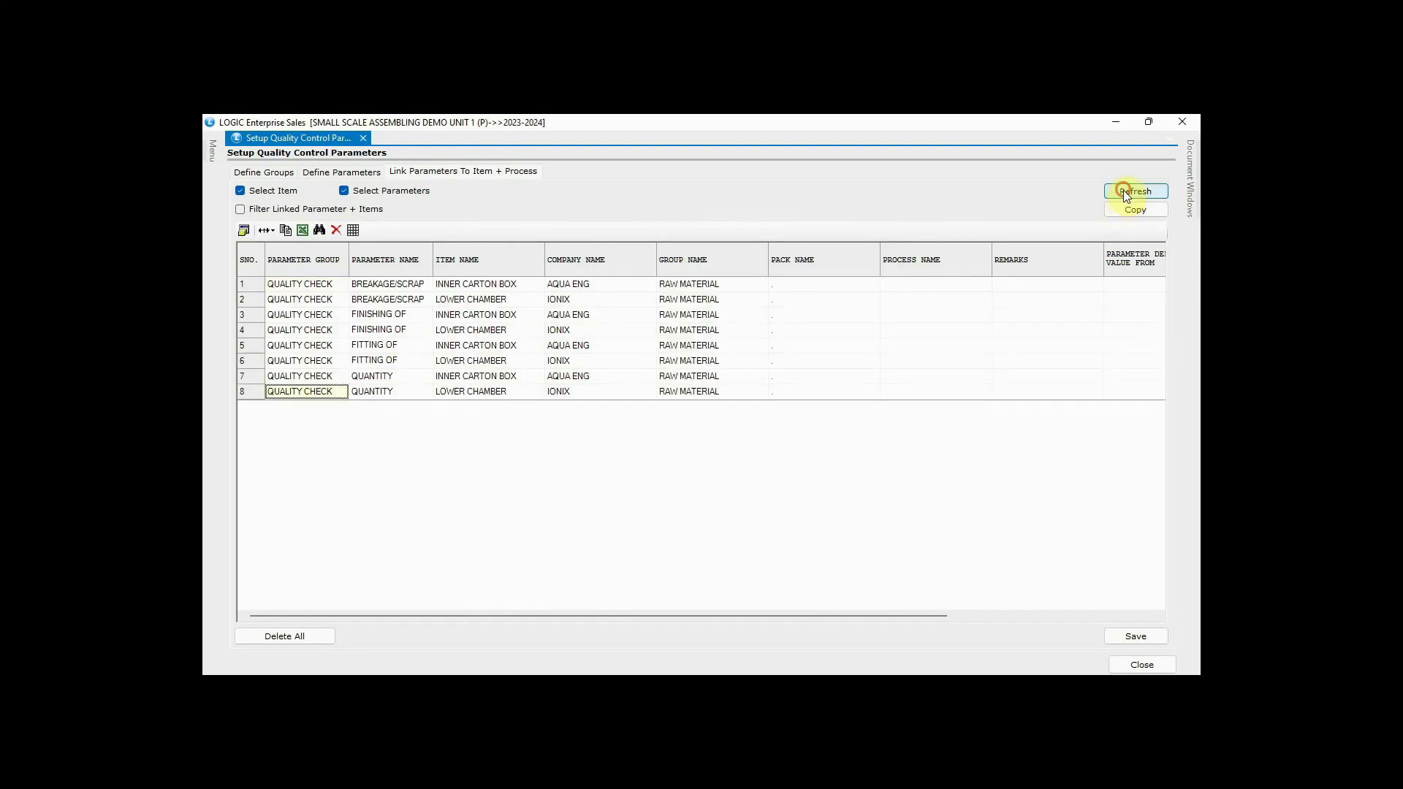
pyautogui.moveTo(757, 615); pyautogui.dragTo(691, 604)
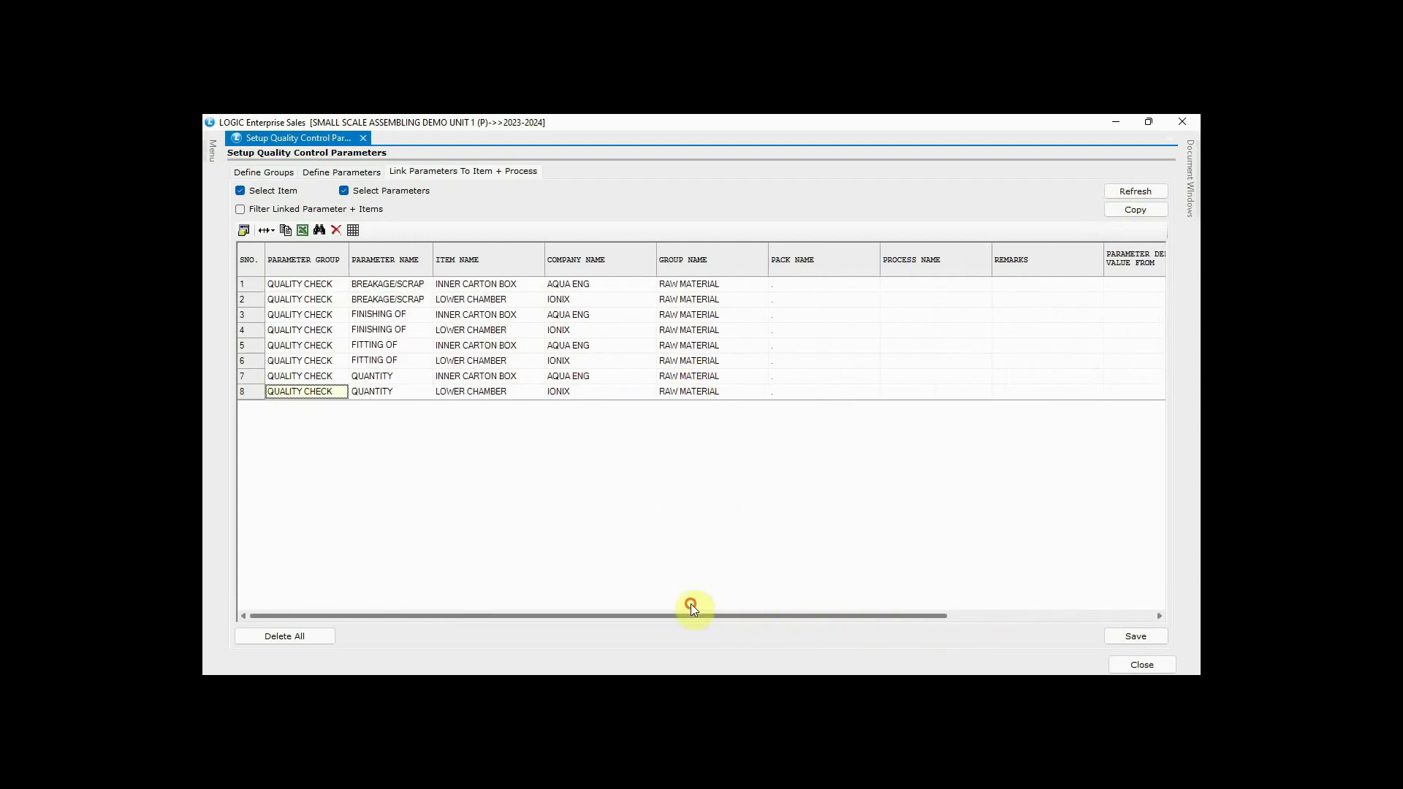
pyautogui.click(1143, 635)
pyautogui.click(685, 447)
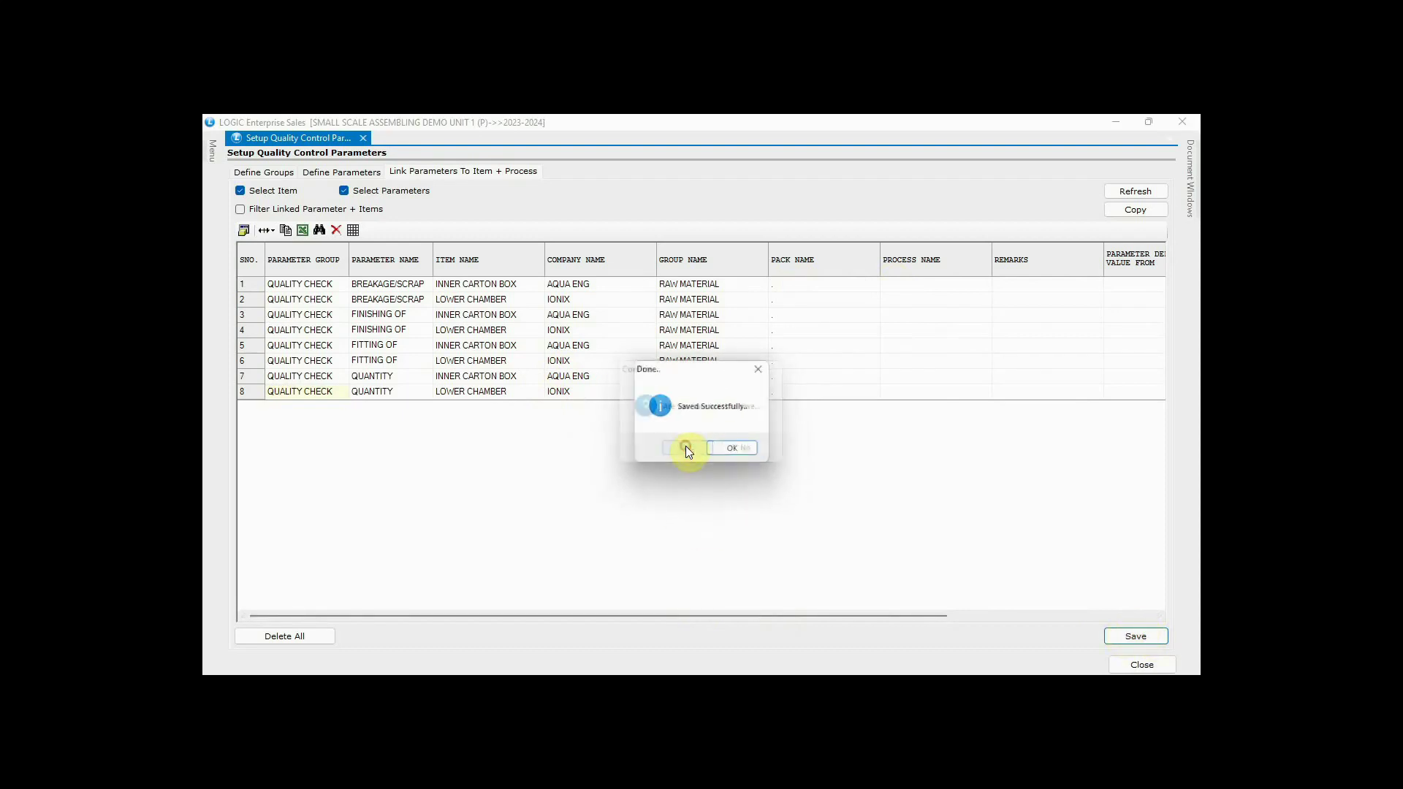
pyautogui.click(732, 448)
pyautogui.click(363, 138)
# - From My Menu's PURCHASE group, open a blank QC Document against Purchase/Purchase Challan
pyautogui.click(241, 330)
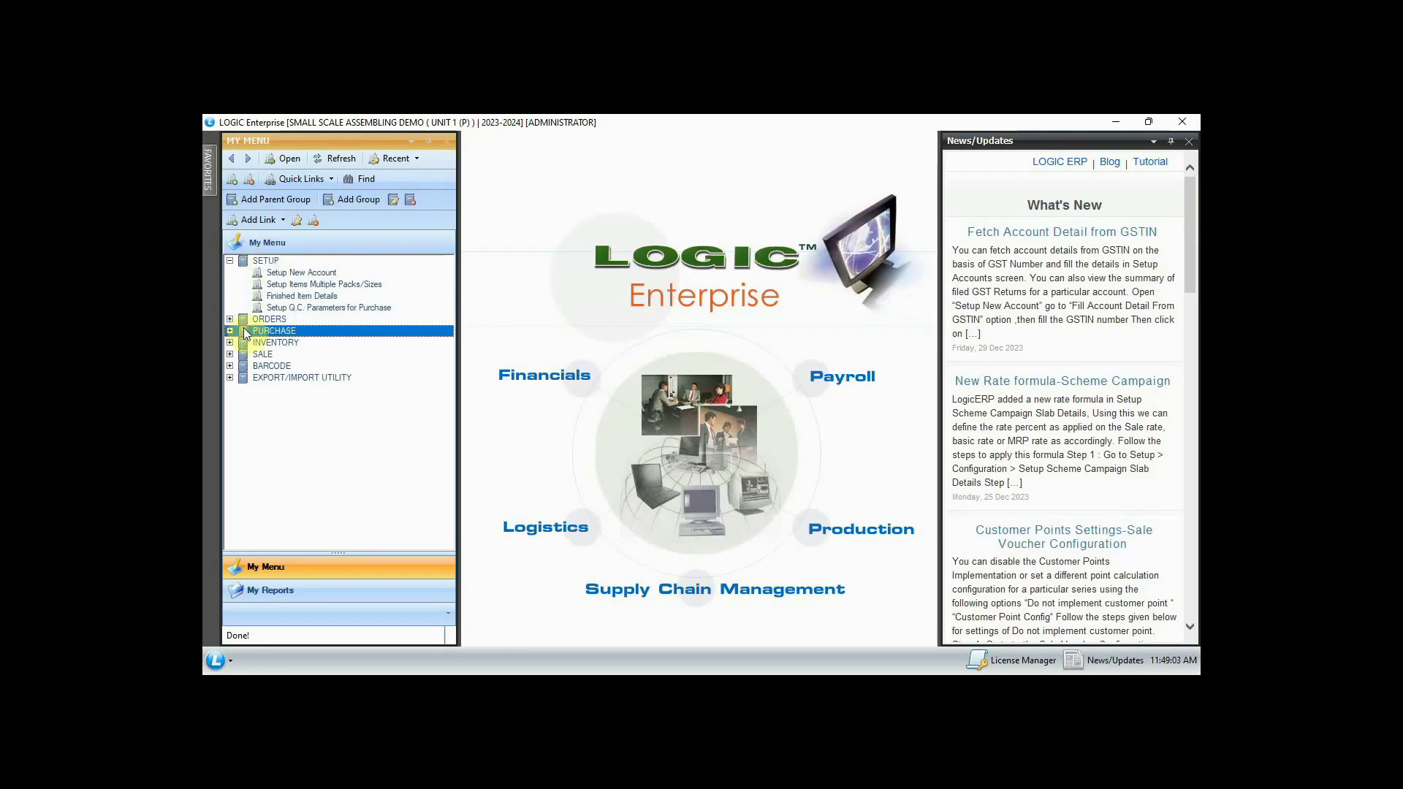
pyautogui.click(229, 331)
pyautogui.click(333, 414)
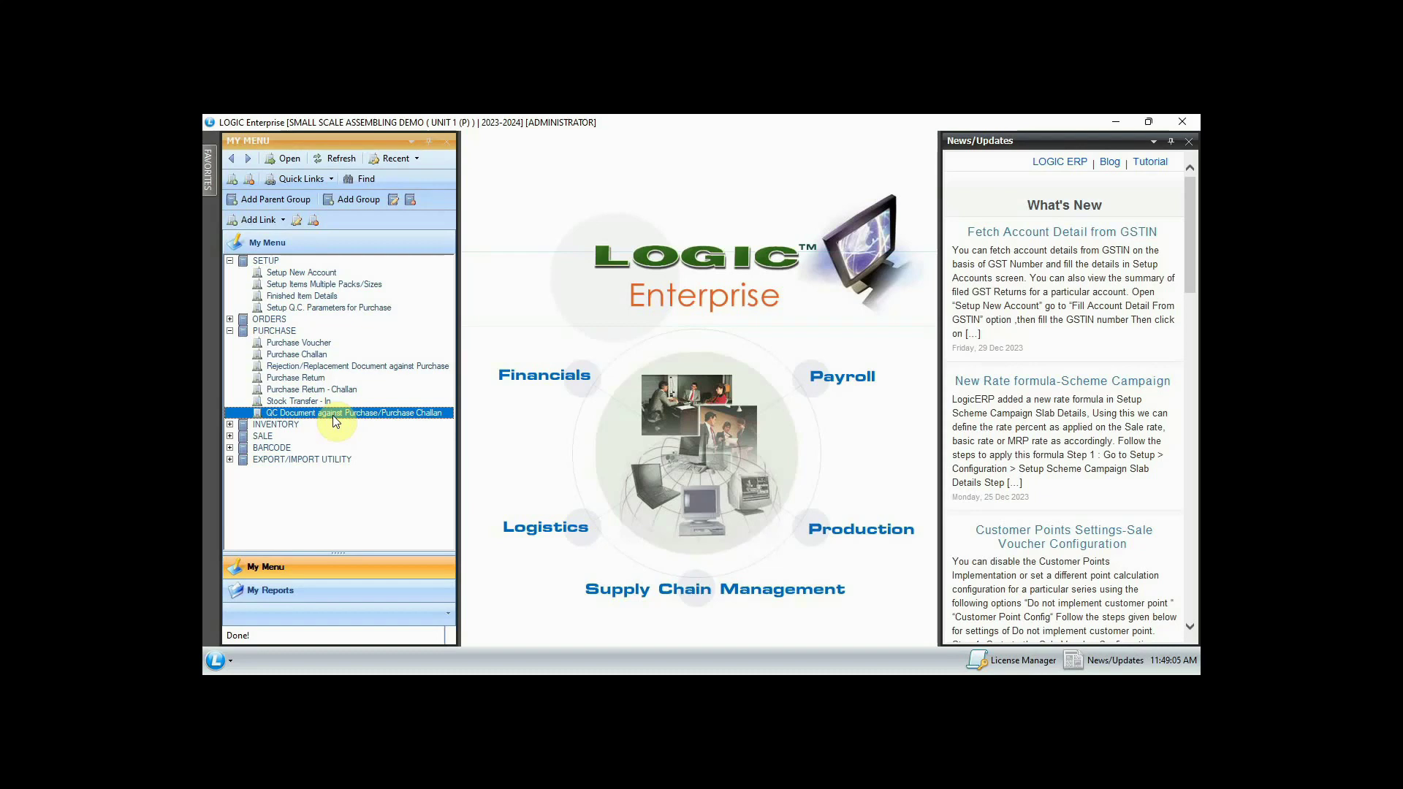
pyautogui.doubleClick(333, 414)
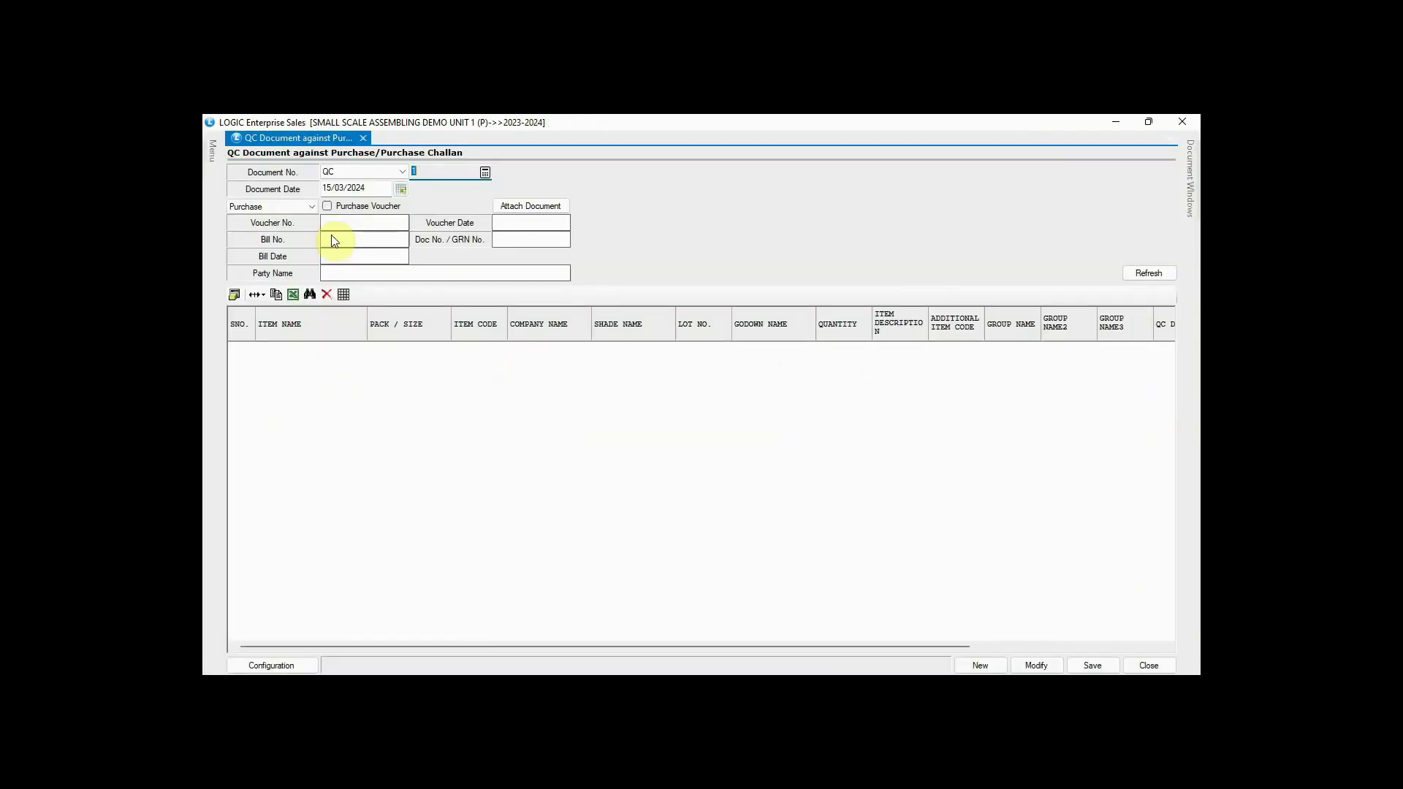
# - Base the QC document on Purchase Challan PCR-15, loading its INNER CARTON BOX and LOWER CHAMBER lines
pyautogui.click(299, 208)
pyautogui.click(298, 228)
pyautogui.click(327, 206)
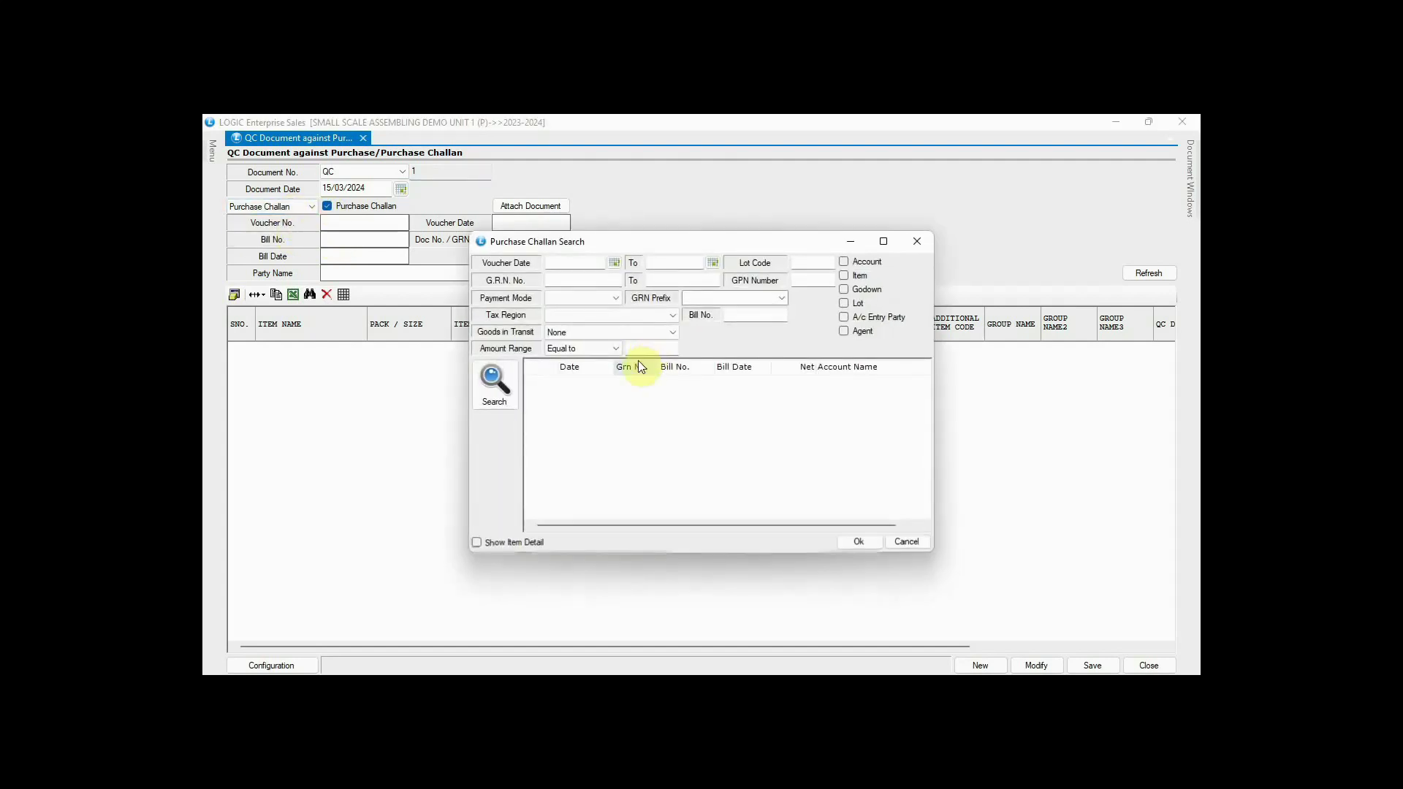
pyautogui.click(494, 382)
pyautogui.moveTo(927, 445); pyautogui.dragTo(928, 513)
pyautogui.click(905, 511)
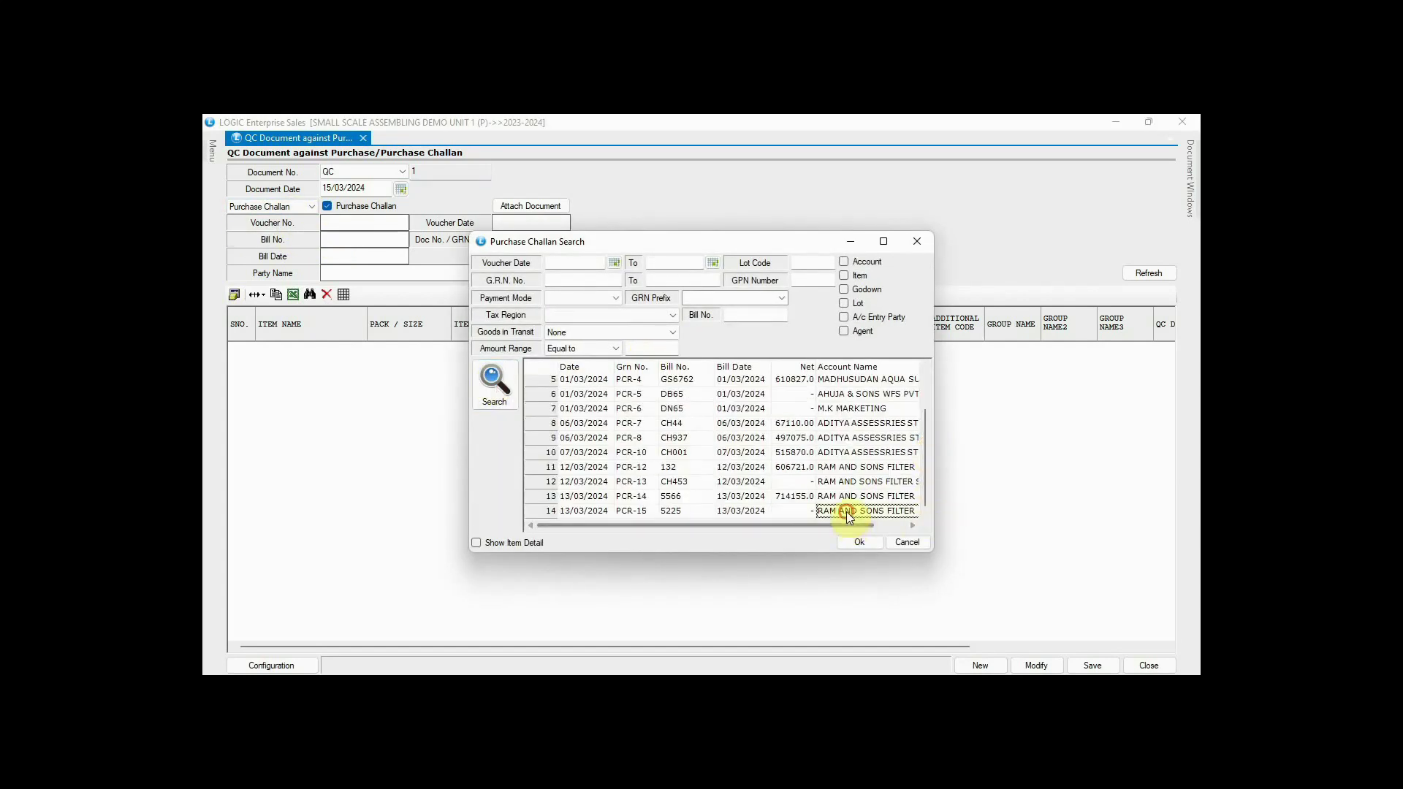
pyautogui.click(860, 543)
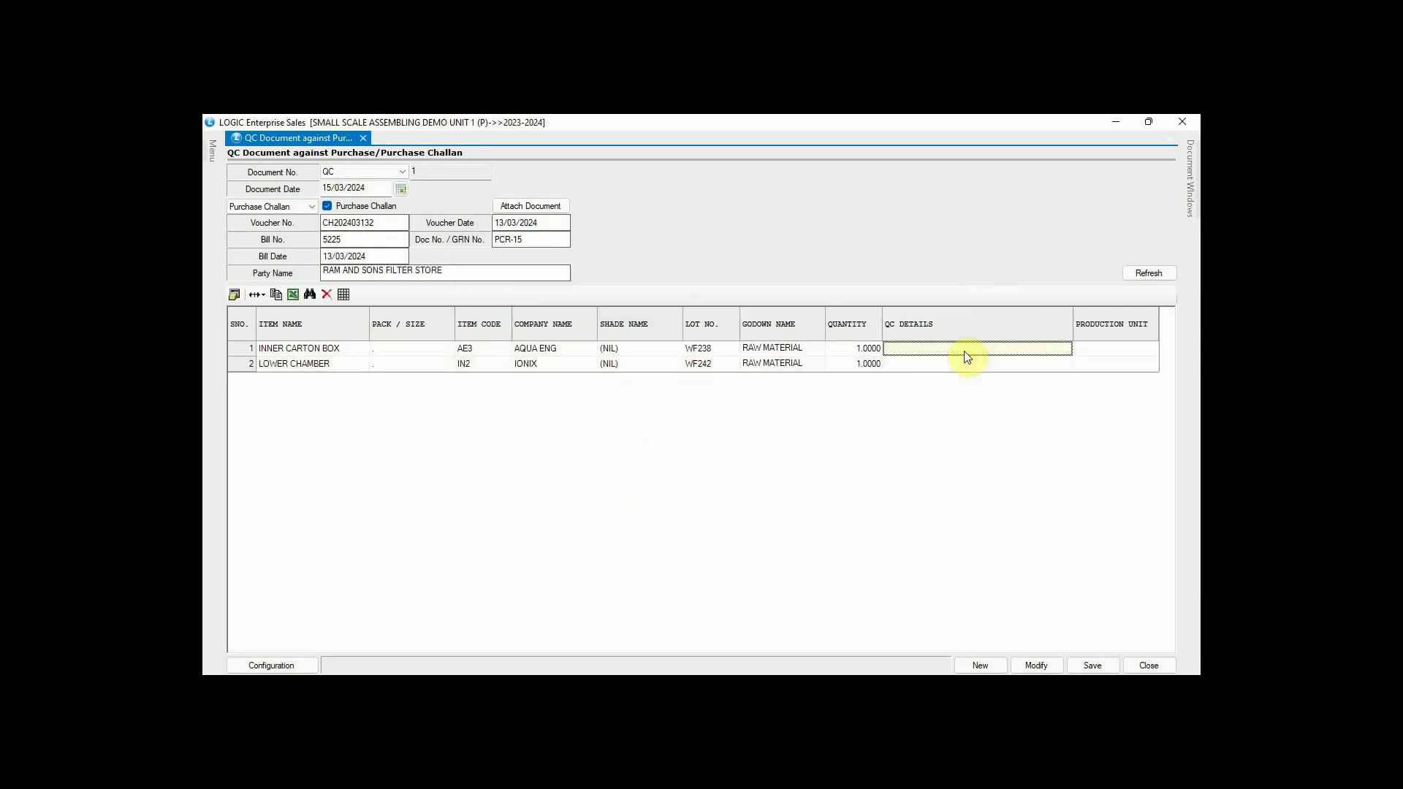
# - Record INNER CARTON BOX's QC parameter values as NO, YES, YES, YES
pyautogui.doubleClick(966, 354)
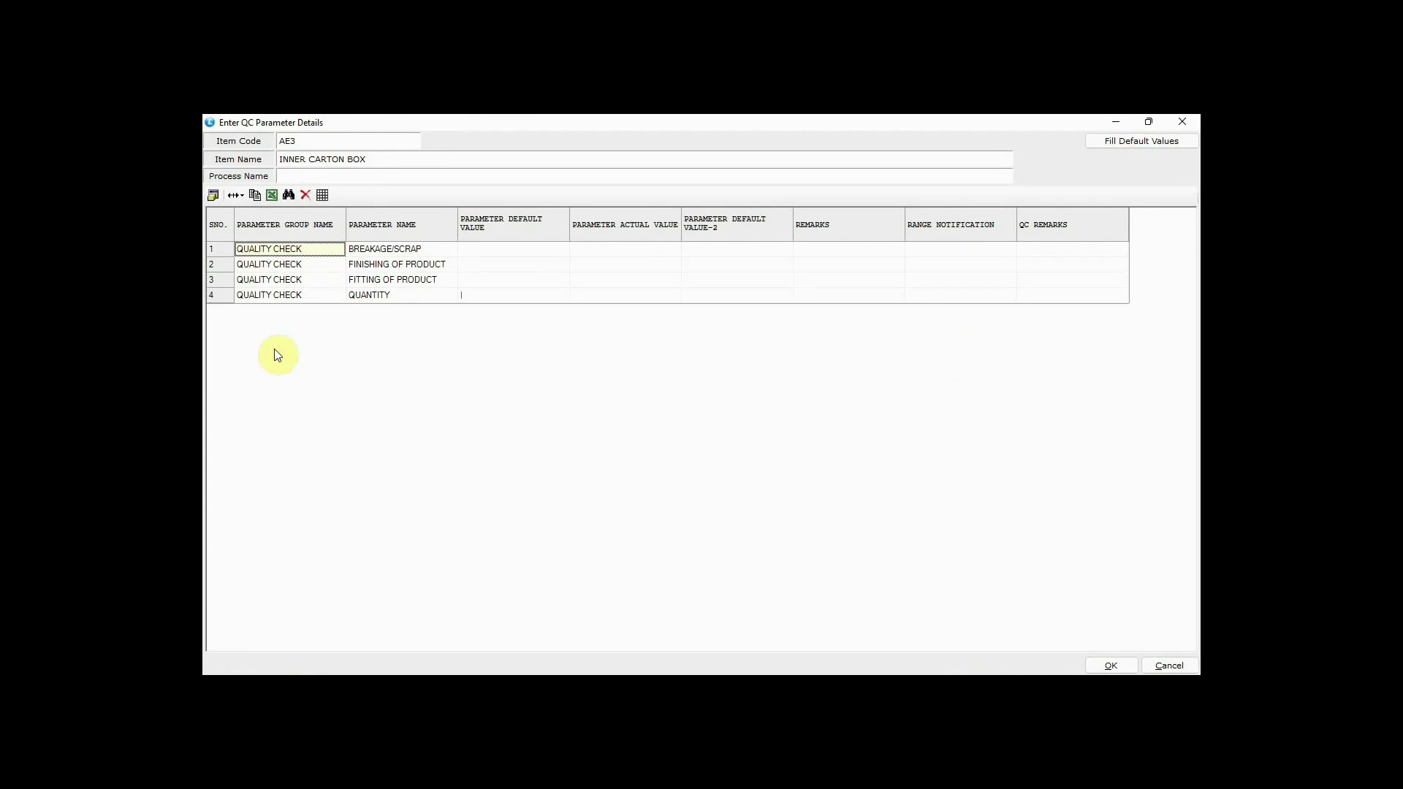
pyautogui.write('NO')
pyautogui.press('Return')
pyautogui.press('Return')
pyautogui.press('Return')
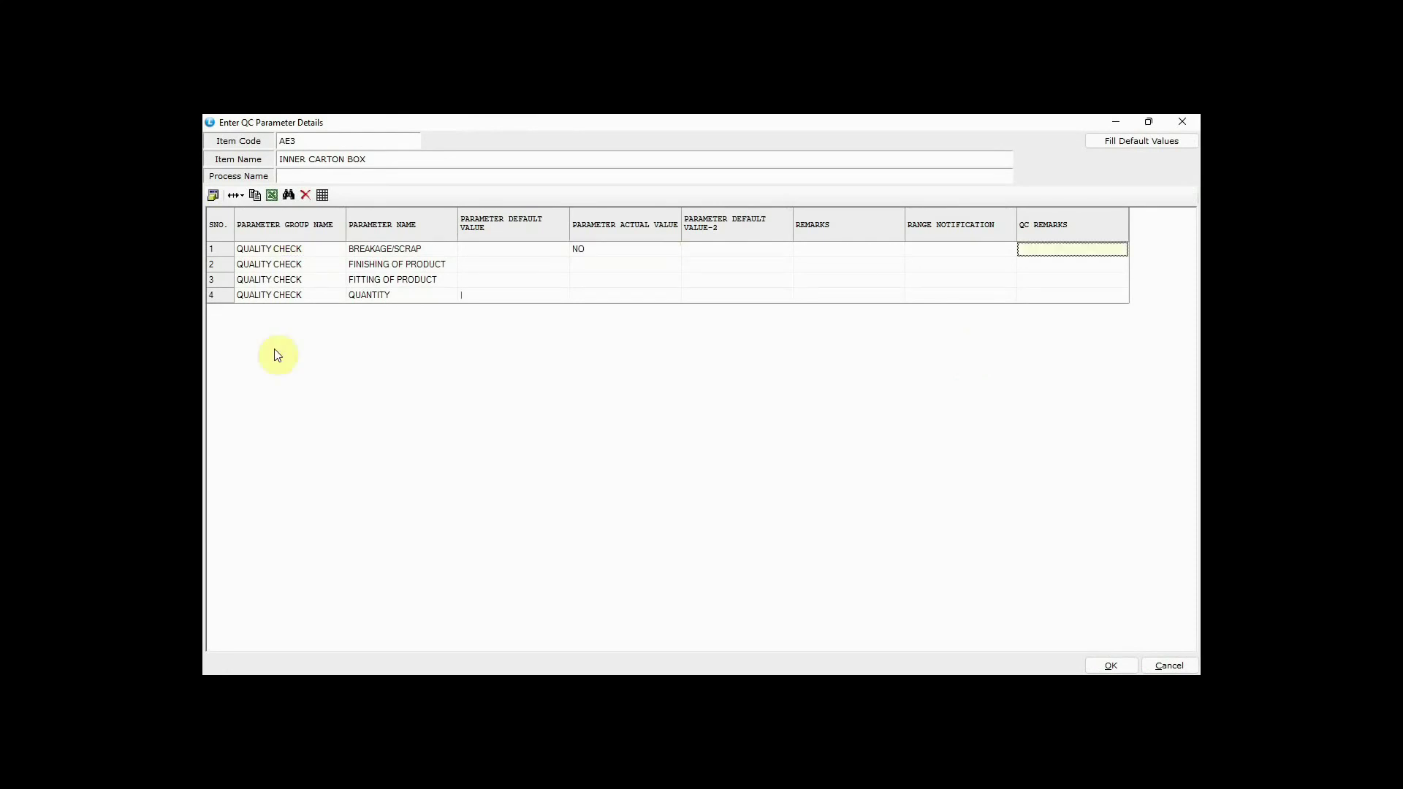
pyautogui.write('YES')
pyautogui.press('Return')
pyautogui.write('YES')
pyautogui.press('Return')
pyautogui.write('YES')
pyautogui.press('Return')
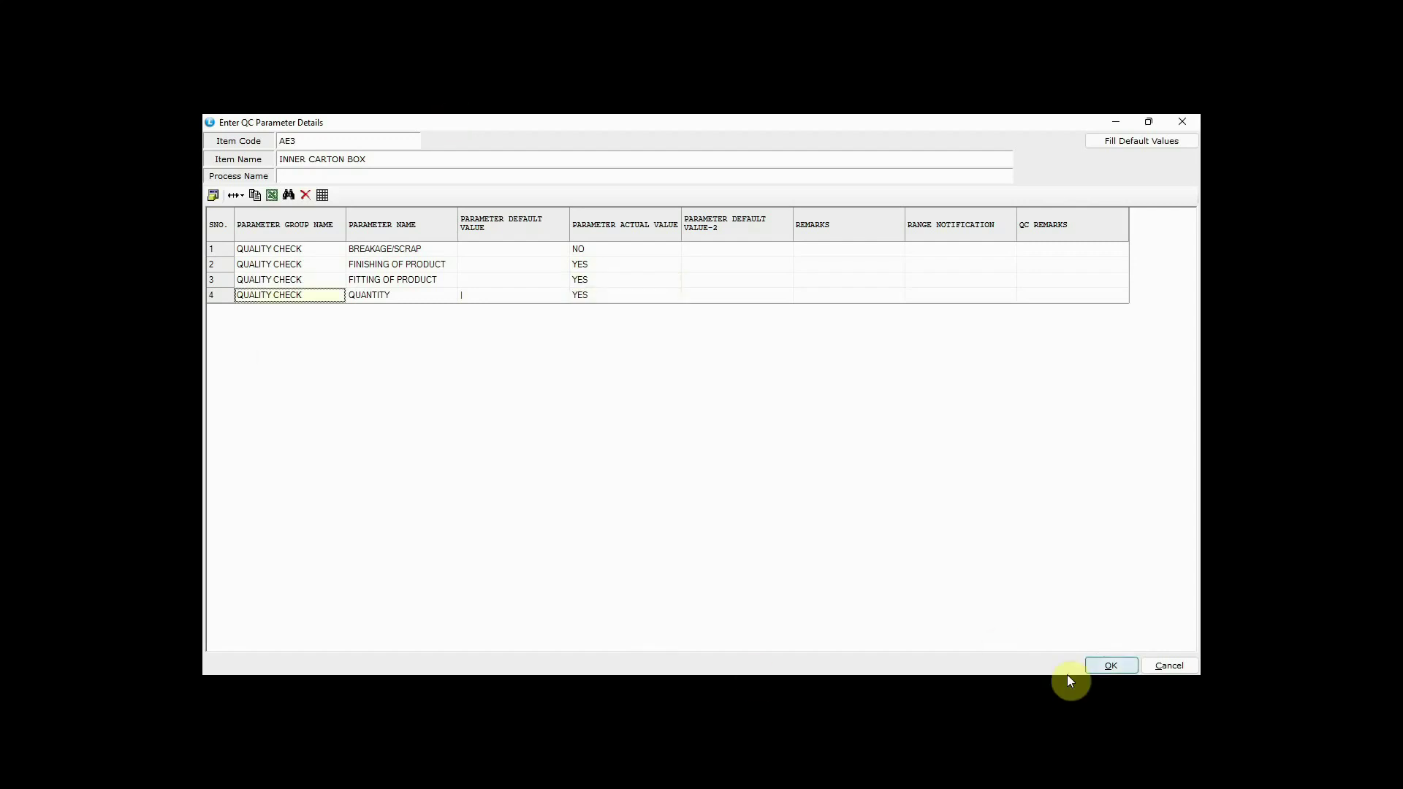
pyautogui.click(1110, 665)
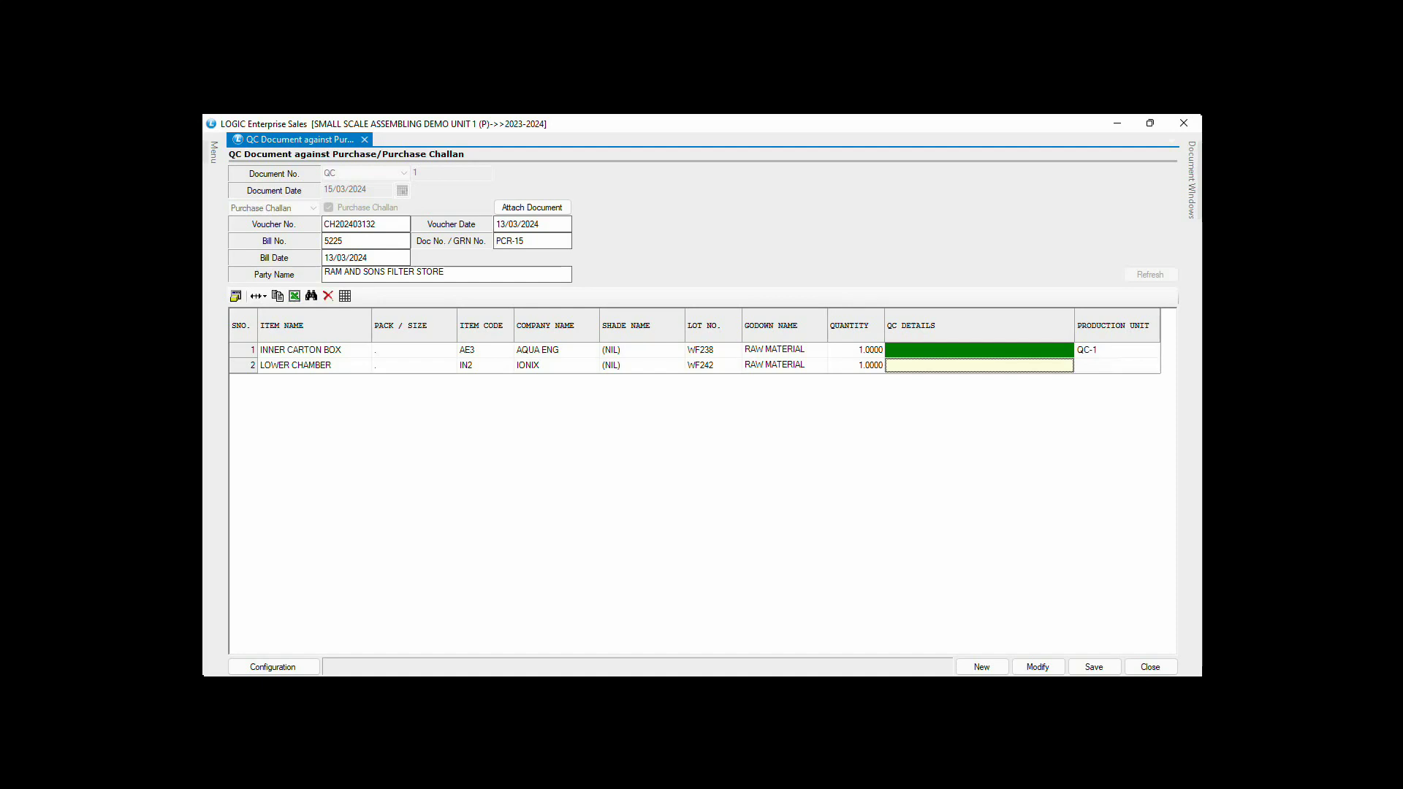
# - Record LOWER CHAMBER's QC values as YES, NO, YES, YES and save the QC document
pyautogui.press('Return')
pyautogui.press('Tab')
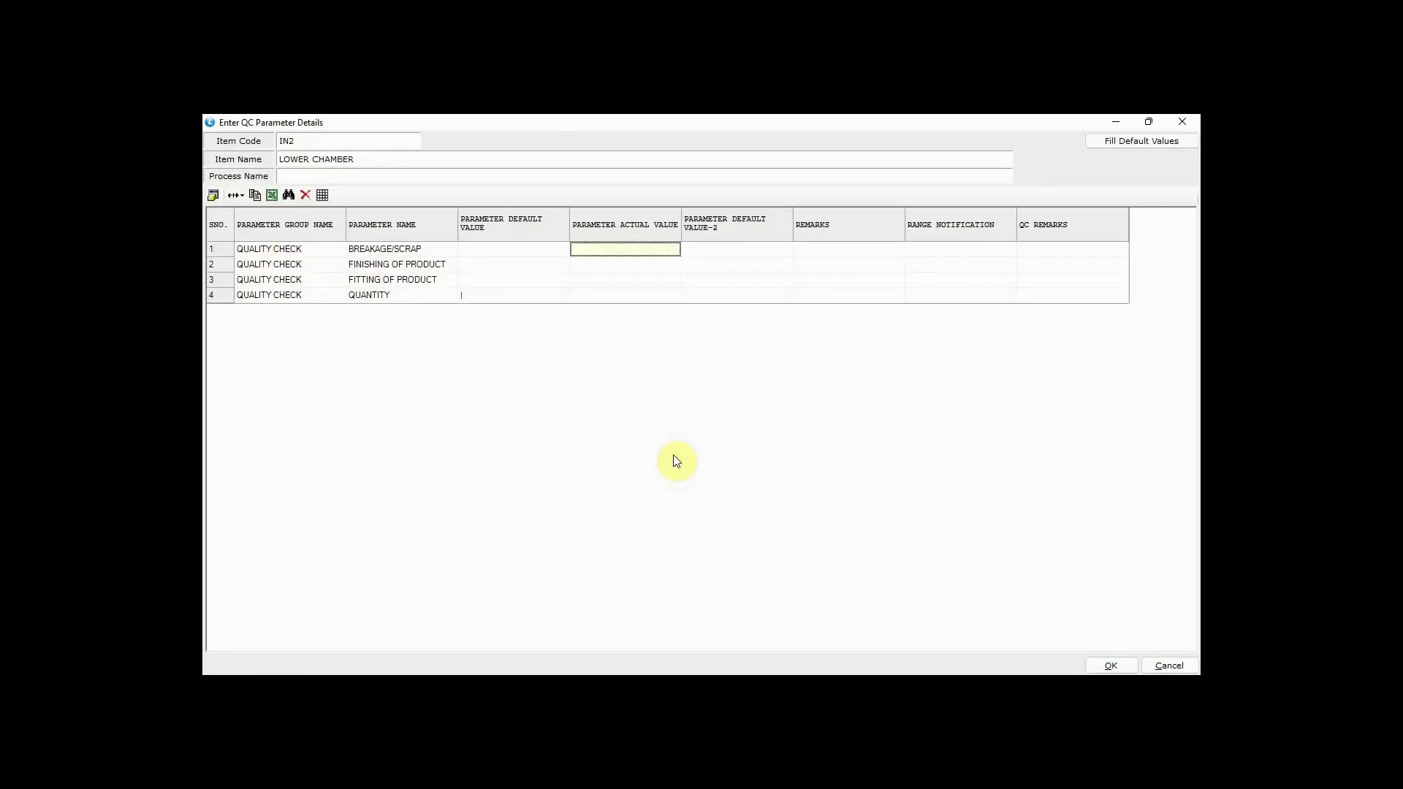
pyautogui.write('YES')
pyautogui.press('Return')
pyautogui.write('NO')
pyautogui.press('Return')
pyautogui.write('YES')
pyautogui.press('Return')
pyautogui.write('YES')
pyautogui.press('Return')
pyautogui.press('Return')
pyautogui.click(1107, 656)
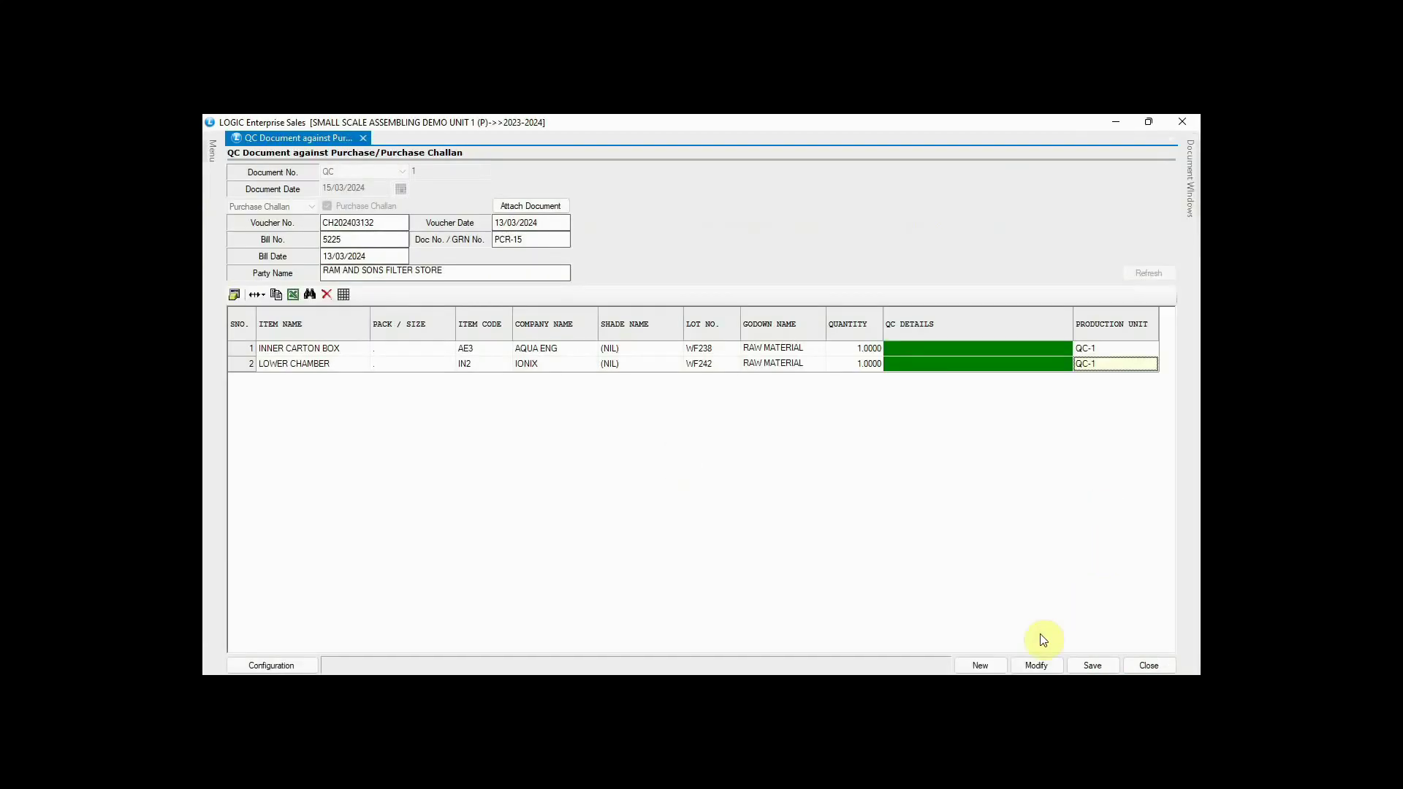
pyautogui.click(1092, 664)
pyautogui.click(722, 451)
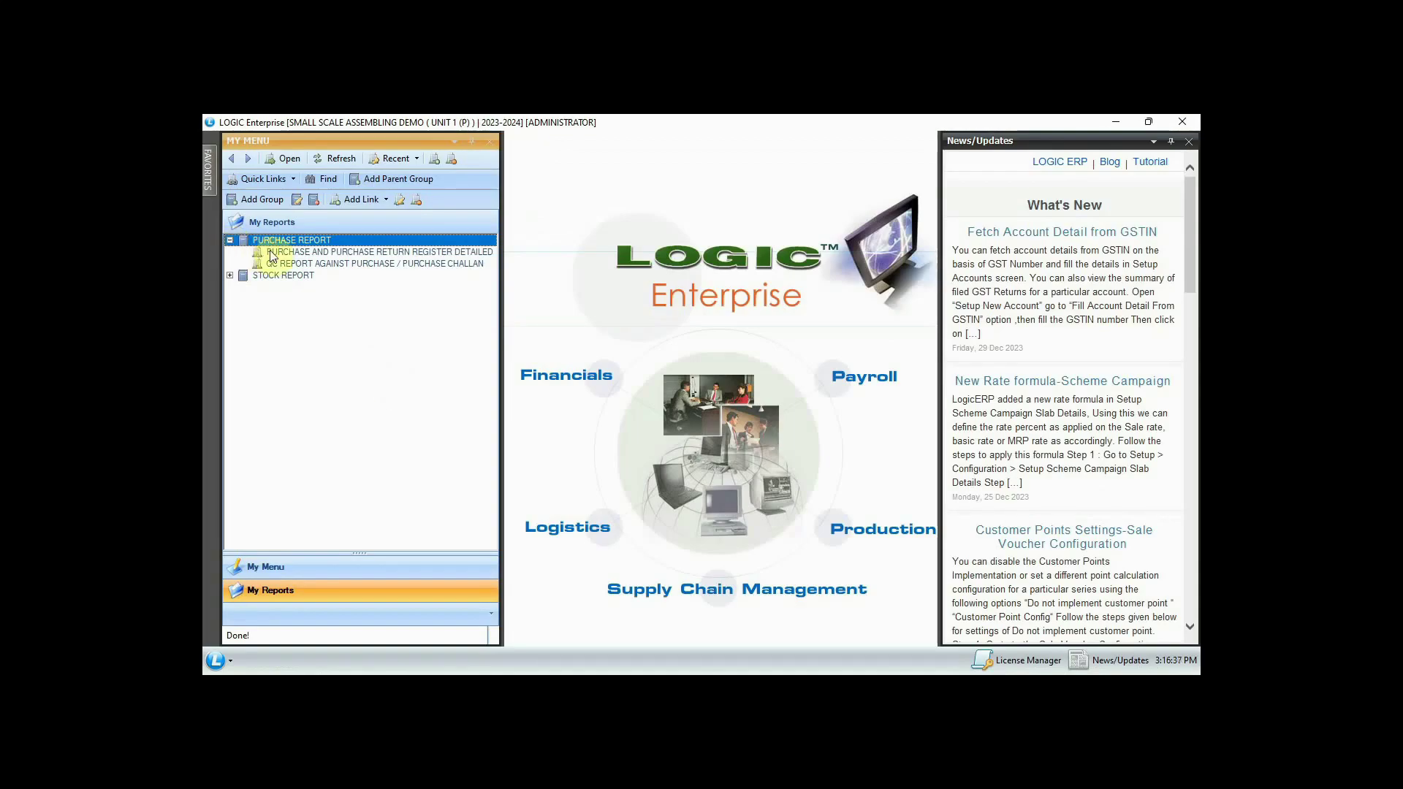
# - Generate the QC REPORT AGAINST PURCHASE / PURCHASE CHALLAN for QC-1, then close it
pyautogui.click(323, 264)
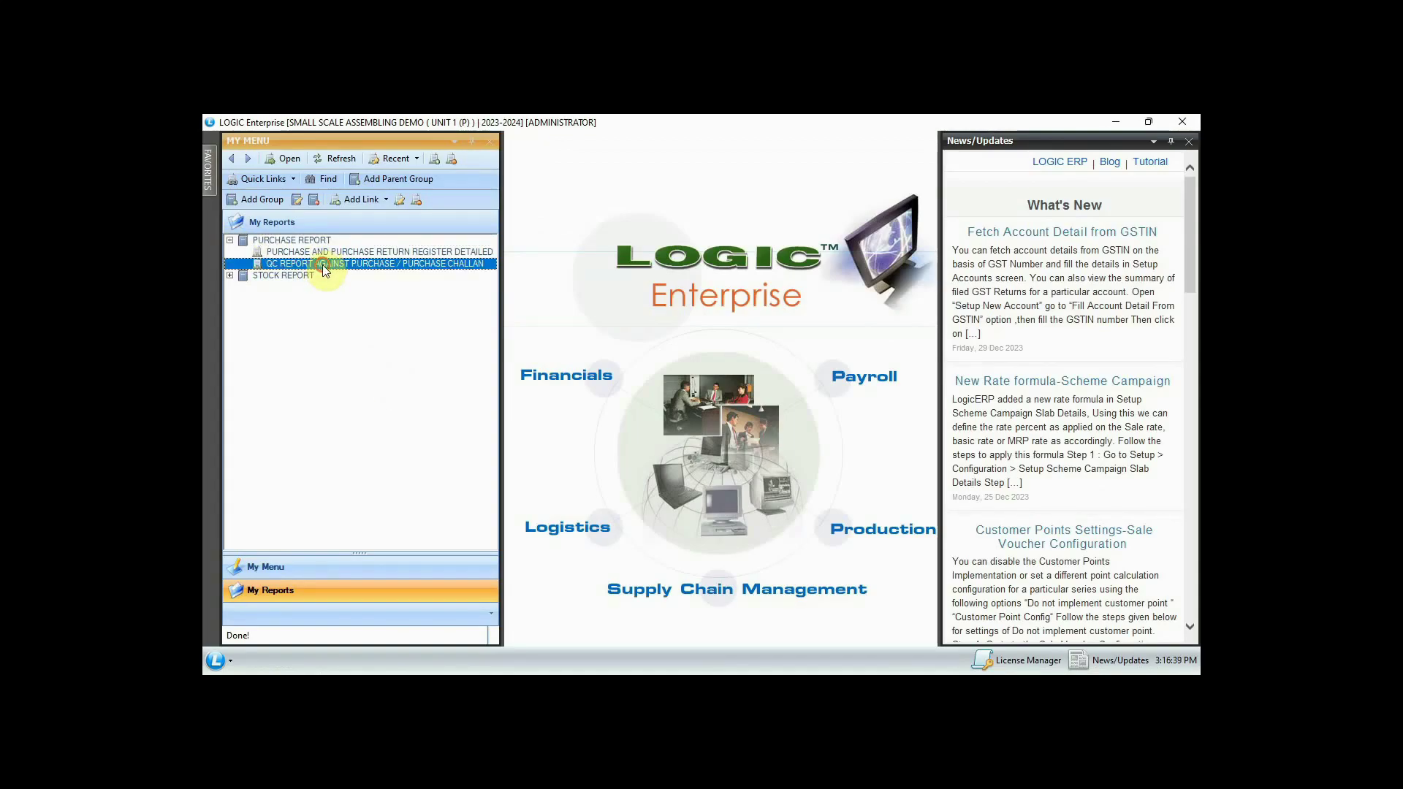
pyautogui.doubleClick(322, 265)
pyautogui.click(435, 184)
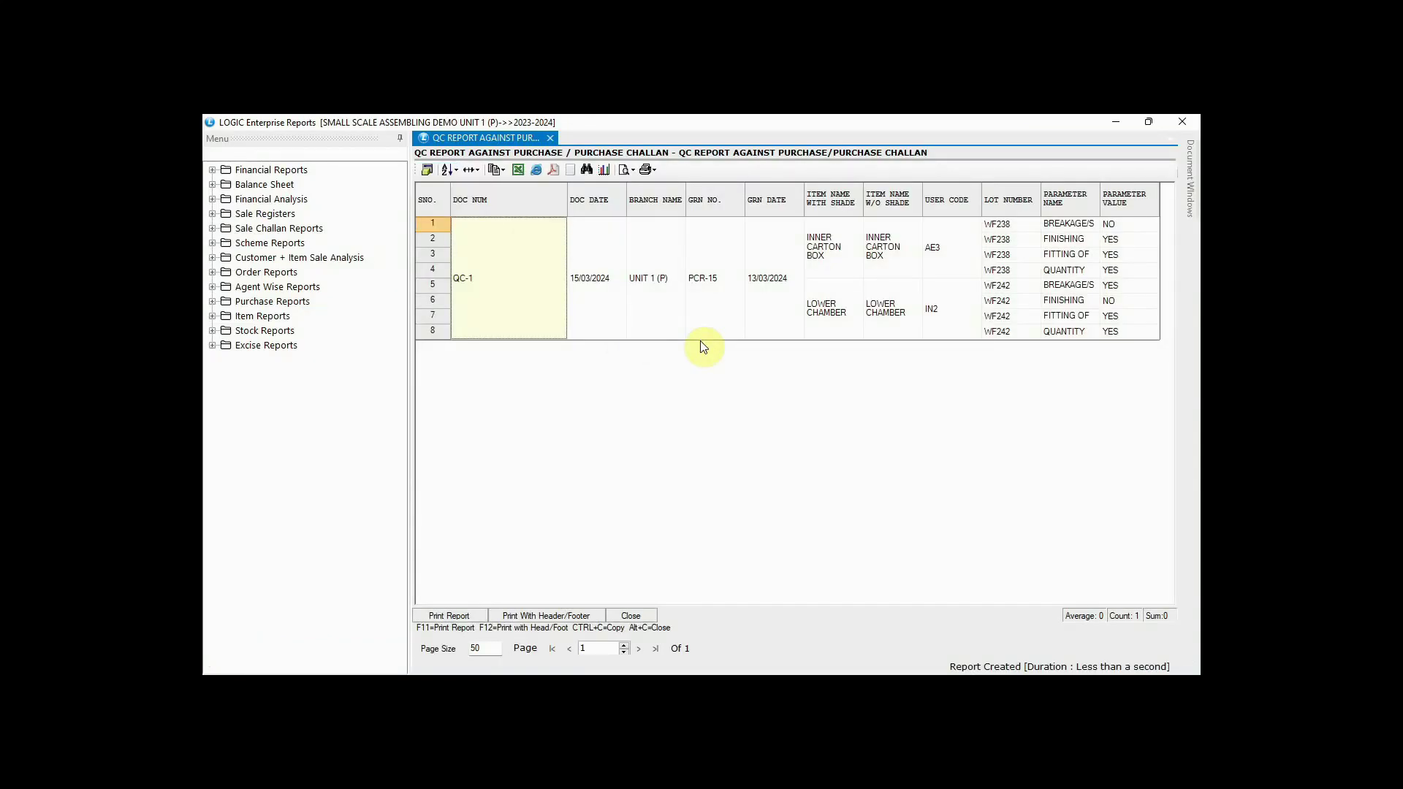
pyautogui.click(888, 270)
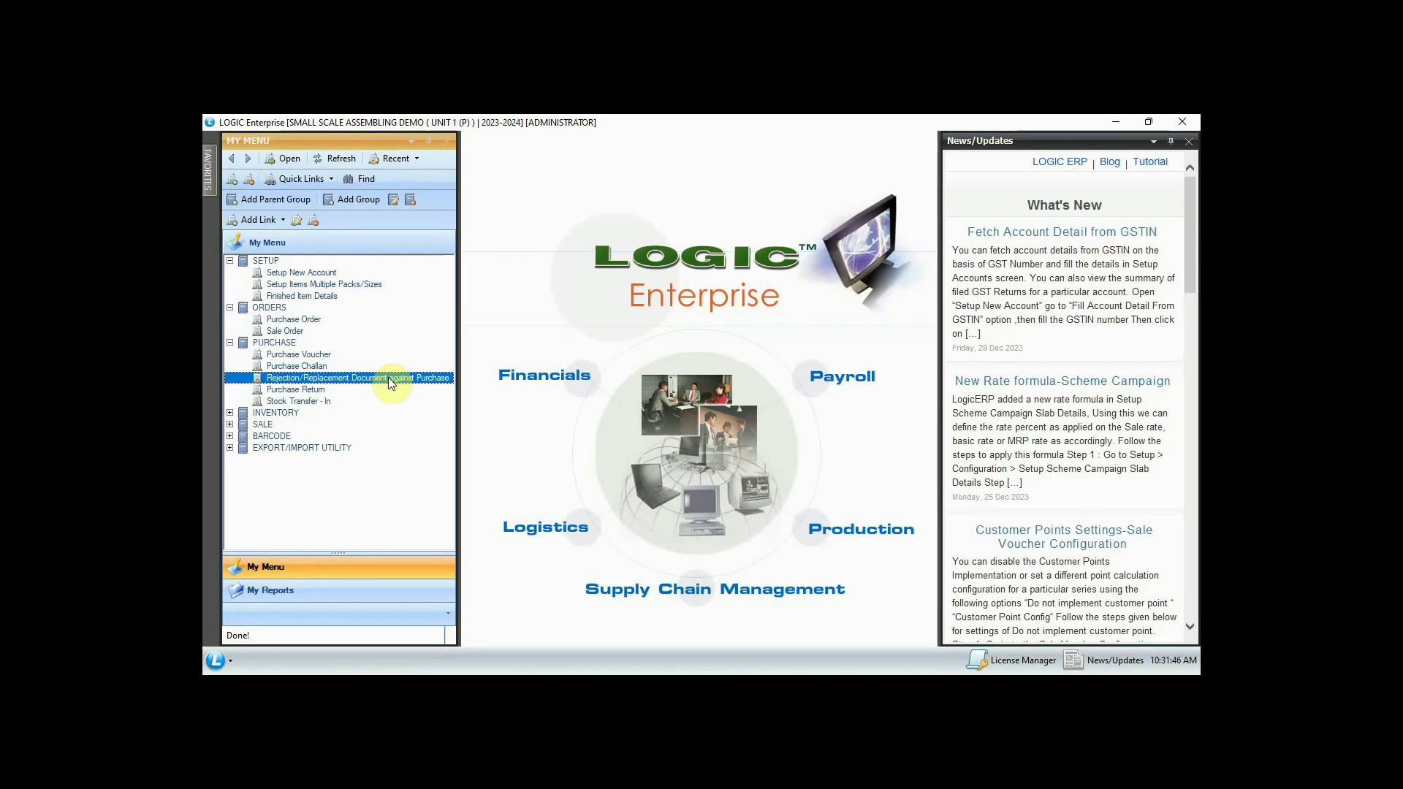
# - Open a rejection/replacement document against purchase and load a purchase challan's items
pyautogui.doubleClick(388, 377)
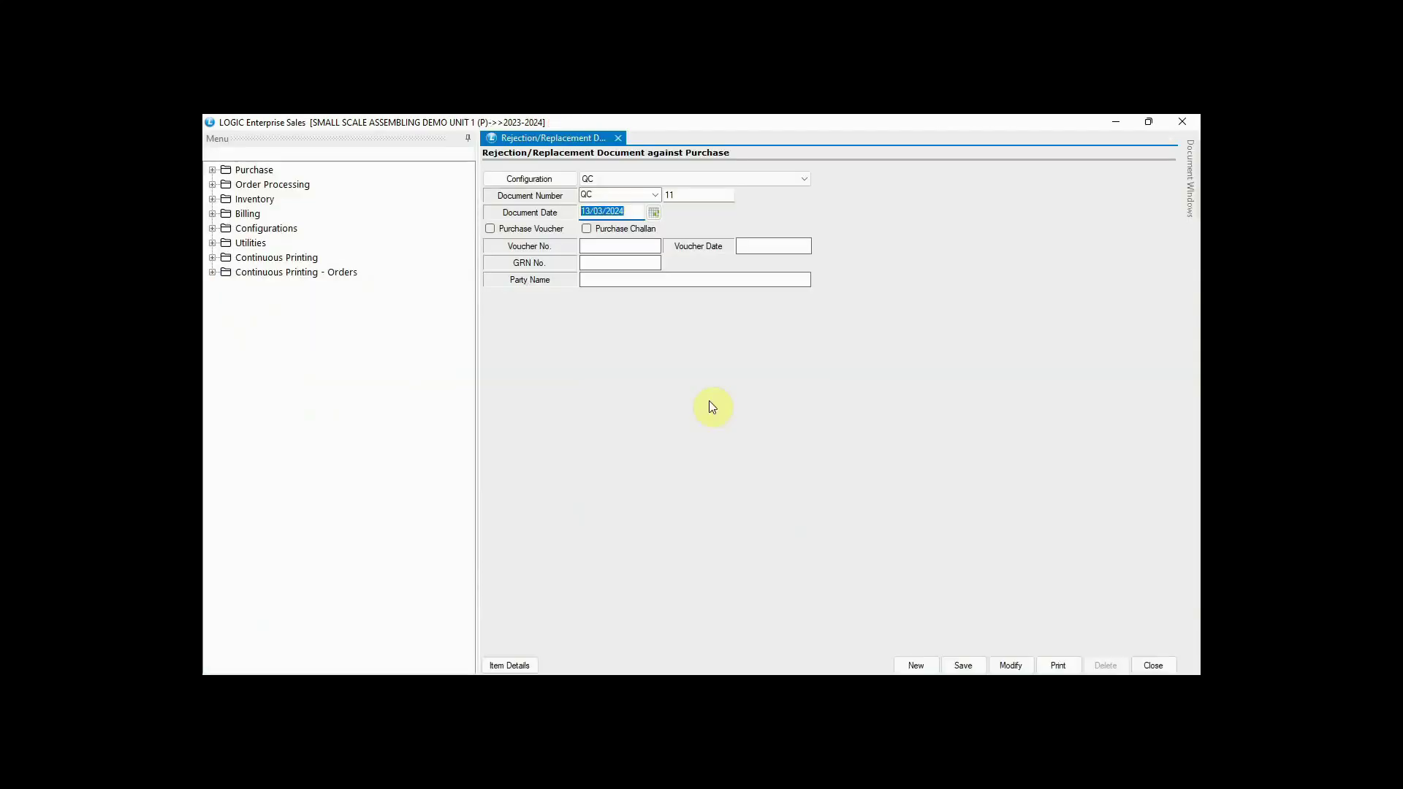
pyautogui.click(586, 229)
pyautogui.click(822, 508)
pyautogui.doubleClick(822, 508)
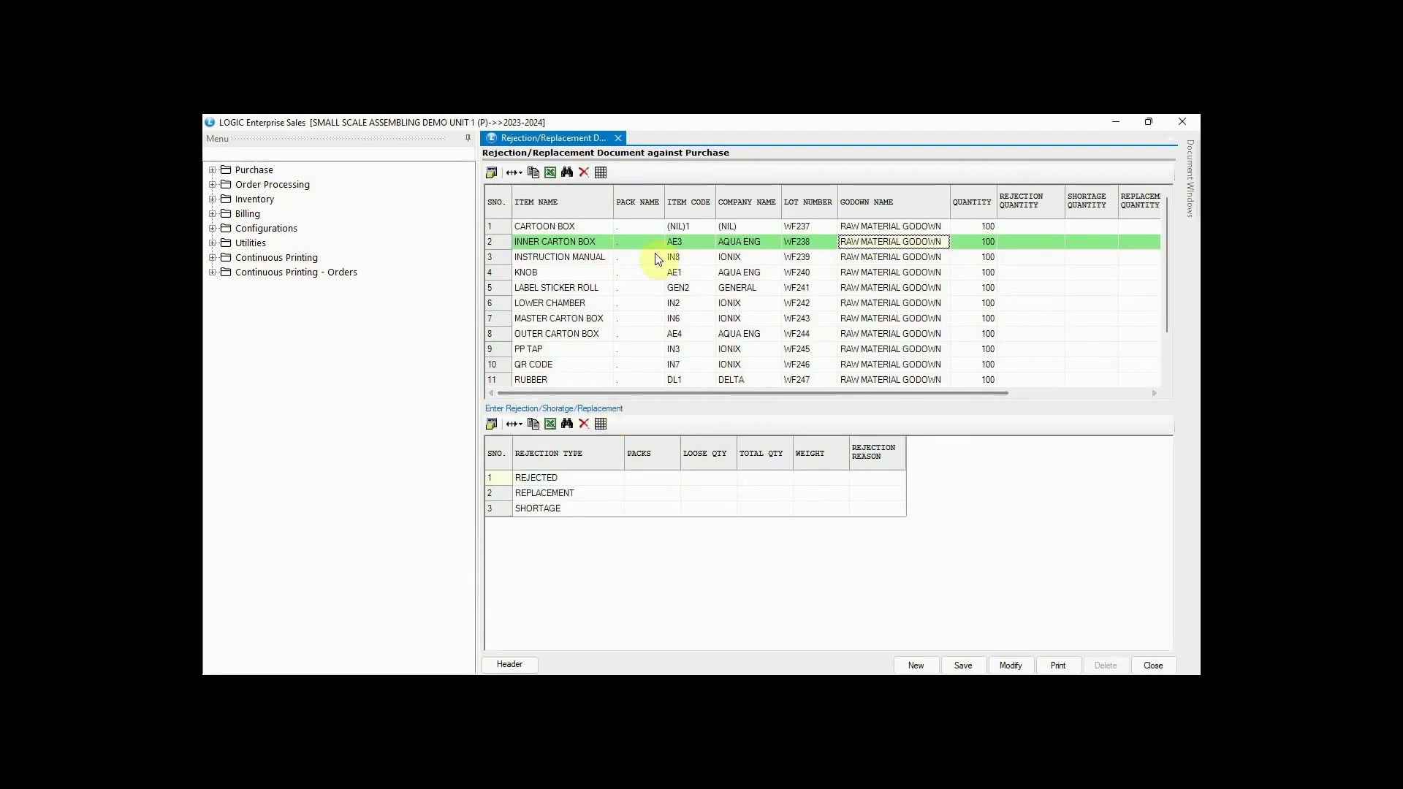
# - Reject 1 each of INNER CARTON BOX and LOWER CHAMBER and save the rejection document
pyautogui.click(722, 271)
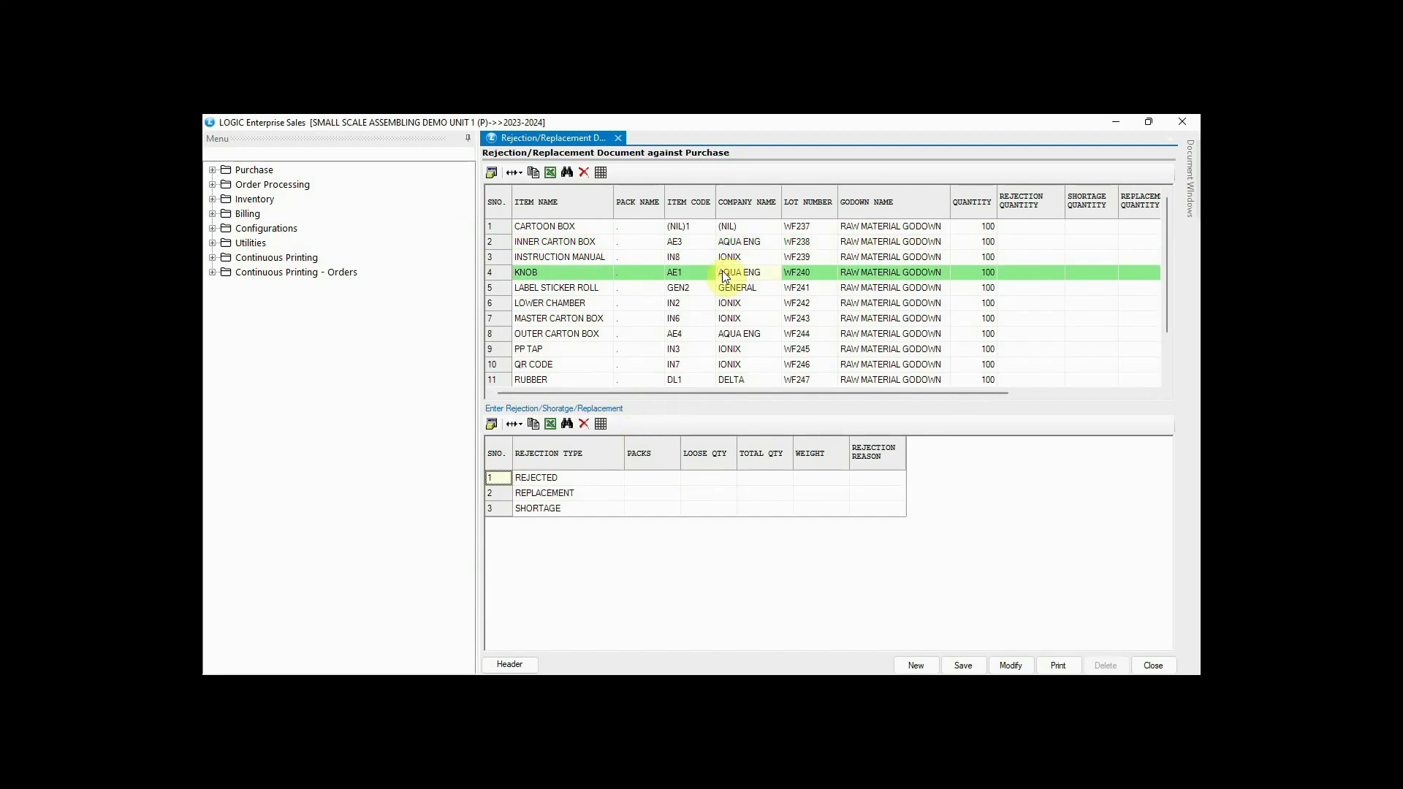
pyautogui.click(695, 242)
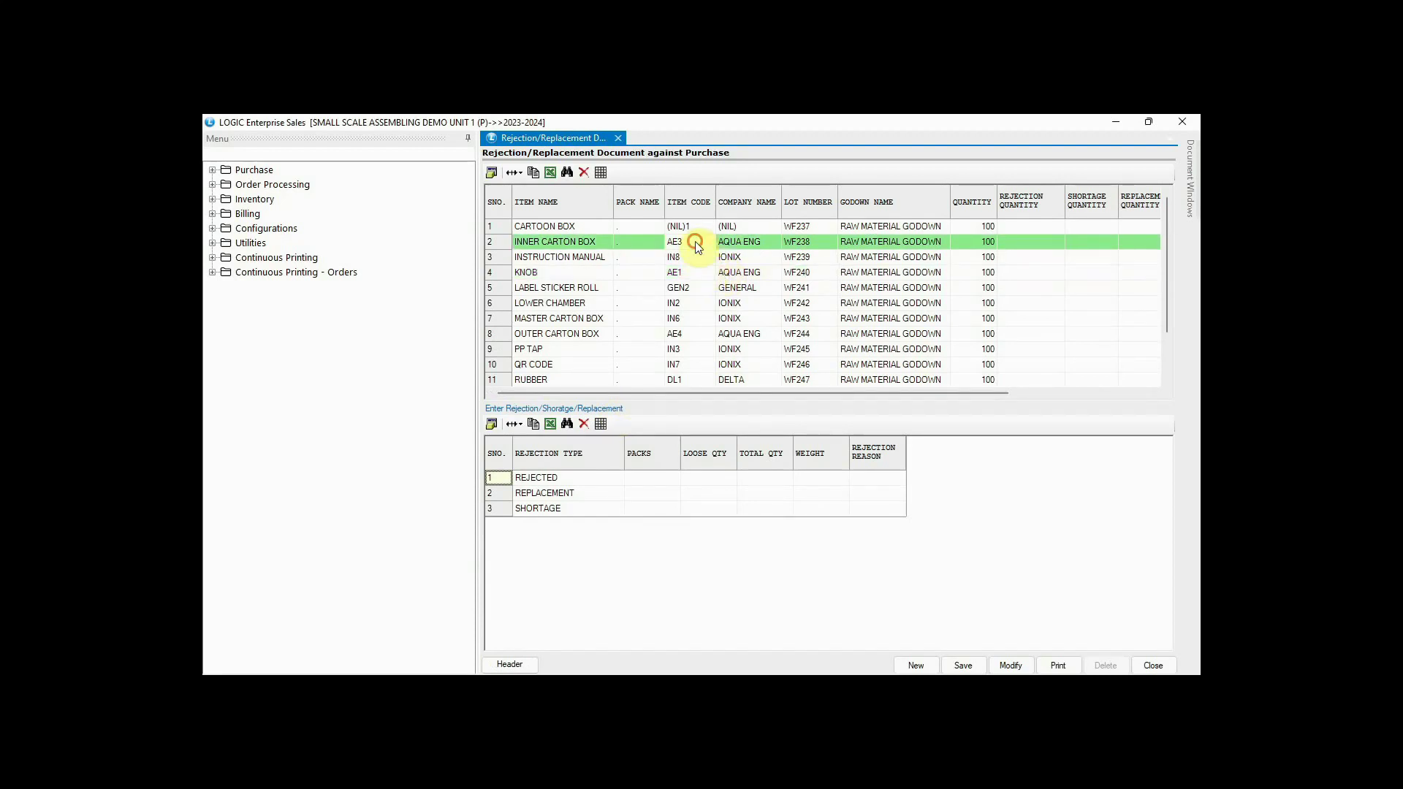
pyautogui.click(766, 477)
pyautogui.write('1')
pyautogui.click(719, 303)
pyautogui.click(766, 477)
pyautogui.write('1')
pyautogui.press('Return')
pyautogui.click(962, 659)
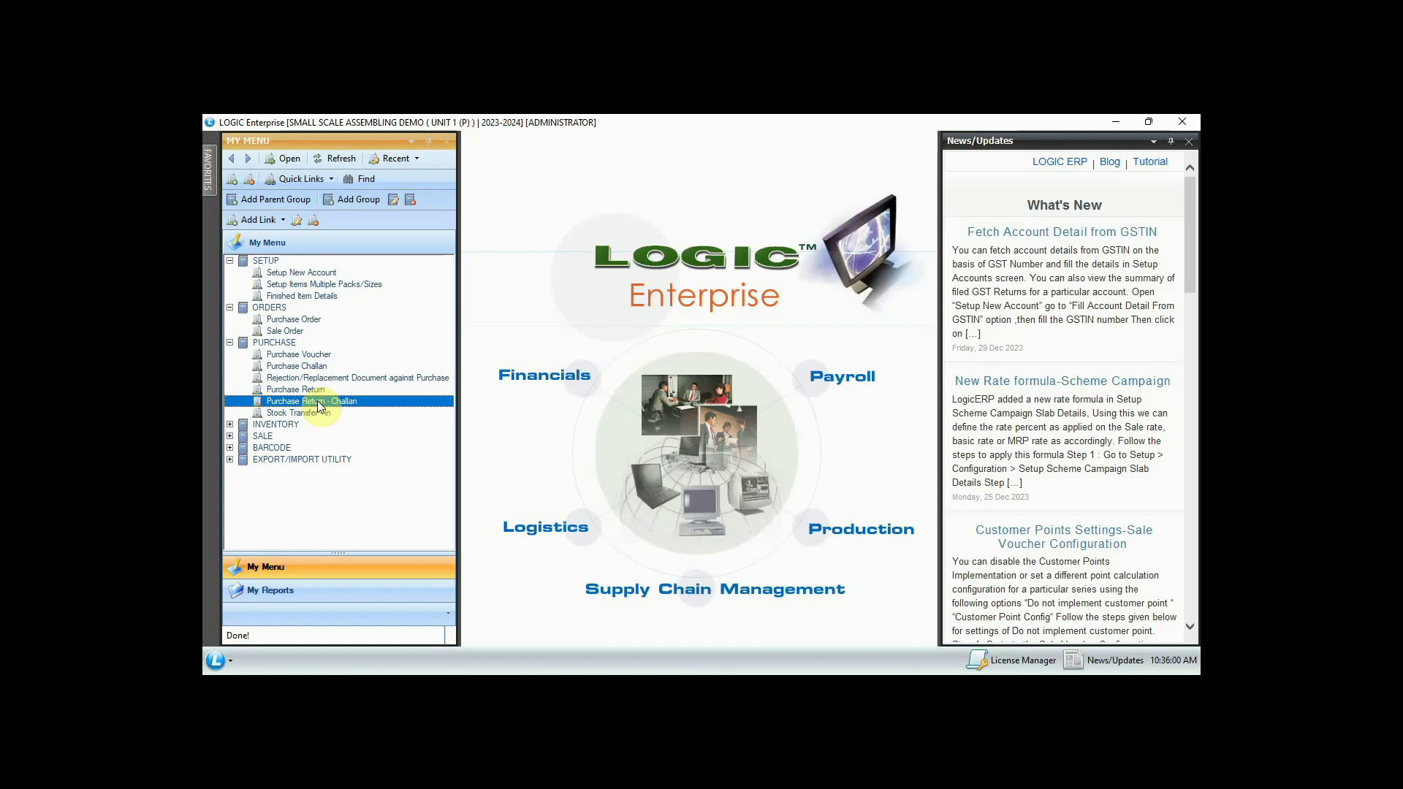
# - Start a purchase challan return to RAM AND SONS FILTER STORE with both rejected items from PCR-14
pyautogui.doubleClick(319, 407)
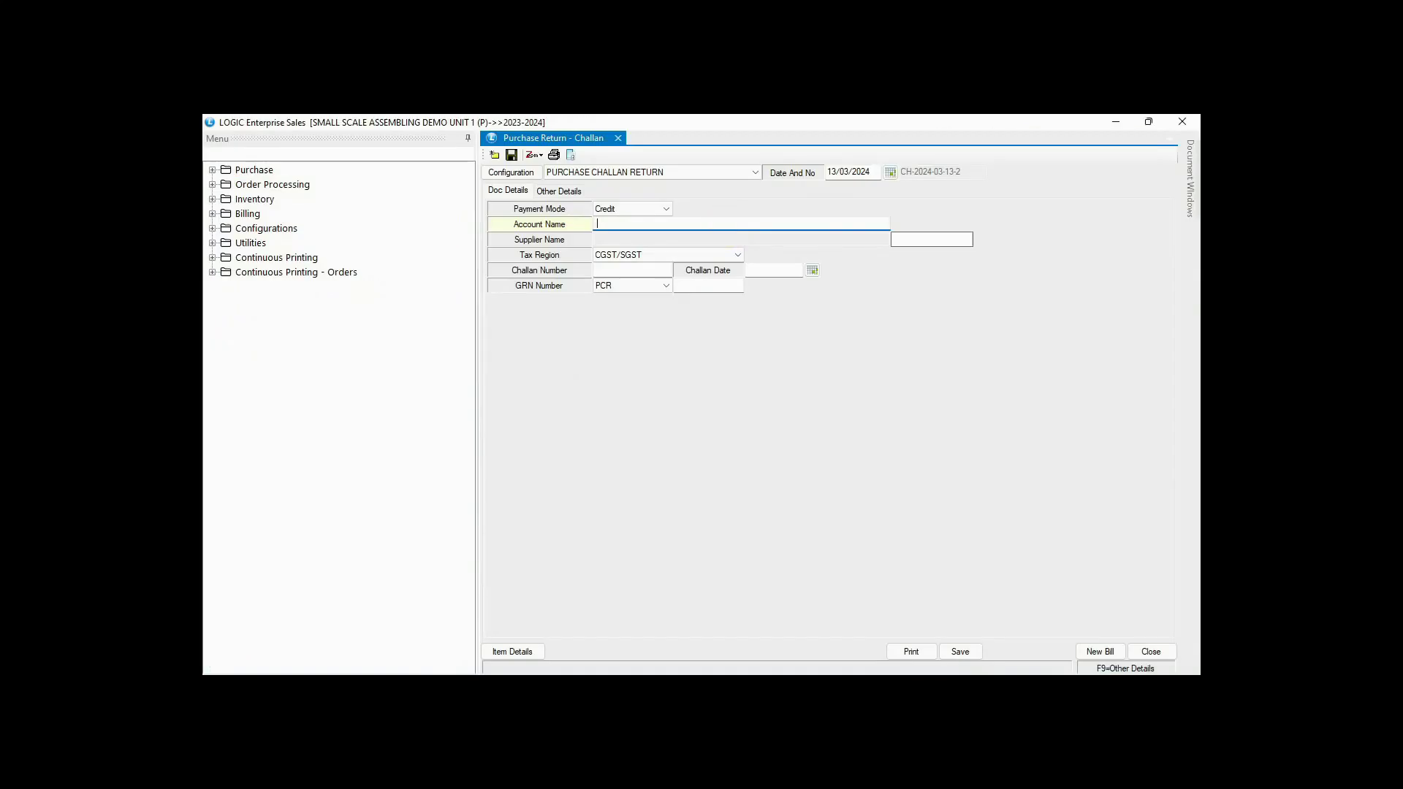
pyautogui.click(727, 228)
pyautogui.write('R')
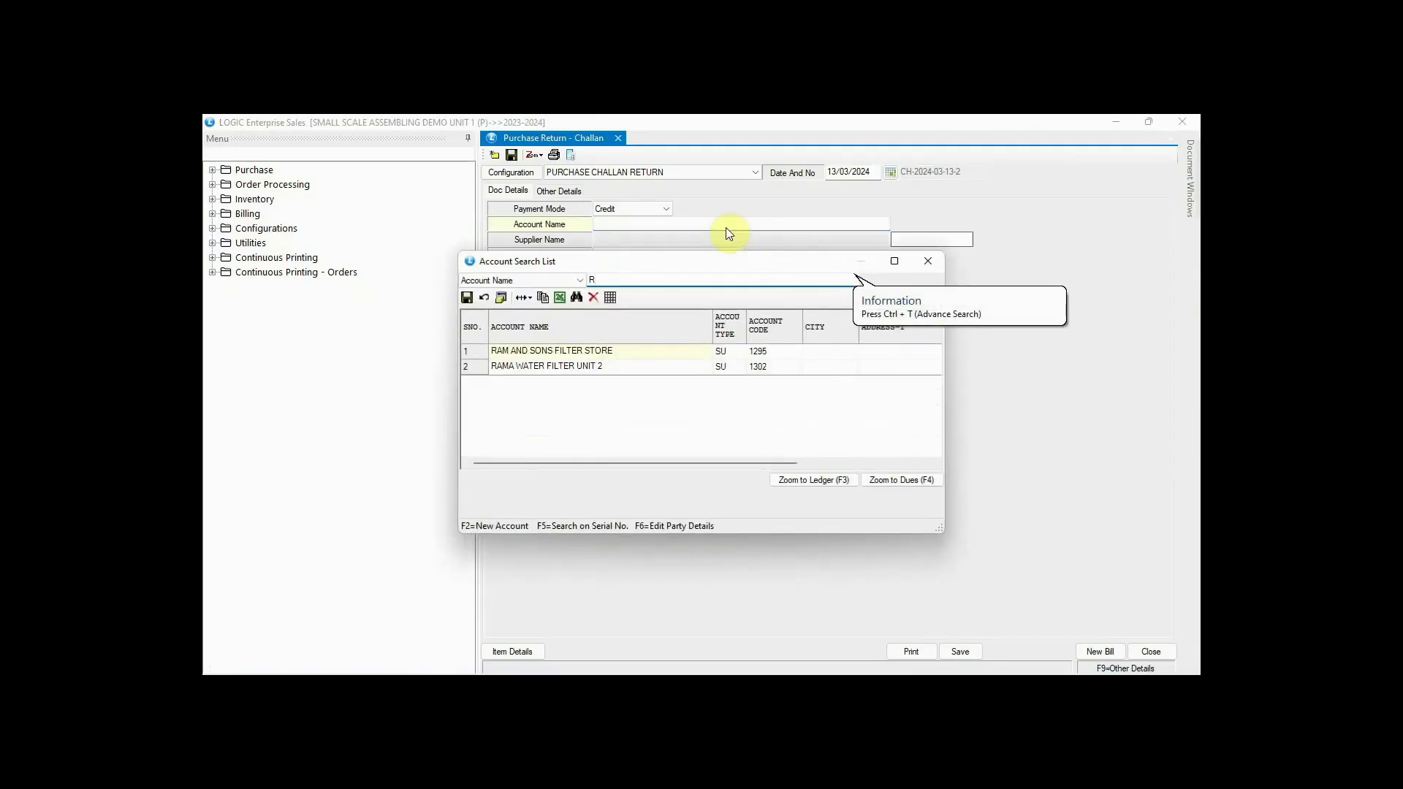
pyautogui.press('Down')
pyautogui.press('Return')
pyautogui.press('Return')
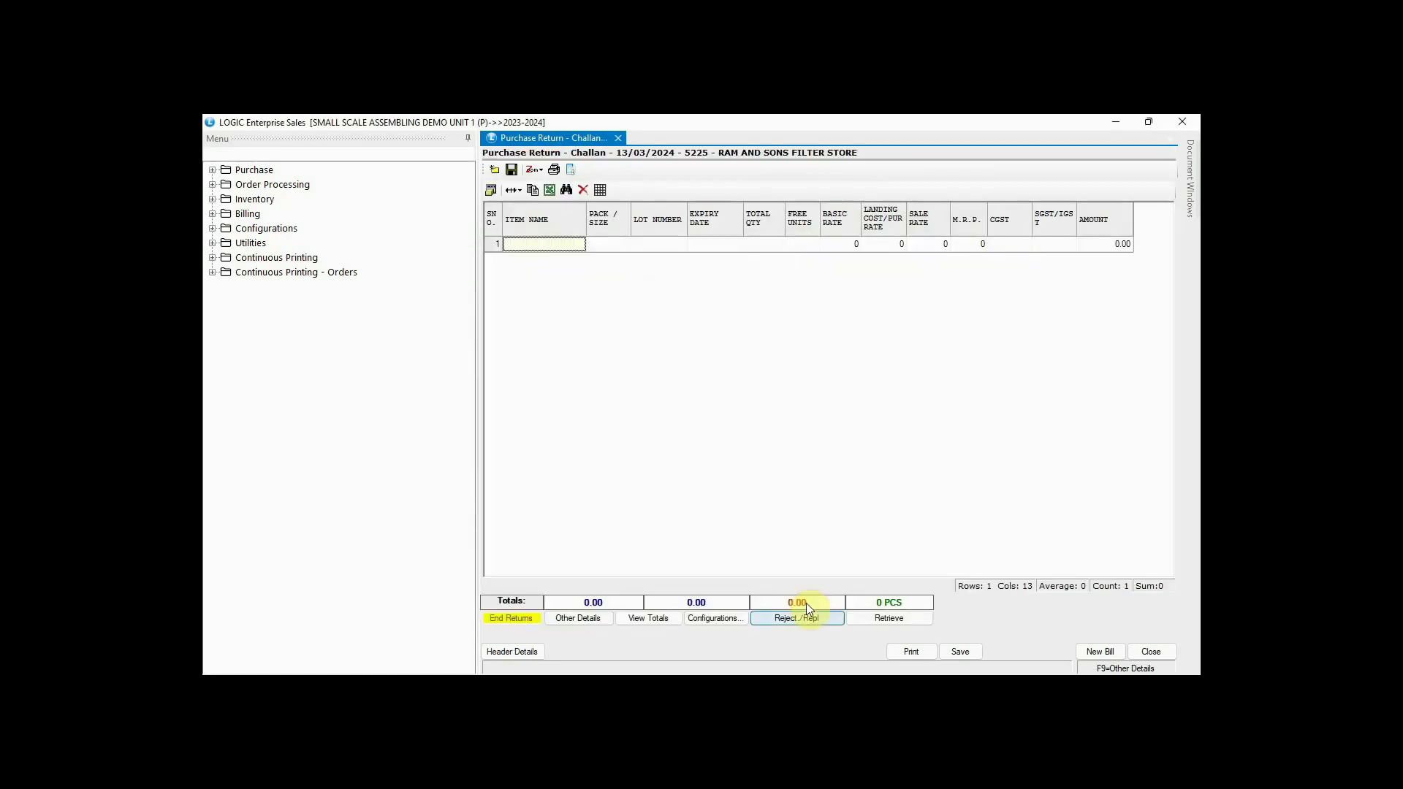
pyautogui.click(806, 617)
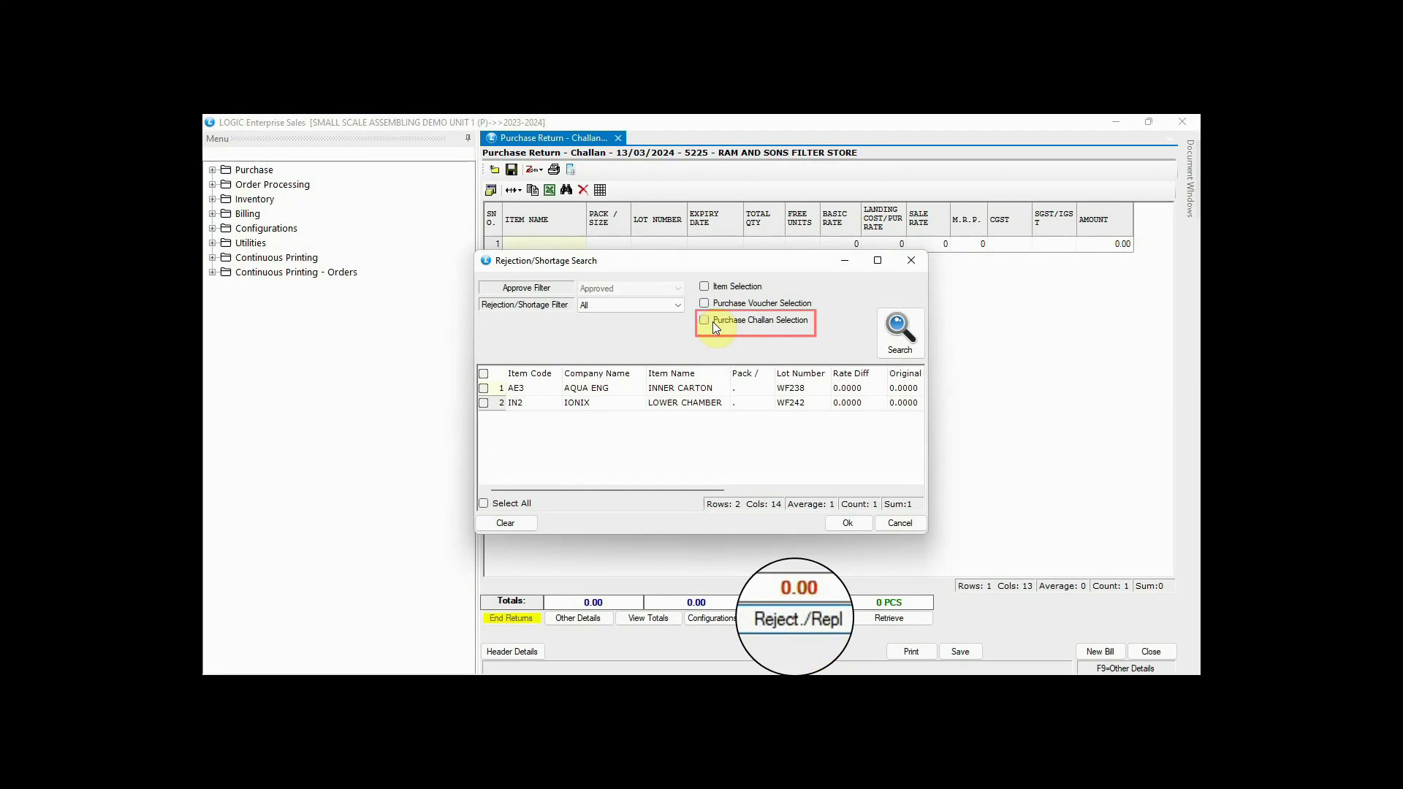
pyautogui.click(705, 320)
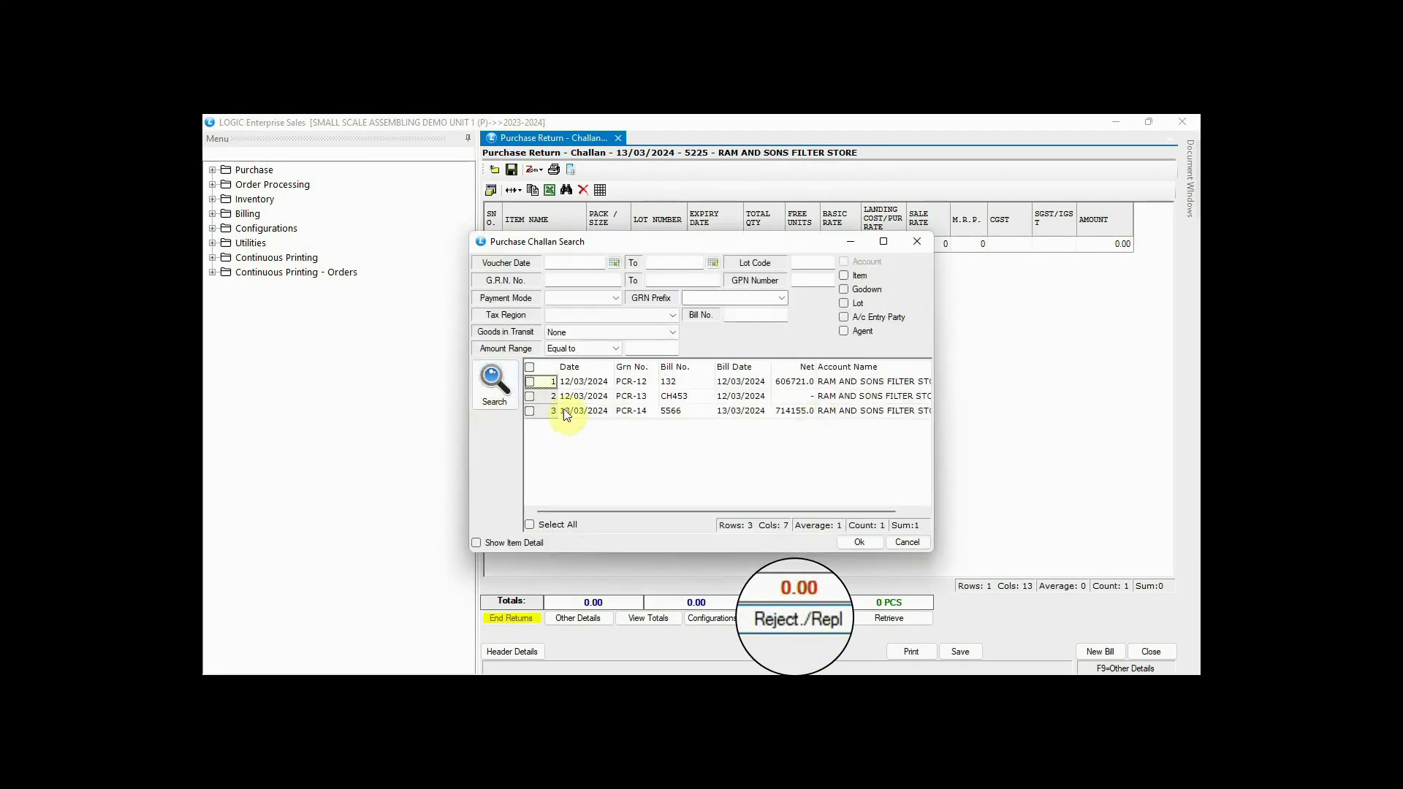
pyautogui.click(530, 410)
pyautogui.click(861, 542)
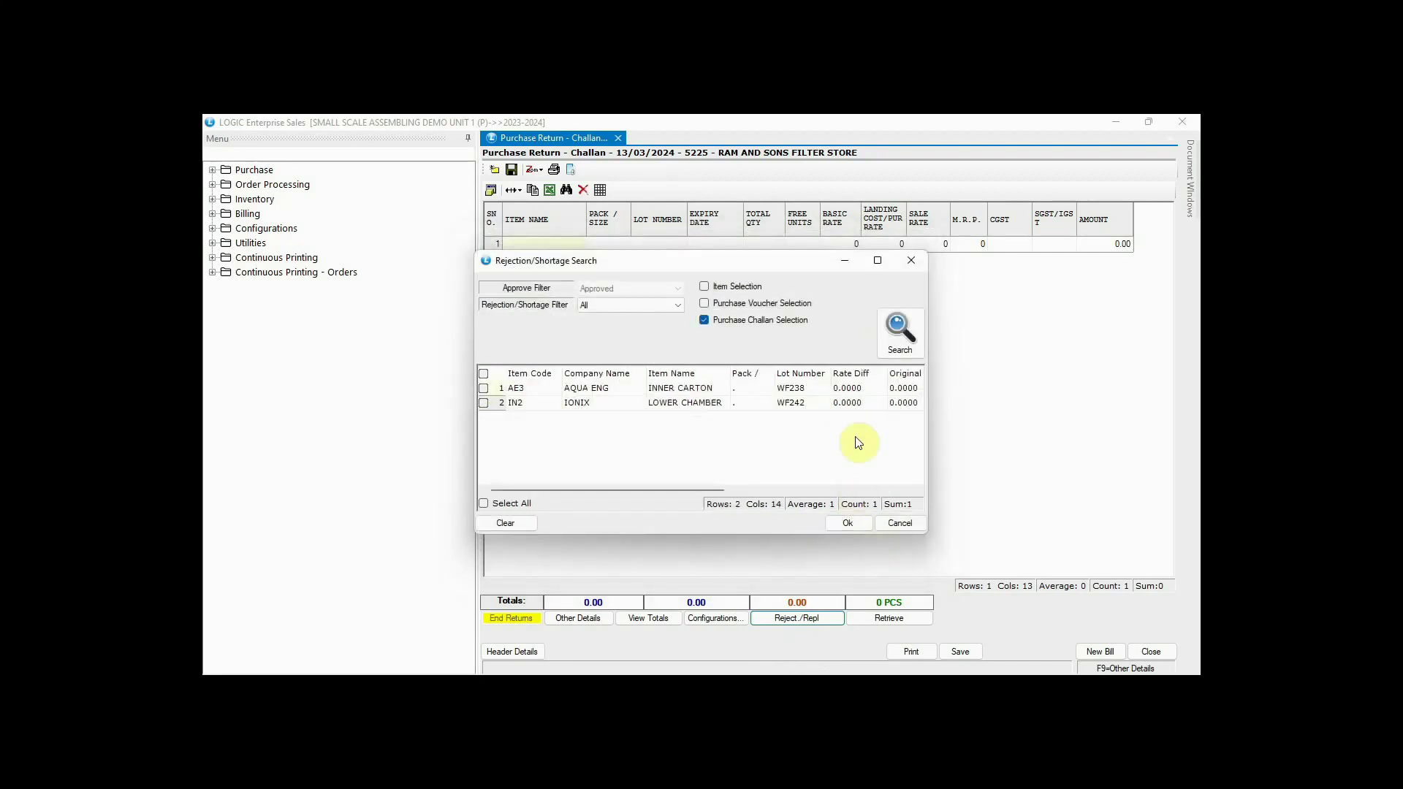
pyautogui.click(484, 504)
pyautogui.click(844, 523)
pyautogui.click(747, 273)
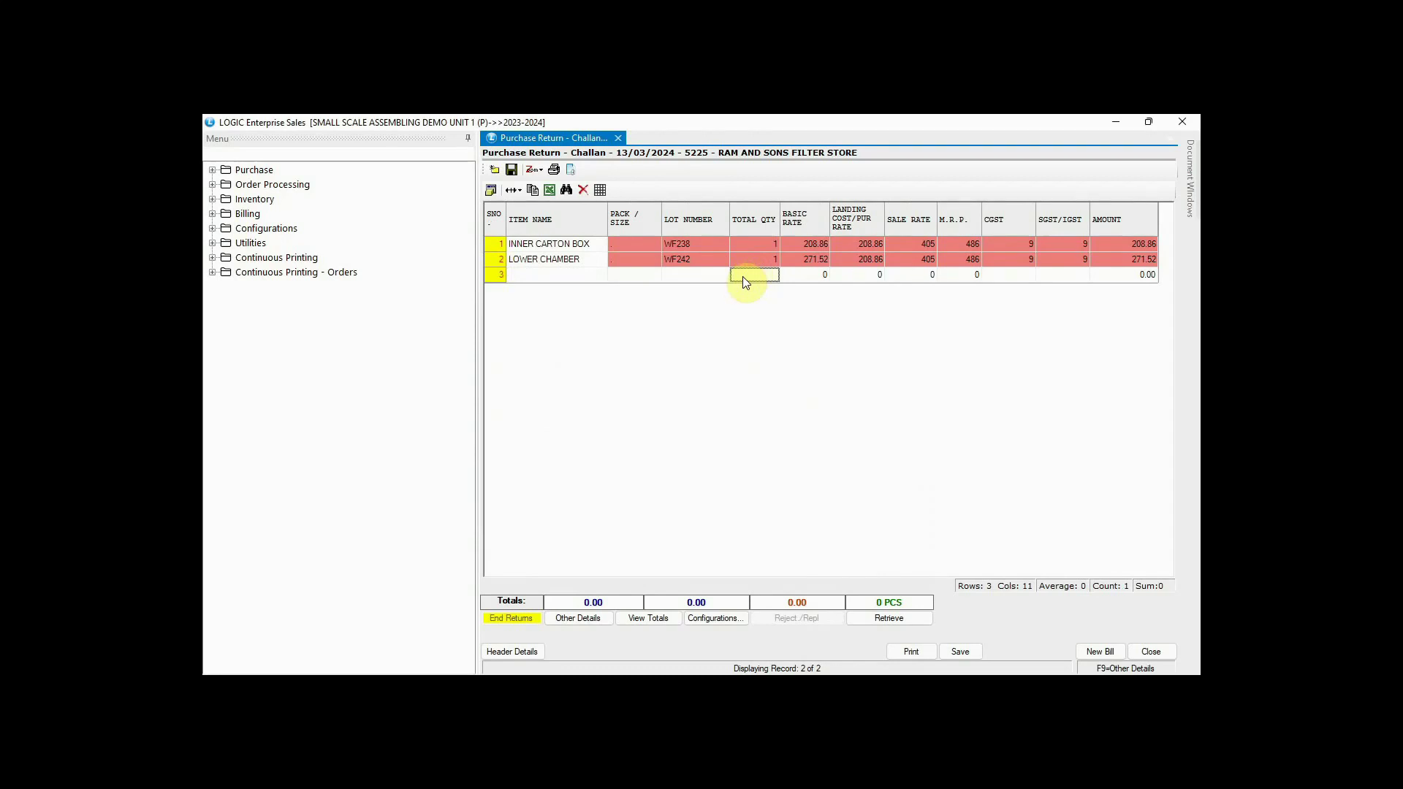
# - Preview the return challan printout, then save the purchase return
pyautogui.click(911, 650)
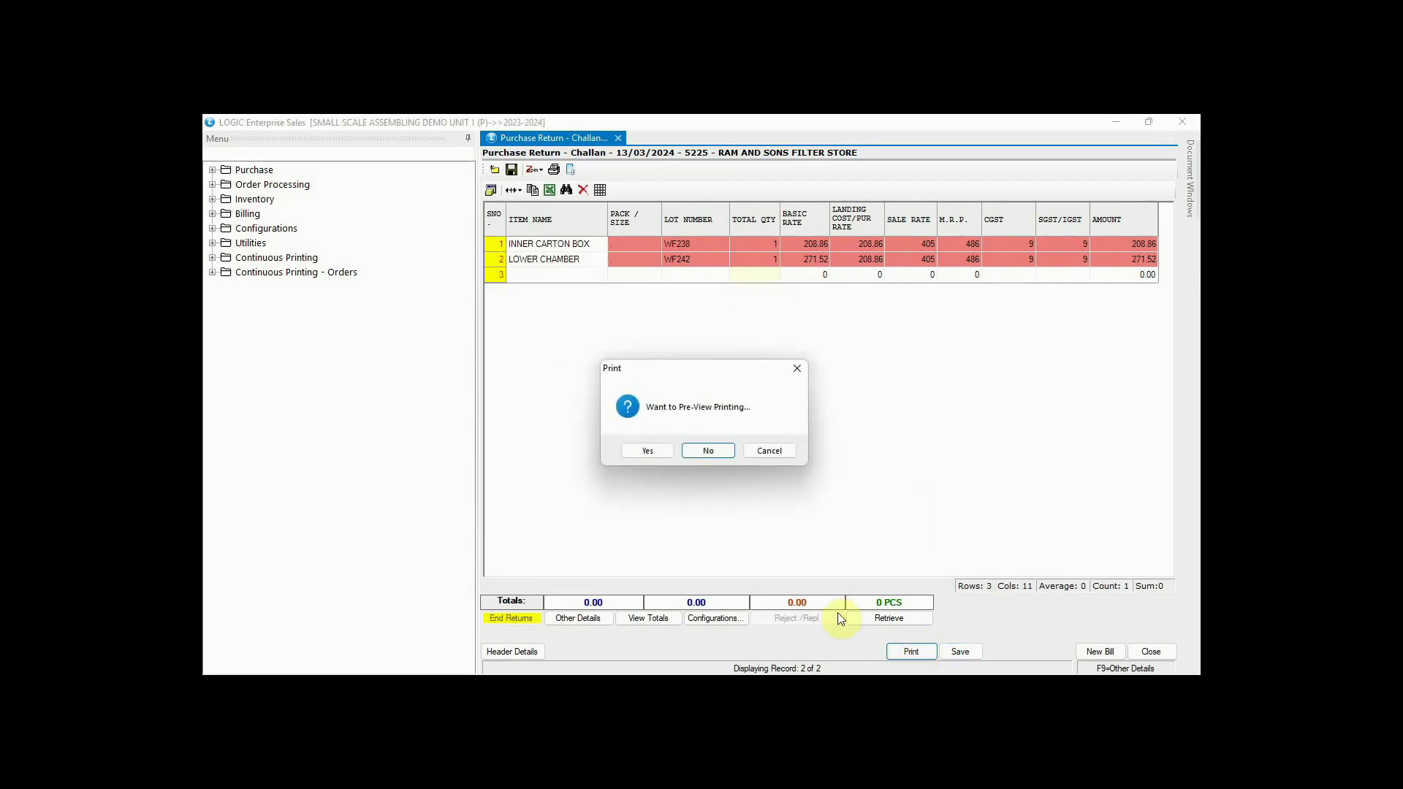
pyautogui.click(648, 449)
pyautogui.click(371, 157)
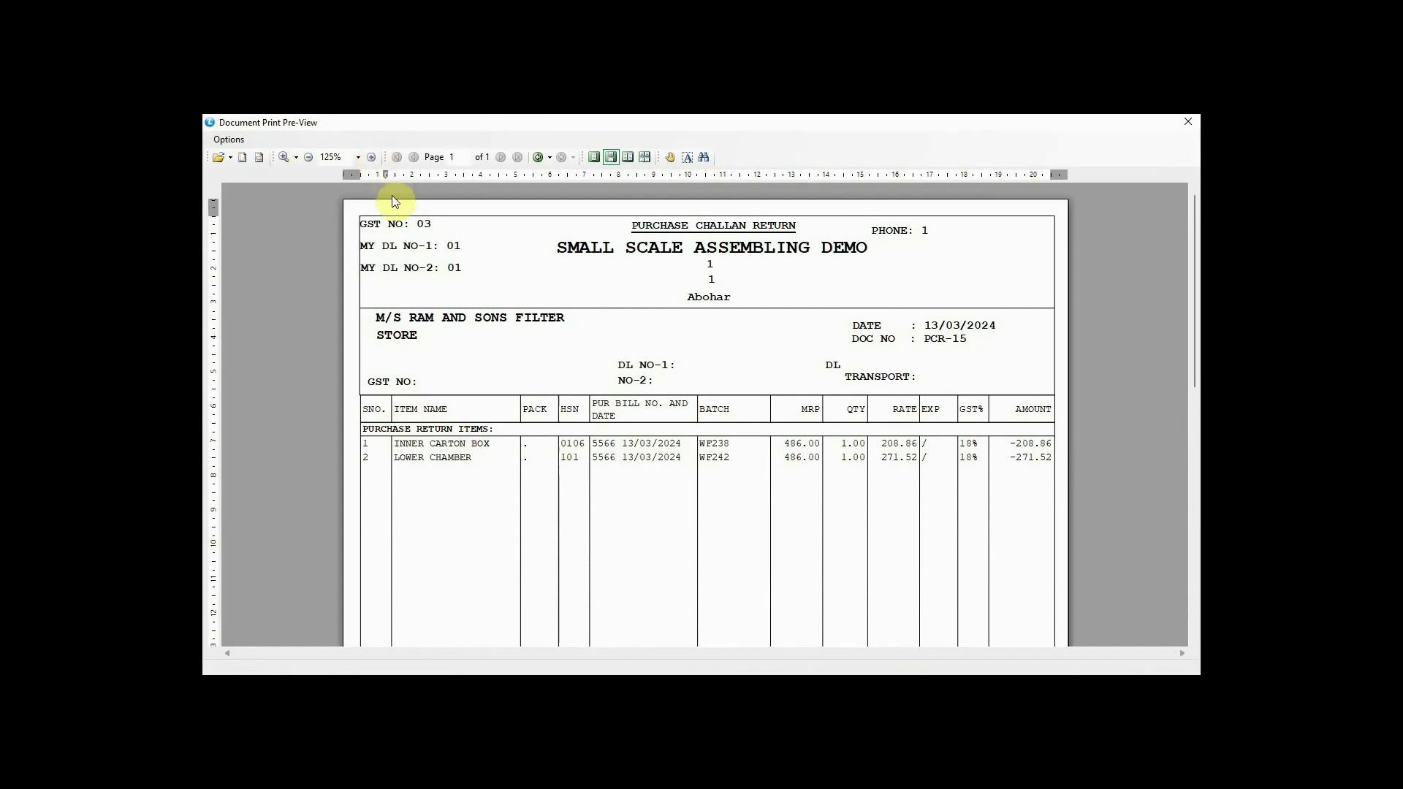
pyautogui.click(308, 158)
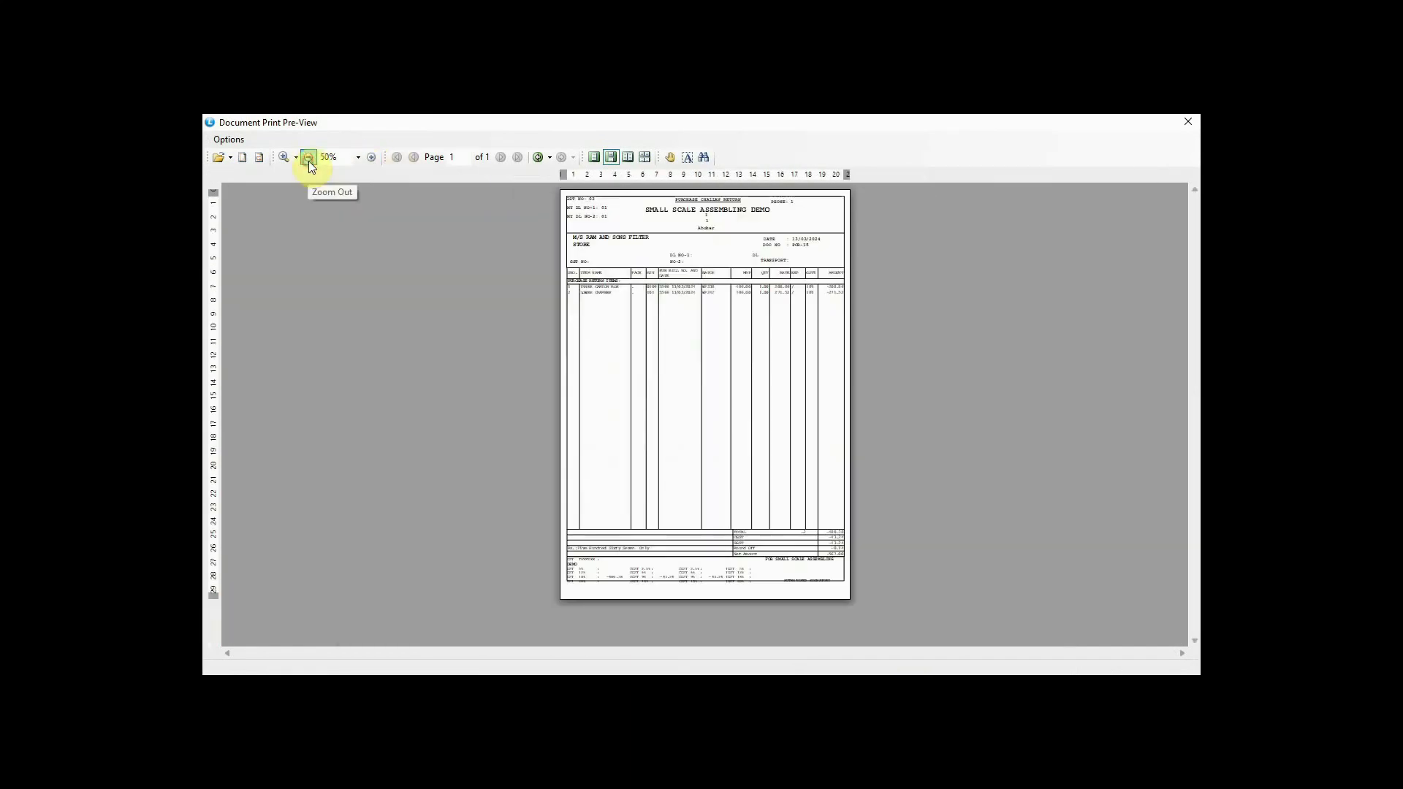
pyautogui.press('Escape')
pyautogui.click(962, 650)
# - Confirm the return, then start bill 11223 for RAM AND SONS FILTER STORE from challan PCR-14
pyautogui.click(685, 447)
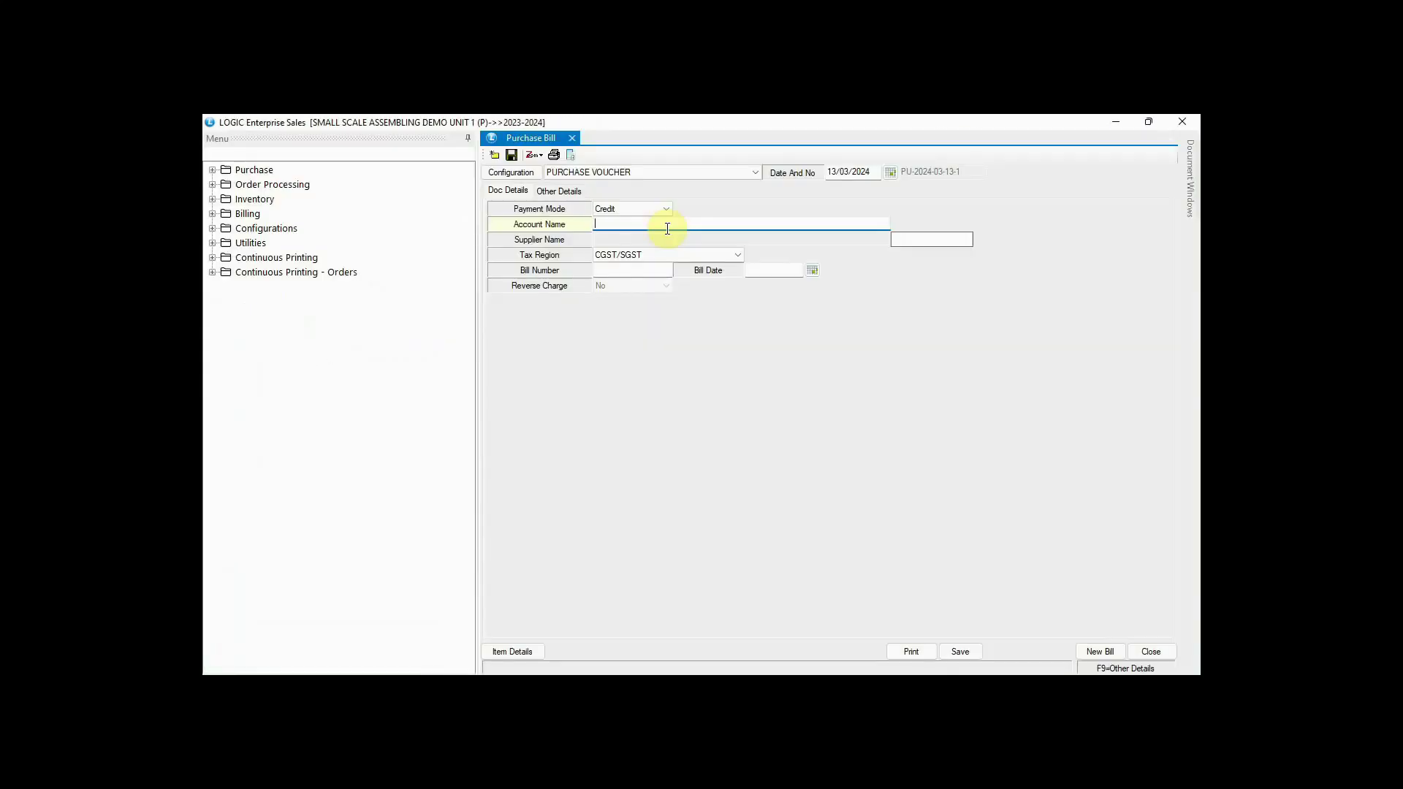
pyautogui.write('RAM AND SONS FILTER STORE')
pyautogui.press('Return')
pyautogui.press('Return')
pyautogui.press('Return')
pyautogui.write('11223')
pyautogui.press('Return')
pyautogui.press('Return')
pyautogui.press('Return')
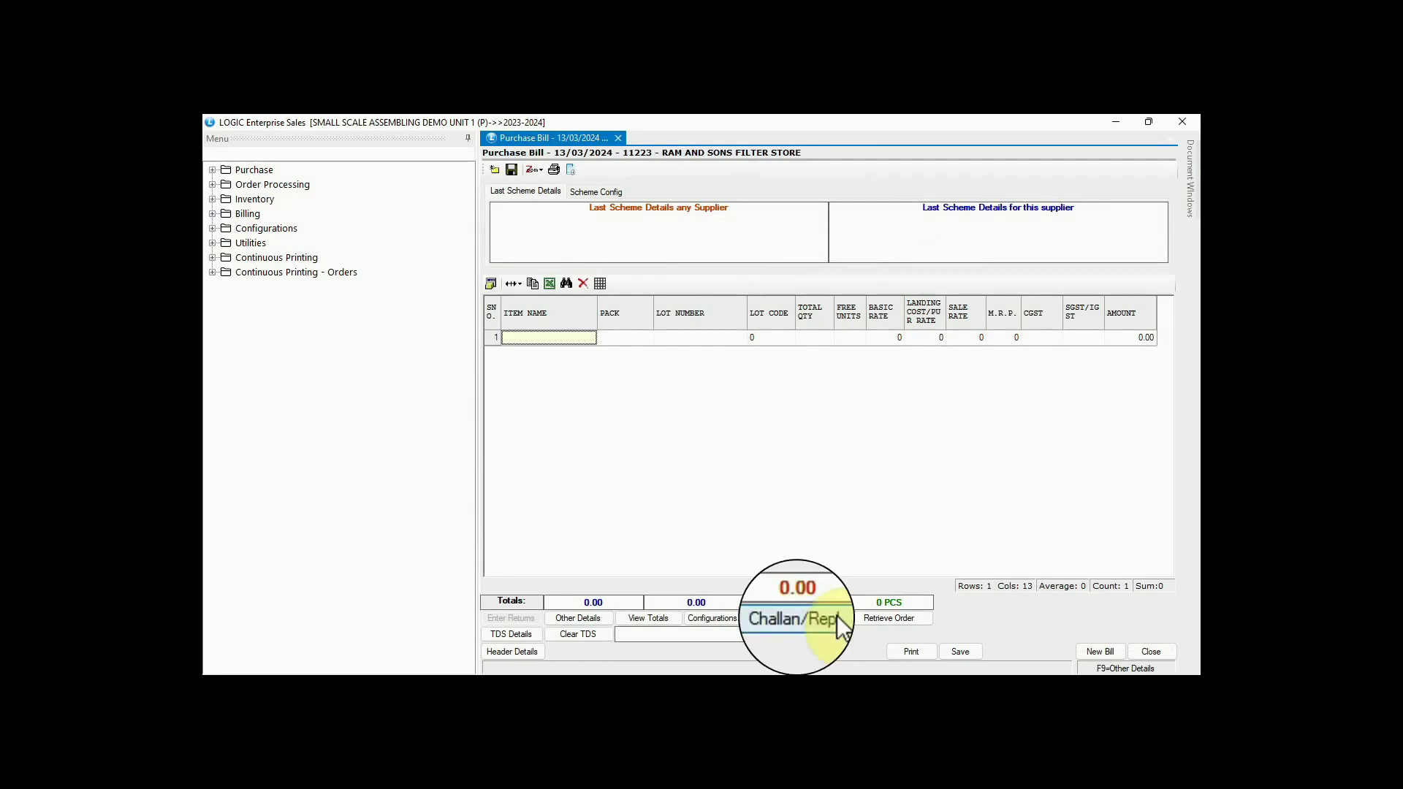
pyautogui.click(832, 615)
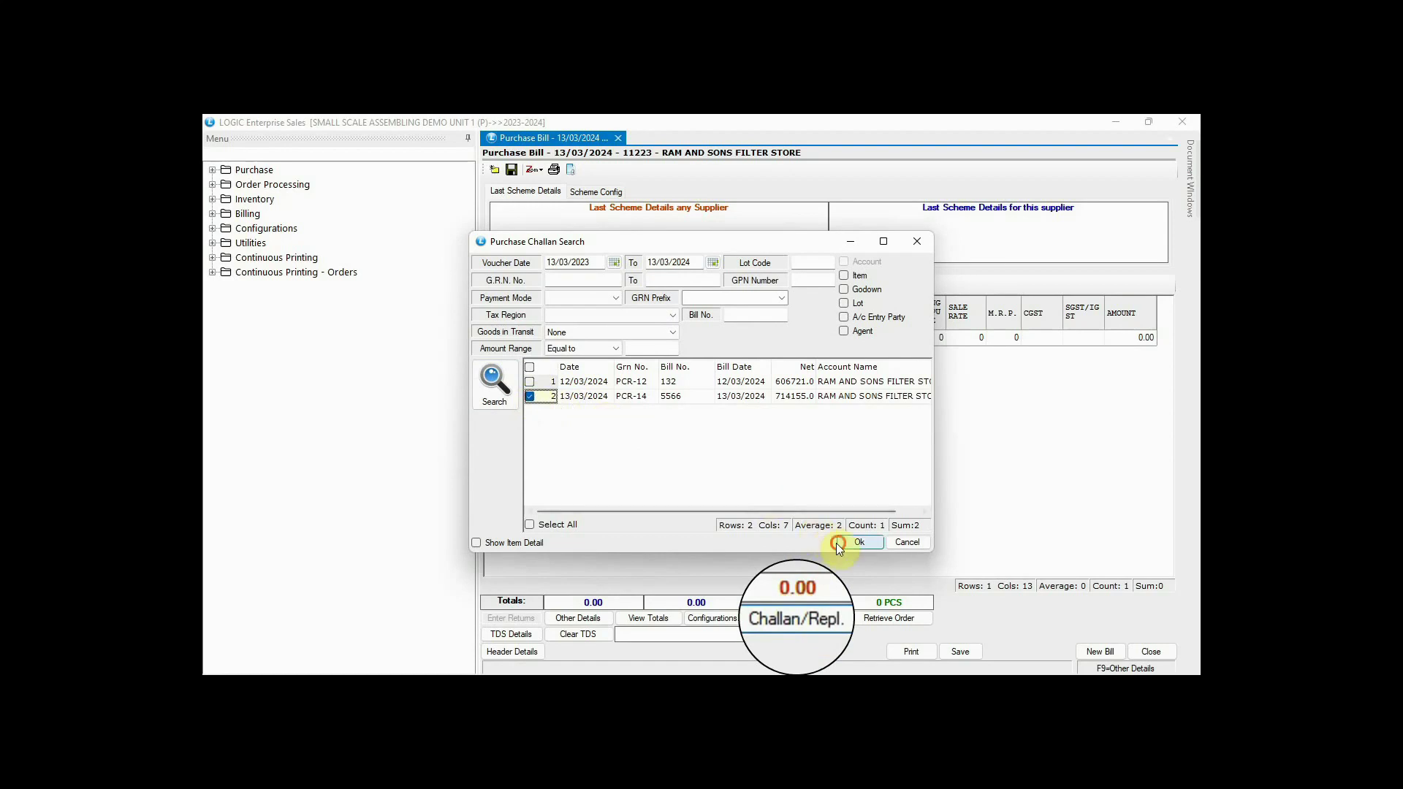
pyautogui.click(859, 542)
# - Cut INNER CARTON BOX and LOWER CHAMBER quantities to 99 each for the rejections
pyautogui.click(822, 353)
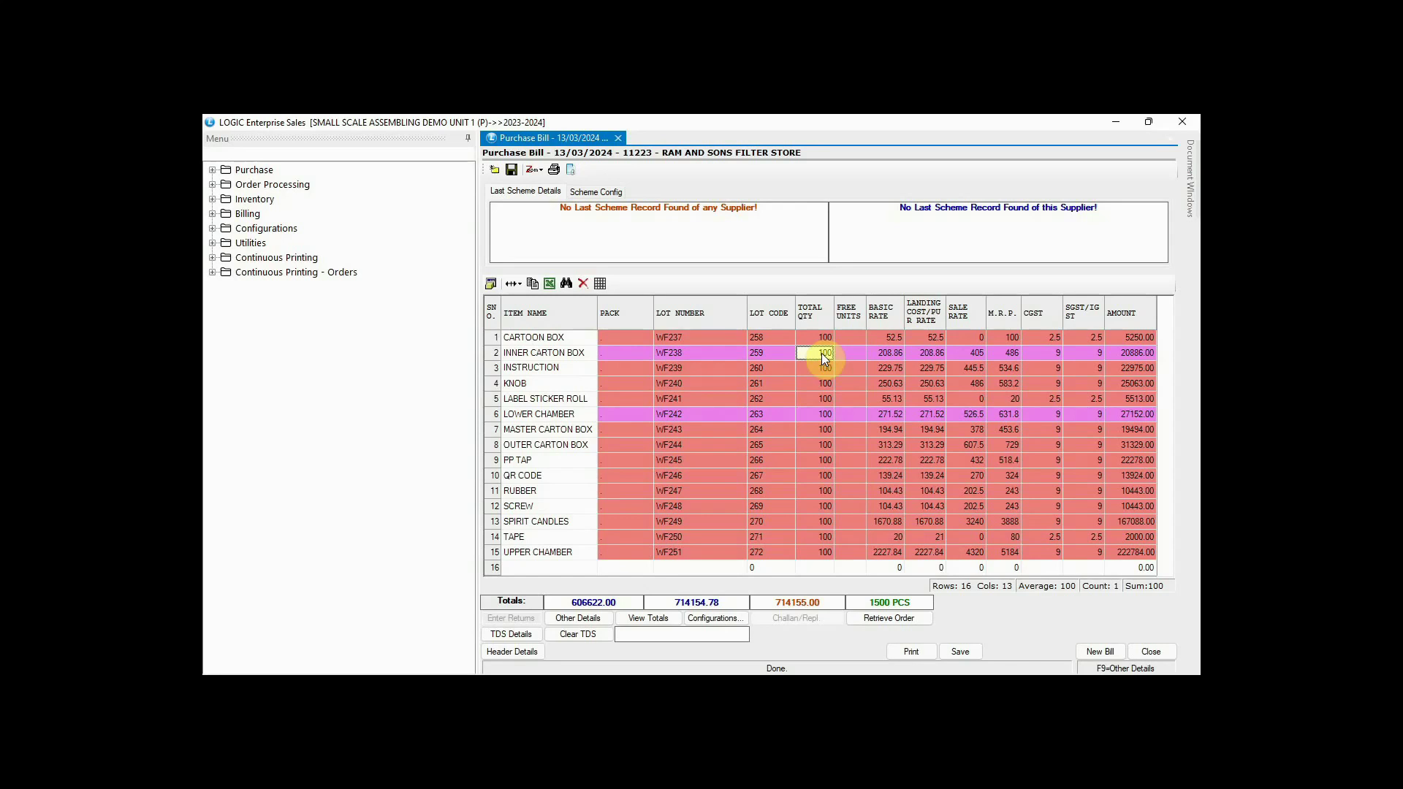
pyautogui.press('F7')
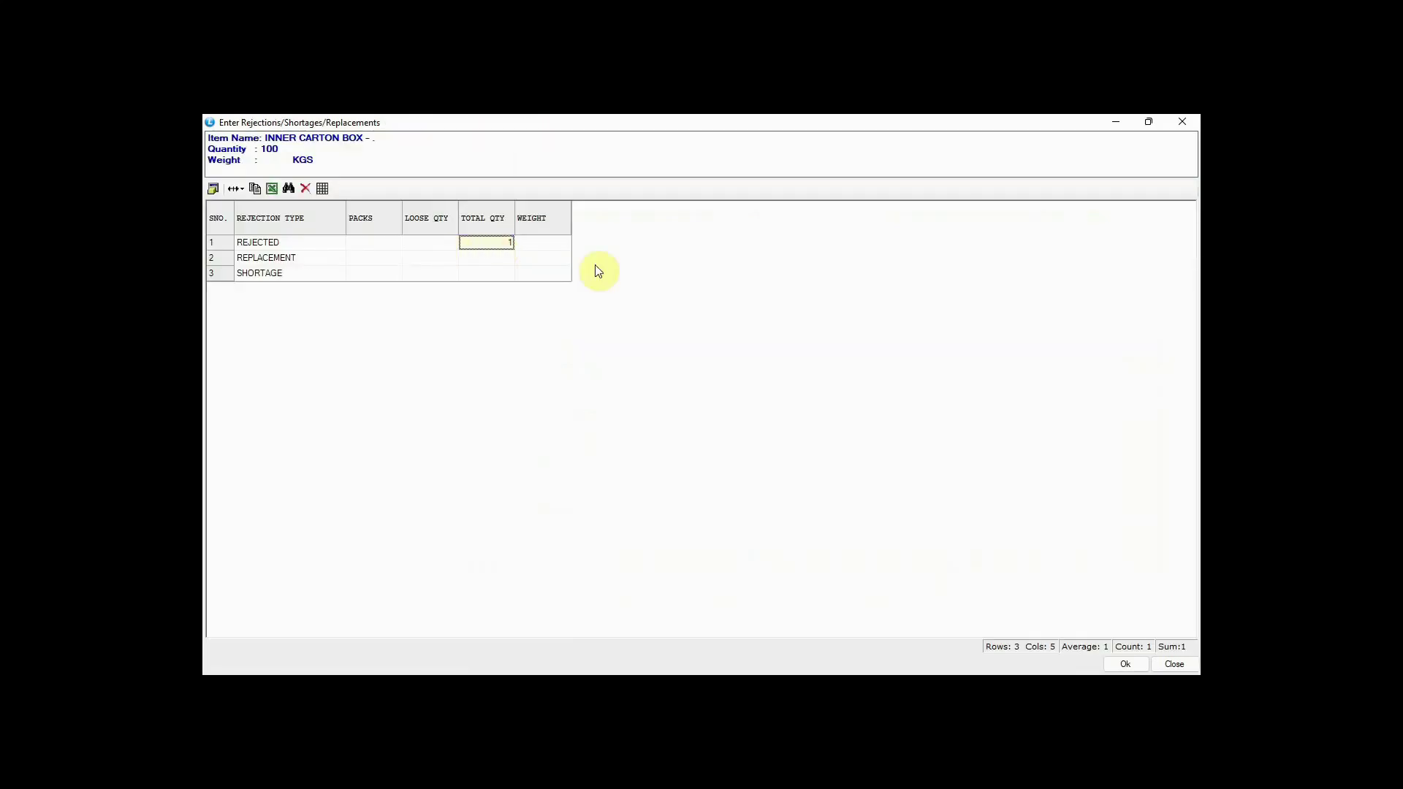
pyautogui.click(1181, 123)
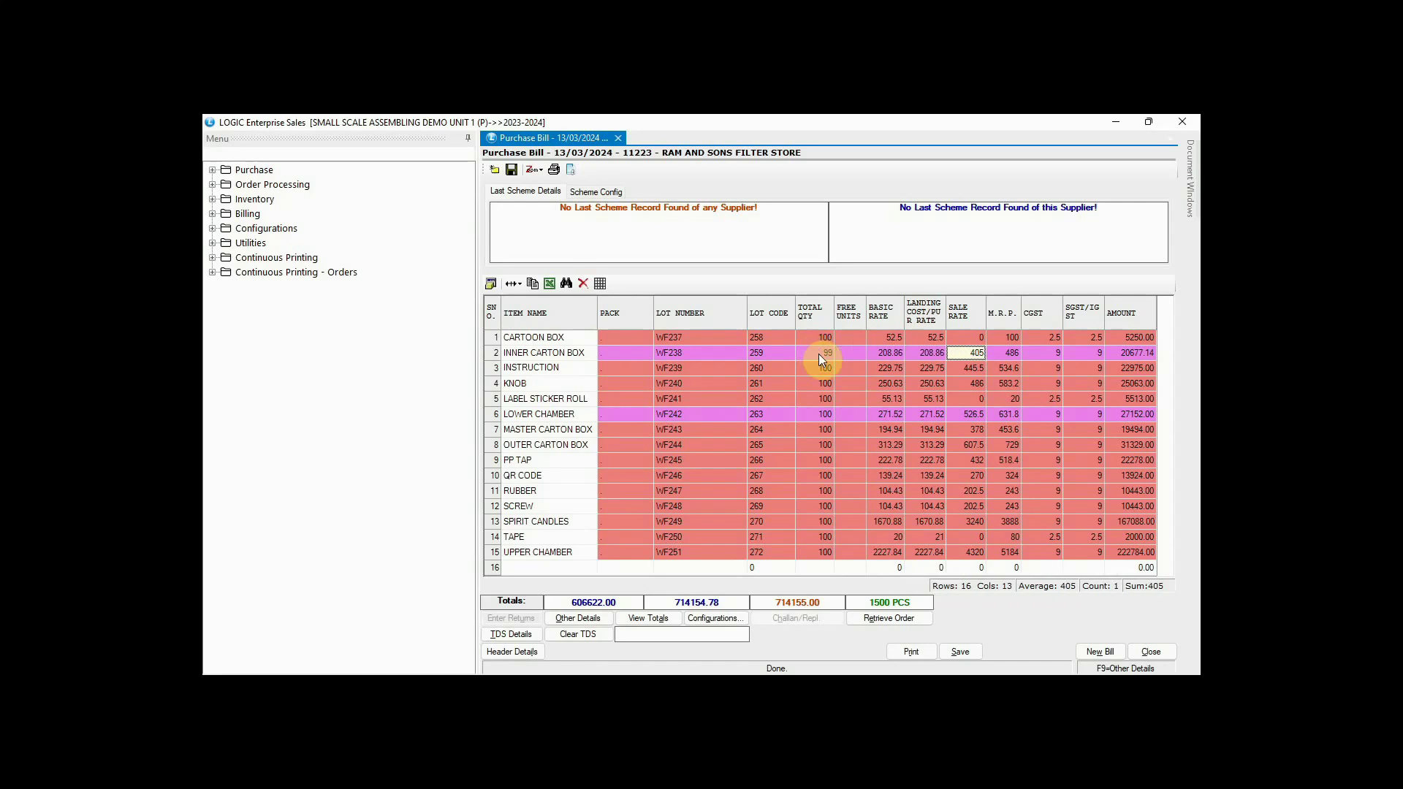
pyautogui.click(818, 413)
pyautogui.doubleClick(833, 413)
pyautogui.click(1175, 117)
pyautogui.write('99')
pyautogui.press('Return')
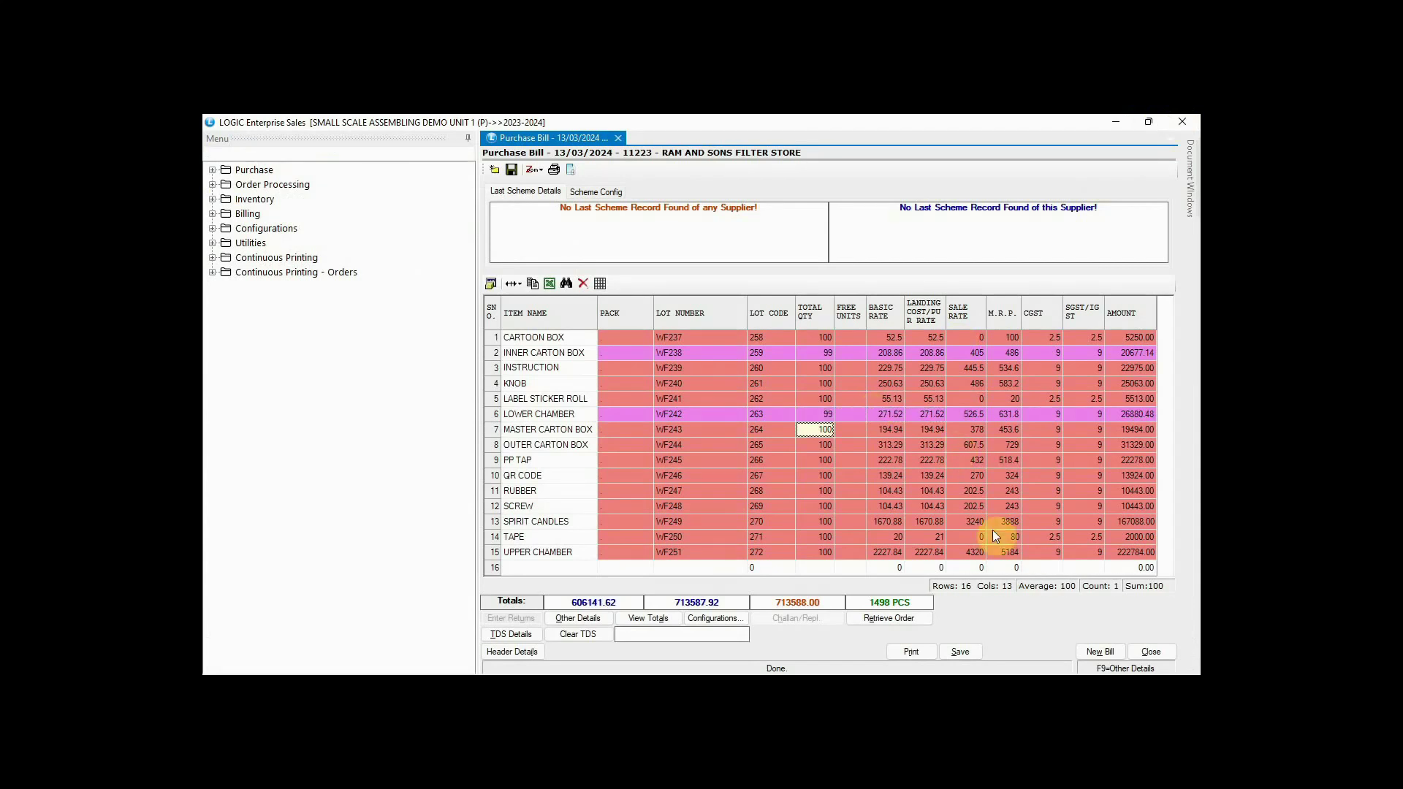
# - Save purchase bill 11223 with its stock placed in RAW MATERIAL GODOWN
pyautogui.click(961, 651)
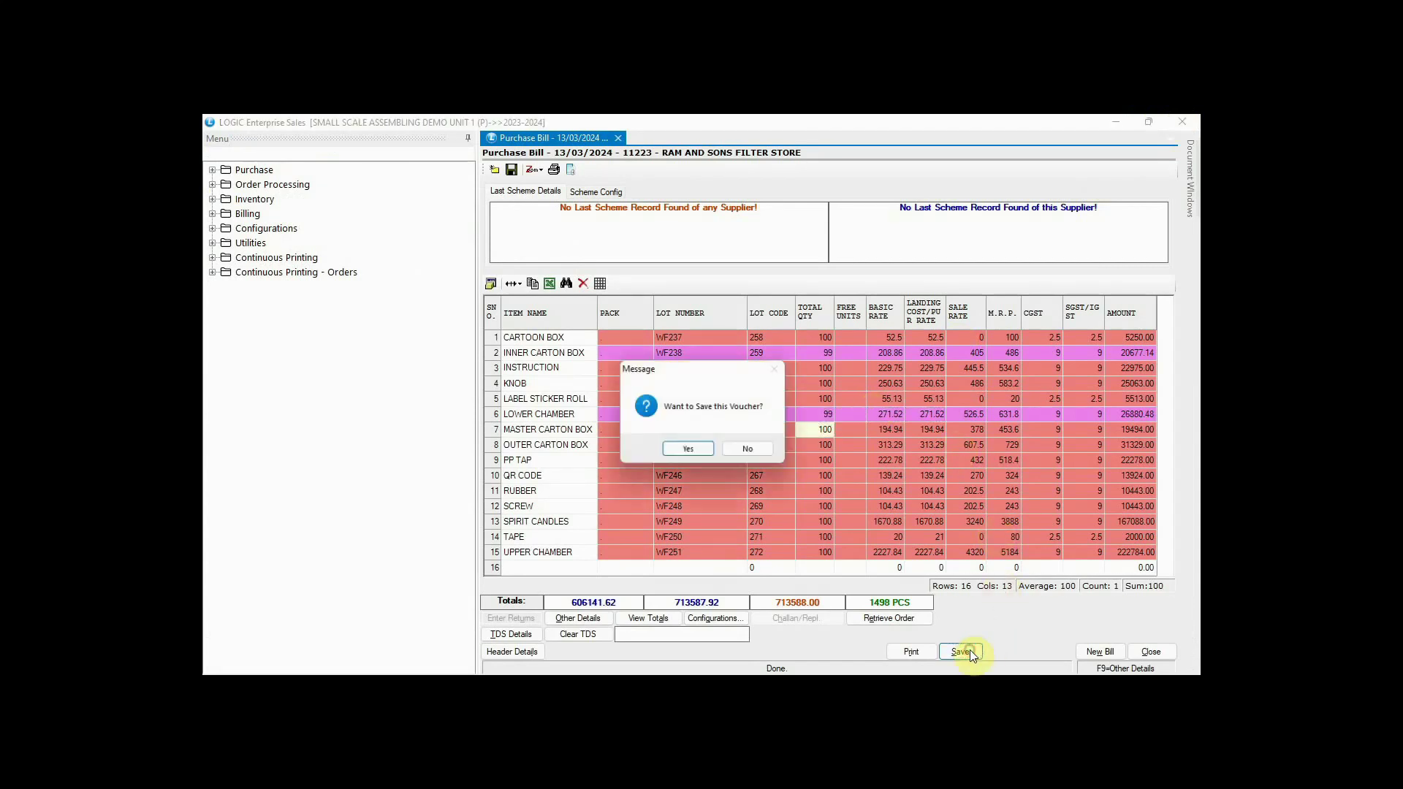
pyautogui.click(687, 451)
pyautogui.click(554, 381)
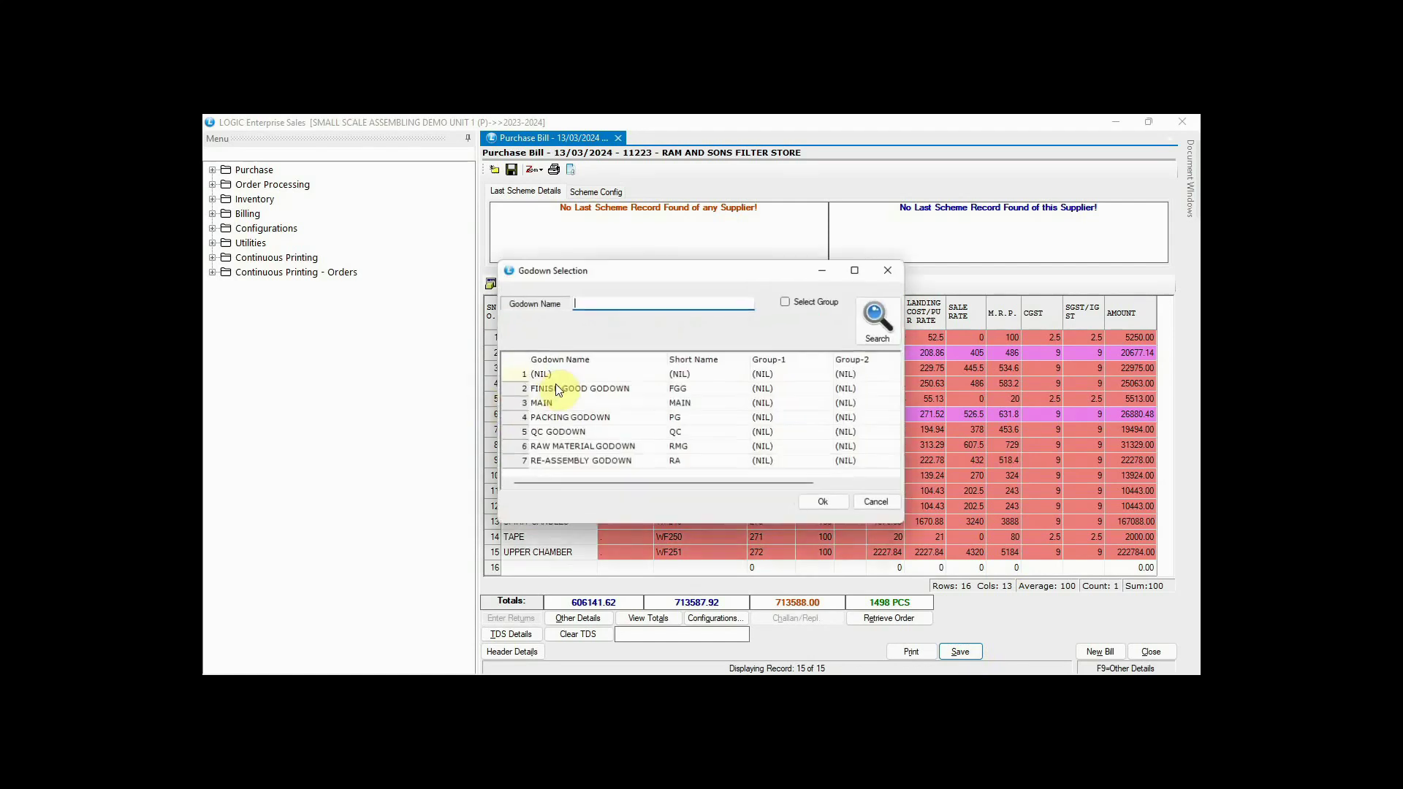
pyautogui.click(588, 447)
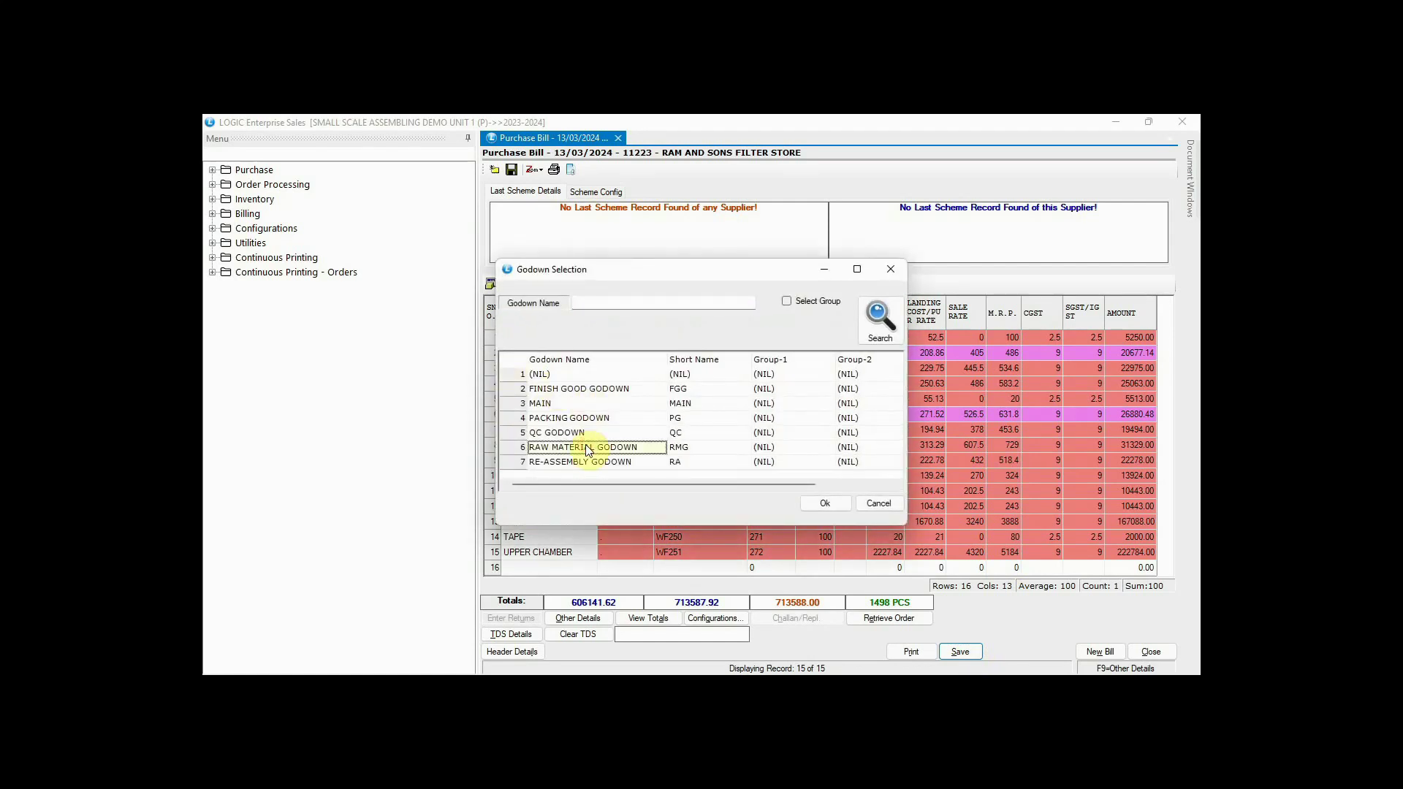
pyautogui.click(814, 501)
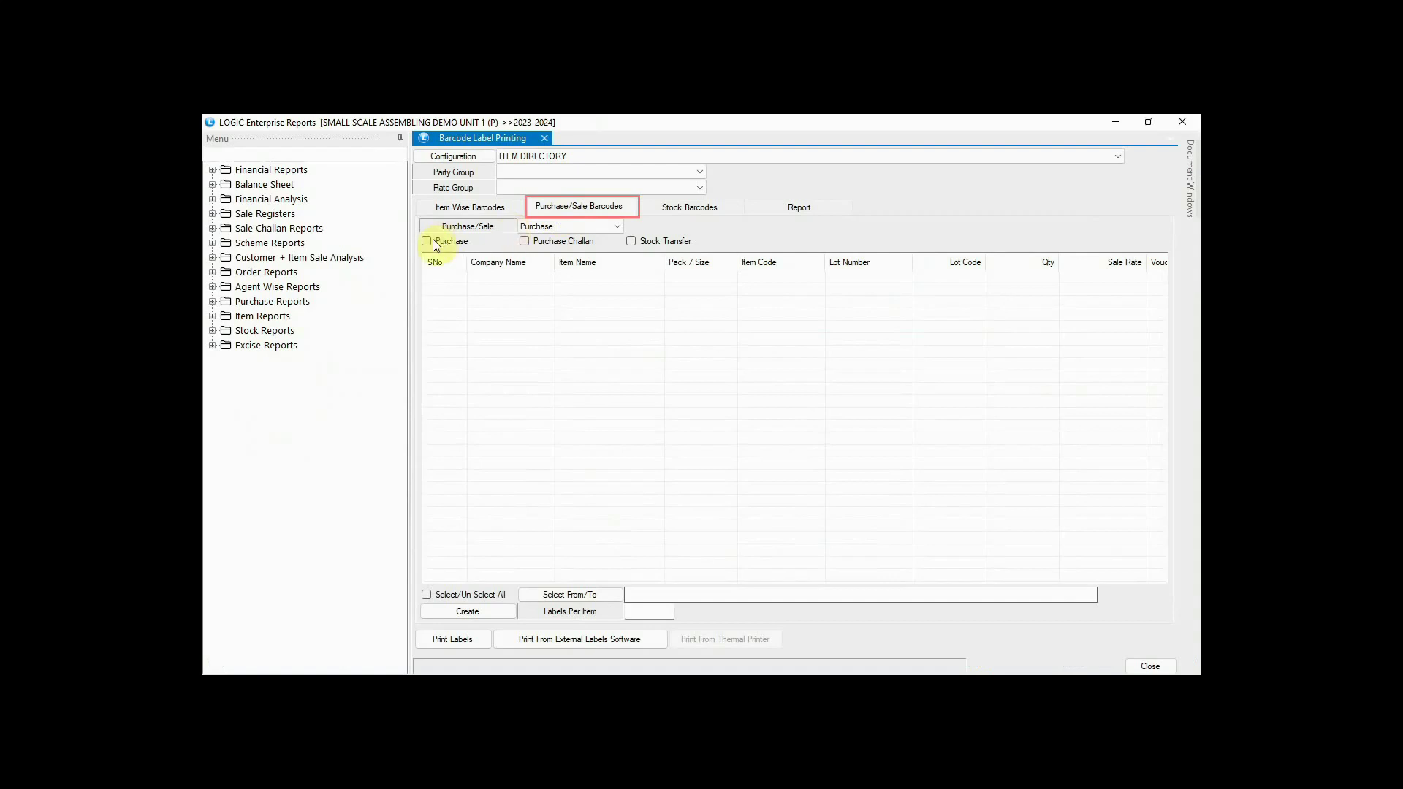
# - Generate and preview barcode labels for all 15 items of purchase bill 11223
pyautogui.click(432, 240)
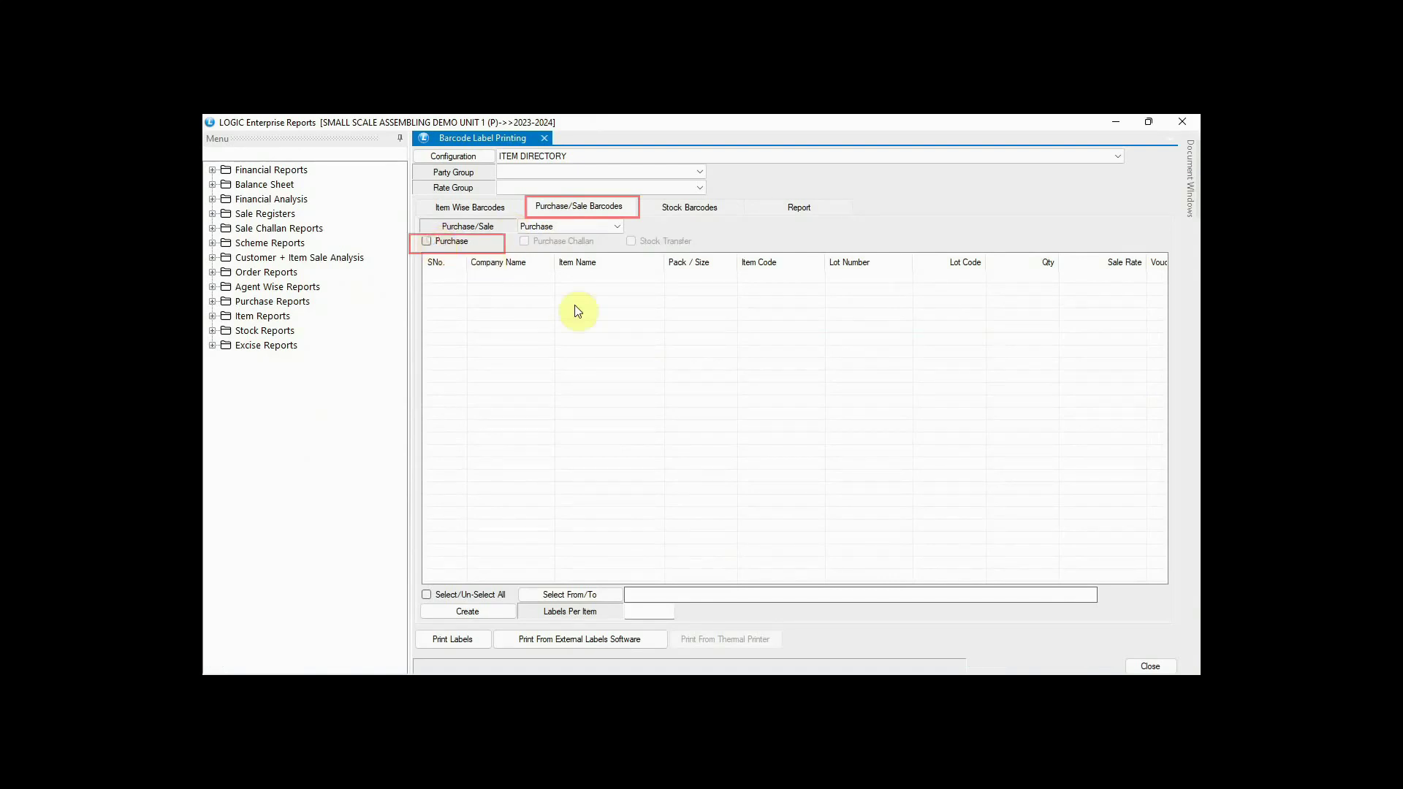
pyautogui.click(508, 393)
pyautogui.click(529, 497)
pyautogui.click(860, 543)
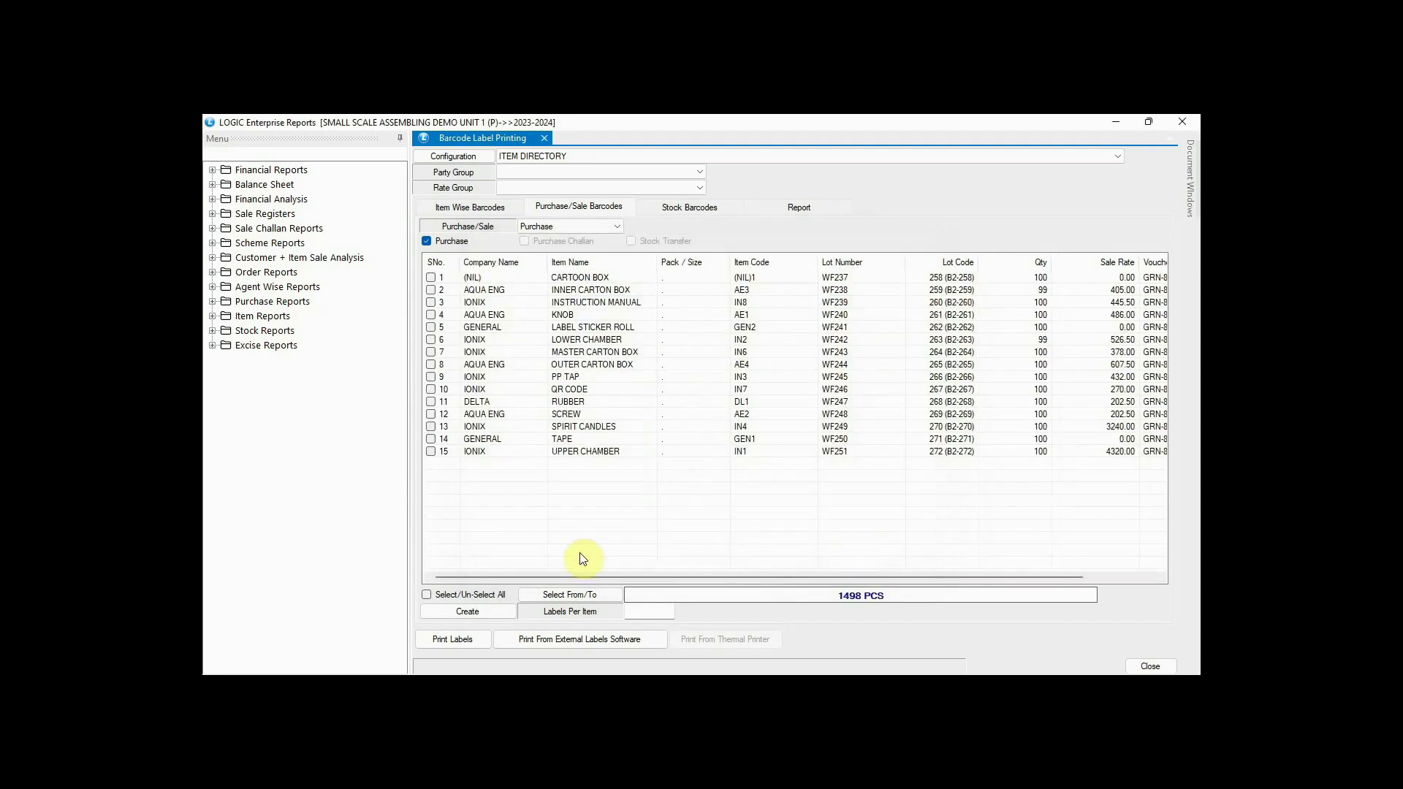
pyautogui.click(427, 594)
pyautogui.click(465, 637)
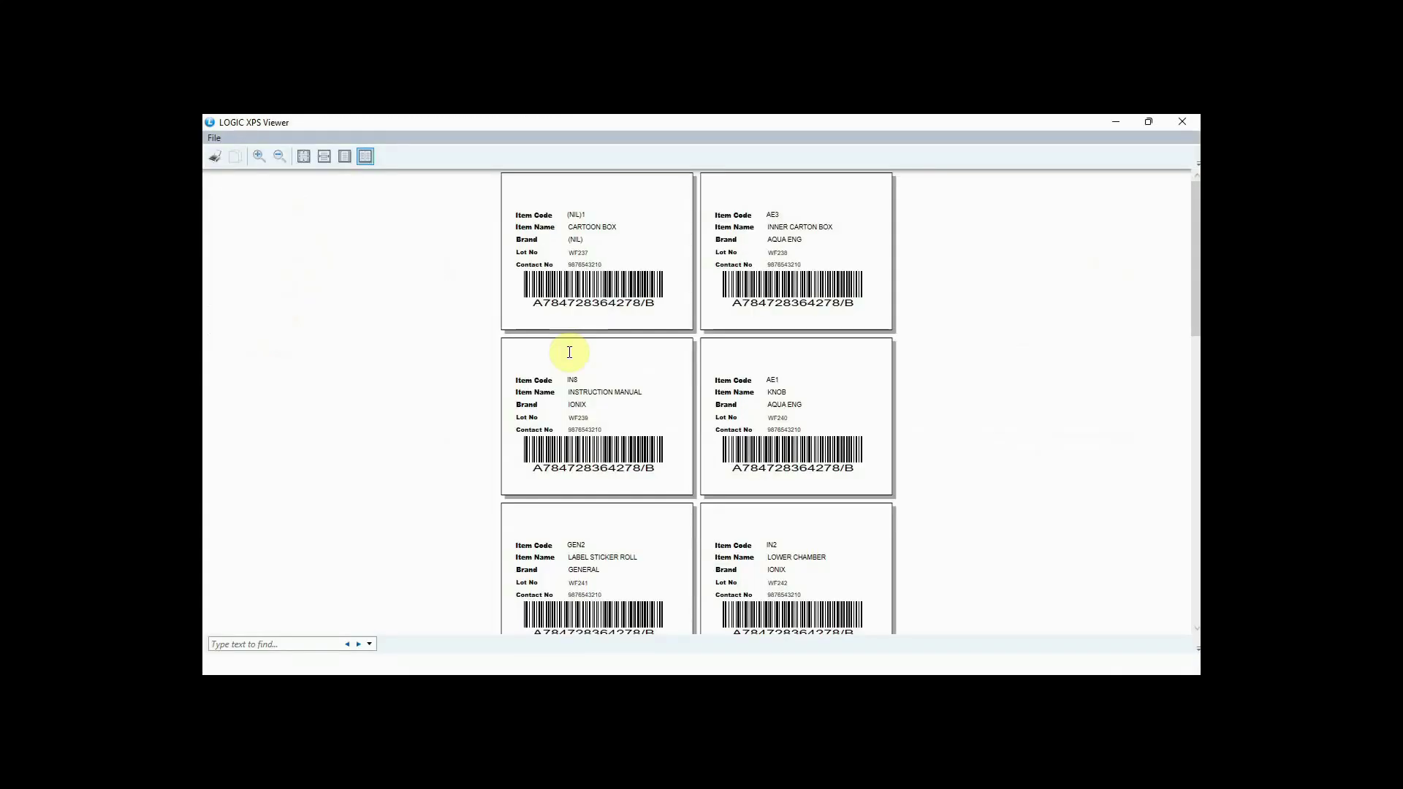
pyautogui.moveTo(1199, 238)
pyautogui.mouseDown()
pyautogui.moveTo(1199, 547)
pyautogui.moveTo(1195, 253)
pyautogui.mouseUp()
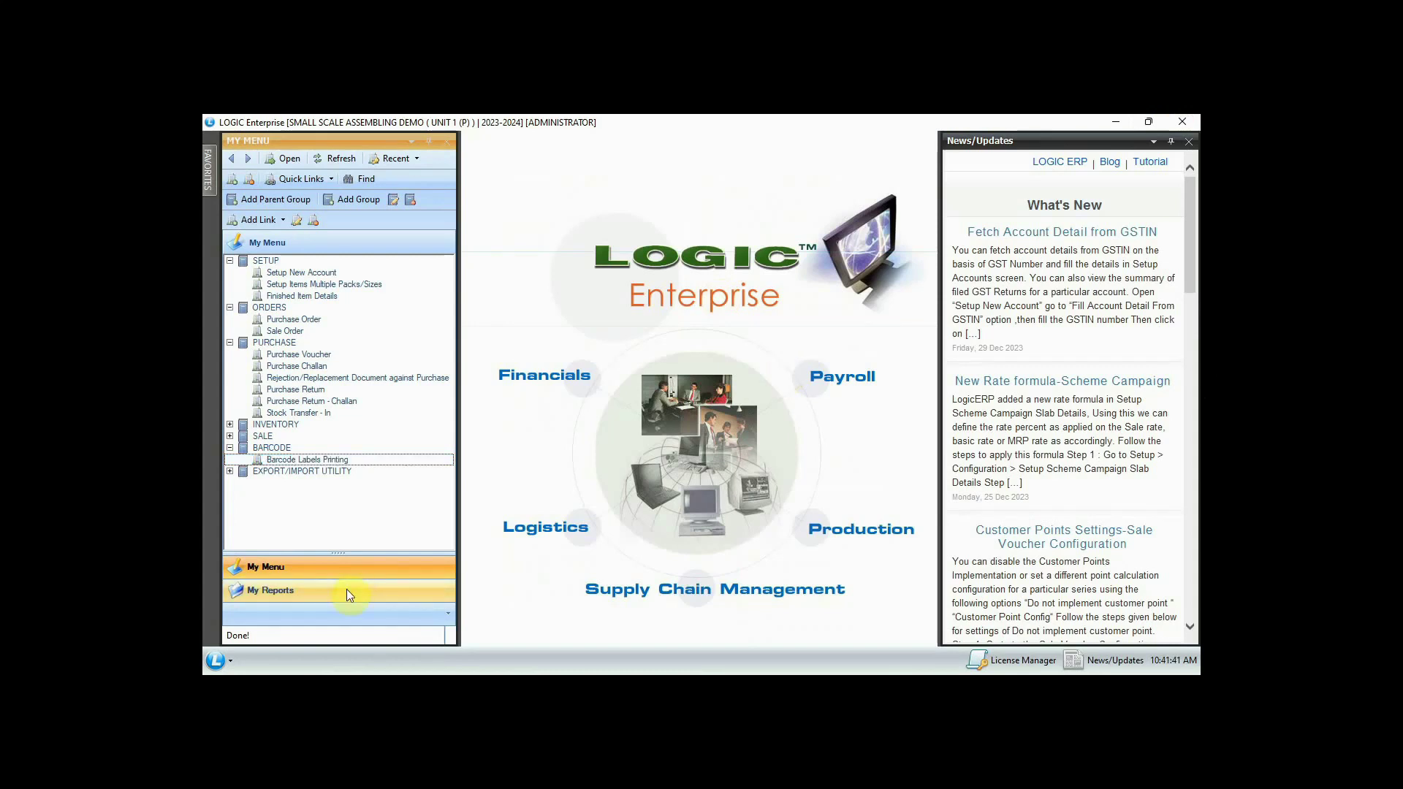
# - Generate the PURCHASE AND PURCHASE RETURN REGISTER from My Reports
pyautogui.click(343, 592)
pyautogui.click(230, 261)
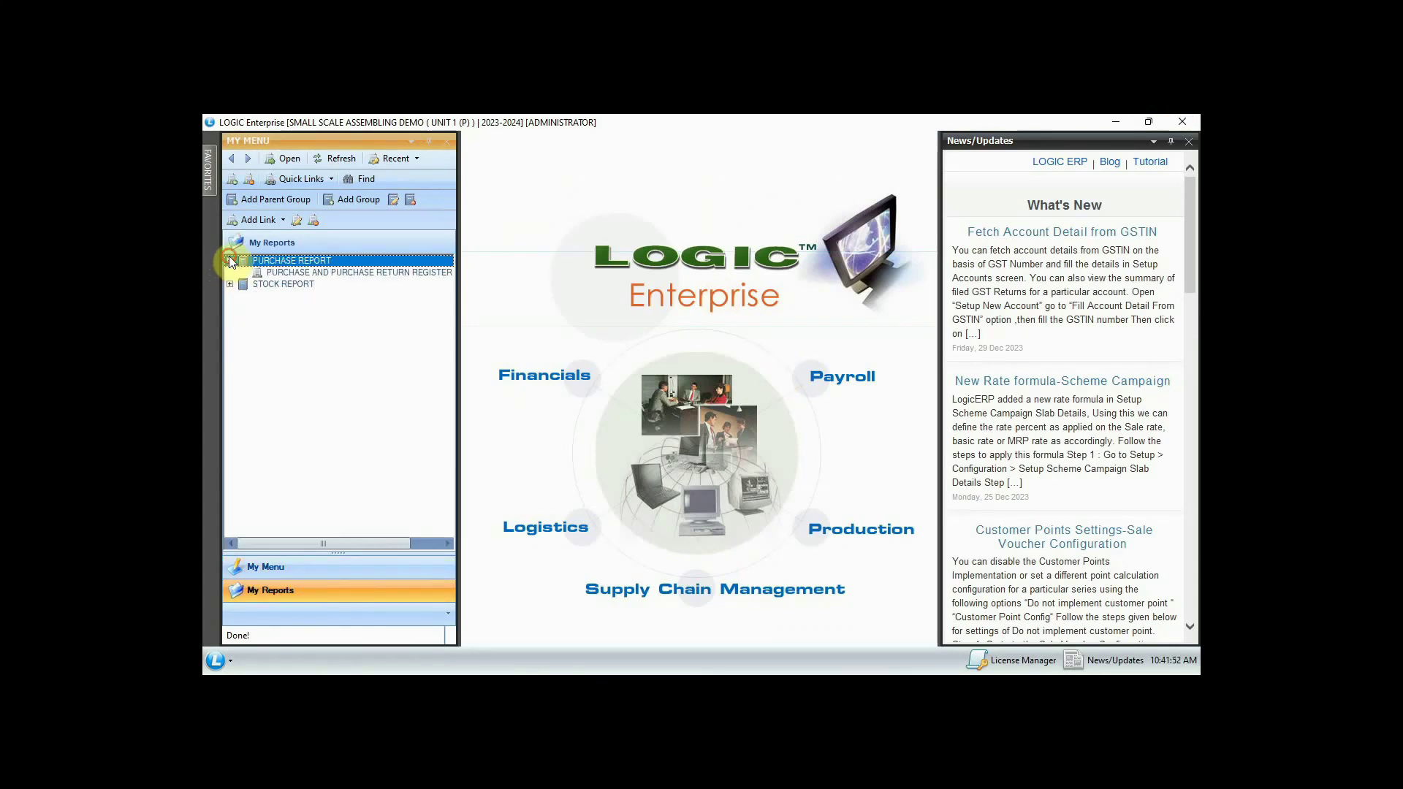
pyautogui.doubleClick(289, 272)
pyautogui.click(457, 190)
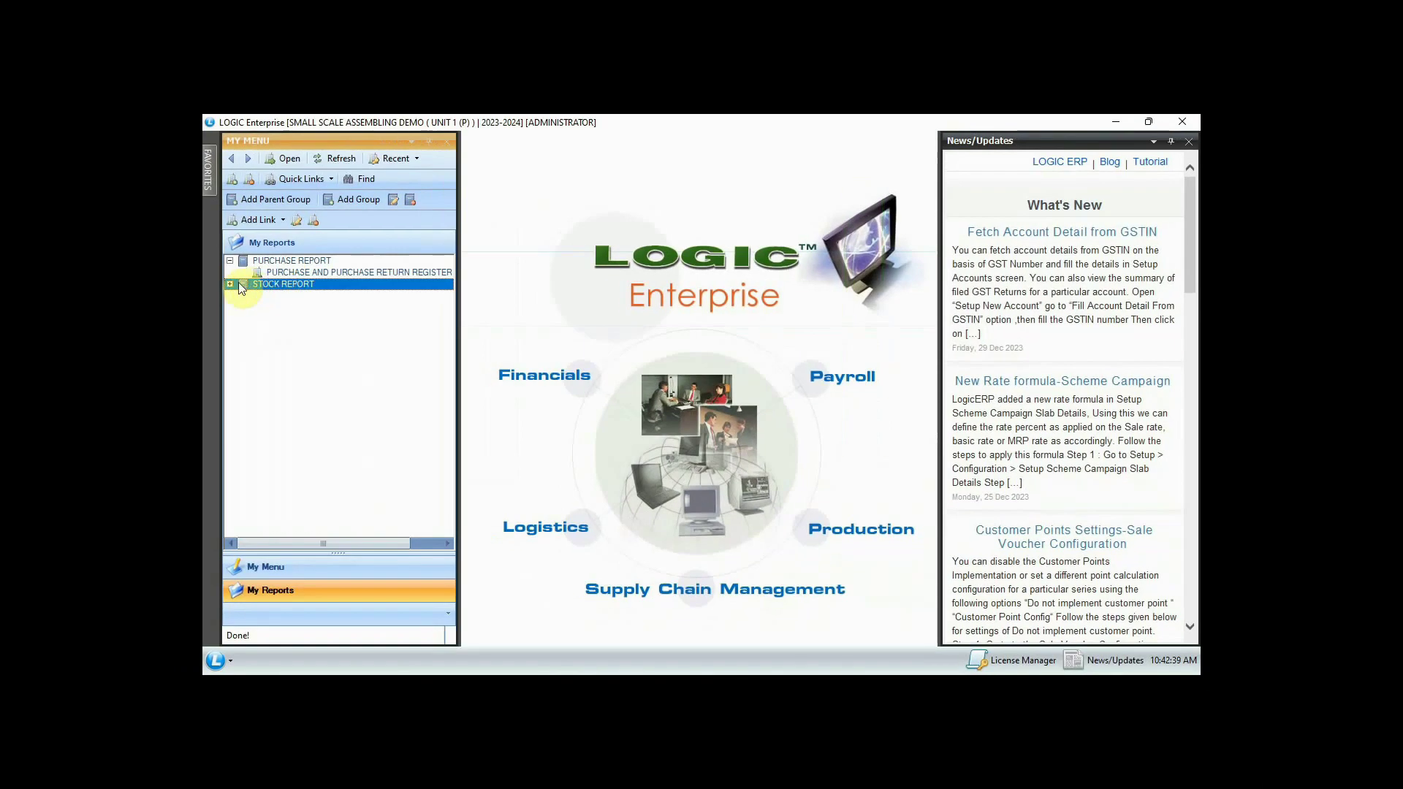
# - Generate the RAW MATERIAL CLOSING STOCK report, then close it and return to the main menu
pyautogui.click(231, 284)
pyautogui.click(331, 306)
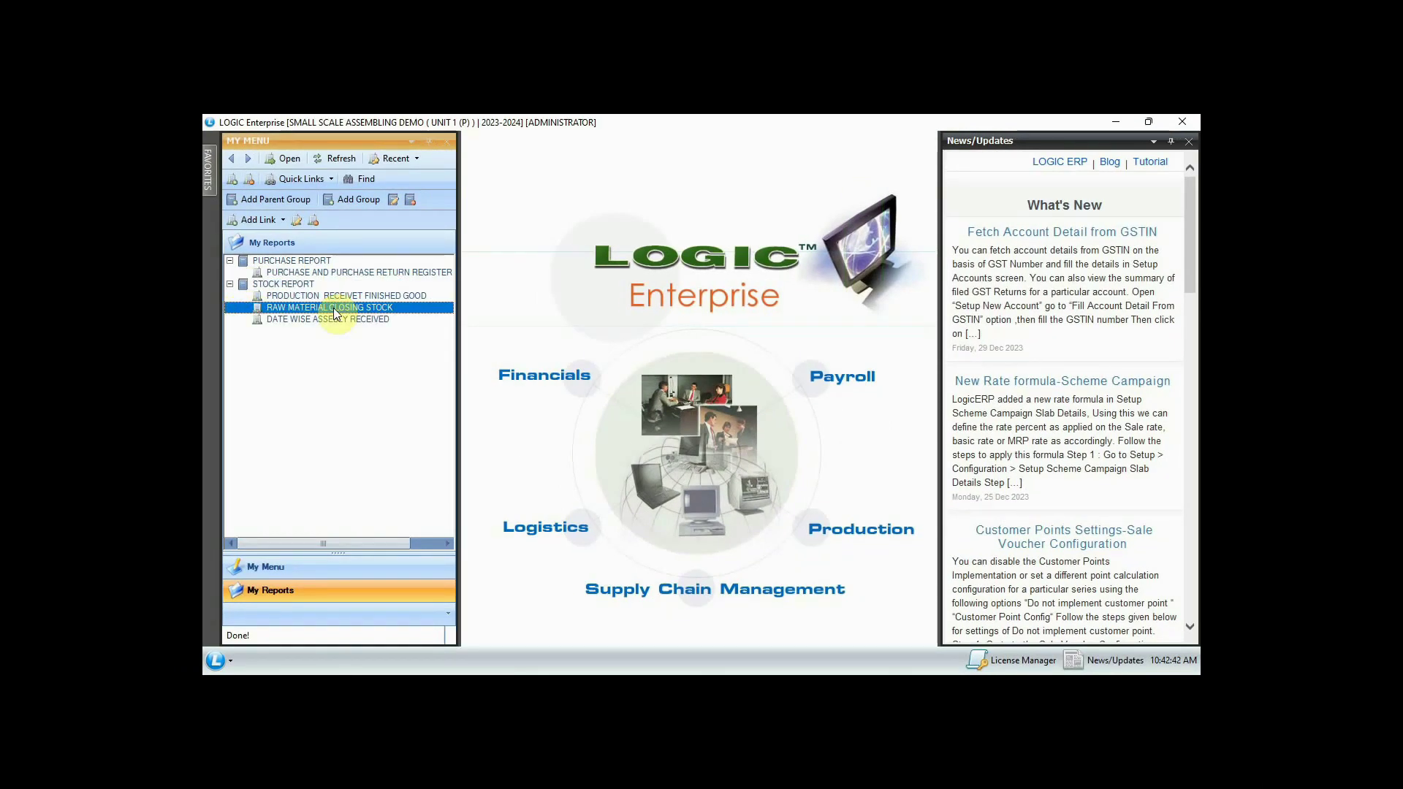
pyautogui.doubleClick(333, 308)
pyautogui.click(438, 178)
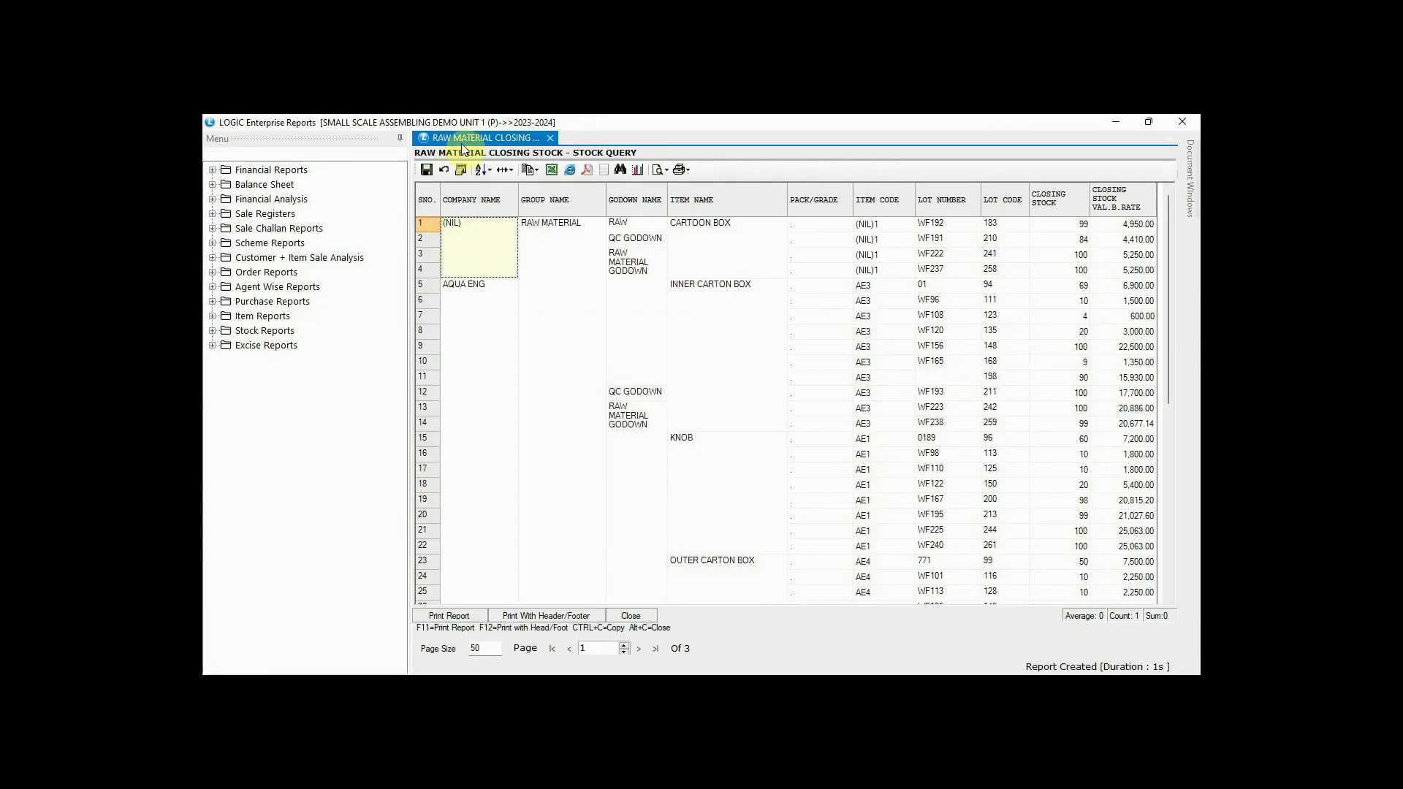
pyautogui.click(549, 138)
pyautogui.click(548, 138)
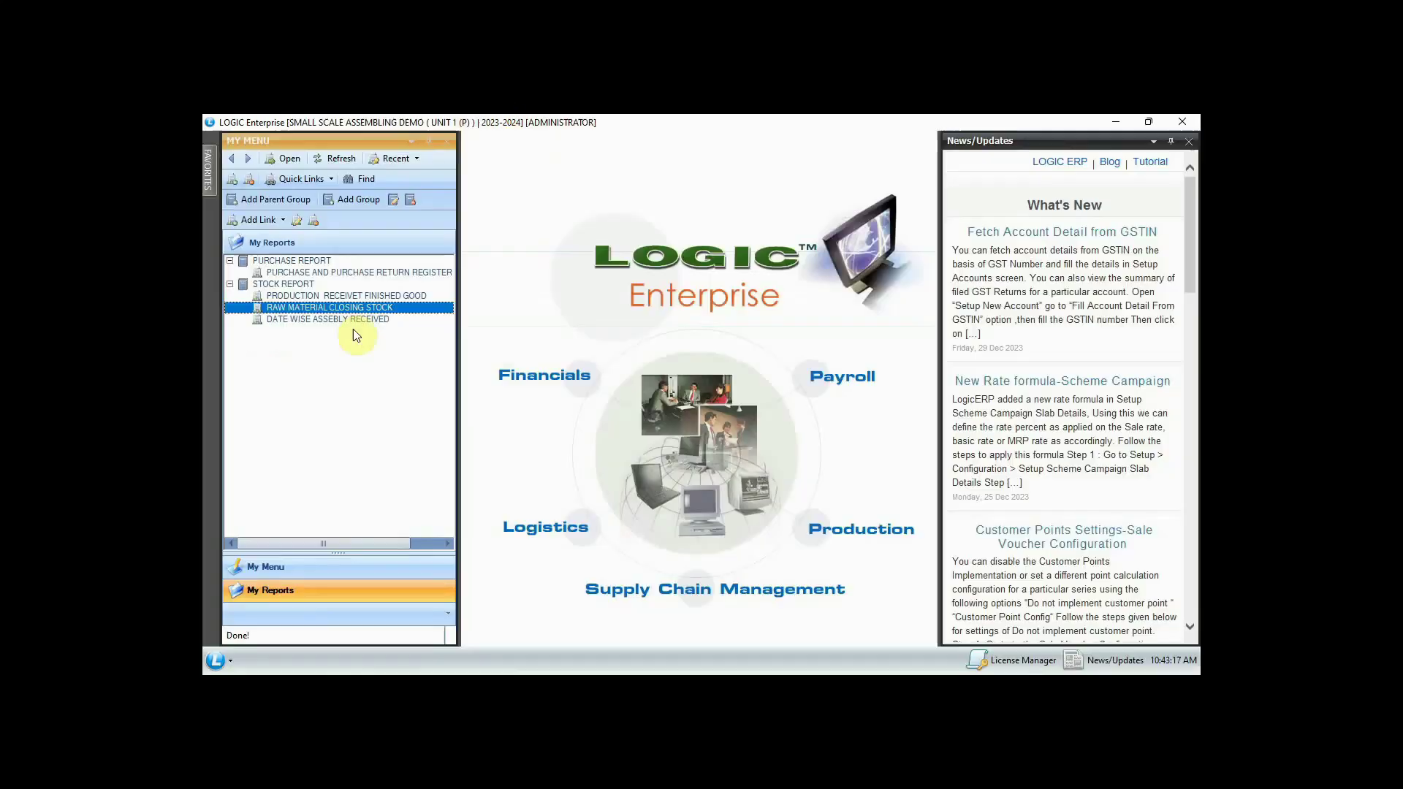
pyautogui.click(315, 570)
# - Open a new Stock Transfer - Out voucher for account RAMA WATER FILTER
pyautogui.click(297, 459)
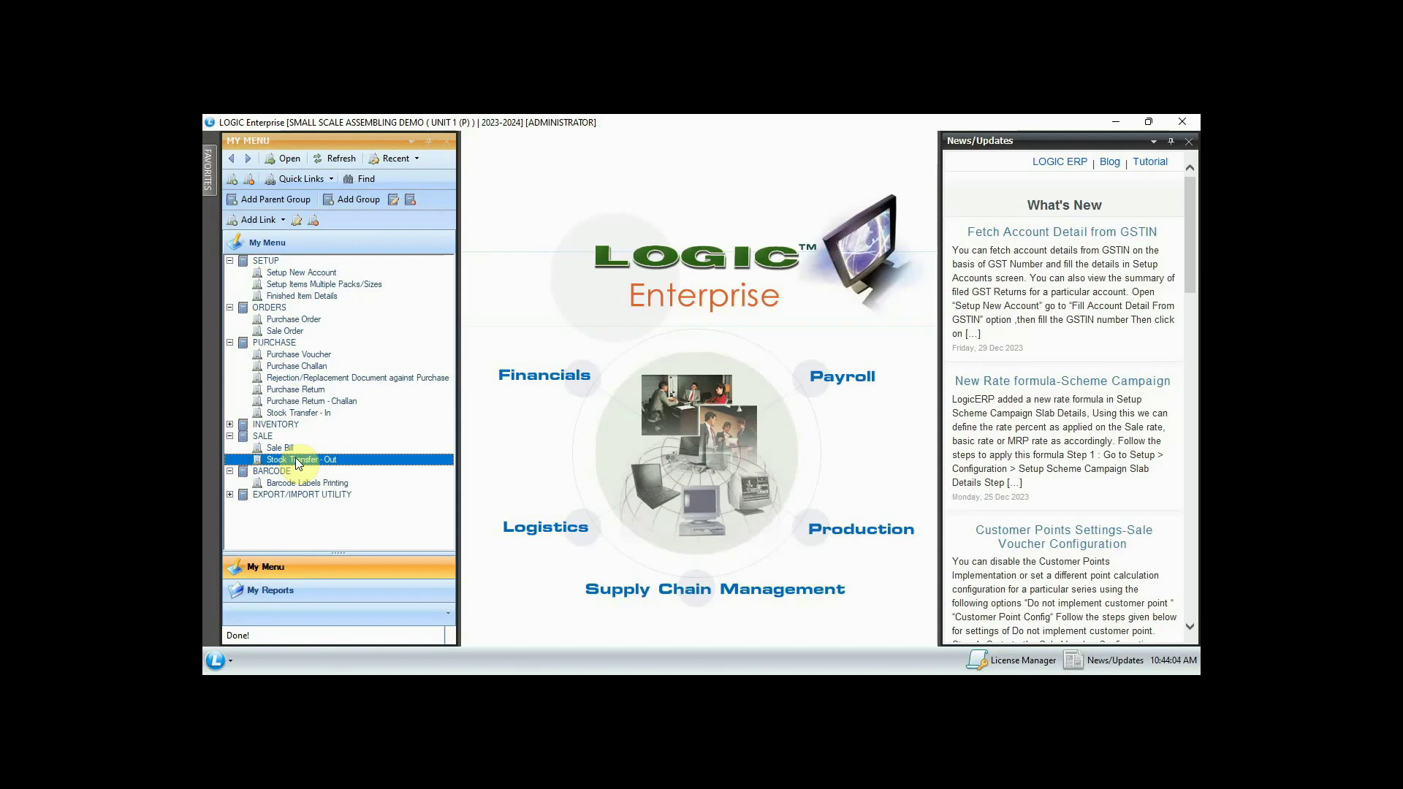
pyautogui.doubleClick(297, 460)
pyautogui.press('Return')
pyautogui.write('R')
pyautogui.press('Return')
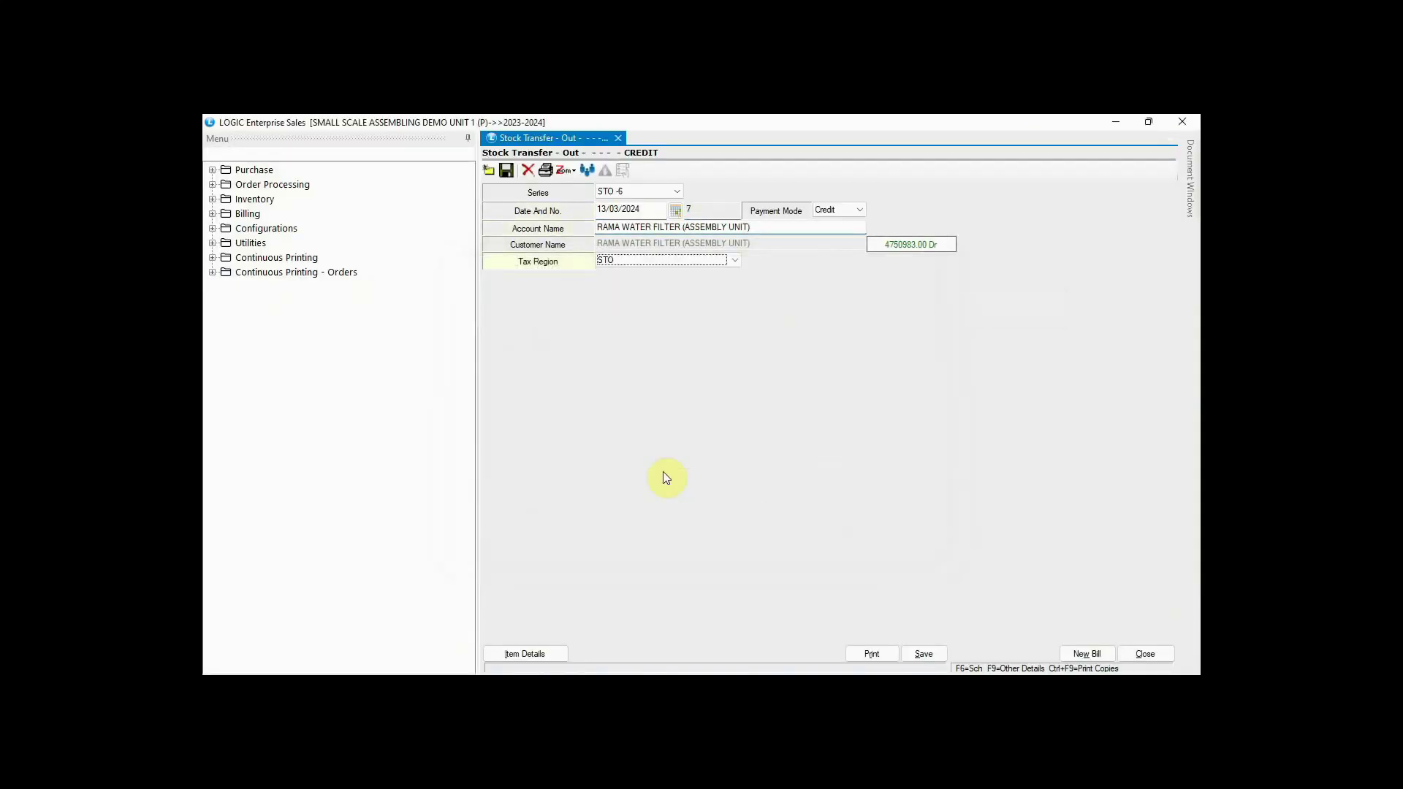
pyautogui.press('Return')
# - Enter CARTOON BOX from lot WF192 with quantity 100, then print the transfer voucher
pyautogui.press('Return')
pyautogui.press('Down')
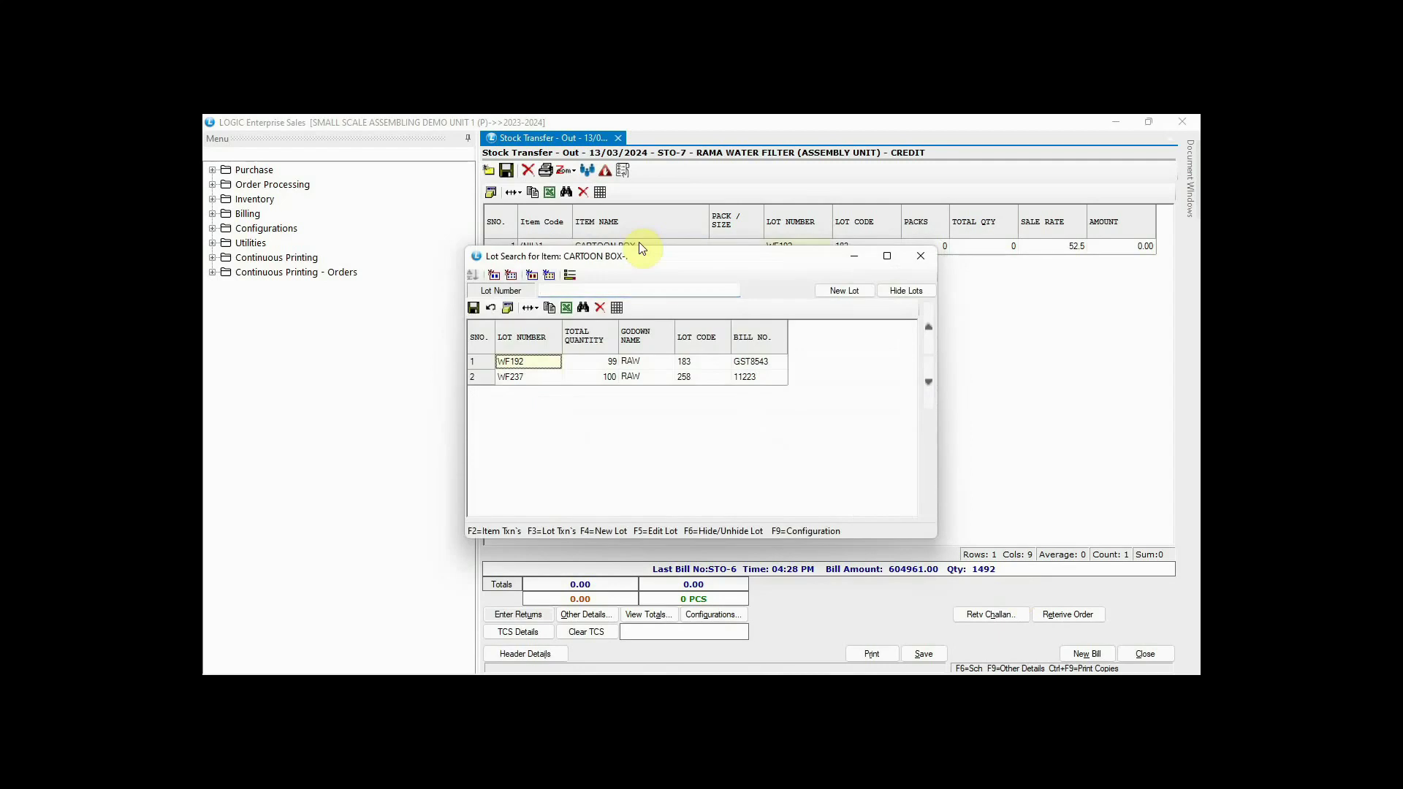
pyautogui.press('Return')
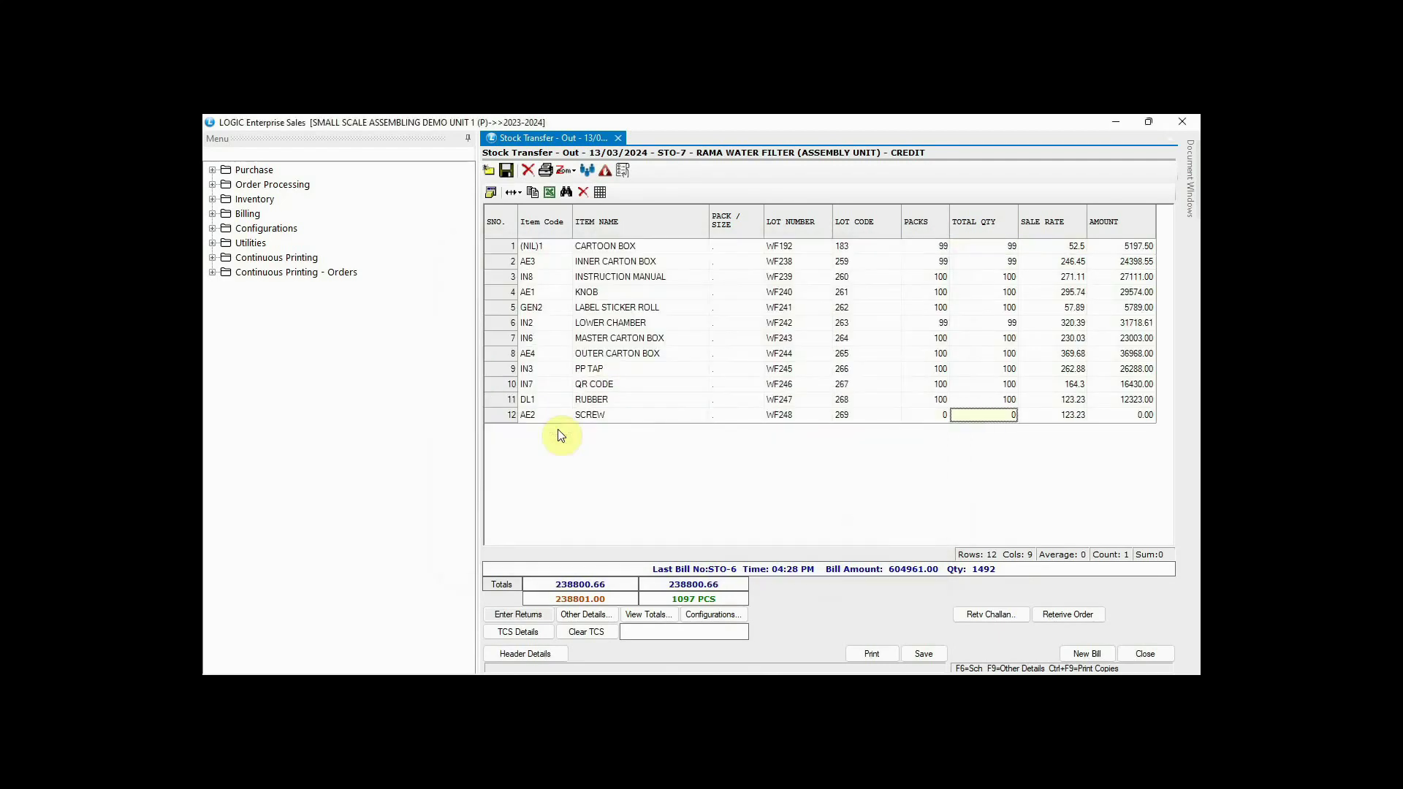
pyautogui.write('100')
pyautogui.press('Return')
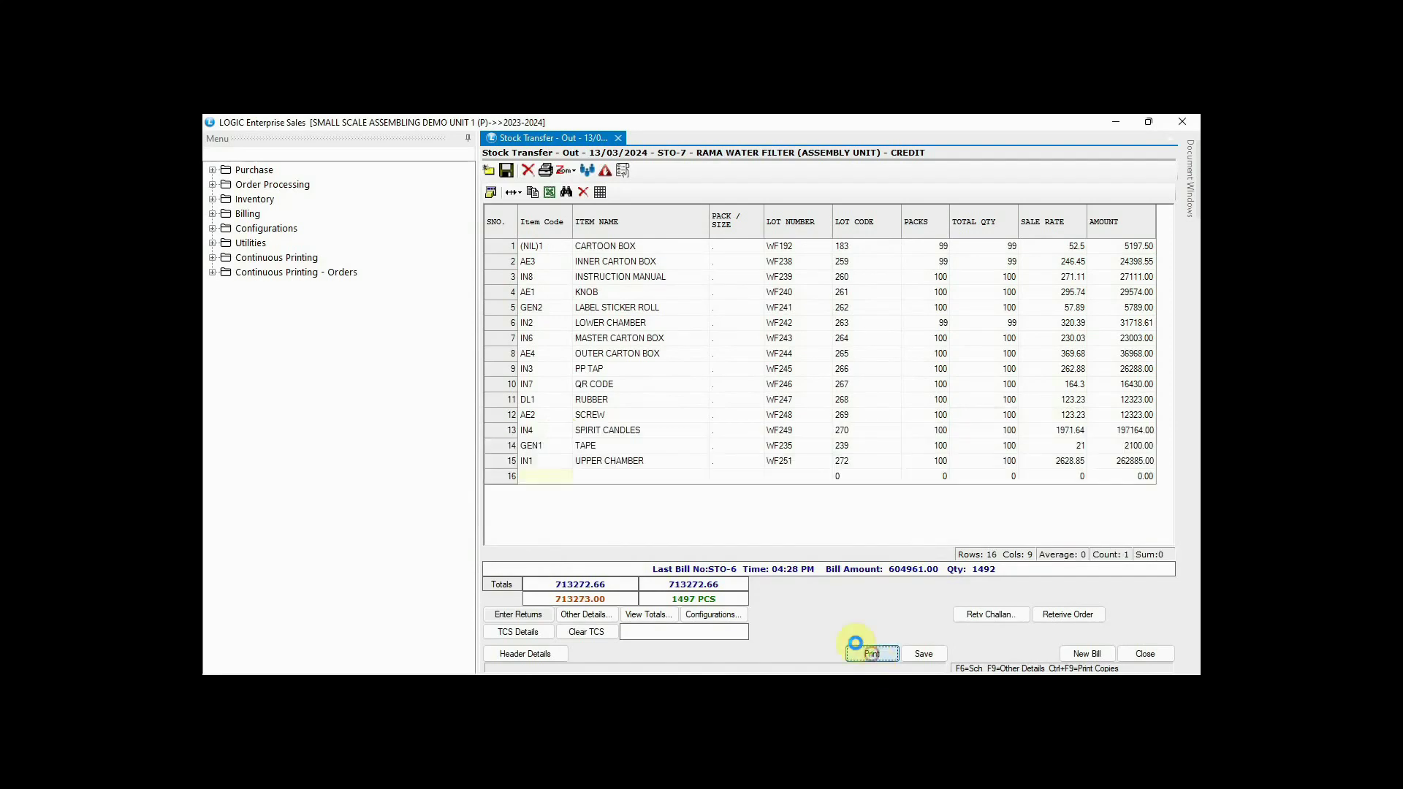
pyautogui.click(864, 651)
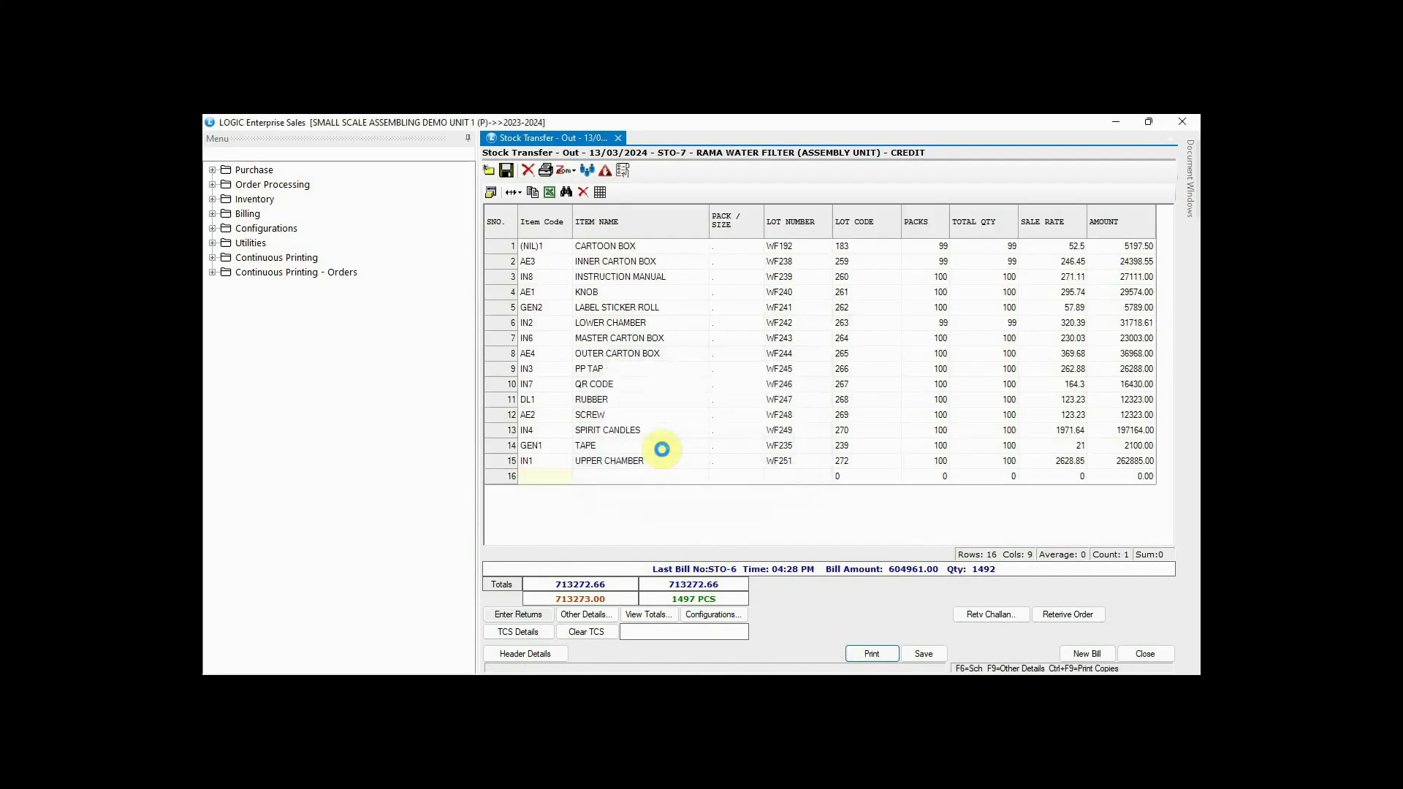
pyautogui.moveTo(1186, 312)
pyautogui.mouseDown()
pyautogui.moveTo(1194, 397)
pyautogui.moveTo(1200, 309)
pyautogui.mouseUp()
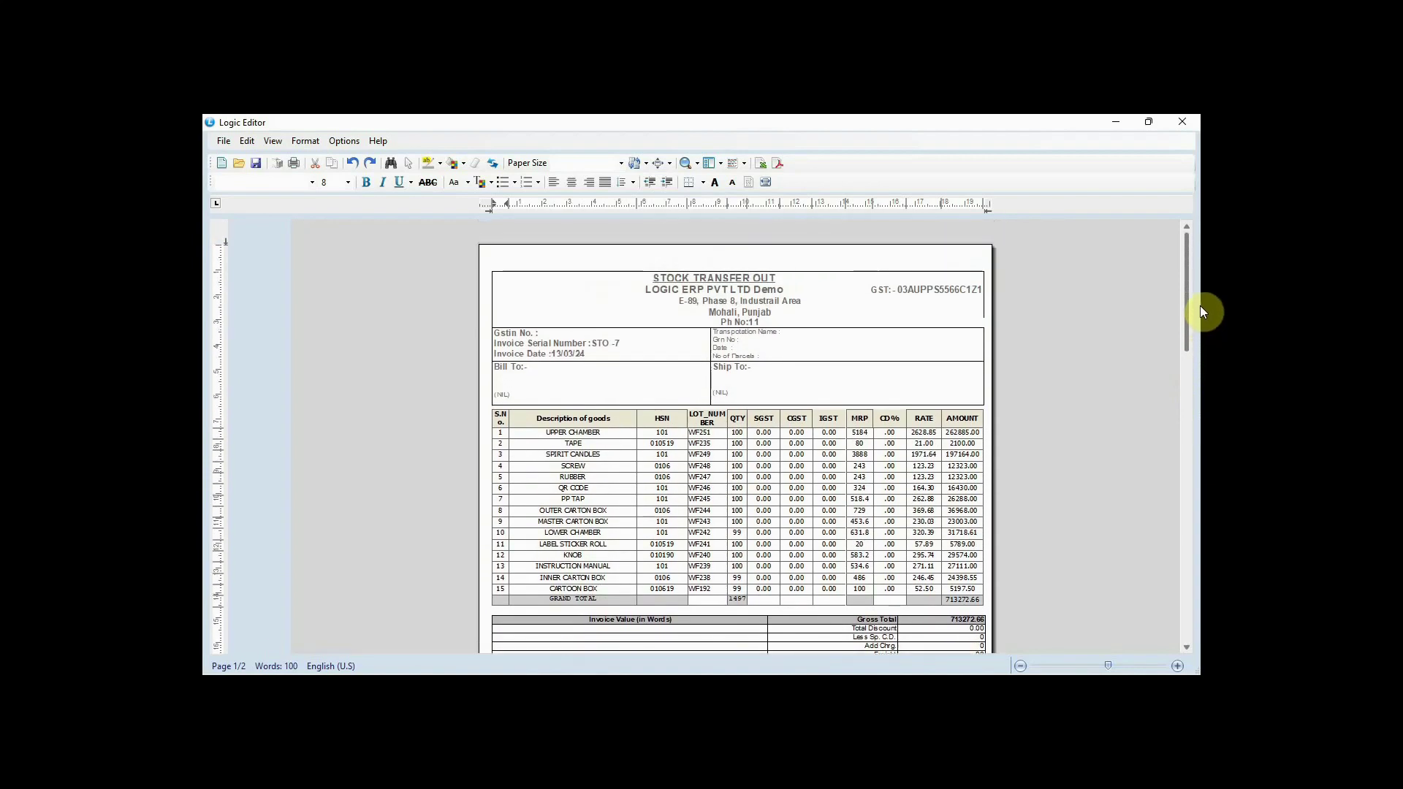
# - Close the STO-7 print preview and the Stock Transfer voucher
pyautogui.press('Escape')
pyautogui.press('Escape')
pyautogui.click(329, 507)
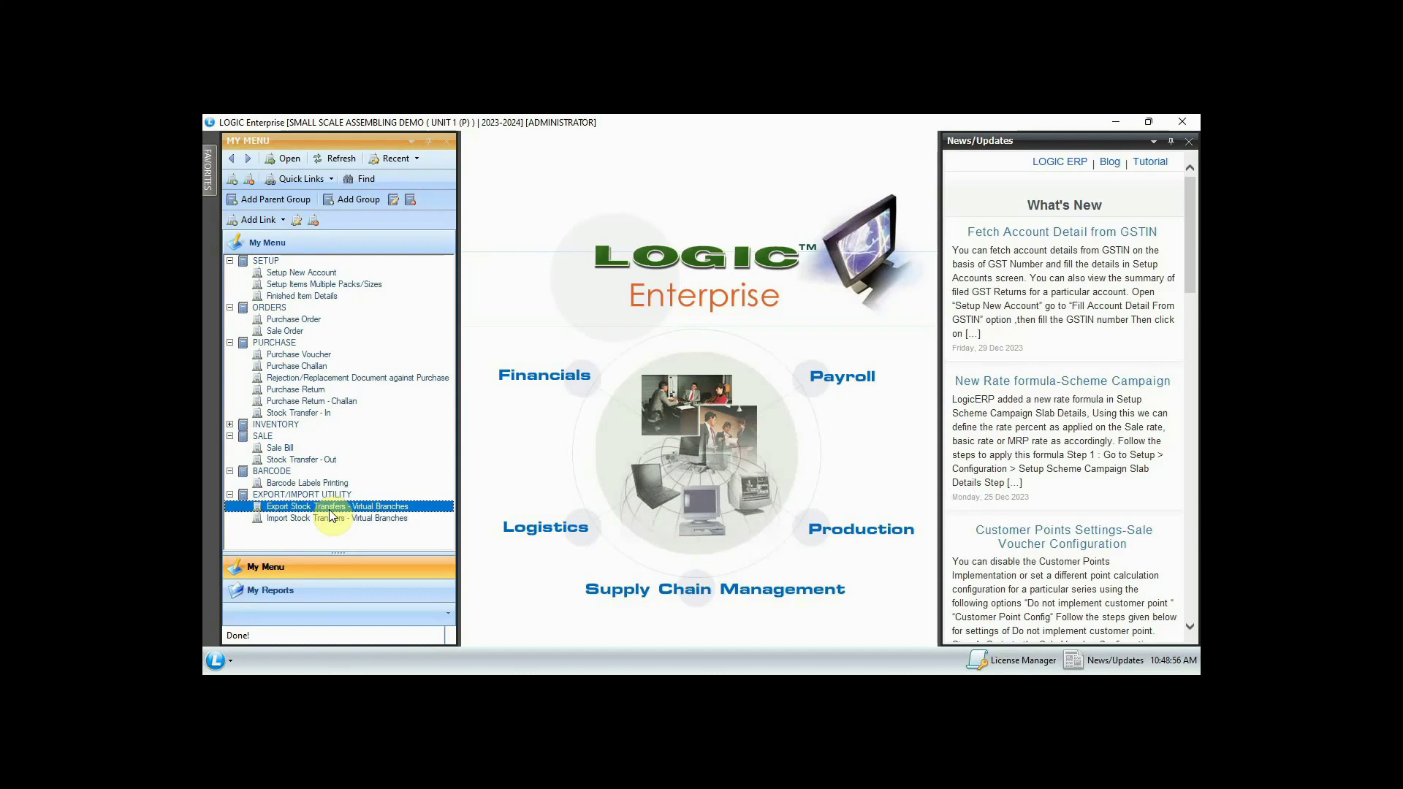
# - Export STO-7 to virtual branch UNIT 2 (A) with EXPORT BILL set to YES
pyautogui.doubleClick(330, 510)
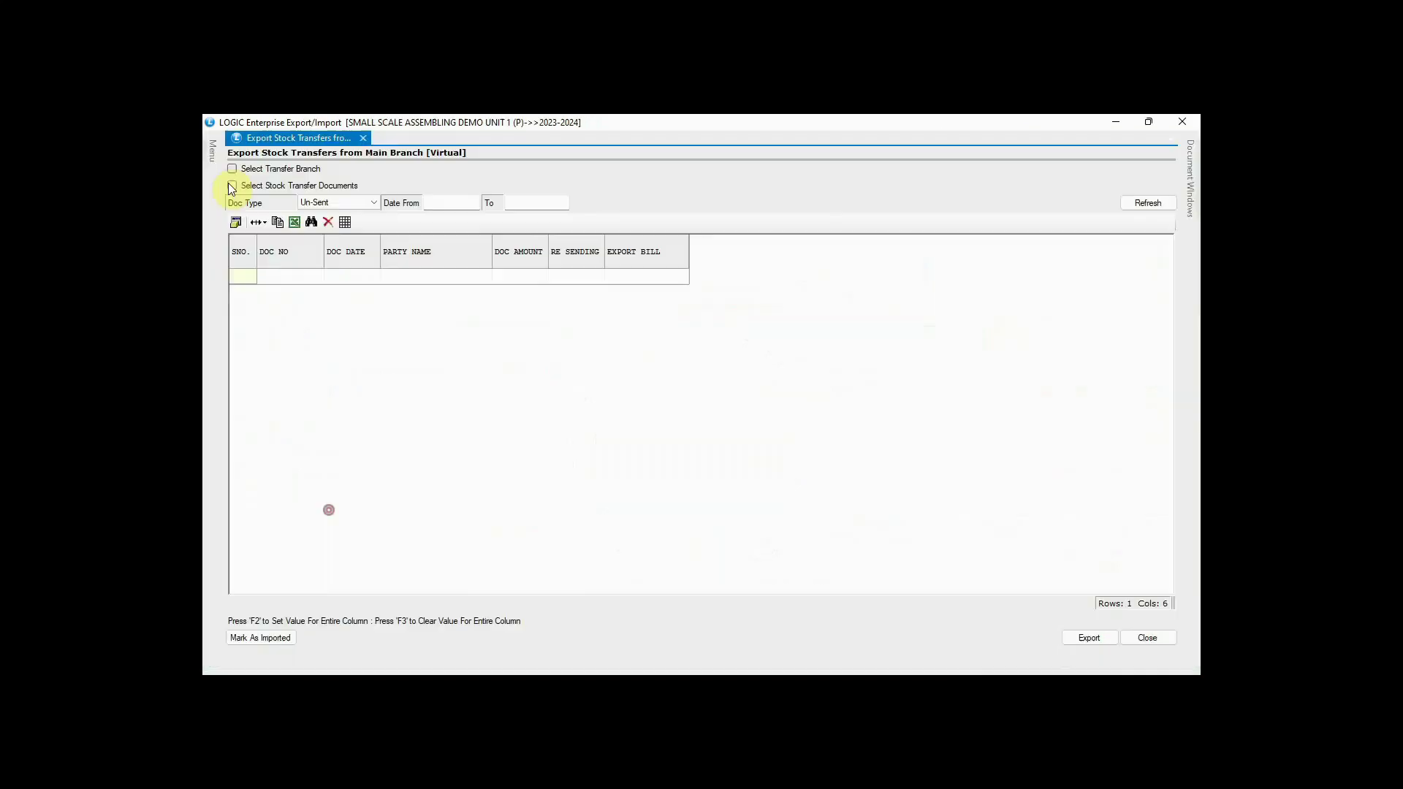
pyautogui.click(232, 169)
pyautogui.click(496, 355)
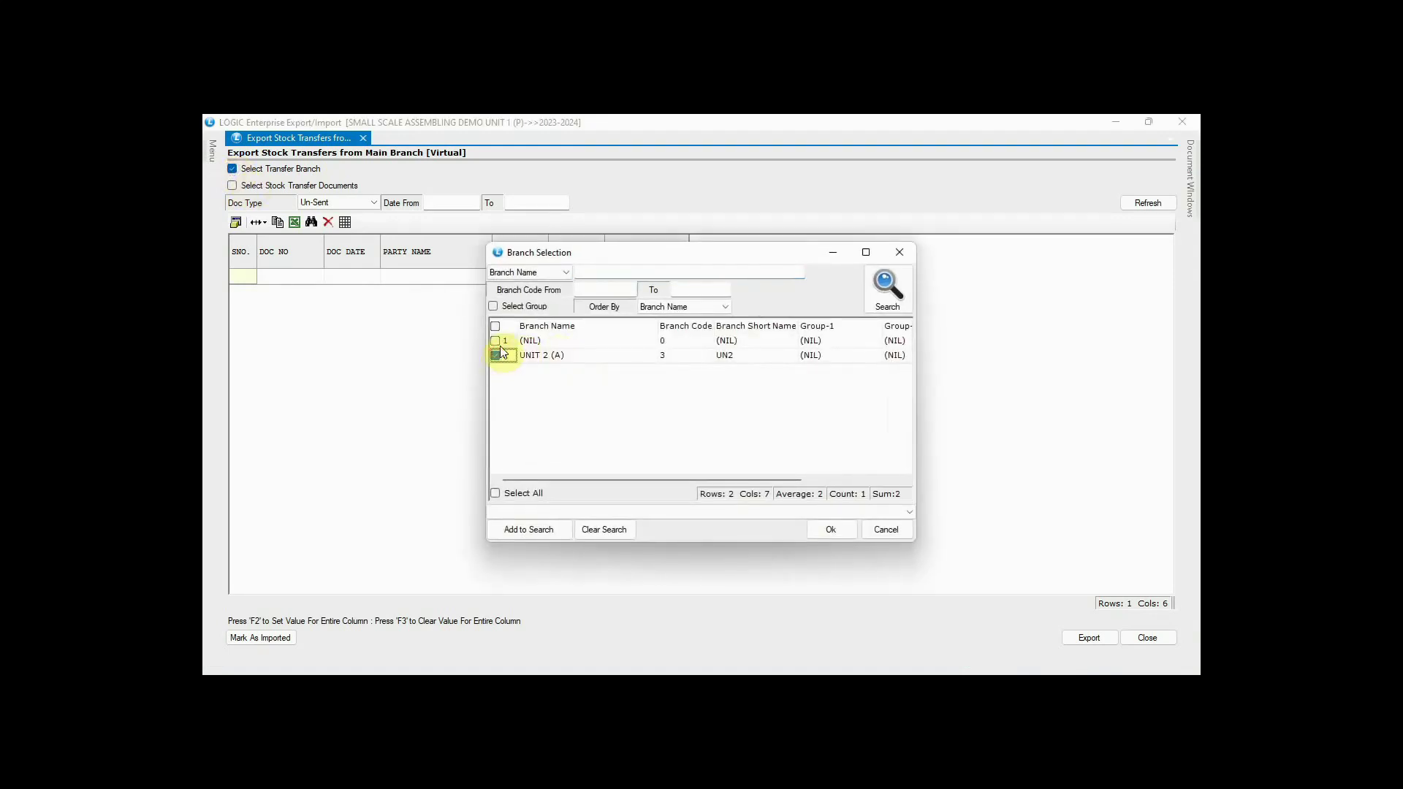
pyautogui.click(824, 529)
pyautogui.click(1145, 201)
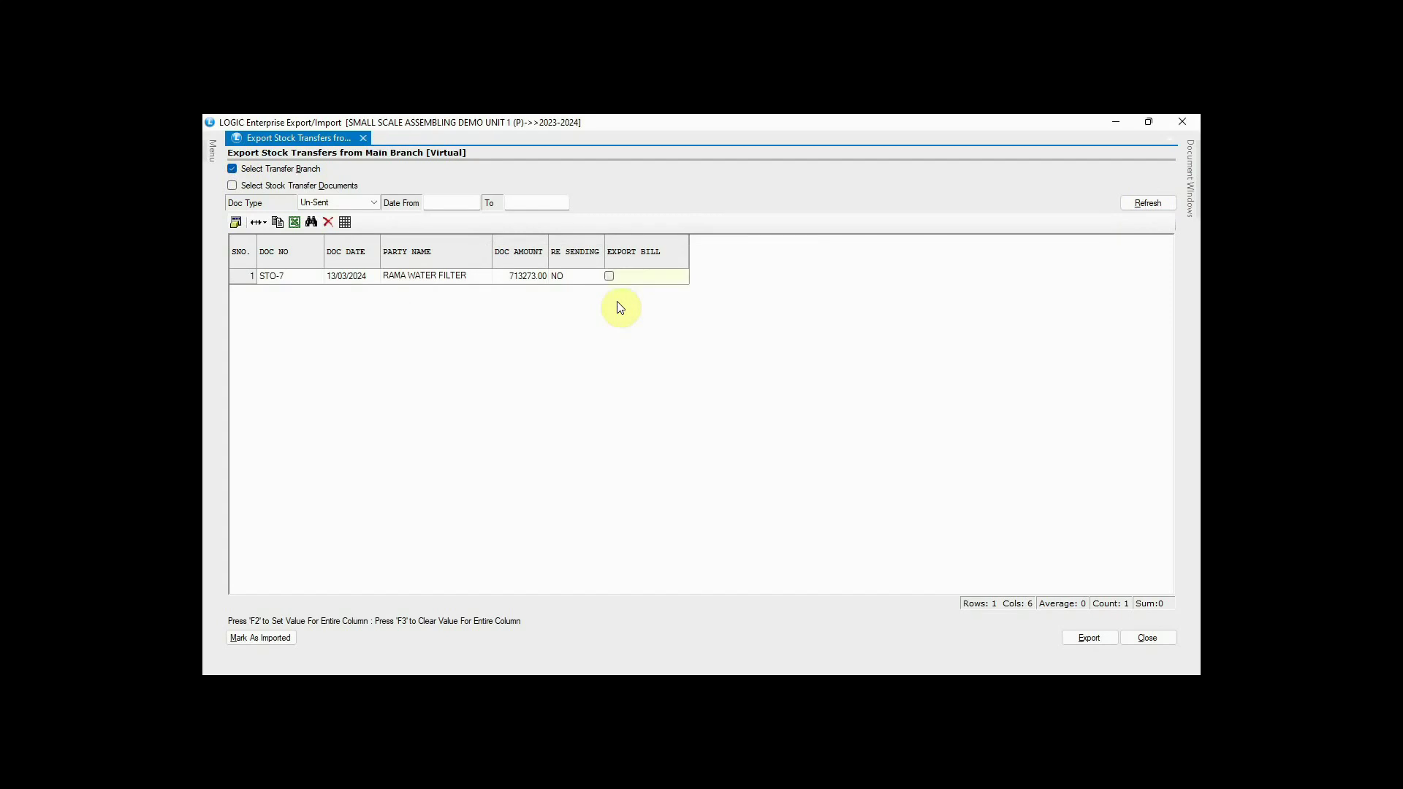
pyautogui.press('F2')
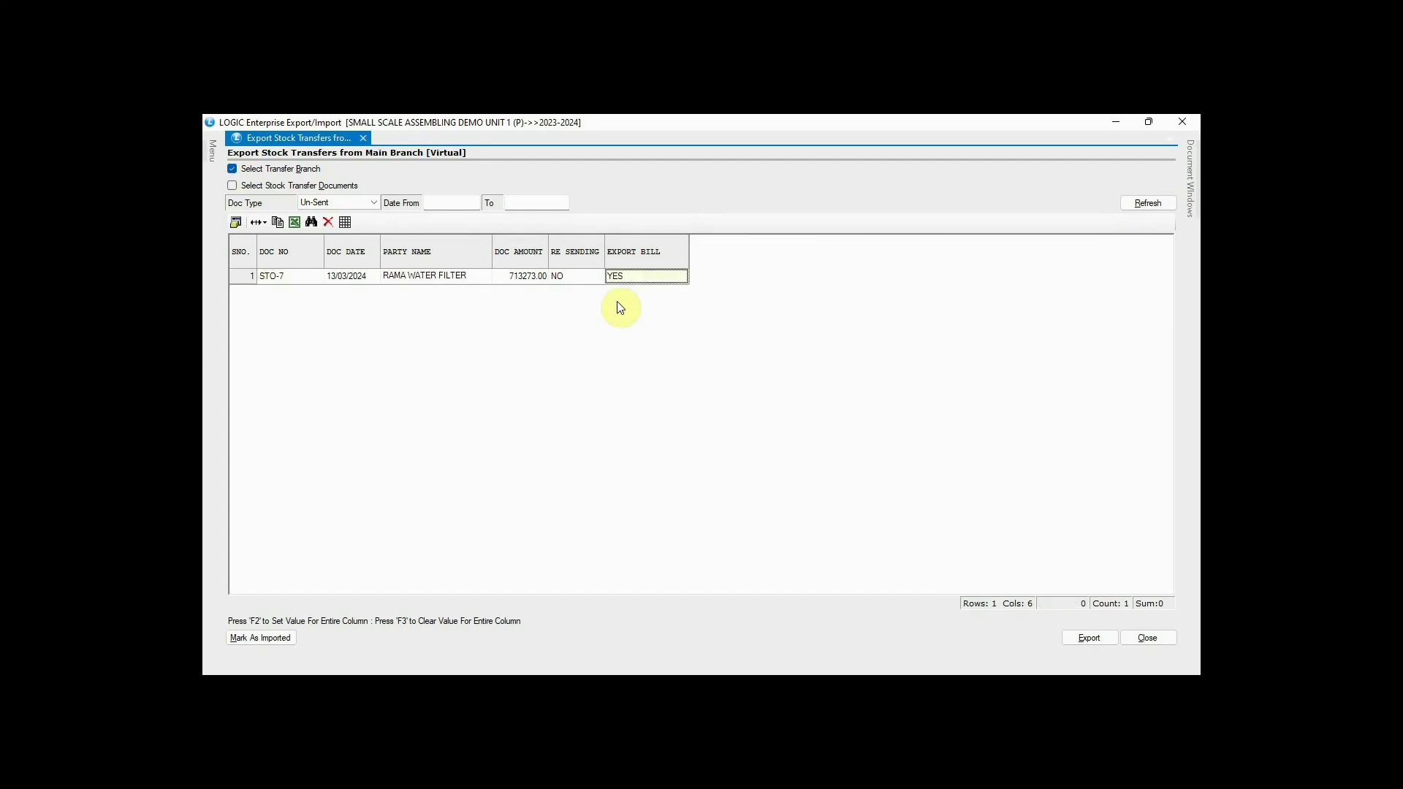
pyautogui.click(1086, 637)
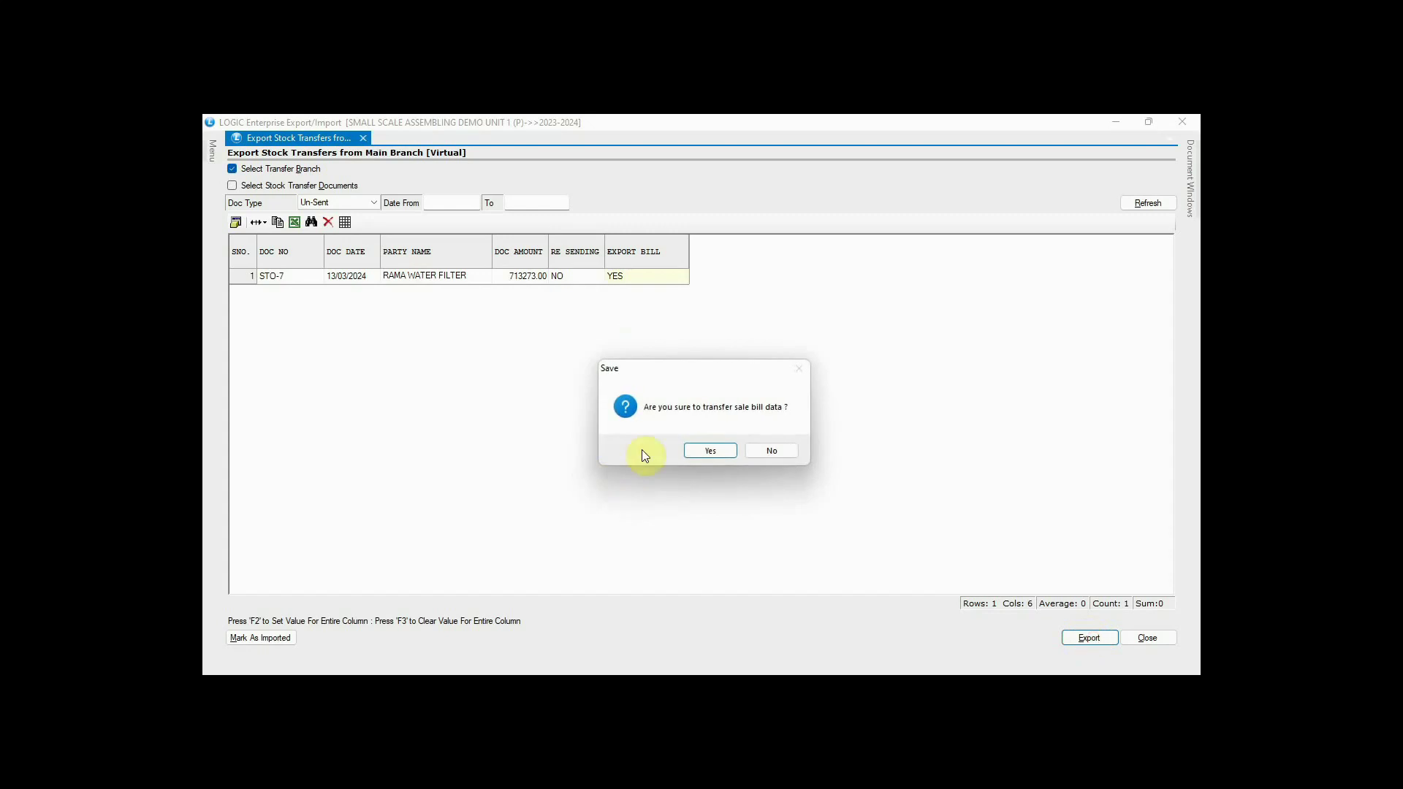
pyautogui.click(703, 448)
pyautogui.click(214, 660)
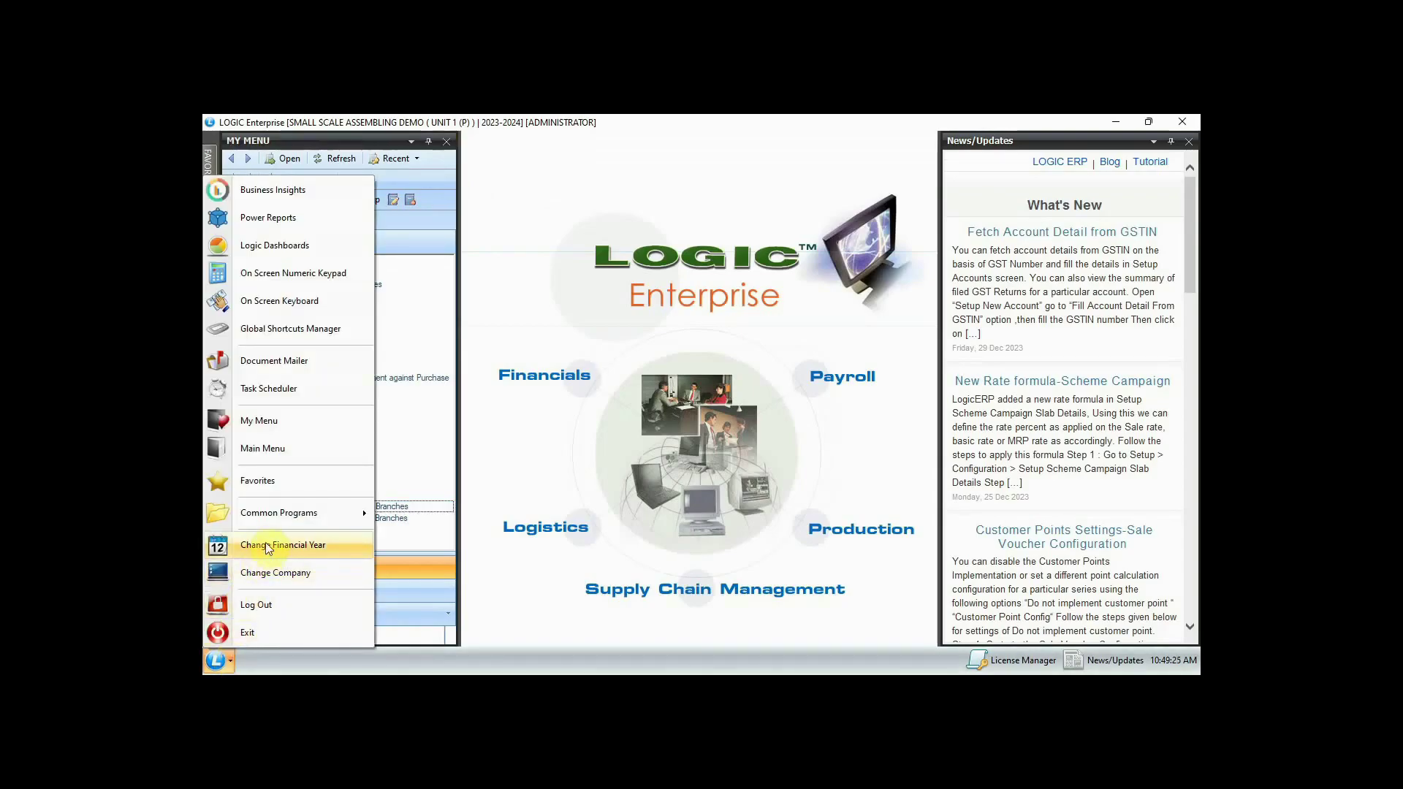
# - Log out, log back in to branch UNIT 2 (A), and expand Export/Import Utility
pyautogui.click(252, 604)
pyautogui.click(748, 450)
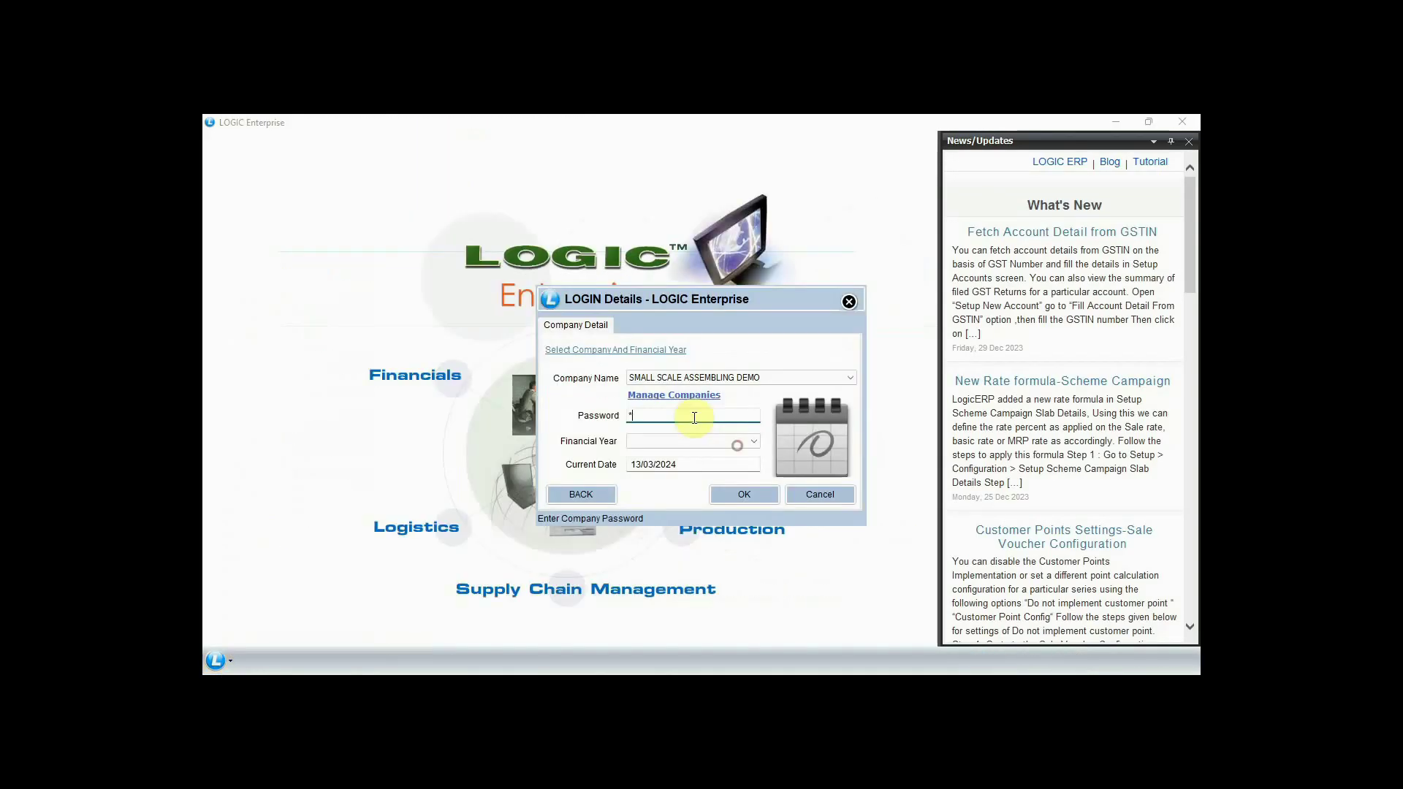
pyautogui.press('Return')
pyautogui.press('Down')
pyautogui.press('Down')
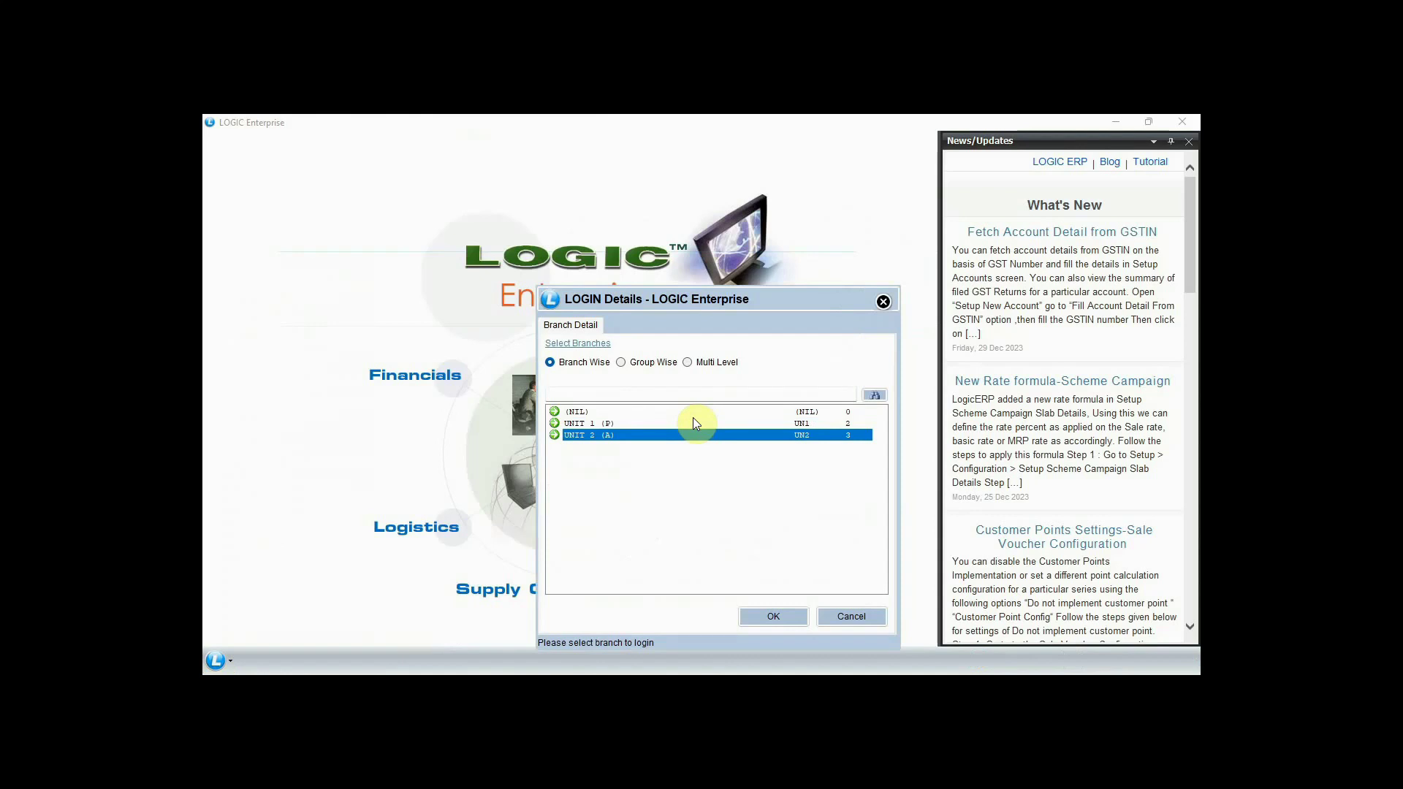
pyautogui.press('Return')
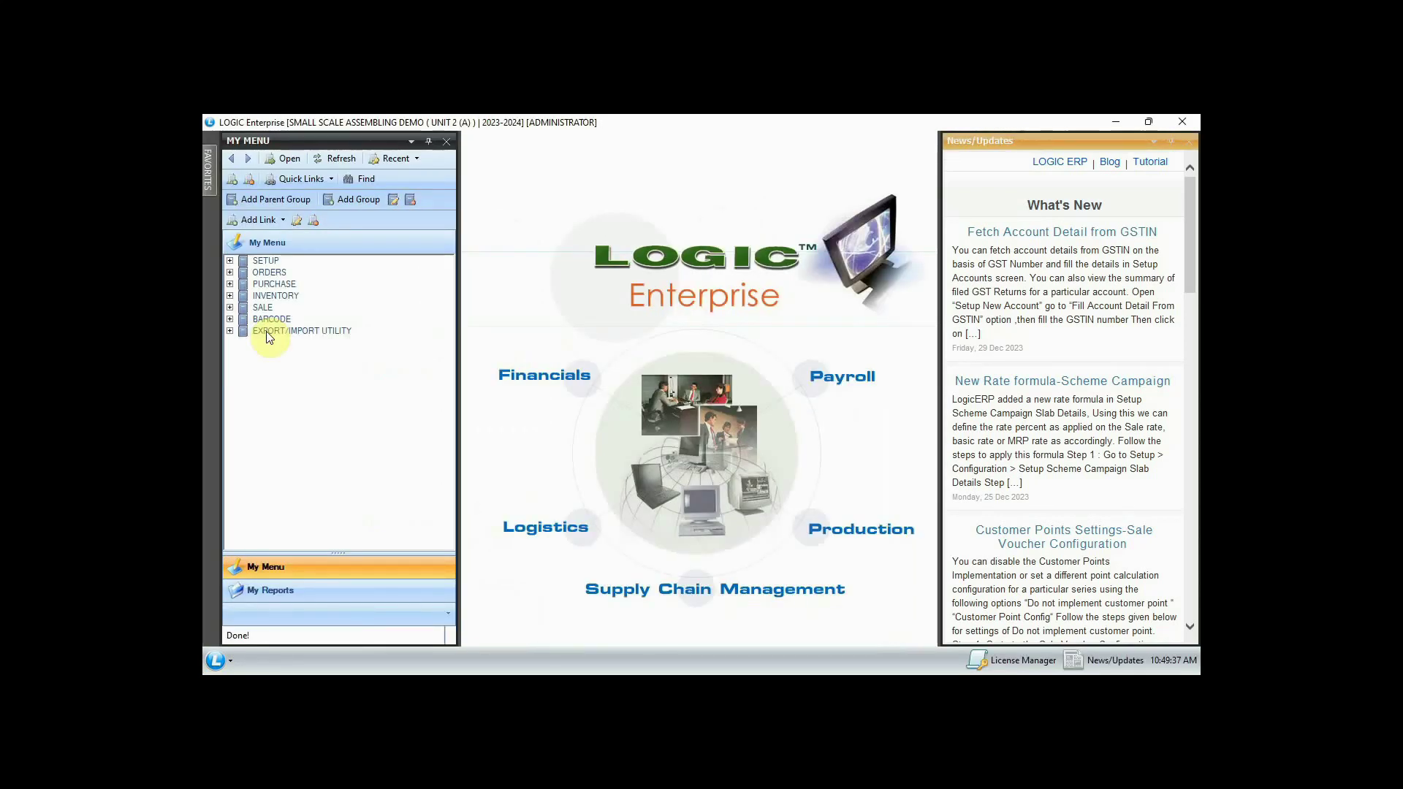
pyautogui.click(230, 331)
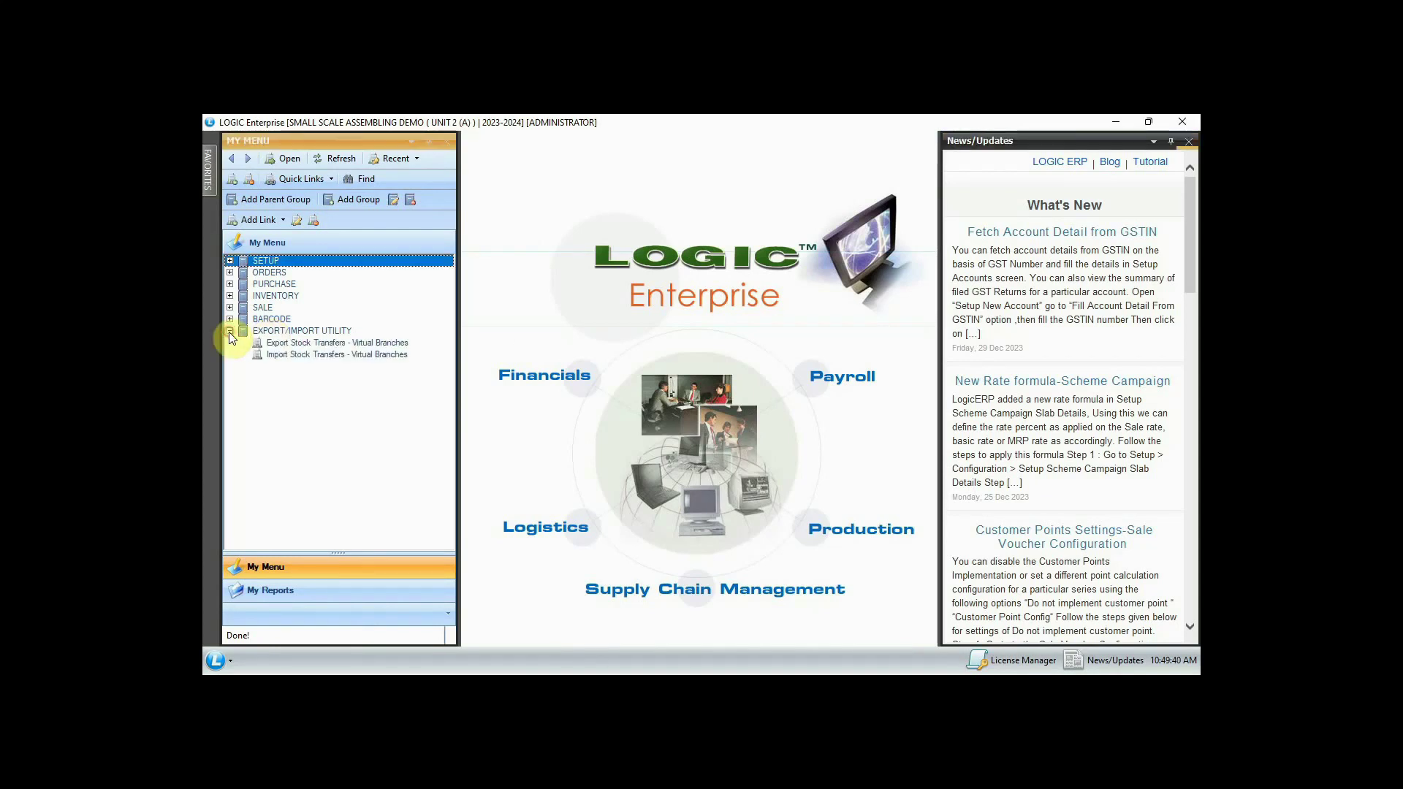
# - In Import Stock Transfers - Virtual Branches, select the sending branch and refresh pending transfers
pyautogui.doubleClick(317, 353)
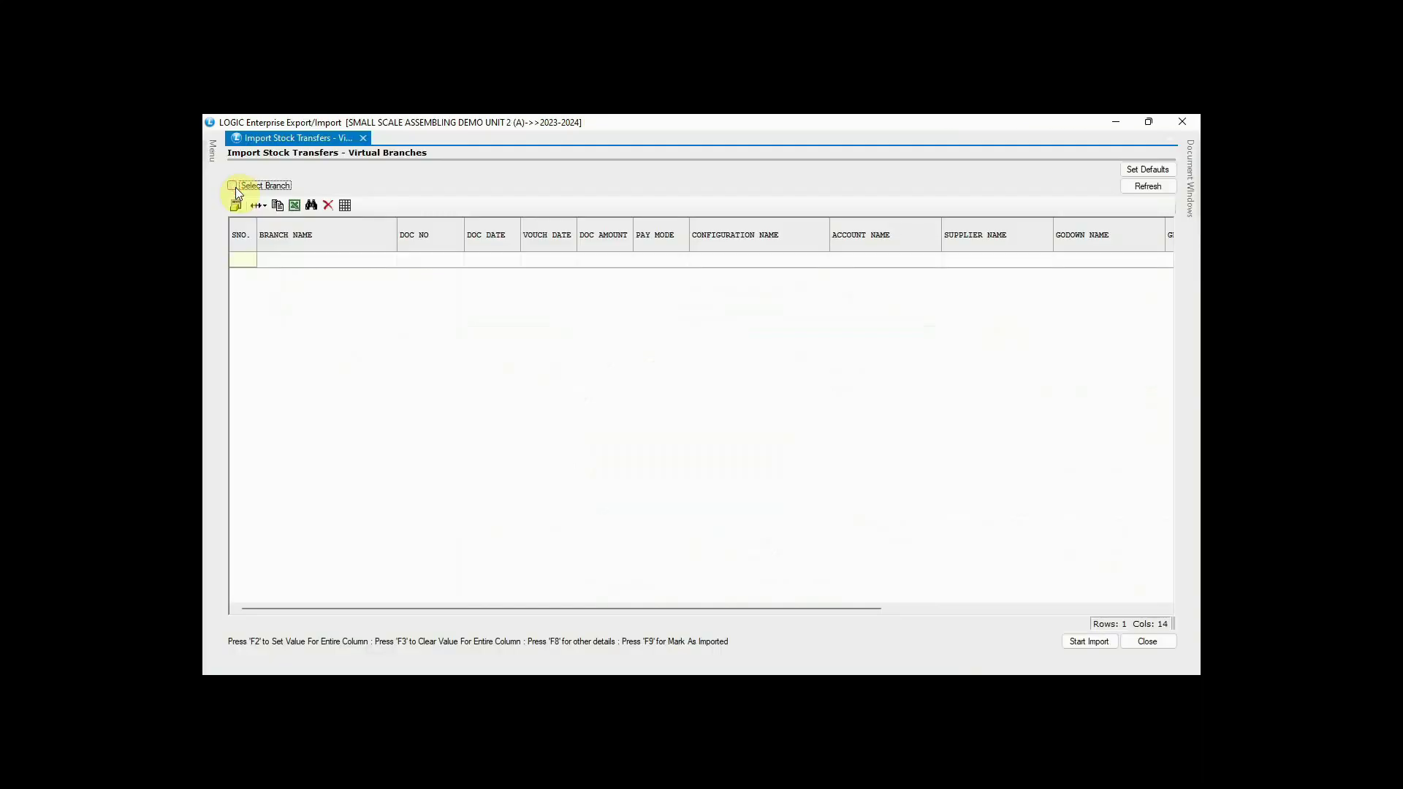
pyautogui.click(233, 186)
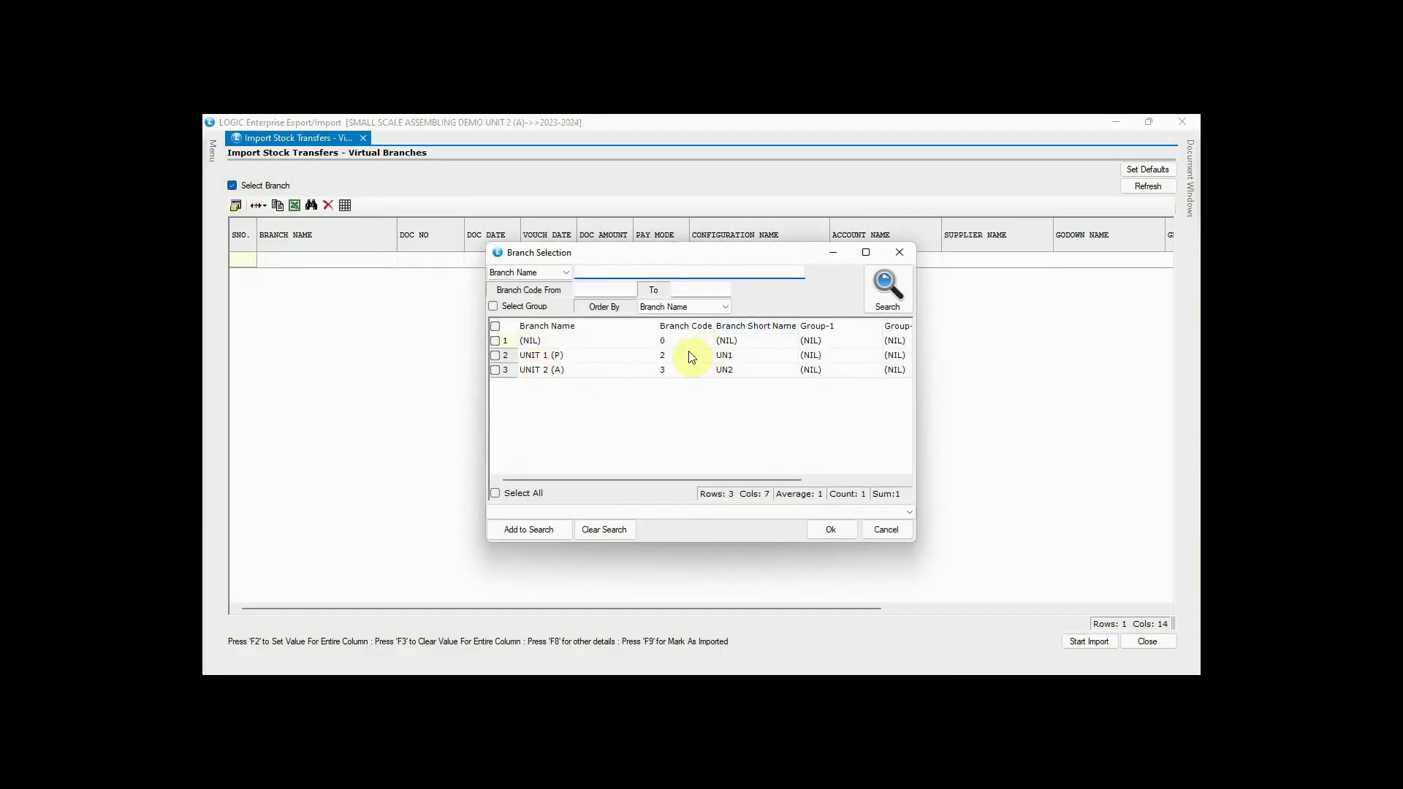
pyautogui.click(495, 369)
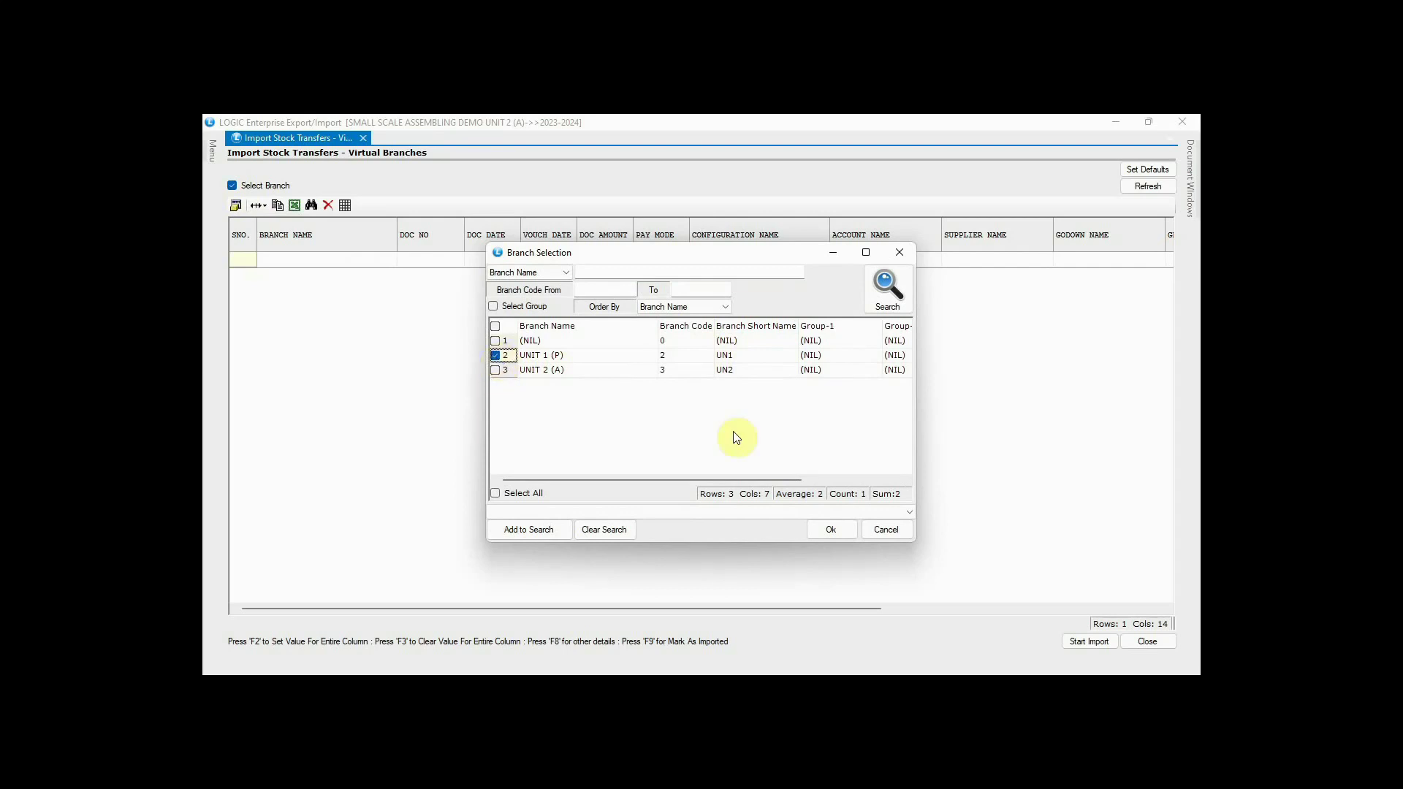
pyautogui.click(831, 529)
pyautogui.click(1145, 190)
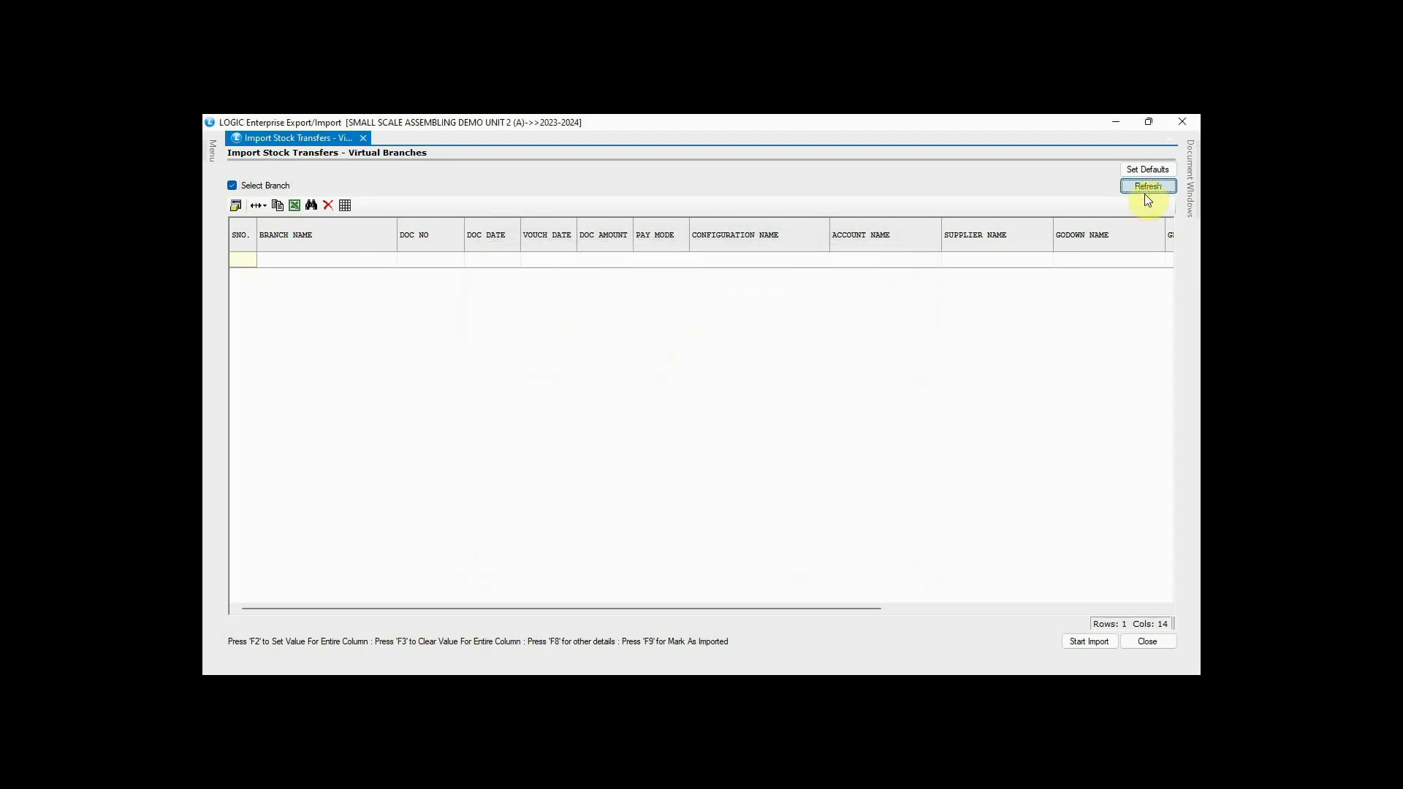
# - Import STO-7 with STO IN configuration into RAW MATERIAL GODOWN
pyautogui.click(774, 262)
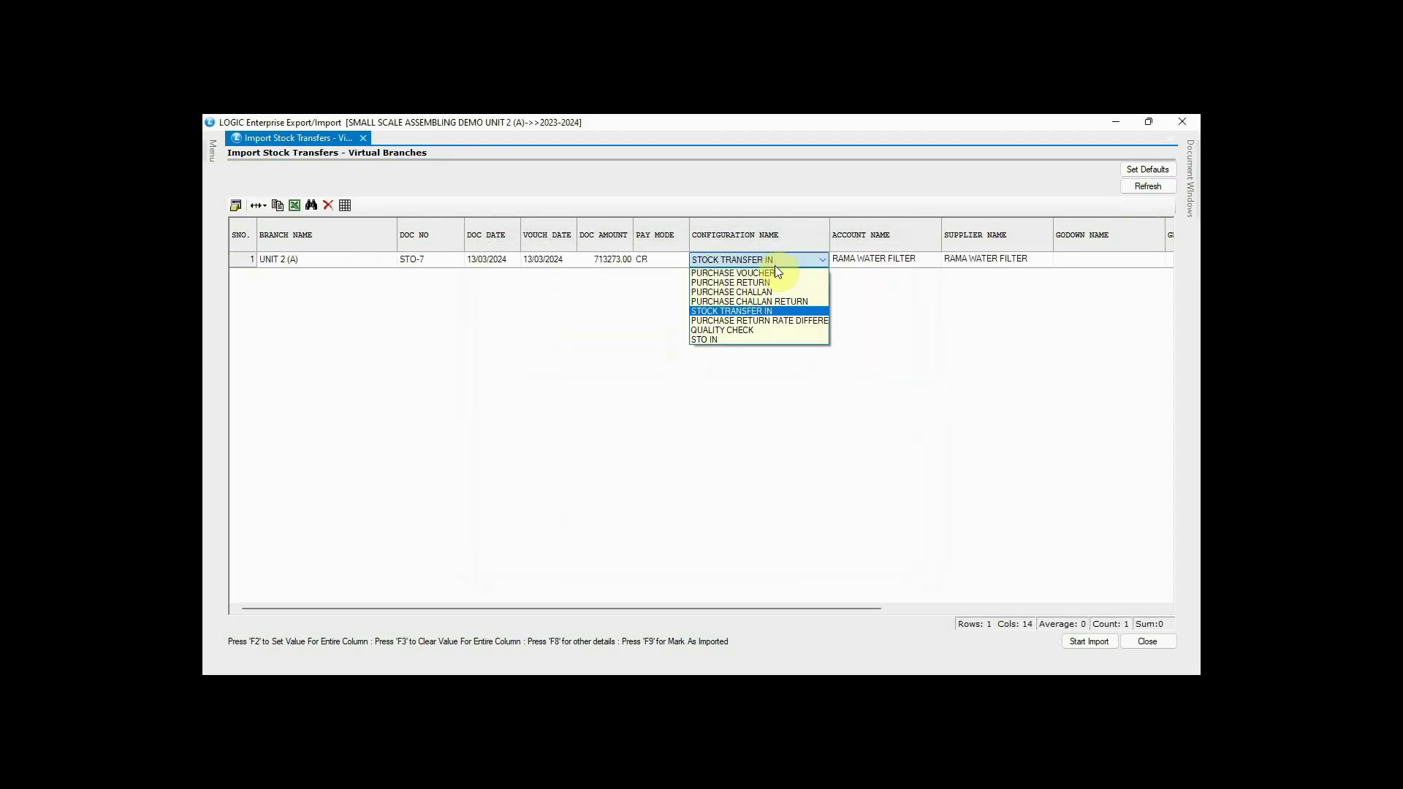
pyautogui.click(712, 341)
pyautogui.press('Return')
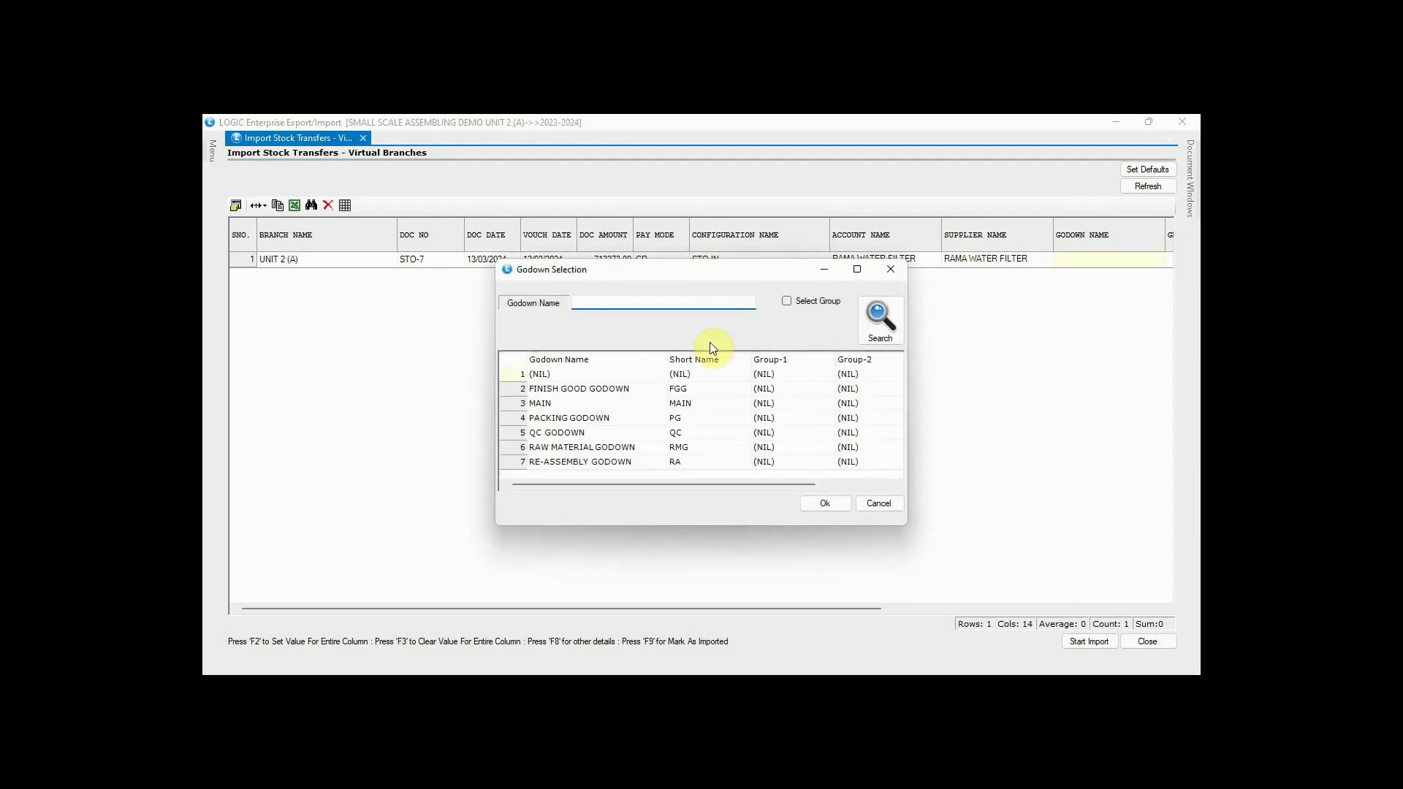
pyautogui.click(591, 447)
pyautogui.click(827, 506)
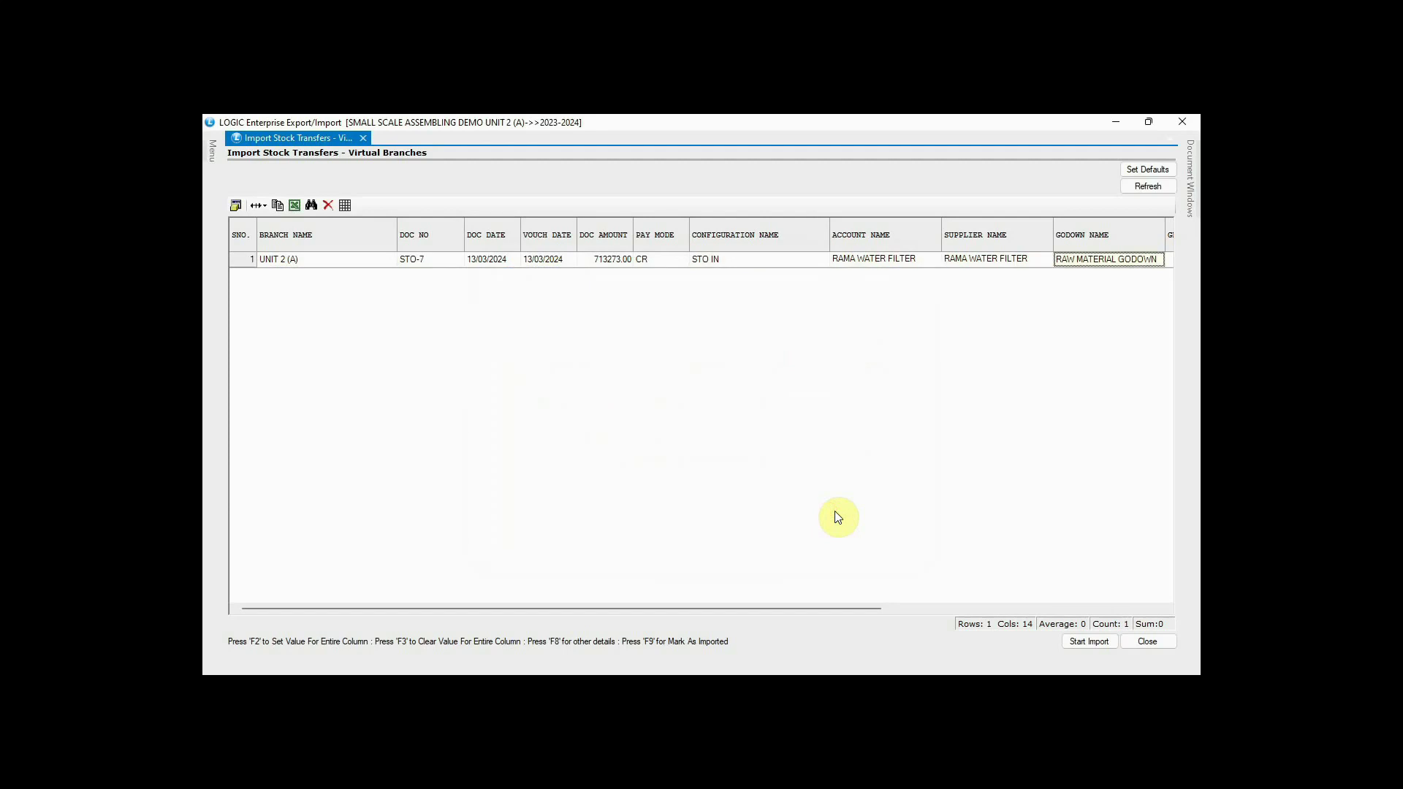
pyautogui.press('Return')
pyautogui.press('Return')
pyautogui.press('space')
pyautogui.press('Return')
pyautogui.click(1074, 646)
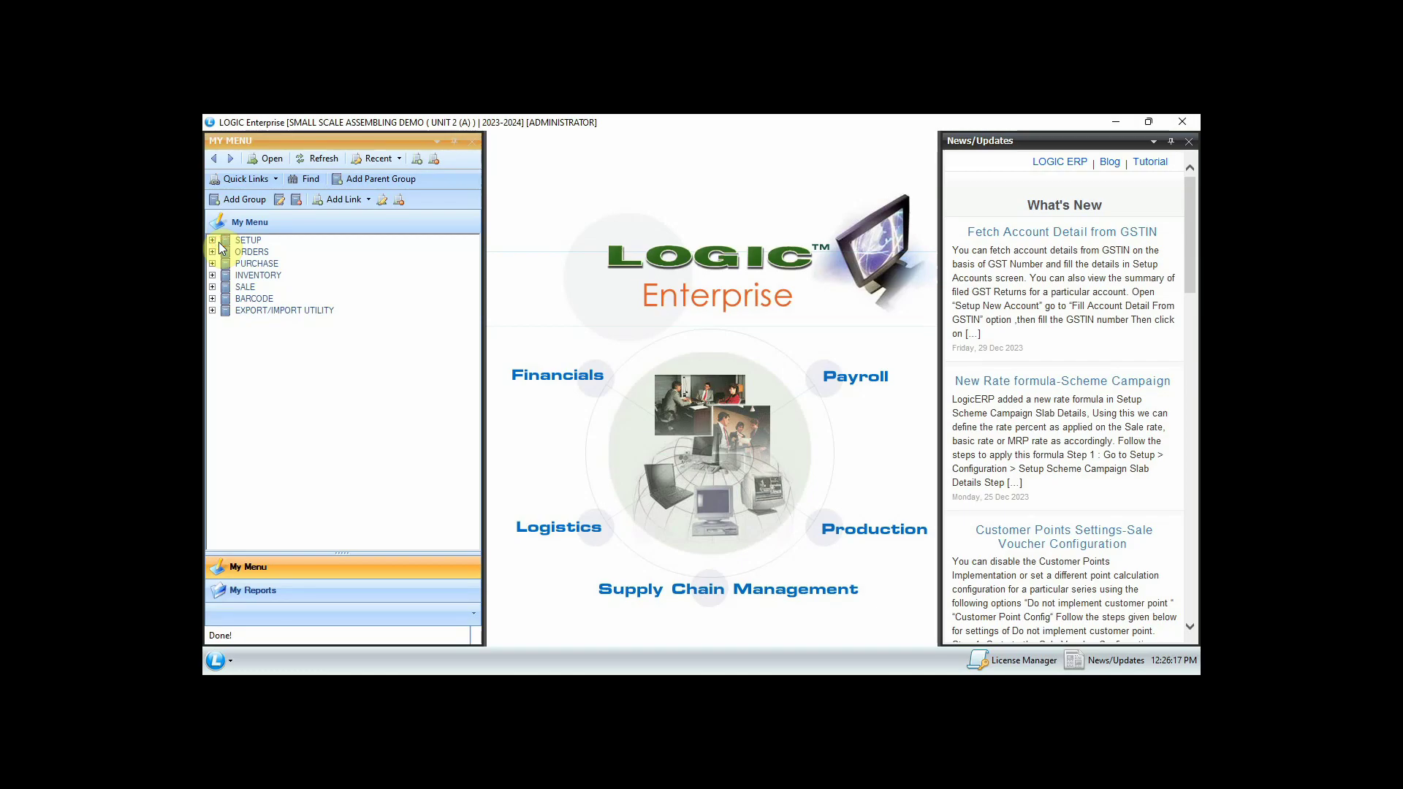
pyautogui.doubleClick(223, 241)
pyautogui.click(284, 299)
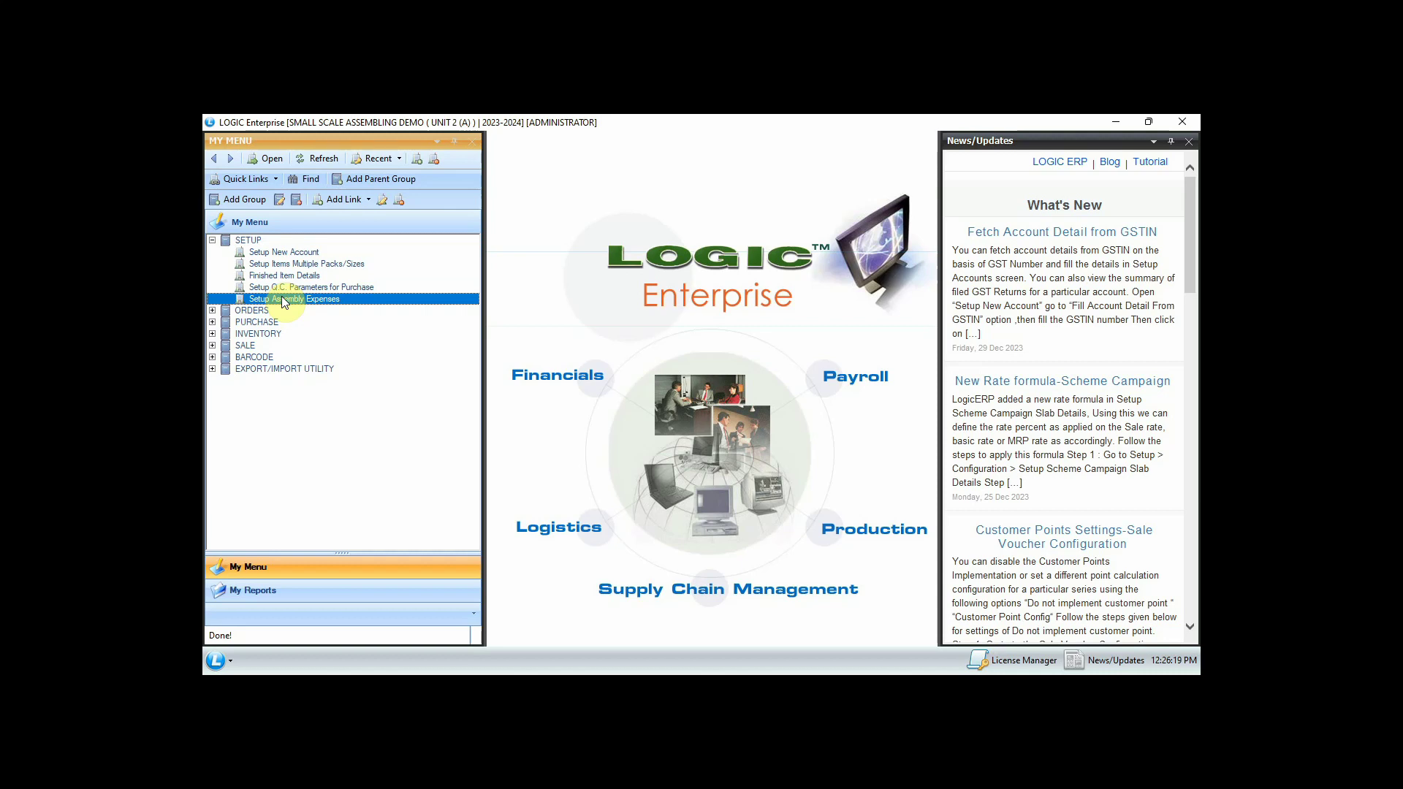
pyautogui.doubleClick(282, 297)
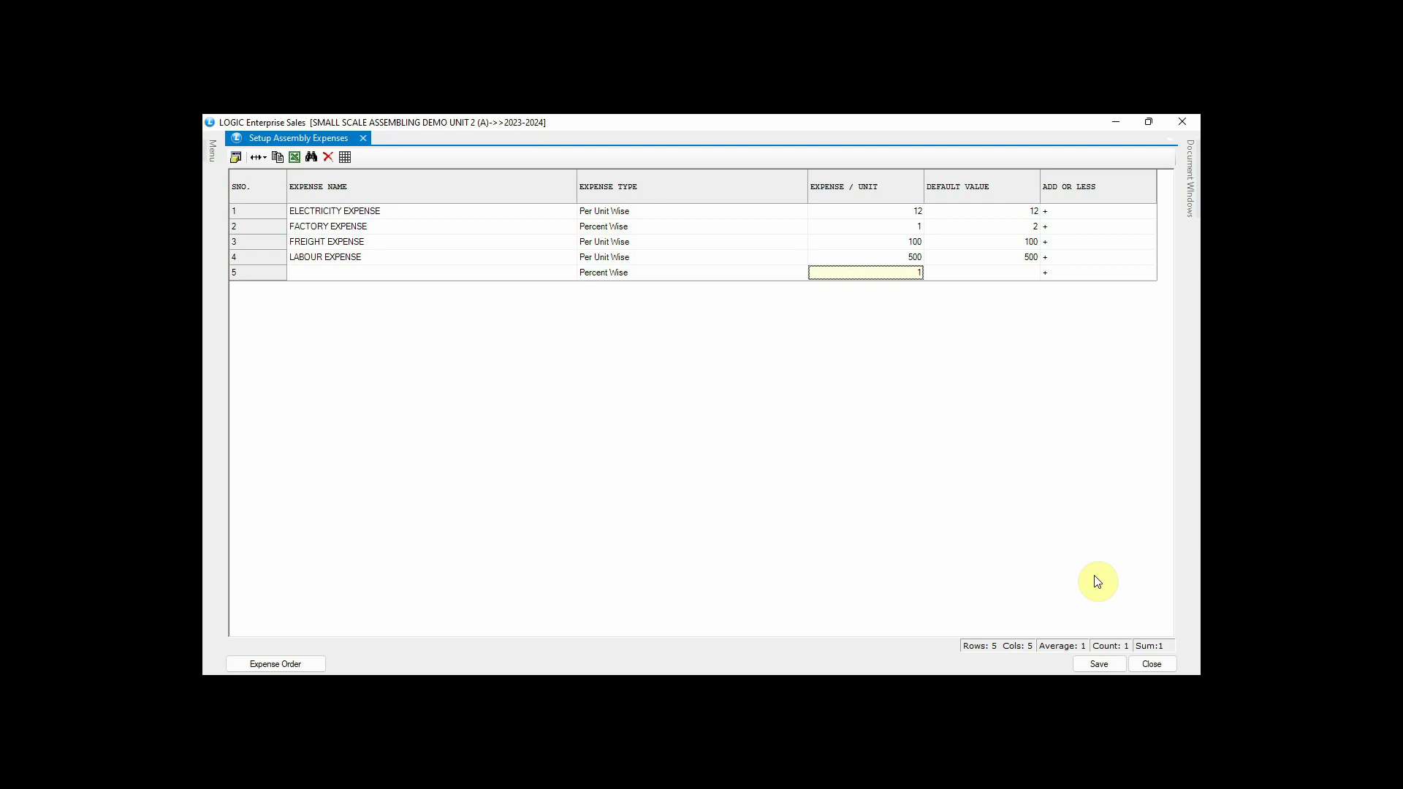
pyautogui.click(1138, 665)
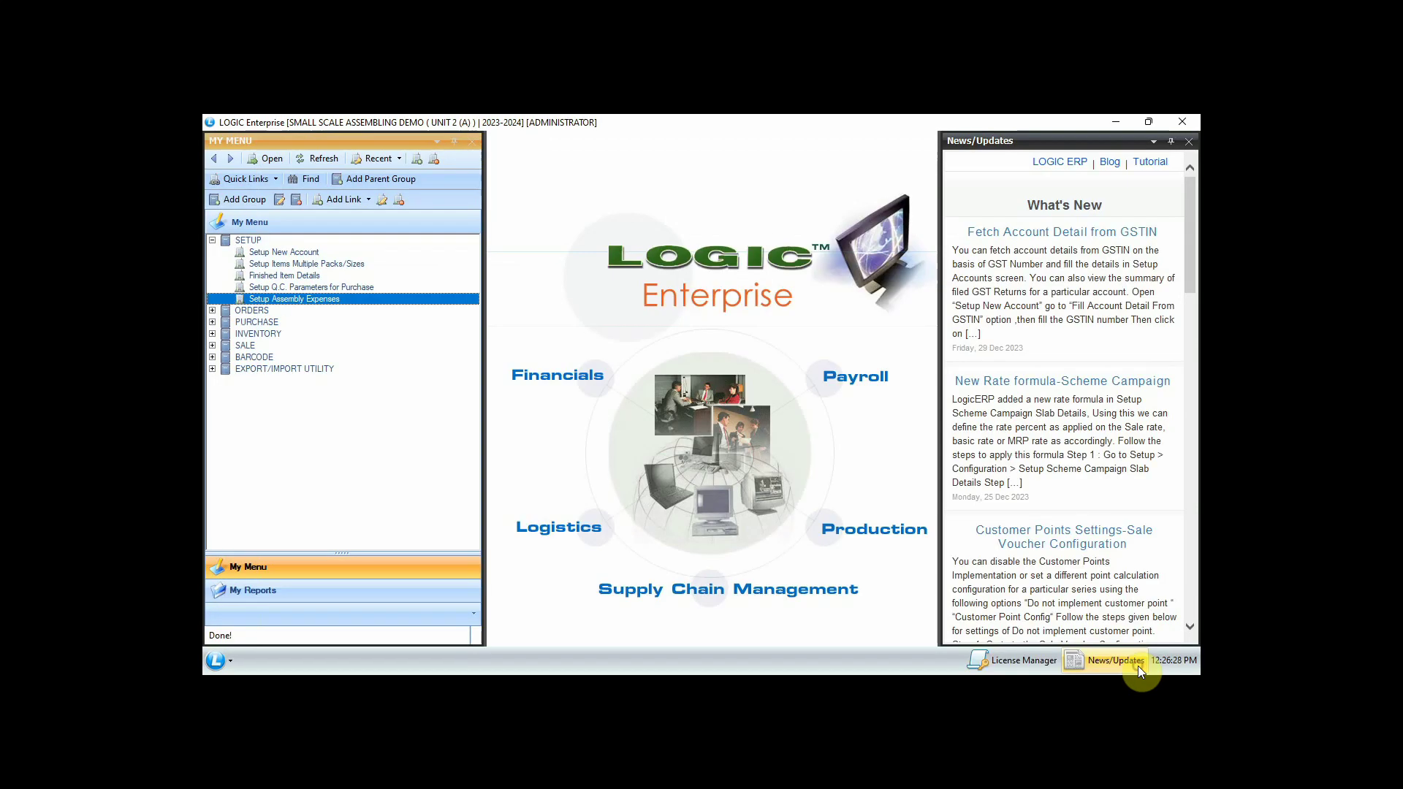
pyautogui.click(212, 240)
# - Open Inventory > Assembling and select finished item RAMA GRAVITY with quantity 1
pyautogui.click(257, 275)
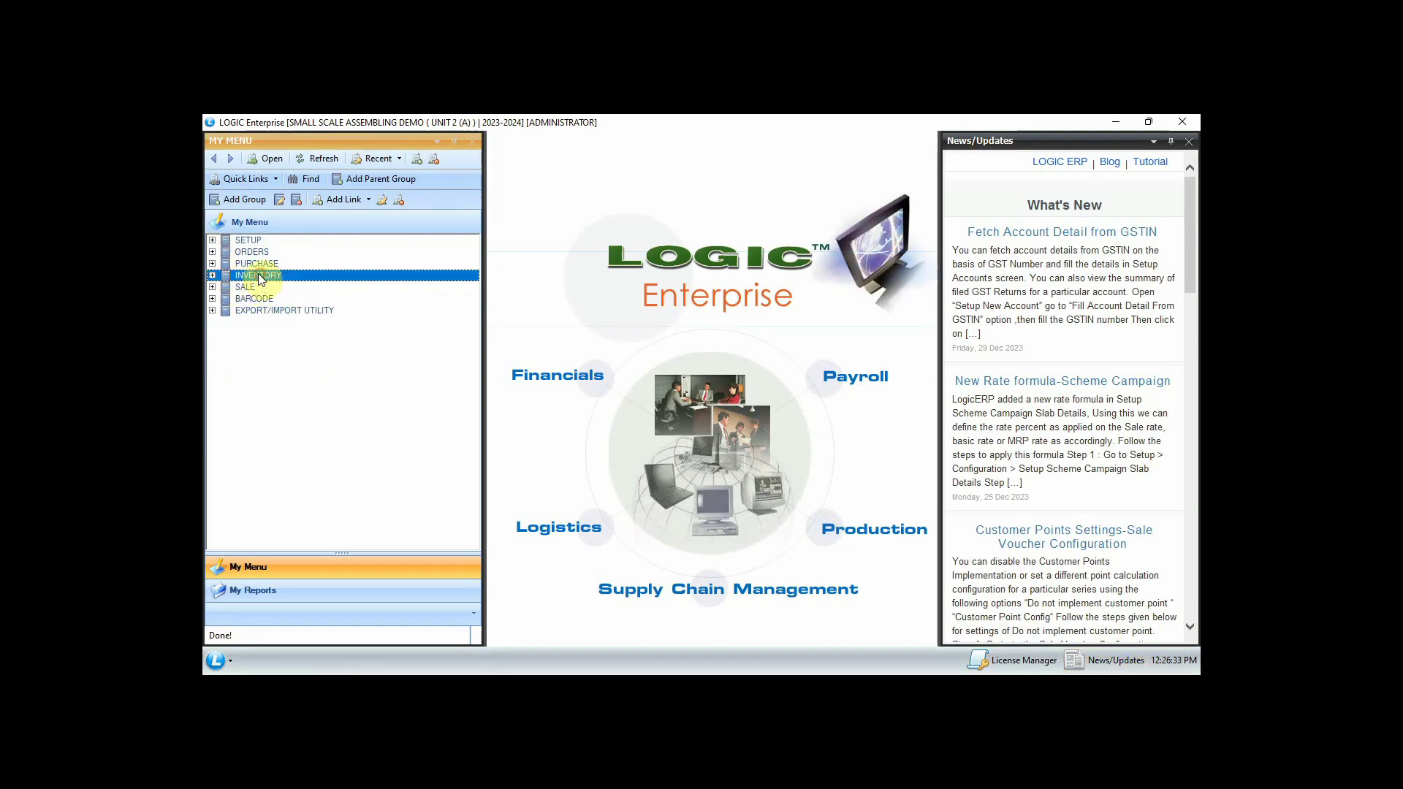
pyautogui.click(212, 275)
pyautogui.doubleClick(266, 287)
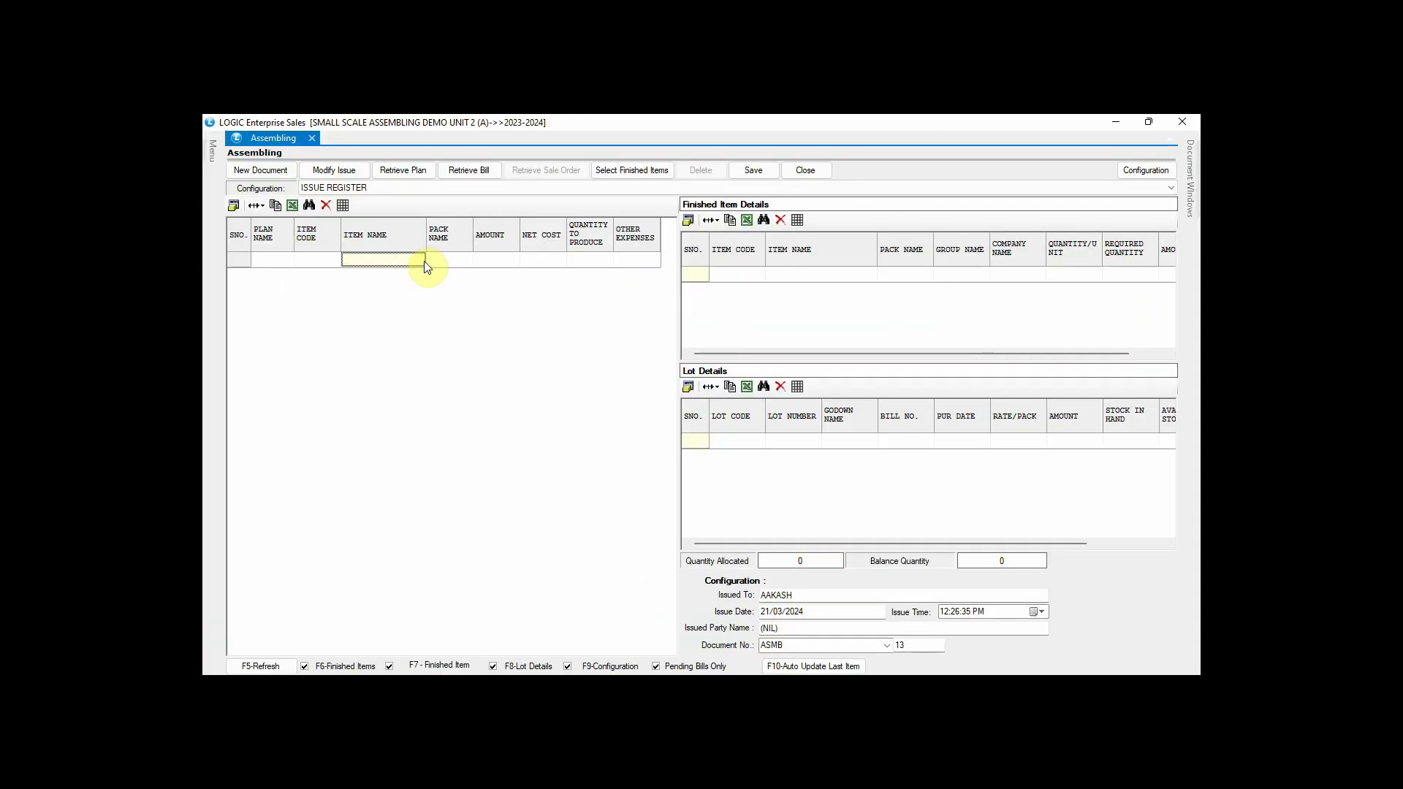
pyautogui.click(658, 170)
pyautogui.click(473, 386)
pyautogui.click(906, 536)
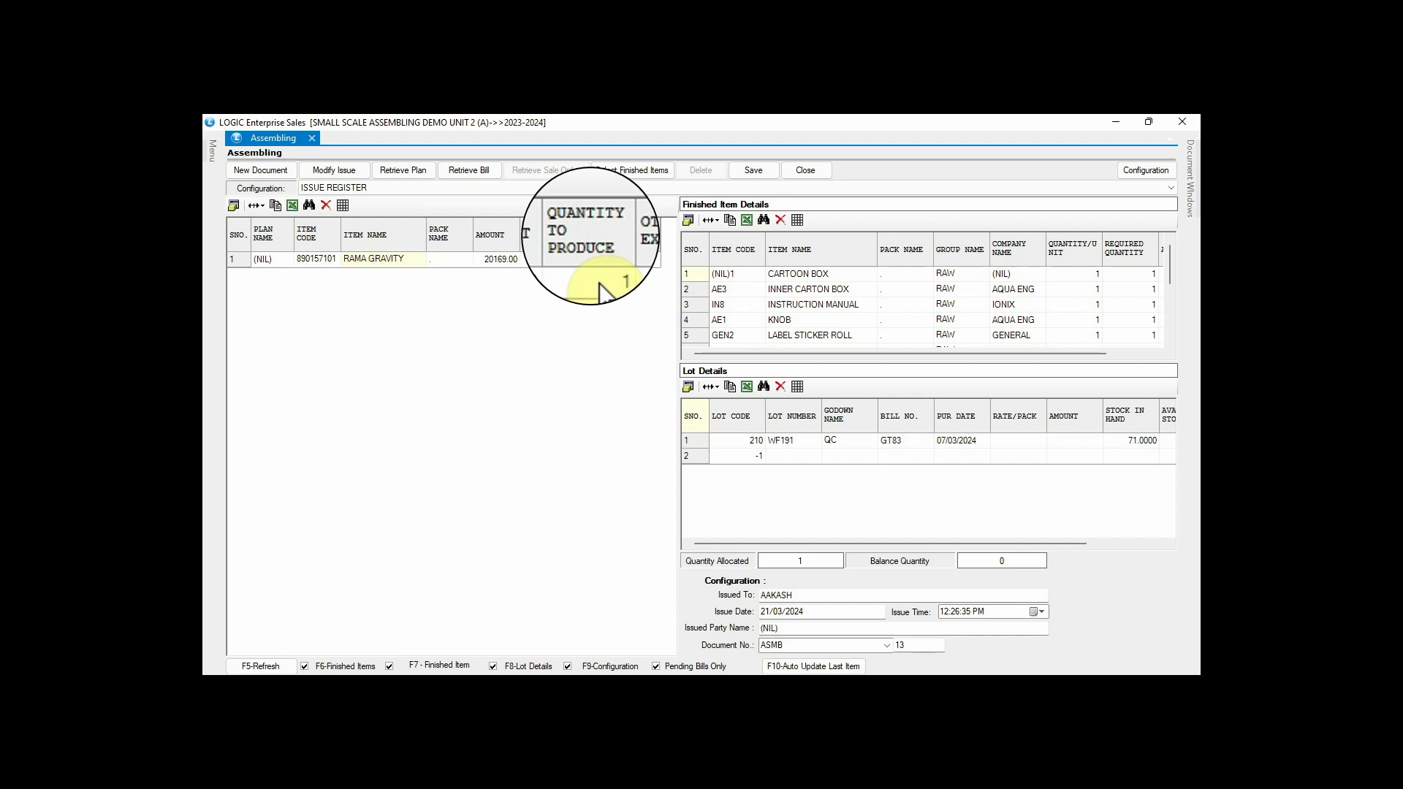
pyautogui.click(595, 260)
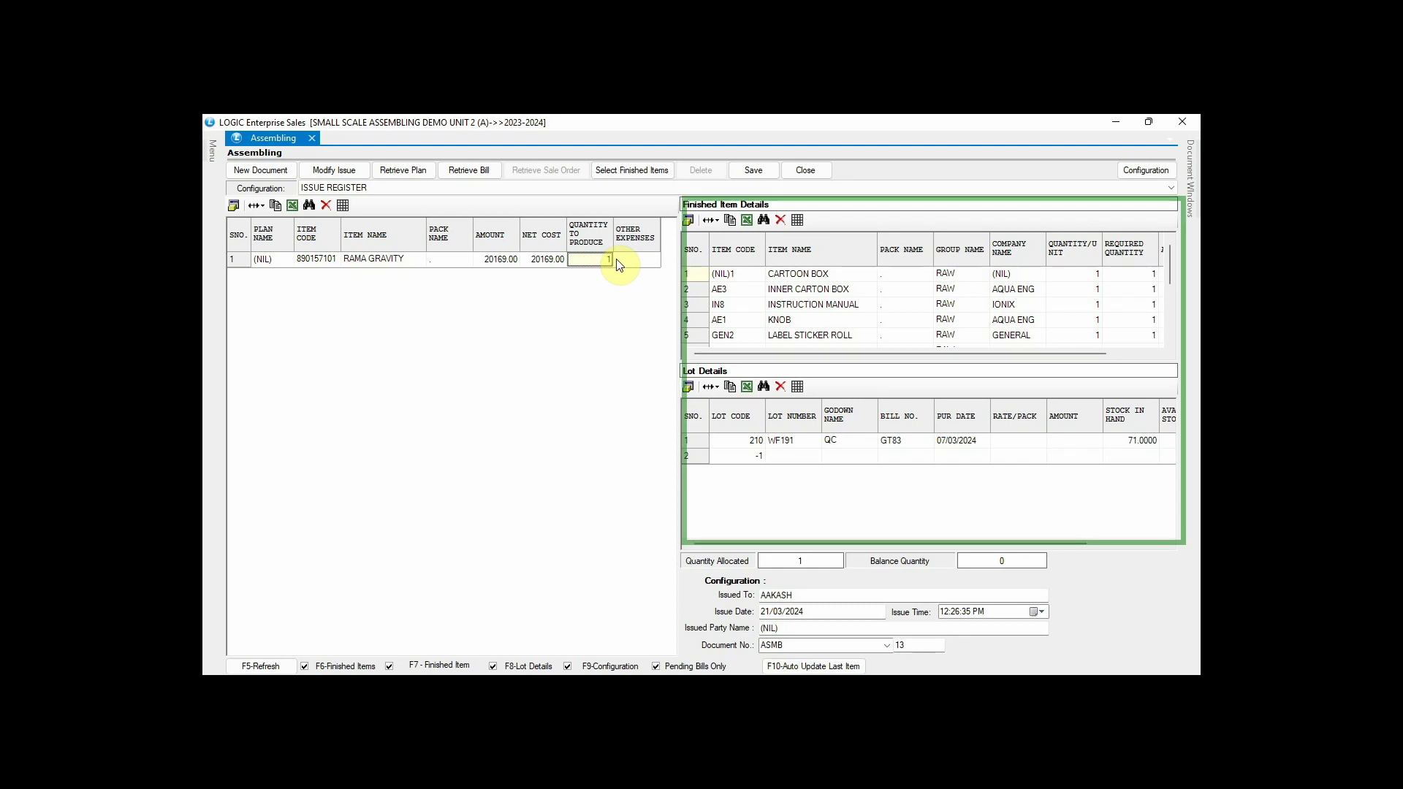
pyautogui.click(621, 261)
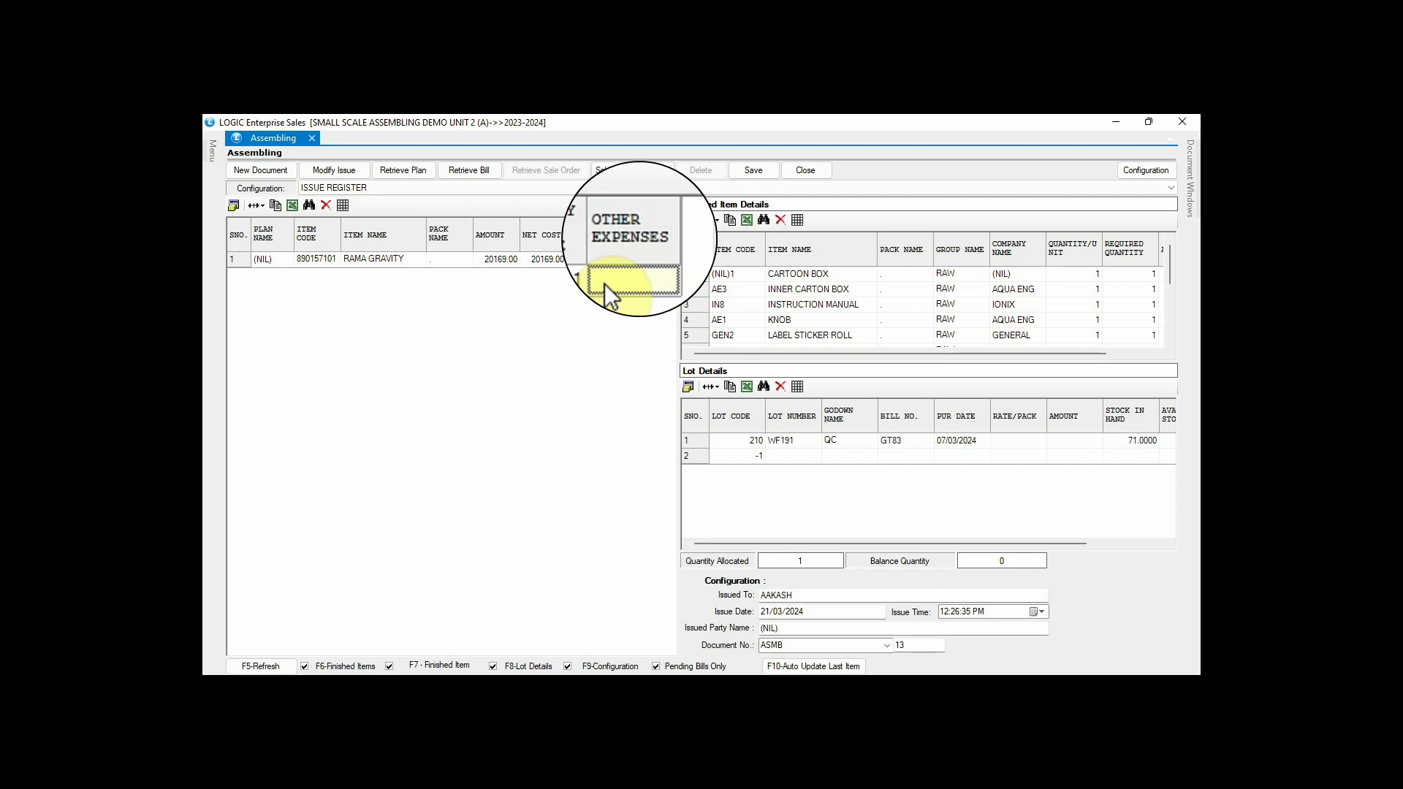
# - Enter assembling expenses 500, 12 and 100 and apply them to RAMA GRAVITY
pyautogui.click(621, 261)
pyautogui.write('500')
pyautogui.press('Return')
pyautogui.write('12')
pyautogui.press('Return')
pyautogui.write('100')
pyautogui.press('Return')
pyautogui.press('Return')
pyautogui.press('Return')
pyautogui.press('Return')
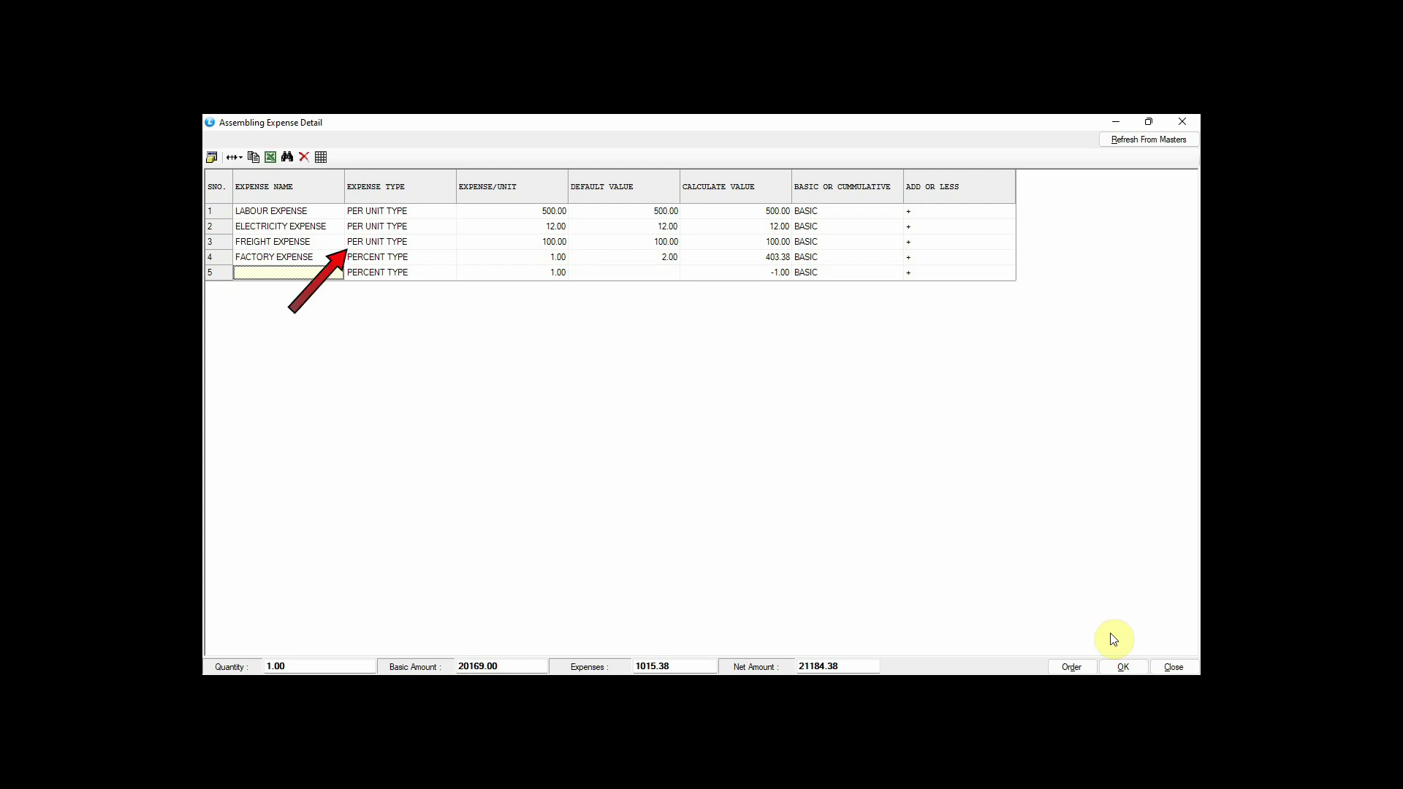
pyautogui.click(1124, 667)
pyautogui.click(1108, 669)
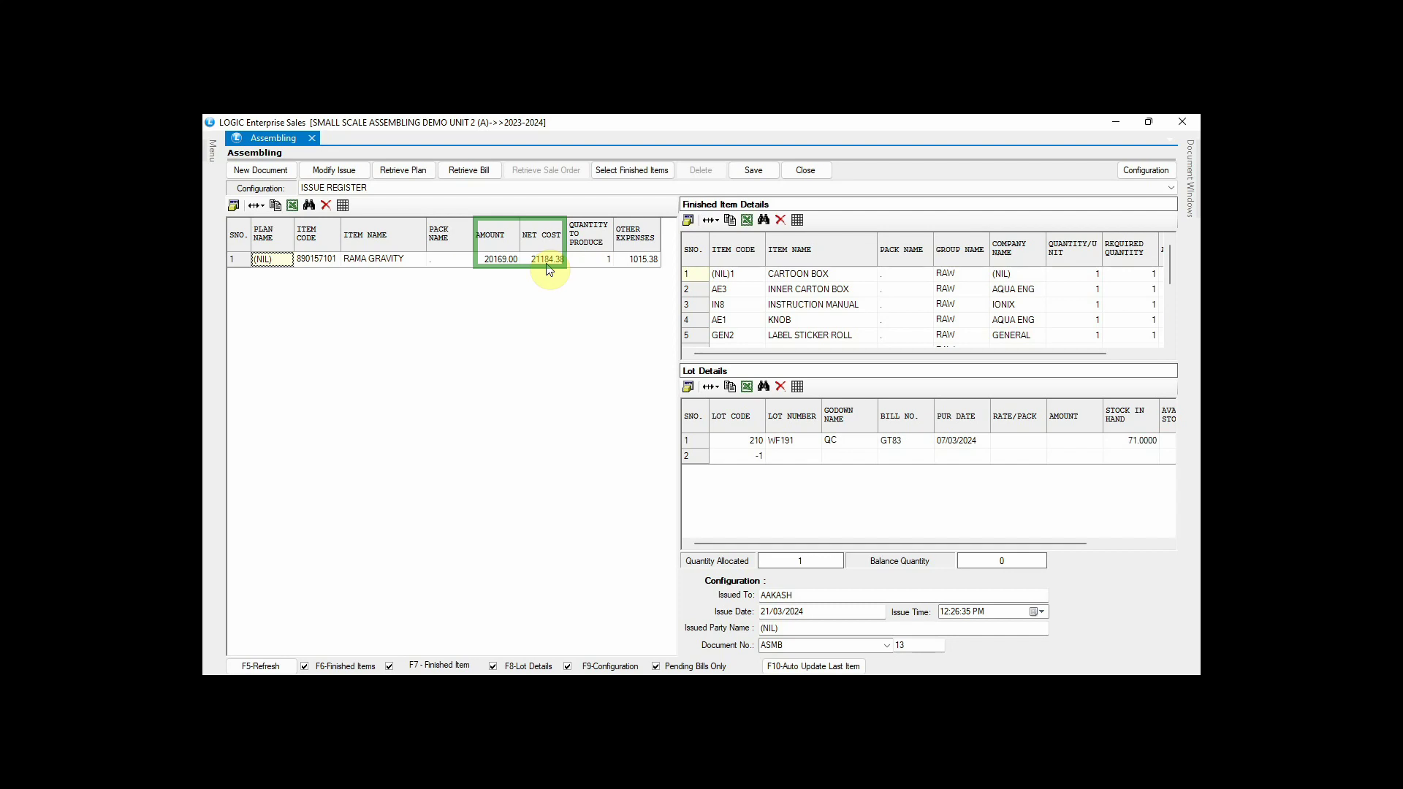
# - Set the KNOB component's quantity per unit to 2
pyautogui.click(806, 322)
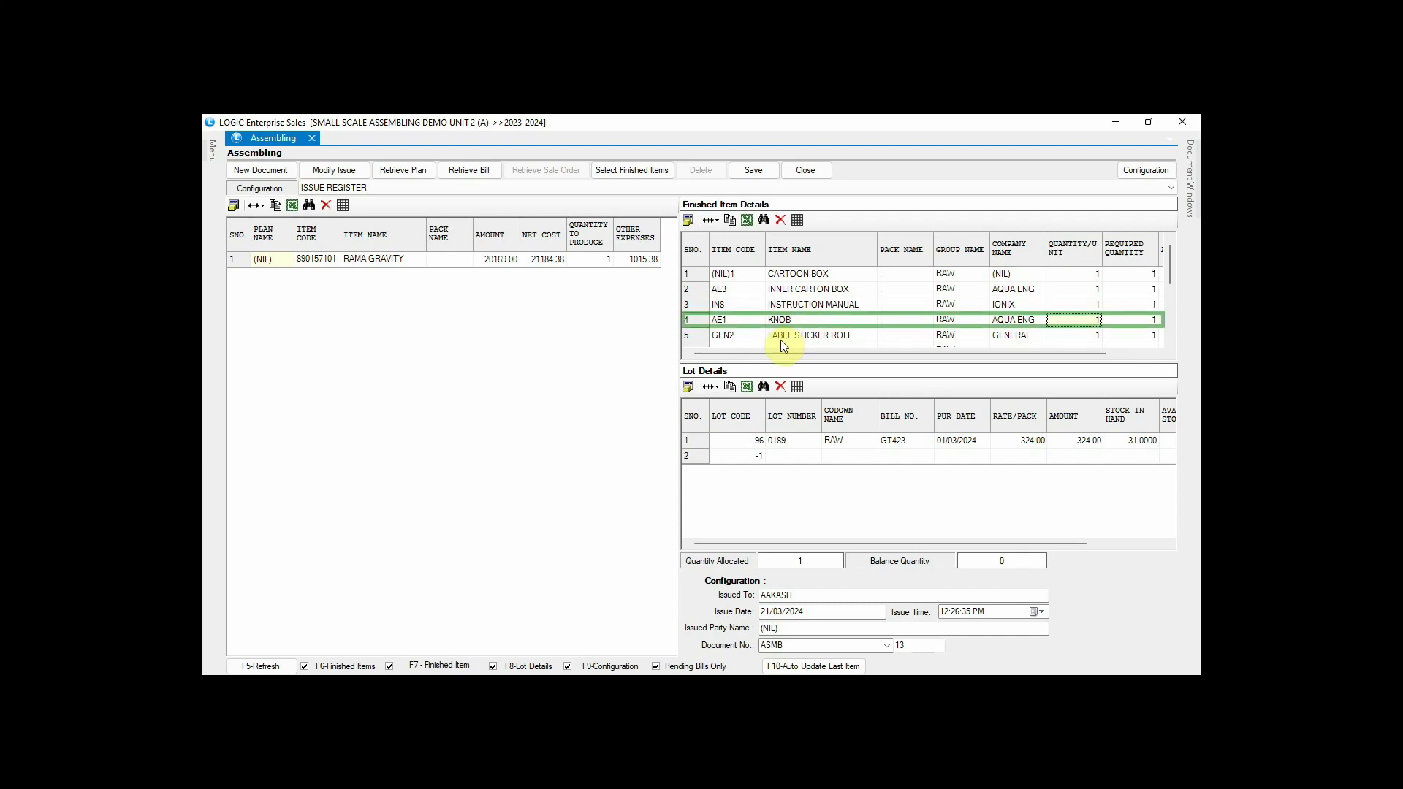
pyautogui.write('2')
pyautogui.press('Return')
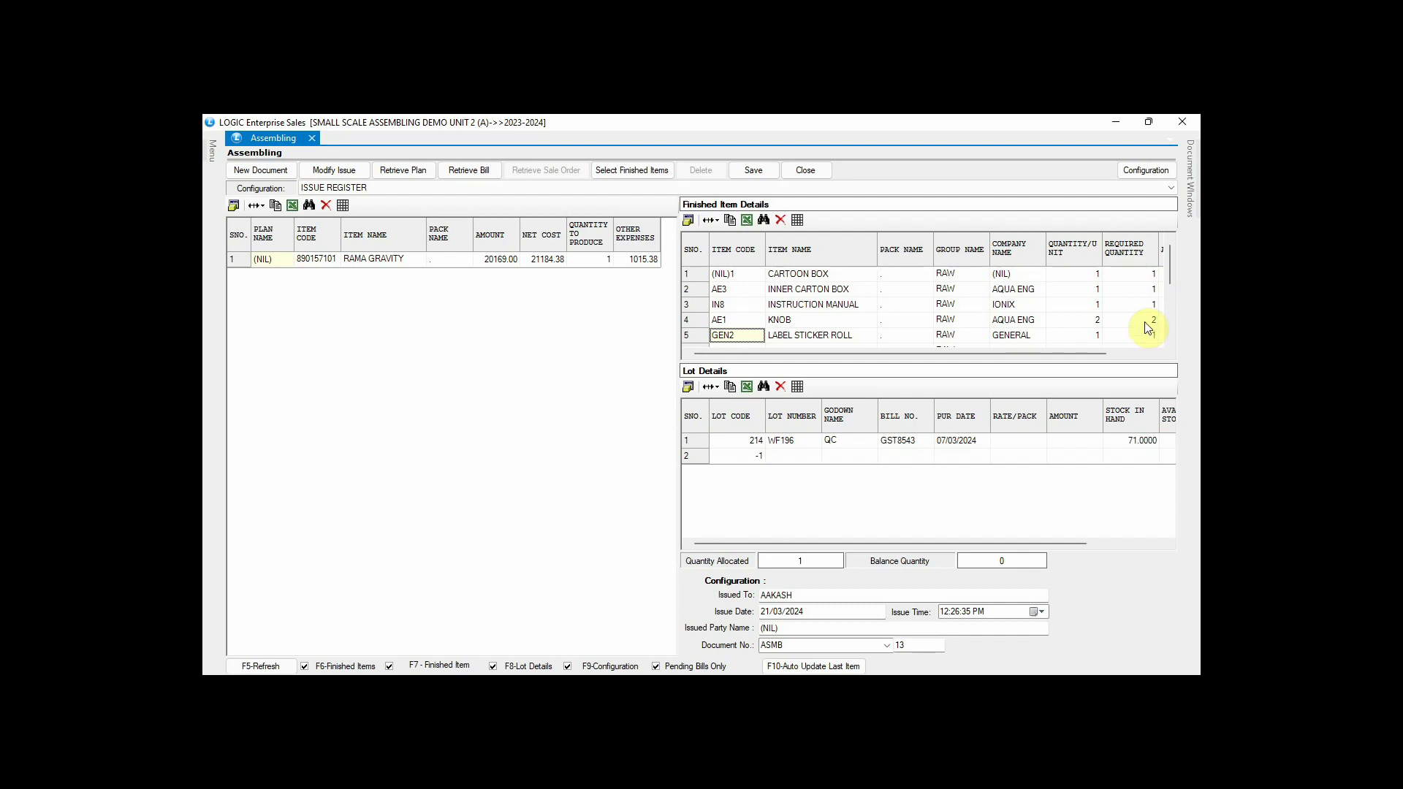
# - Switch the LABEL STICKER ROLL's lot from WF196 to WF226
pyautogui.click(804, 441)
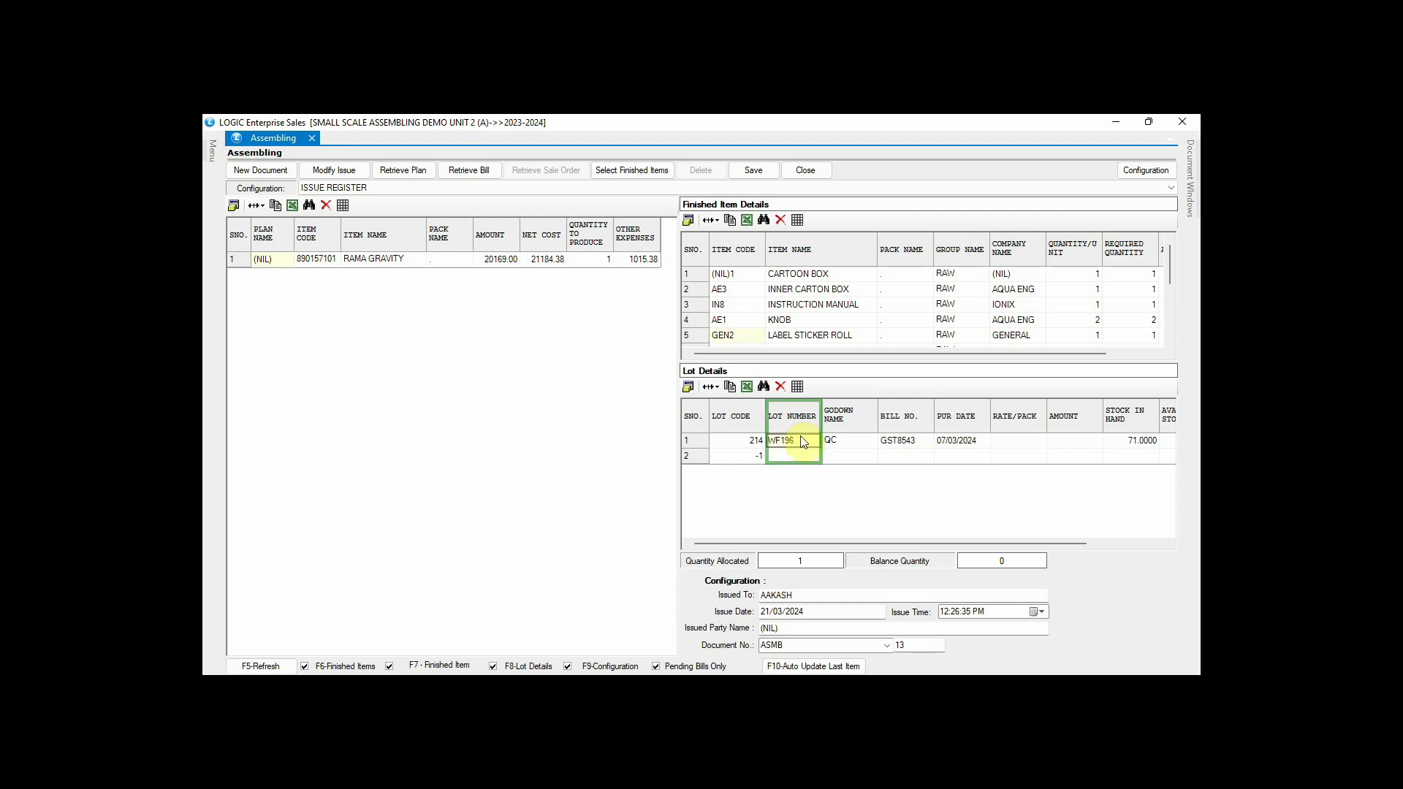
pyautogui.doubleClick(804, 441)
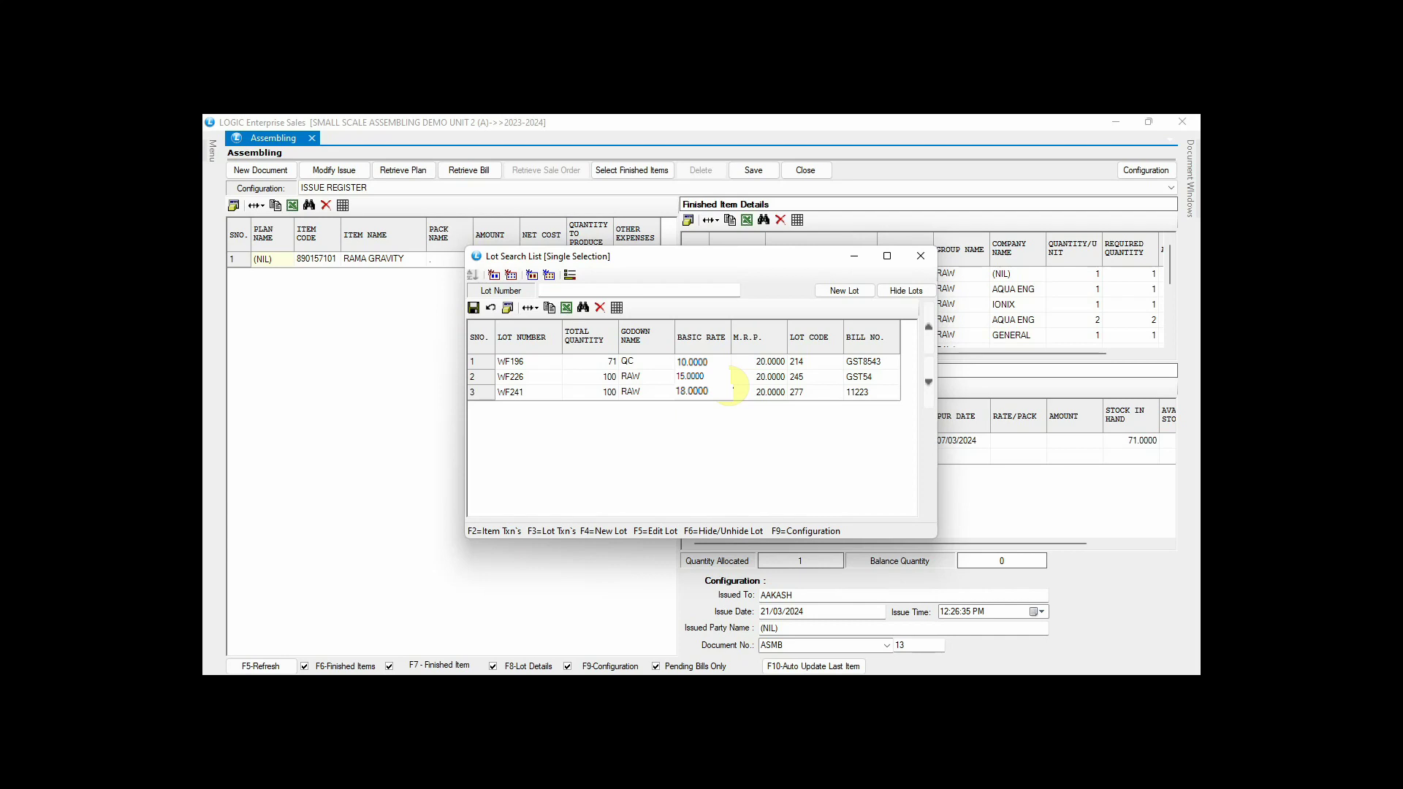
pyautogui.doubleClick(729, 378)
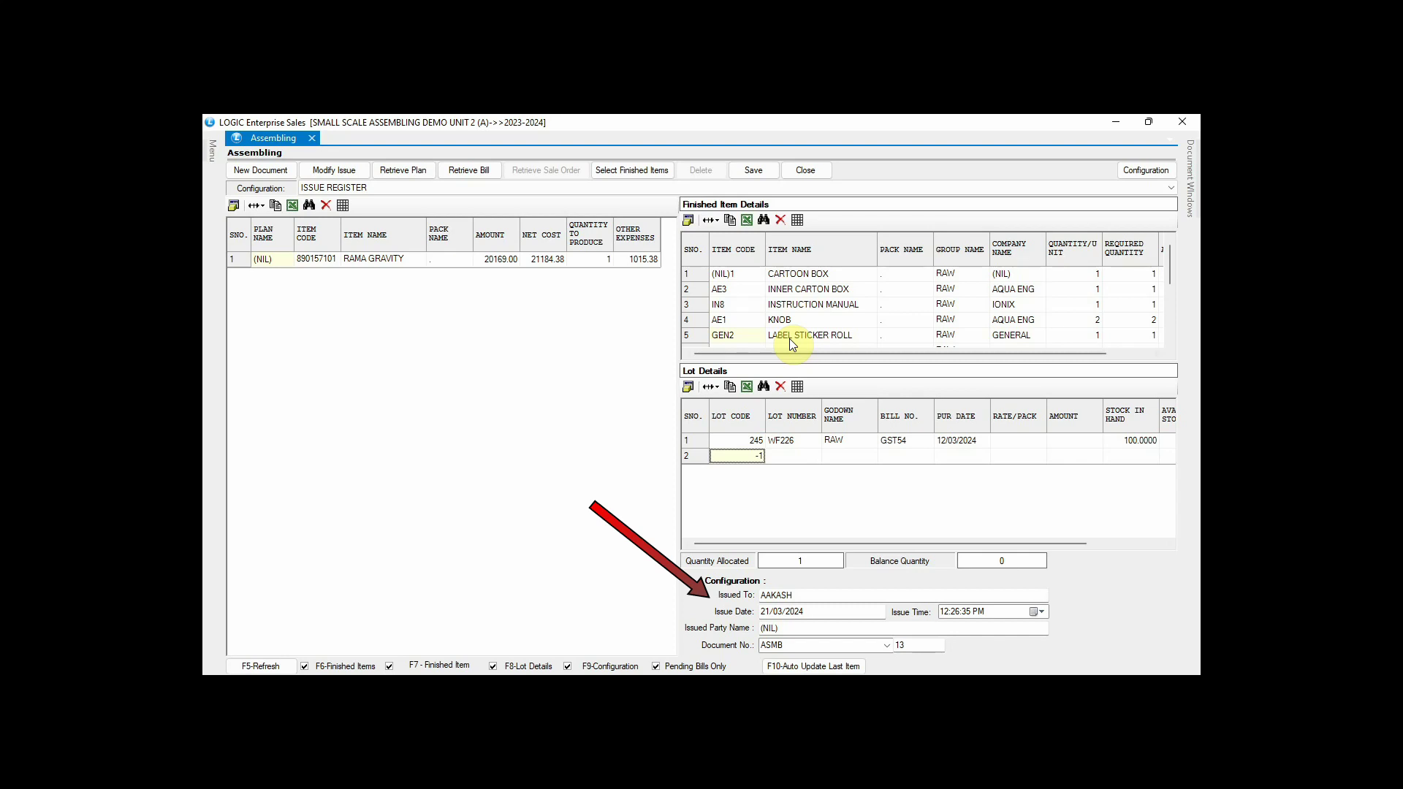
# - Save the assembling issue into QC GODOWN
pyautogui.click(753, 169)
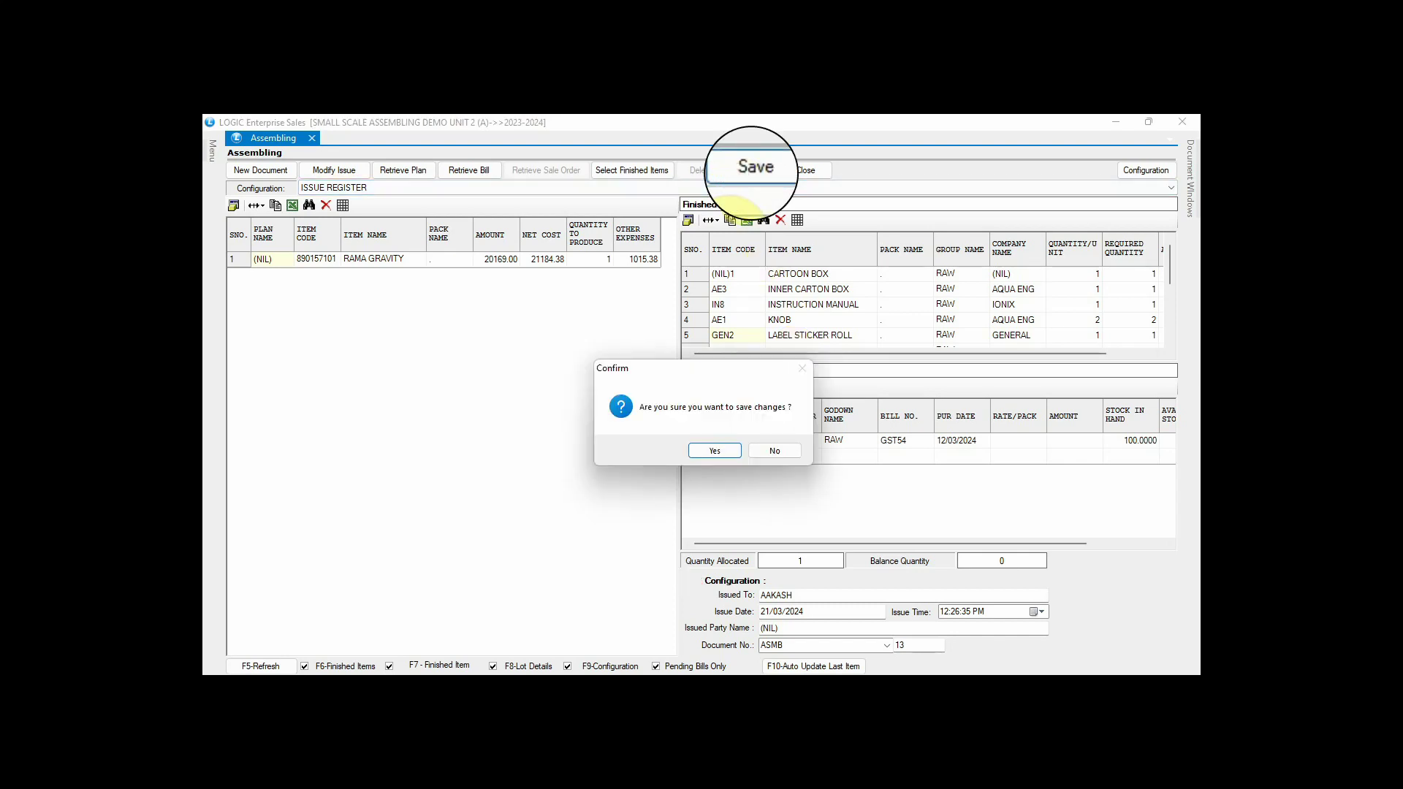
pyautogui.click(705, 450)
pyautogui.click(564, 435)
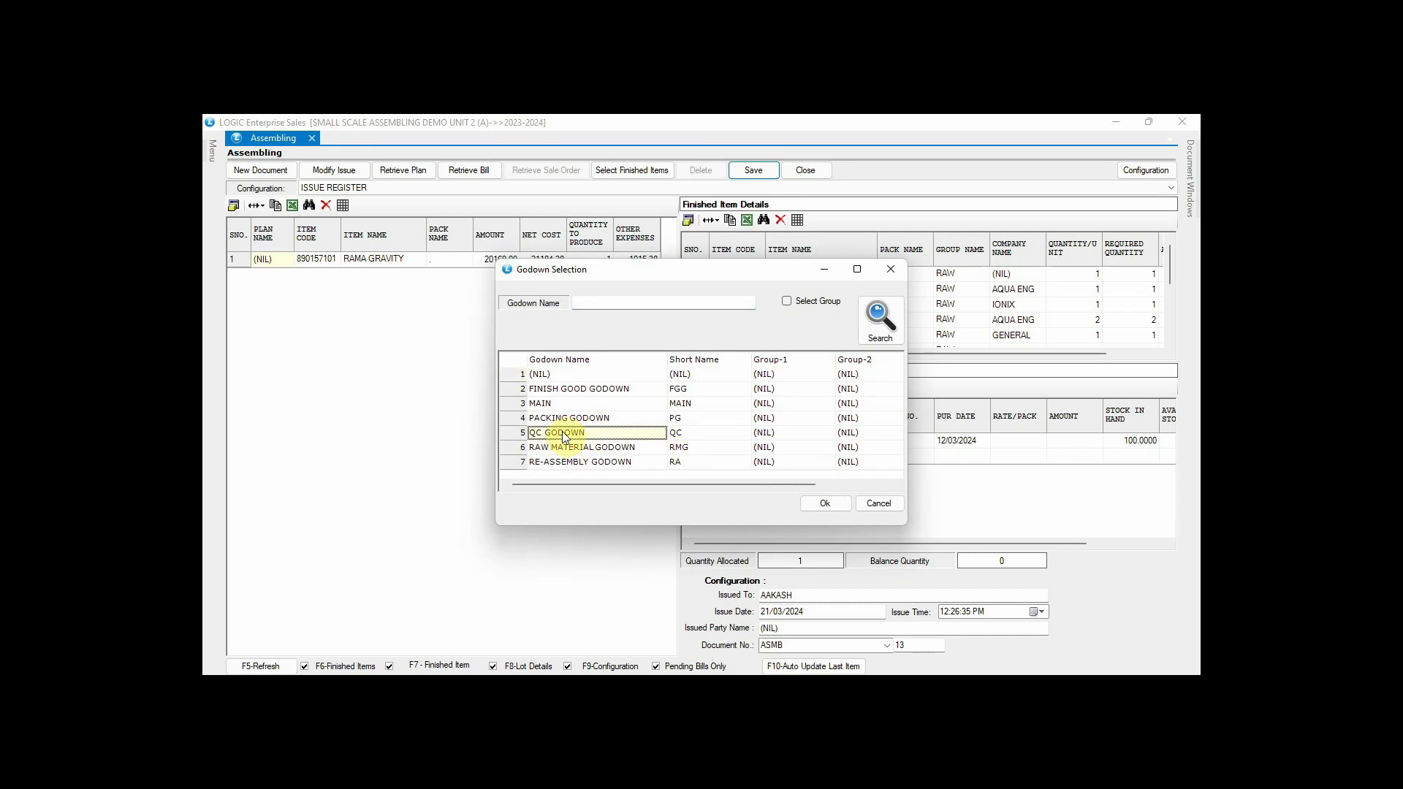
pyautogui.click(848, 507)
pyautogui.click(713, 450)
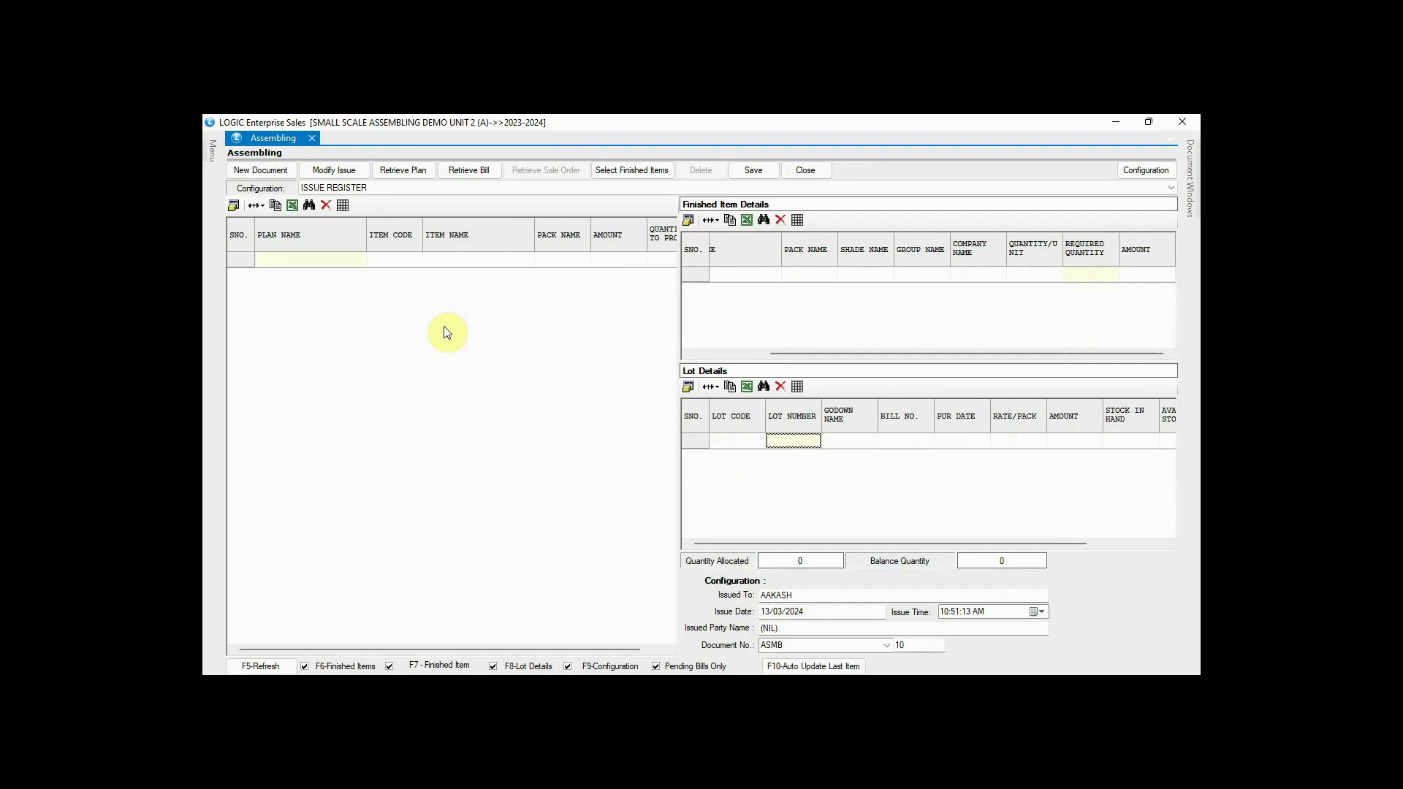
# - Start a new issue for RAMA GRAVITY WATER with quantity to produce 10, reviewing component lots
pyautogui.click(623, 178)
pyautogui.click(900, 537)
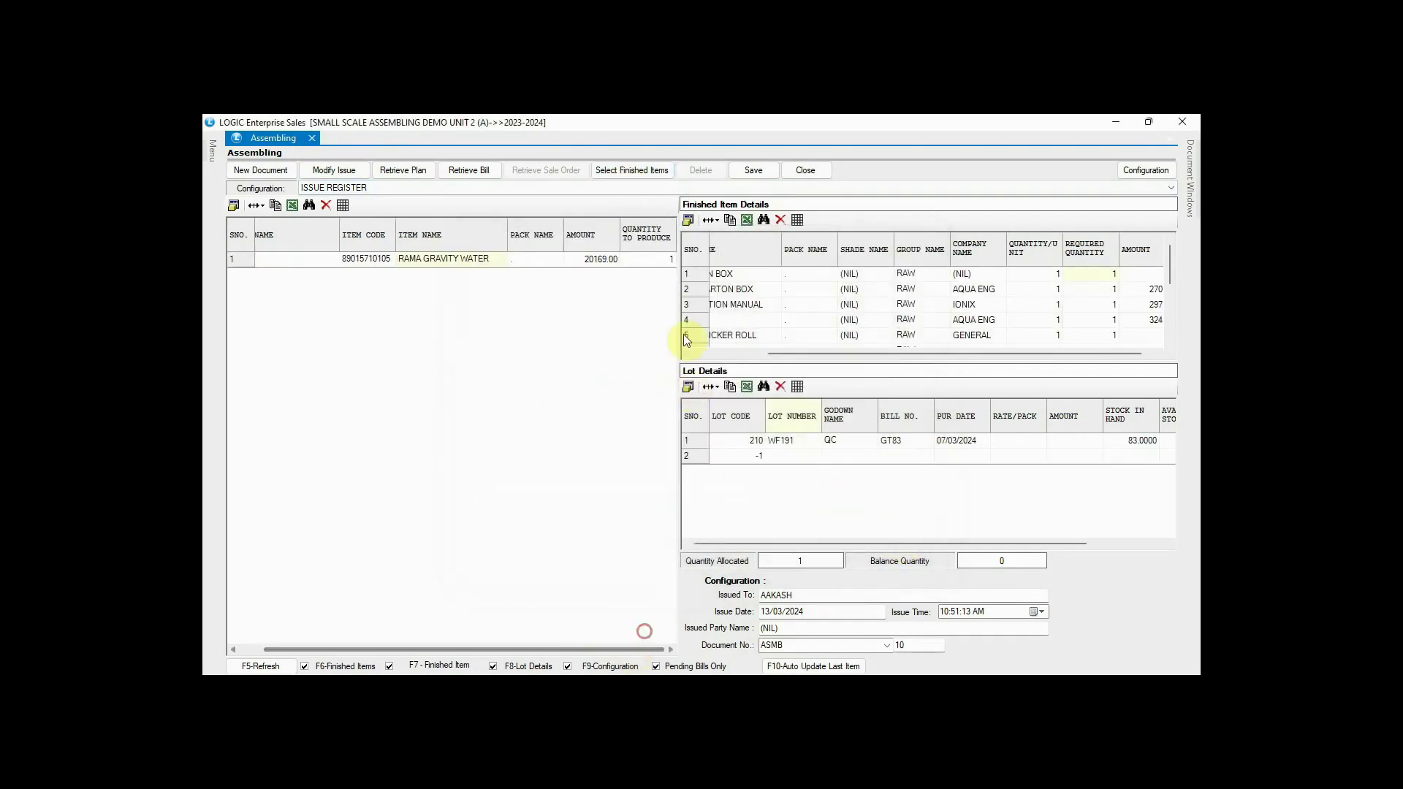
pyautogui.click(646, 269)
pyautogui.write('10')
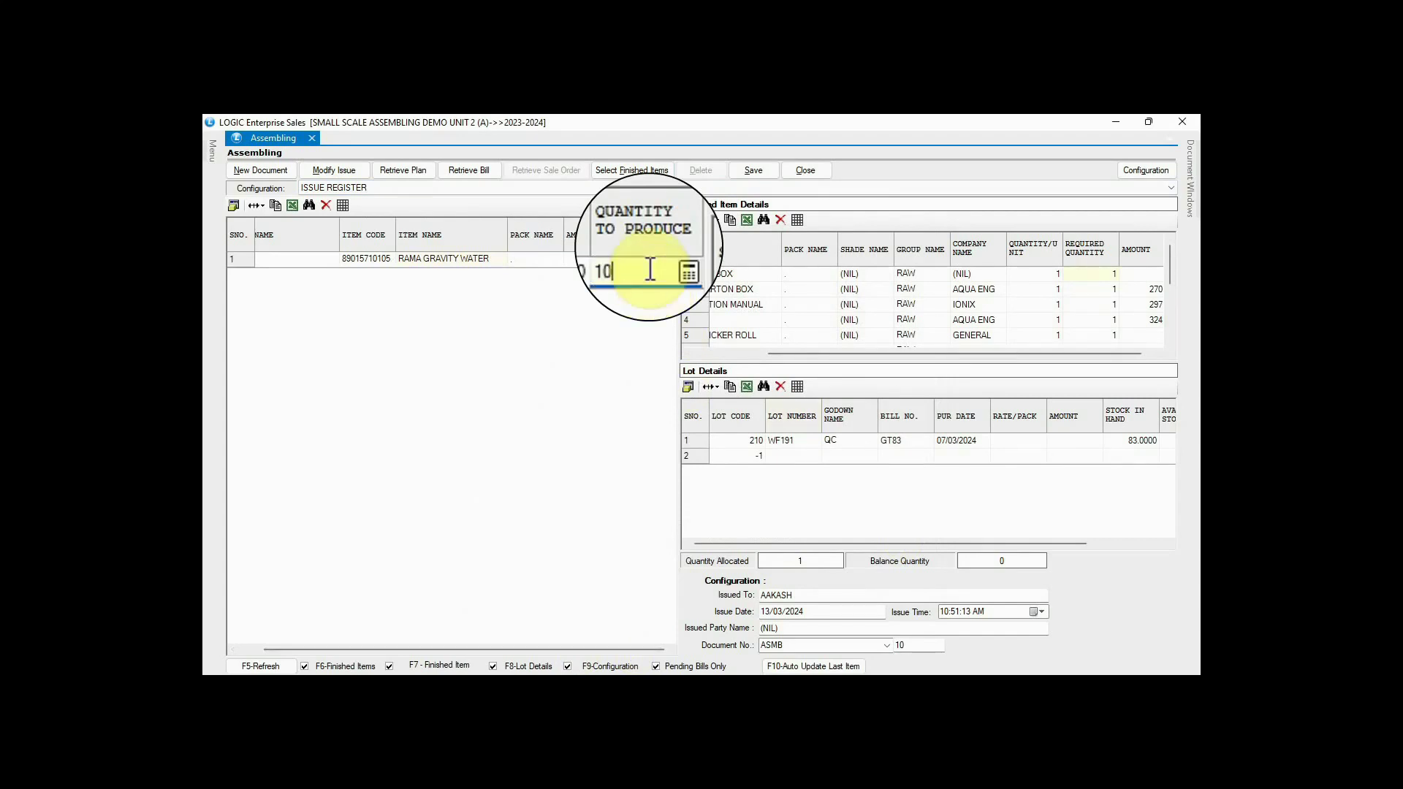
pyautogui.press('Return')
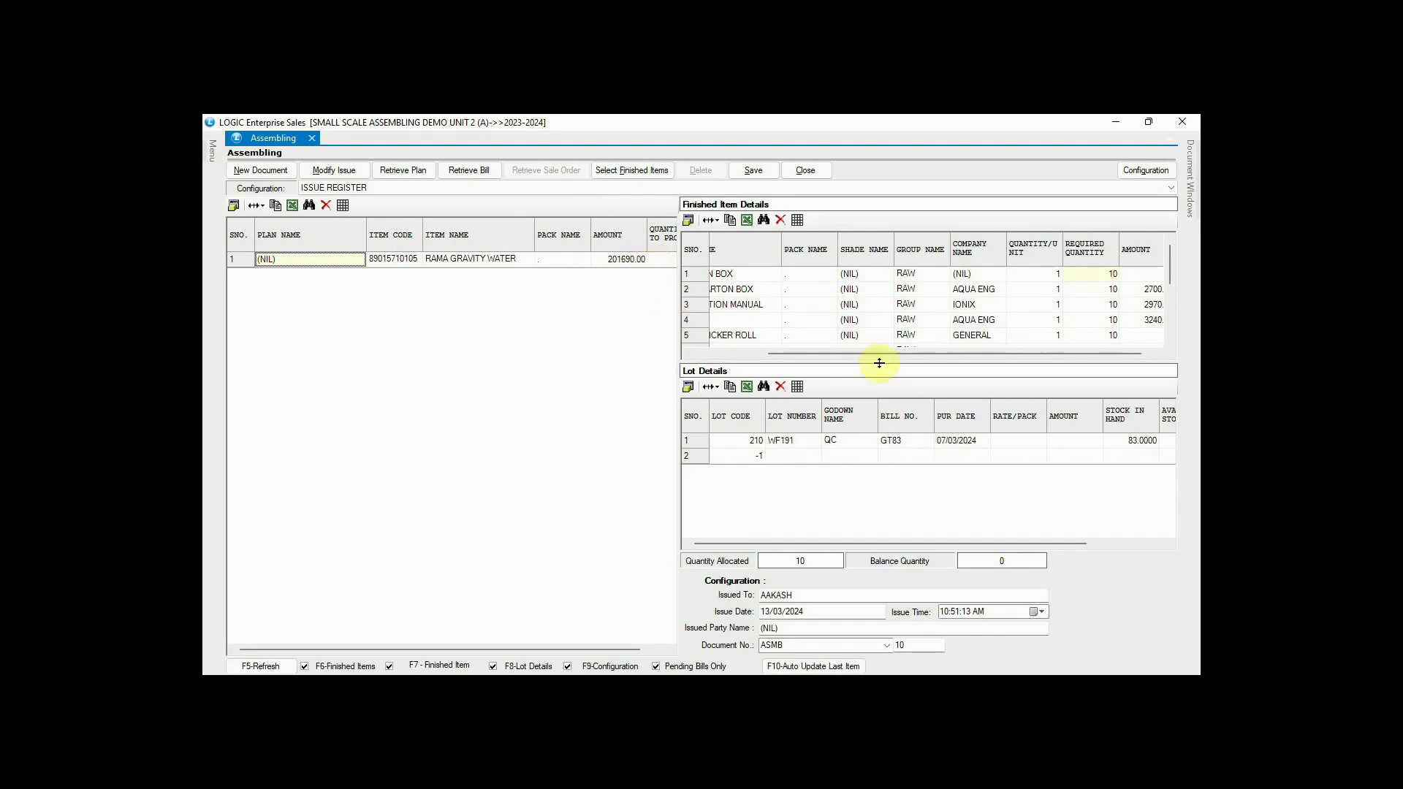
pyautogui.moveTo(1168, 270); pyautogui.dragTo(1169, 323)
pyautogui.click(1091, 307)
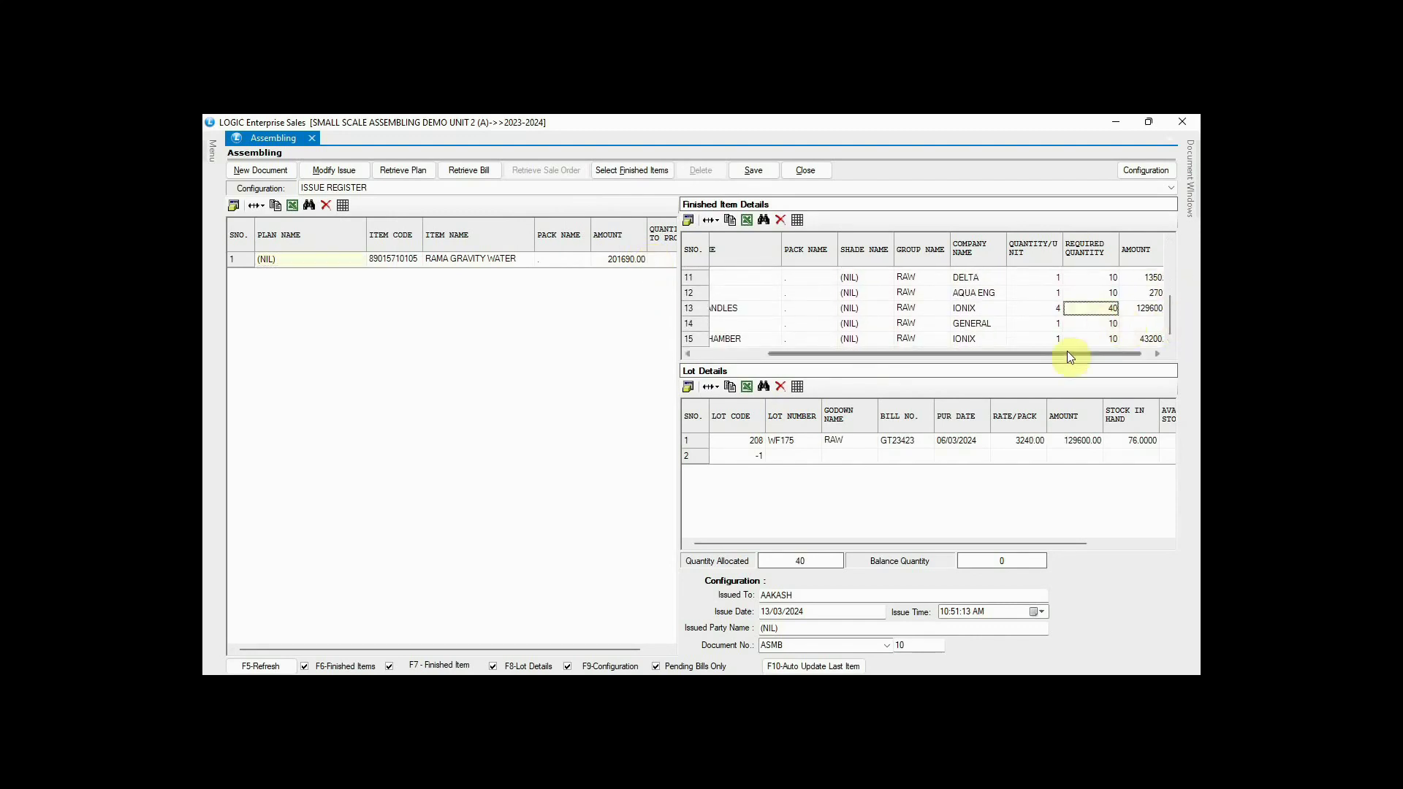
pyautogui.click(1052, 294)
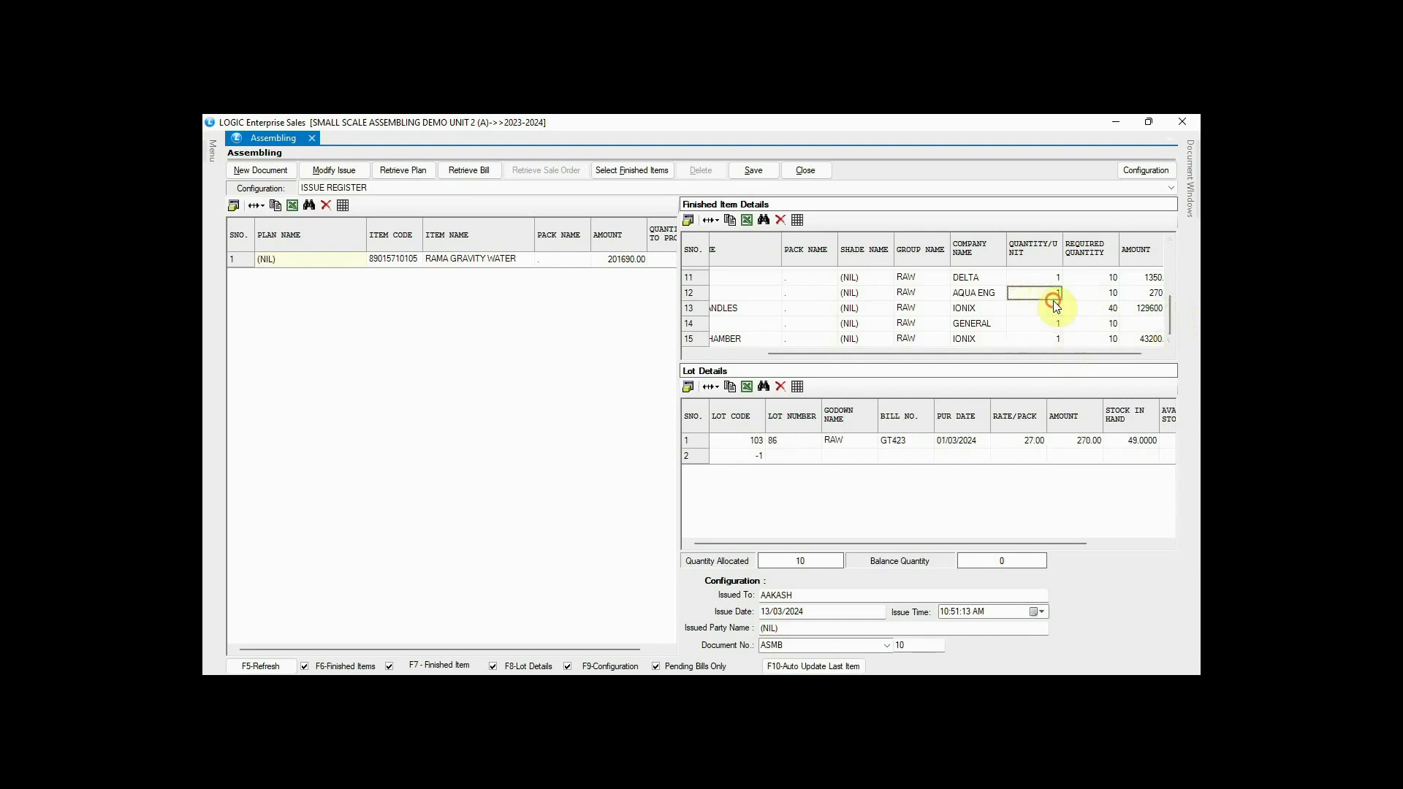
# - Enter the recipient's name in Issued To and save the second issue
pyautogui.click(802, 595)
pyautogui.write('MOHIT')
pyautogui.click(760, 177)
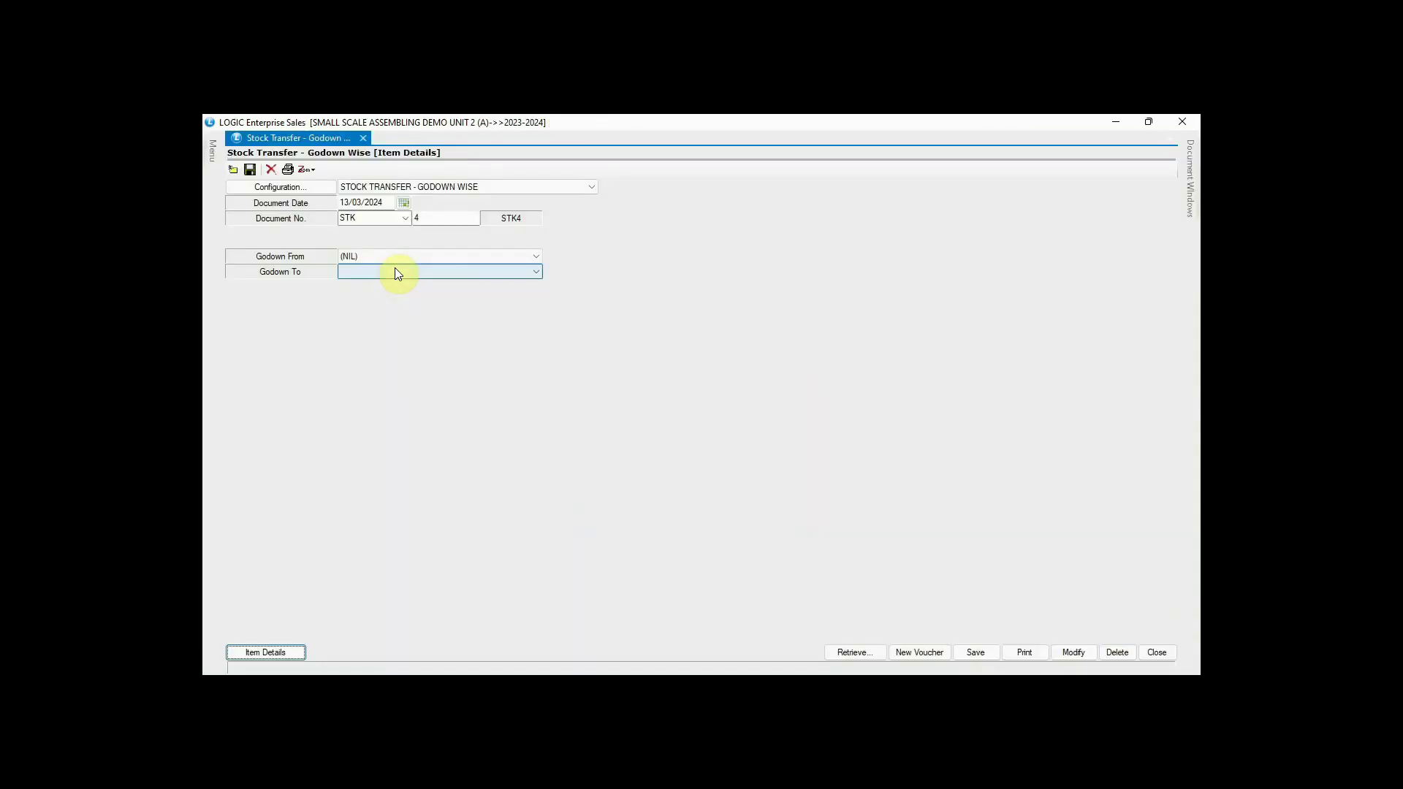
# - Set destination QC GODOWN, add the Rama Gravity filter with lot ASMB-10, and save
pyautogui.click(395, 270)
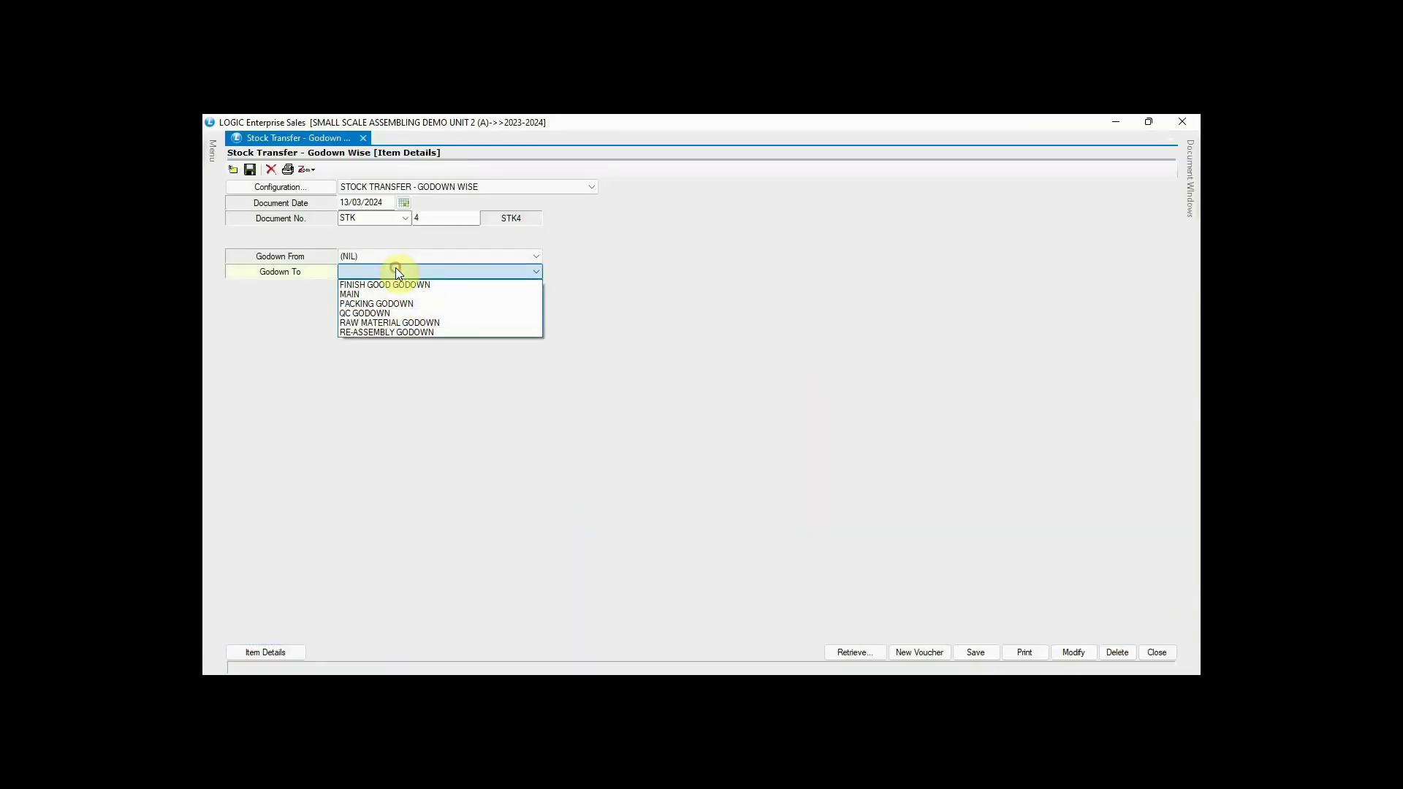
pyautogui.press('Down')
pyautogui.press('Down')
pyautogui.press('Down')
pyautogui.press('Down')
pyautogui.press('Return')
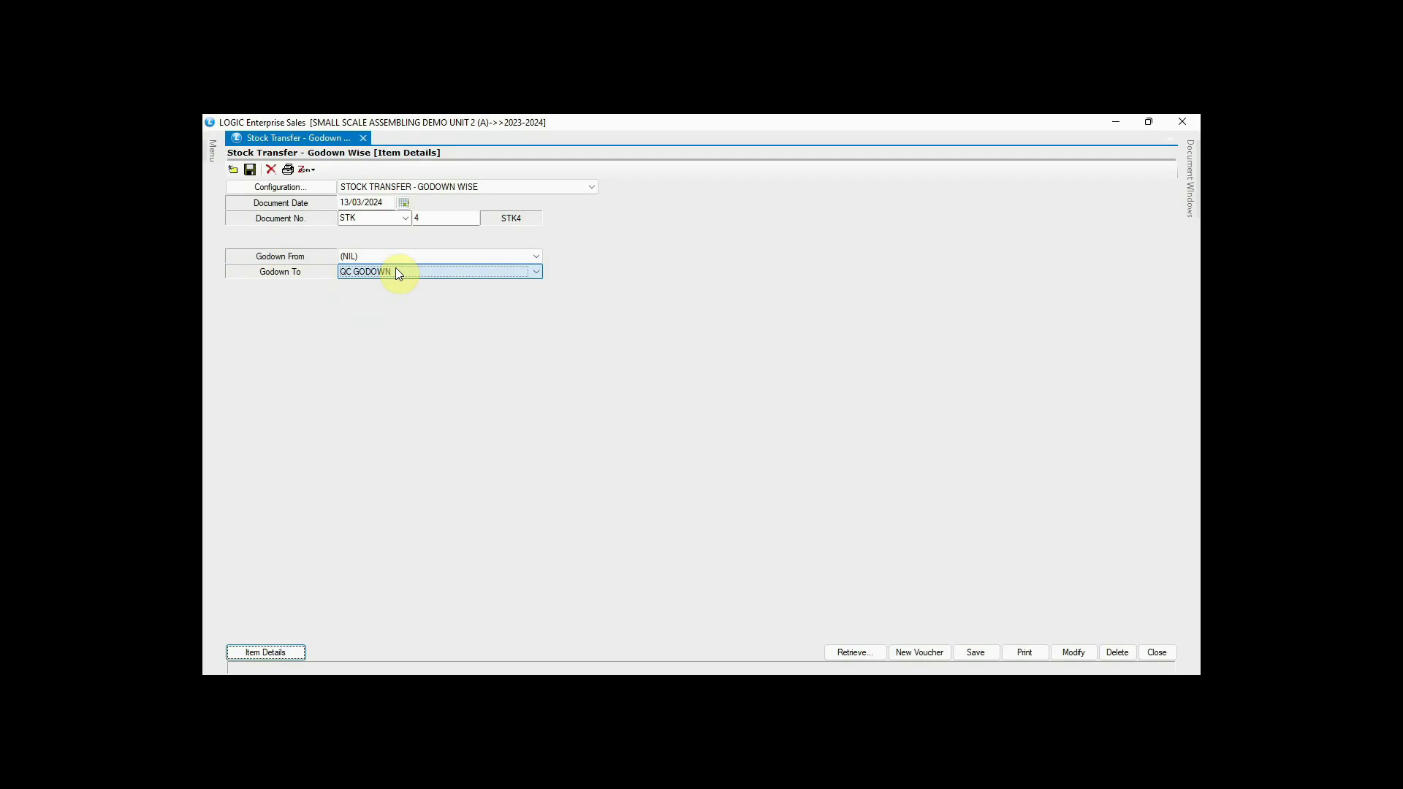
pyautogui.press('Return')
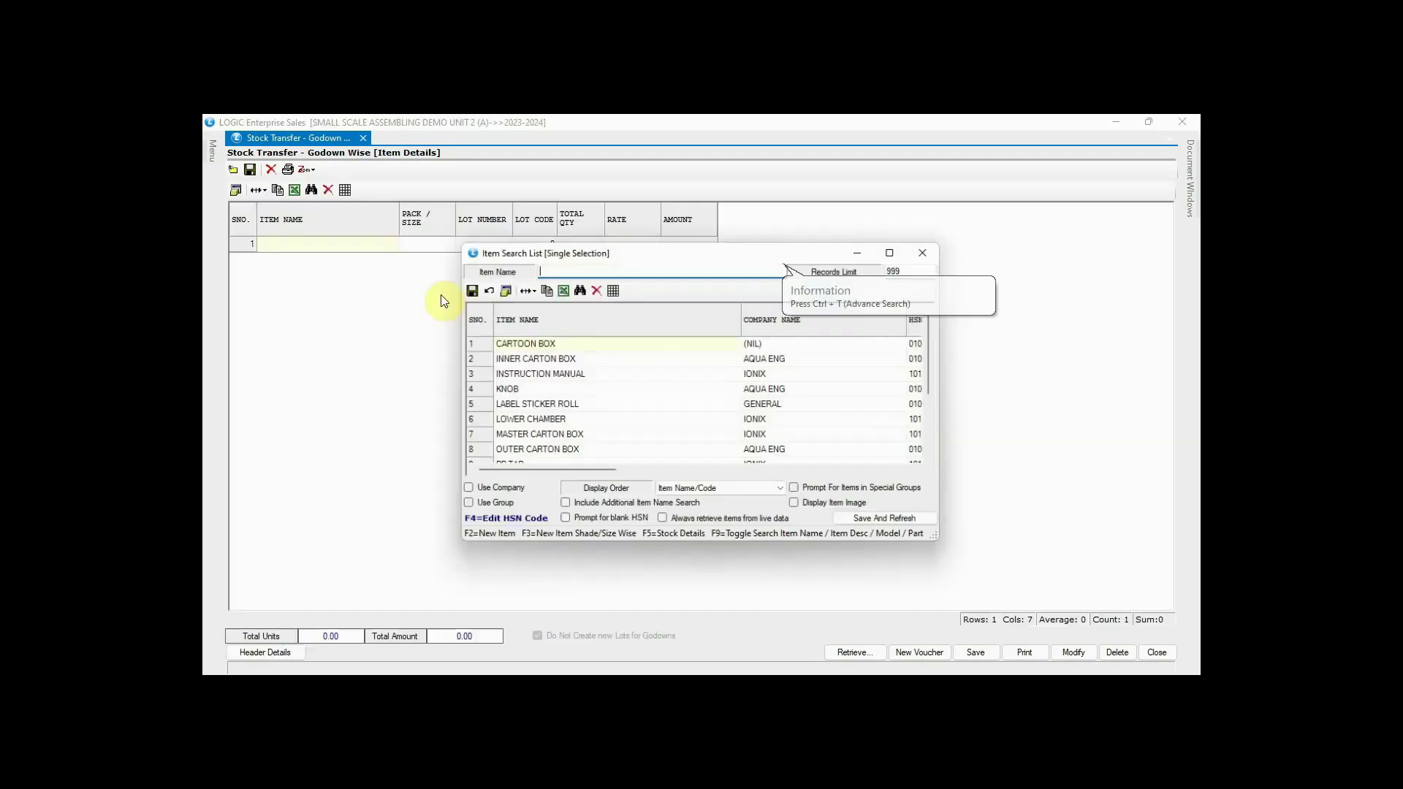
pyautogui.write('R')
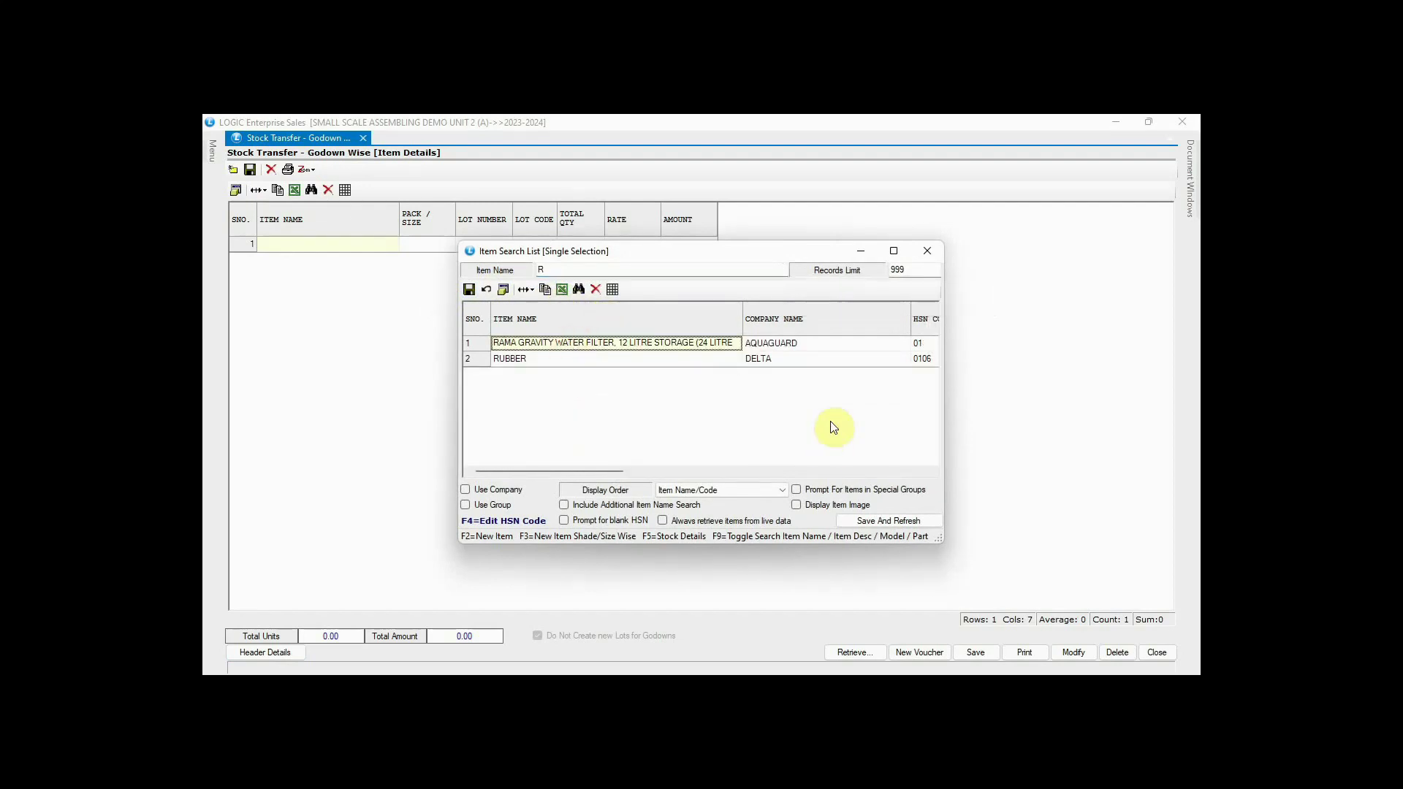
pyautogui.press('Return')
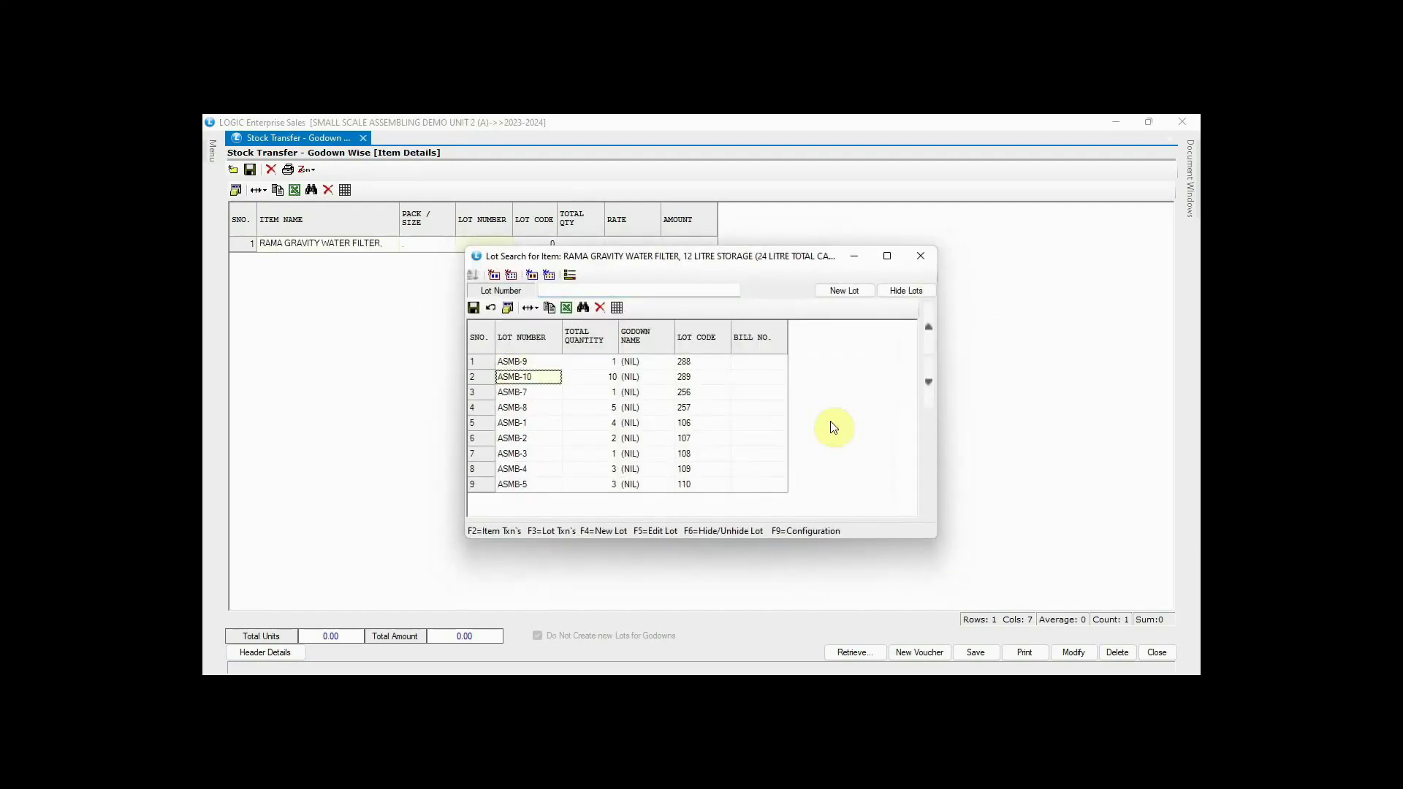
pyautogui.press('Return')
pyautogui.click(976, 653)
pyautogui.click(658, 450)
# - Transfer the Rama Gravity Water Filter lot ASMB-10 from QC GODOWN to MAIN and save
pyautogui.click(402, 255)
pyautogui.click(388, 305)
pyautogui.press('Return')
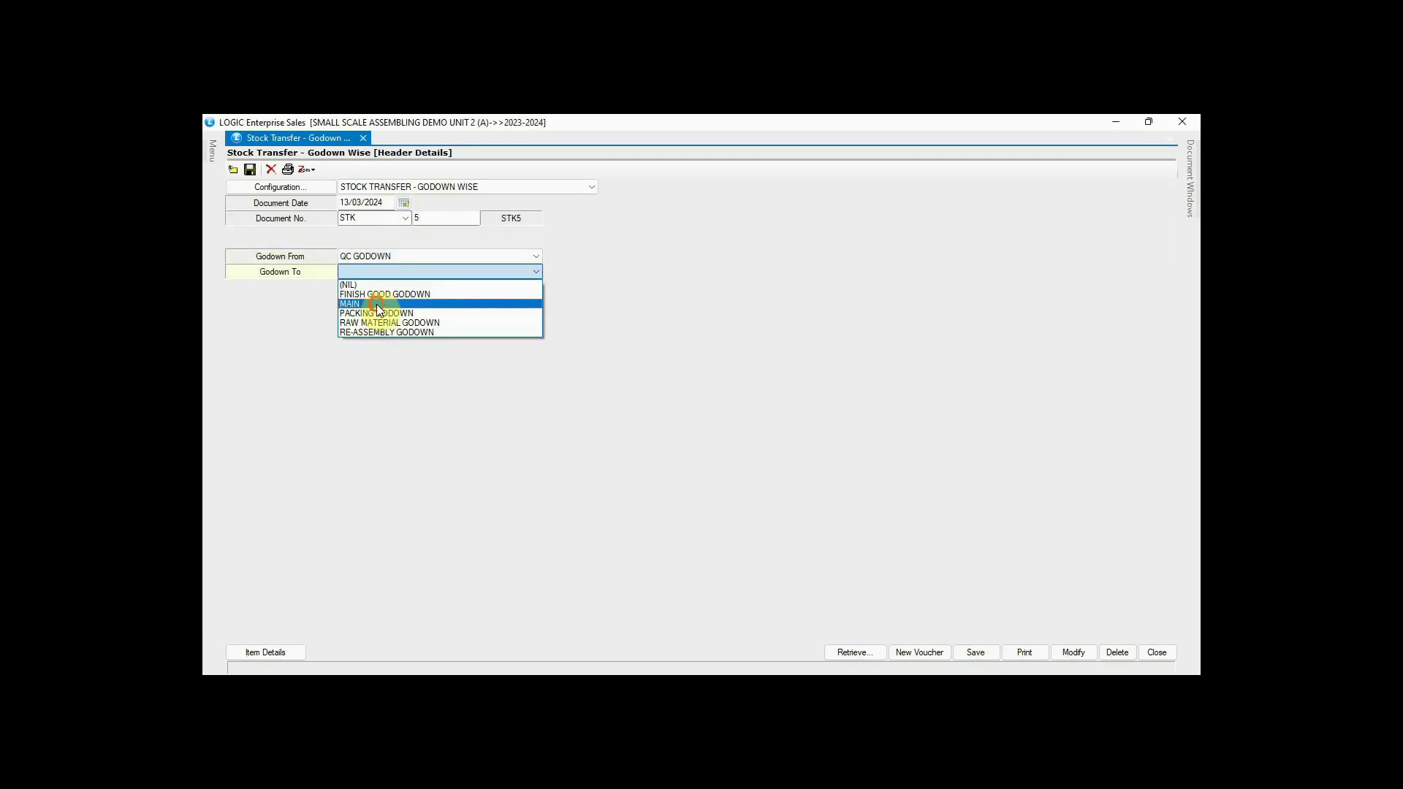
pyautogui.click(378, 304)
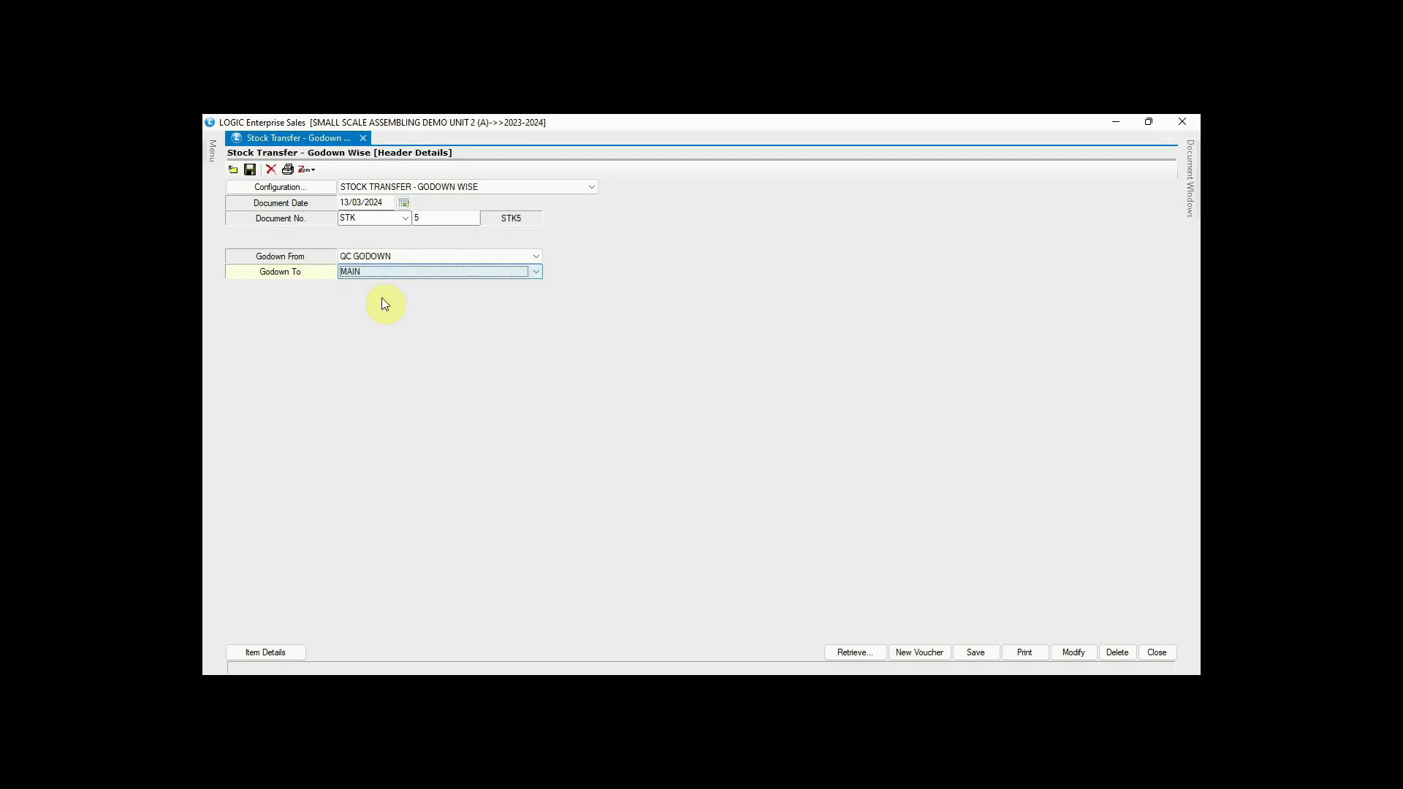
pyautogui.press('Return')
pyautogui.write('RA')
pyautogui.press('Return')
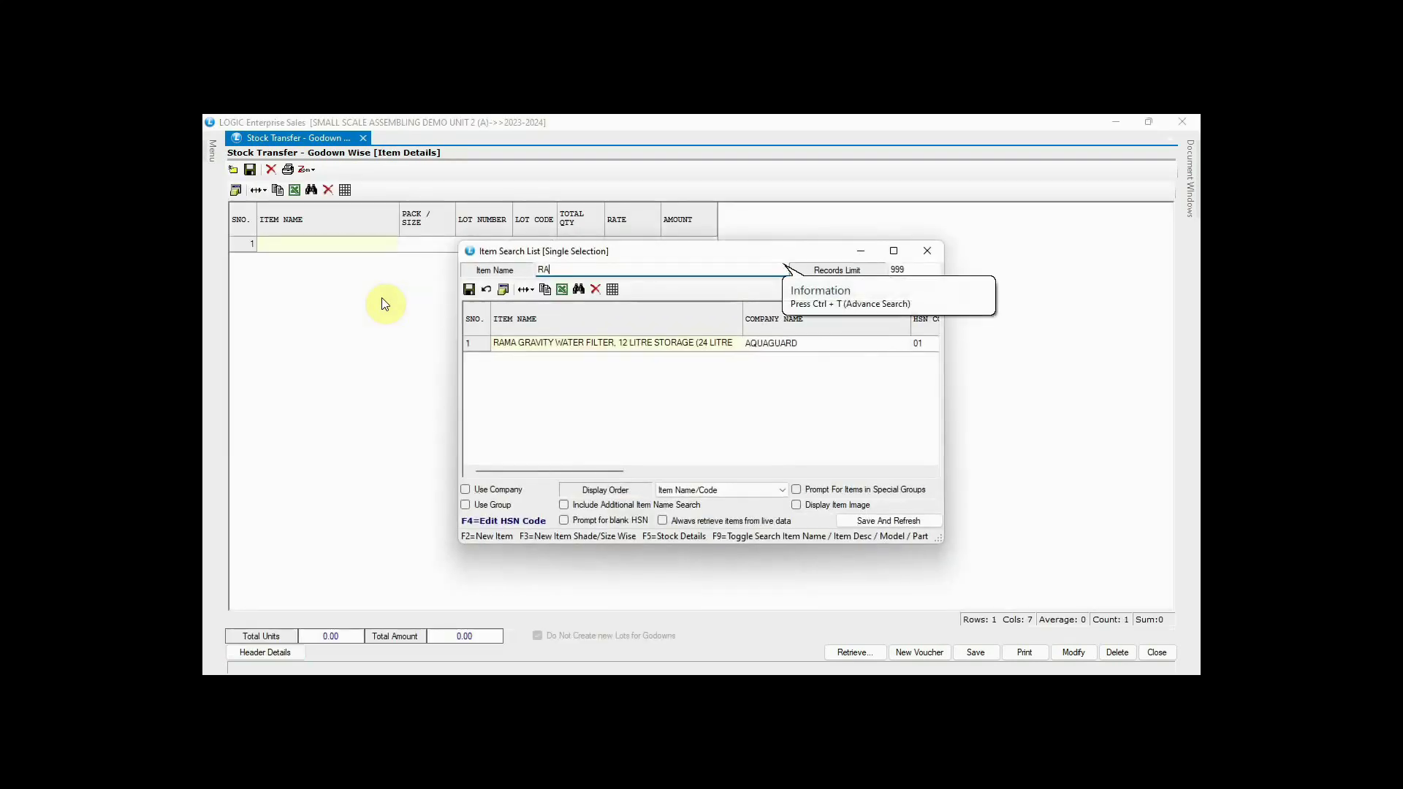
pyautogui.press('Return')
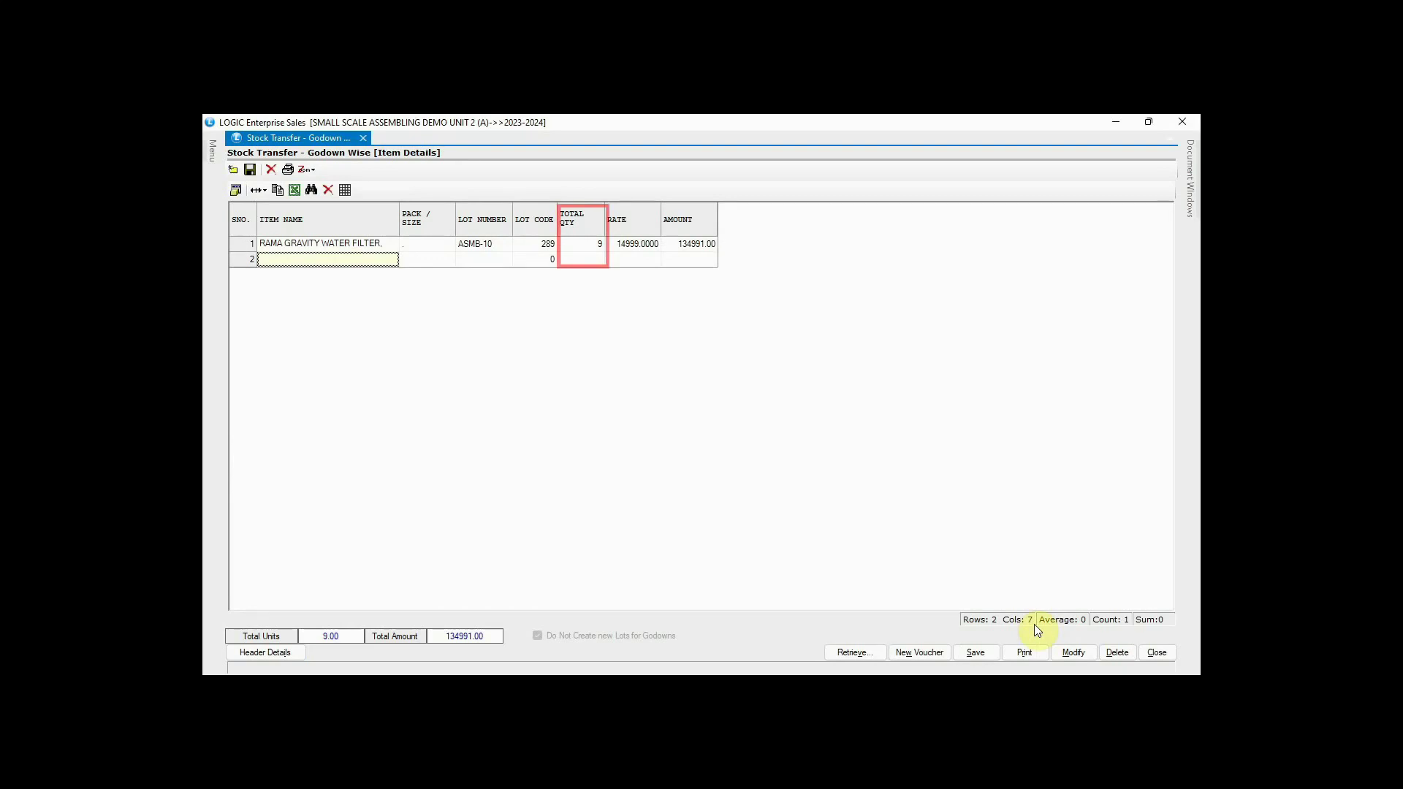
pyautogui.click(996, 652)
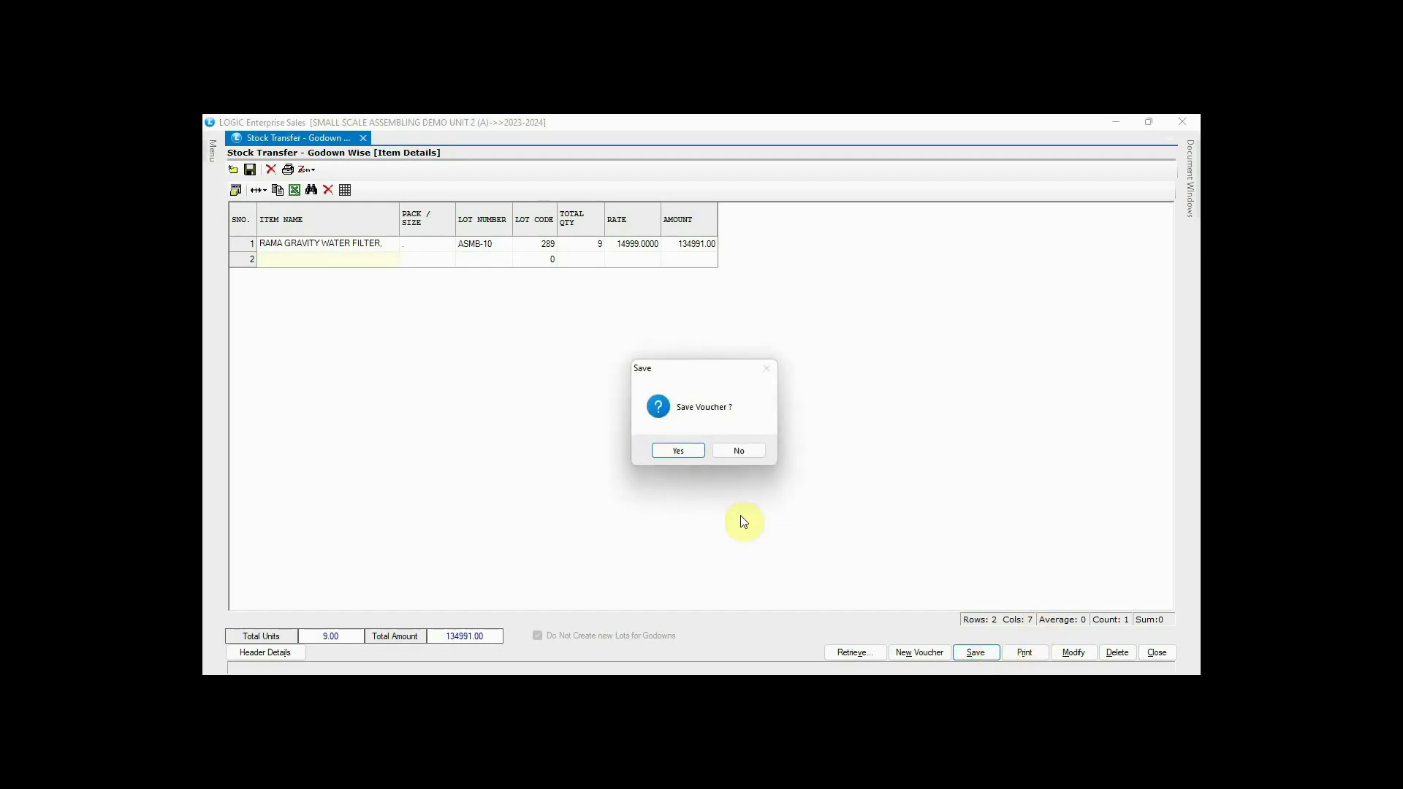
pyautogui.press('Return')
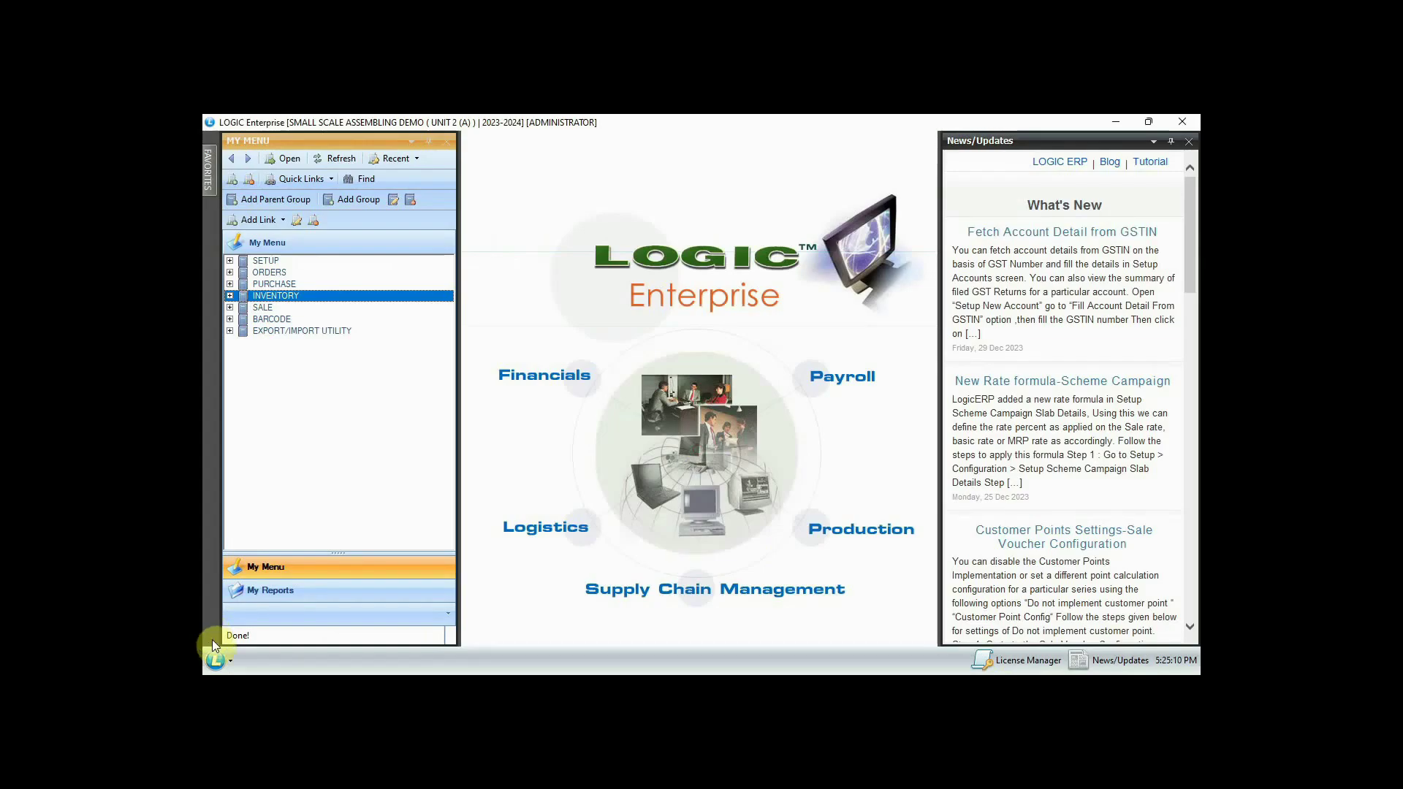
# - Approve the pending stock transfer event in My Messages
pyautogui.click(216, 660)
pyautogui.click(304, 515)
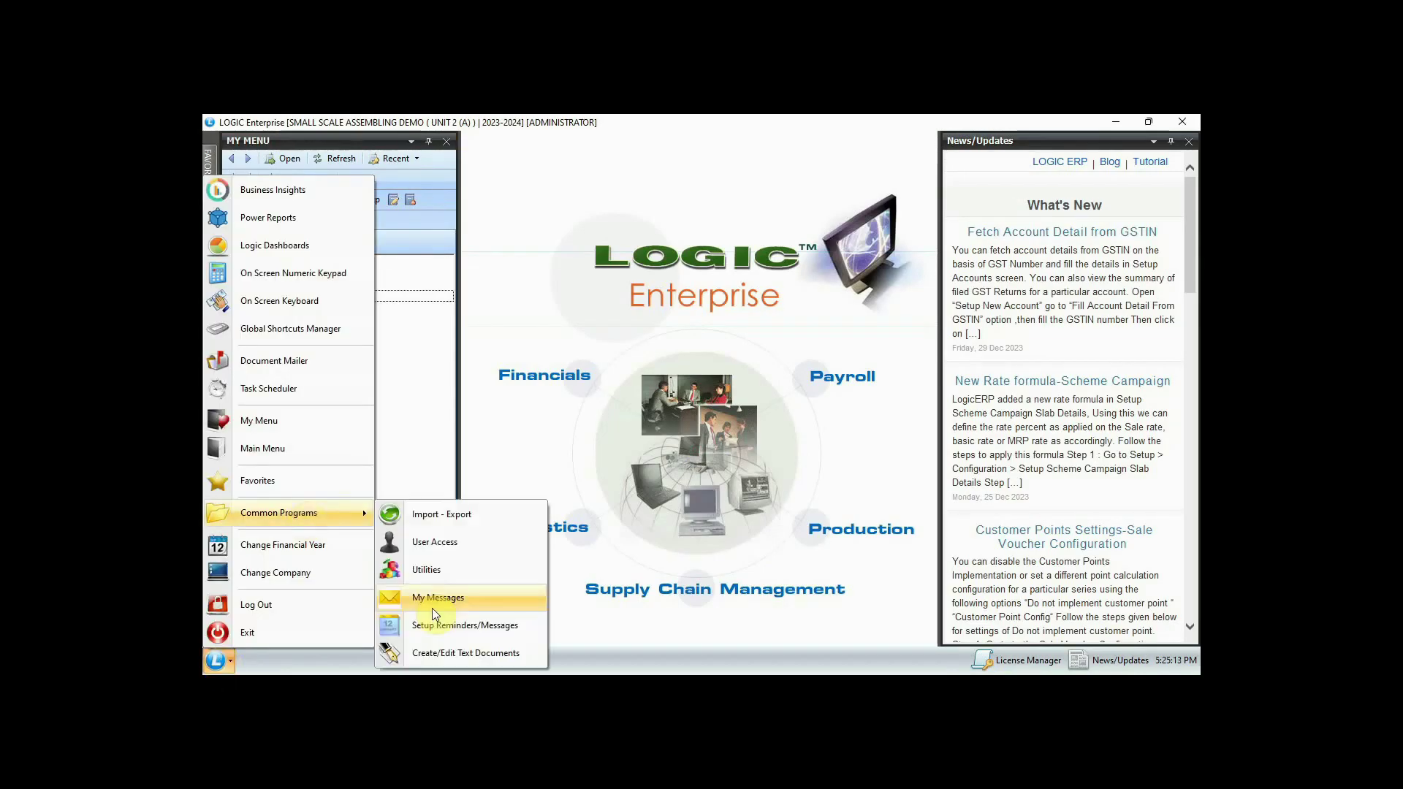
pyautogui.click(471, 594)
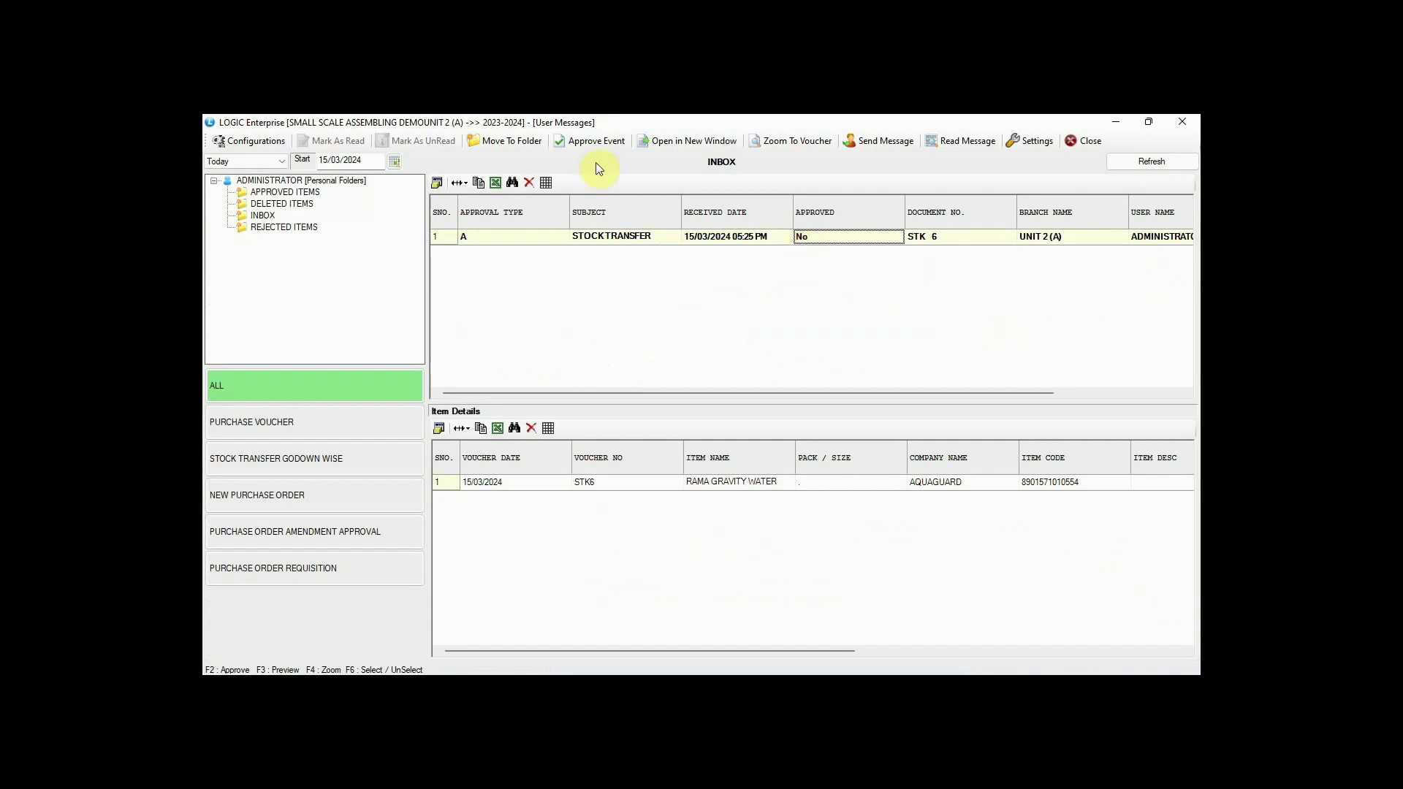
pyautogui.click(604, 144)
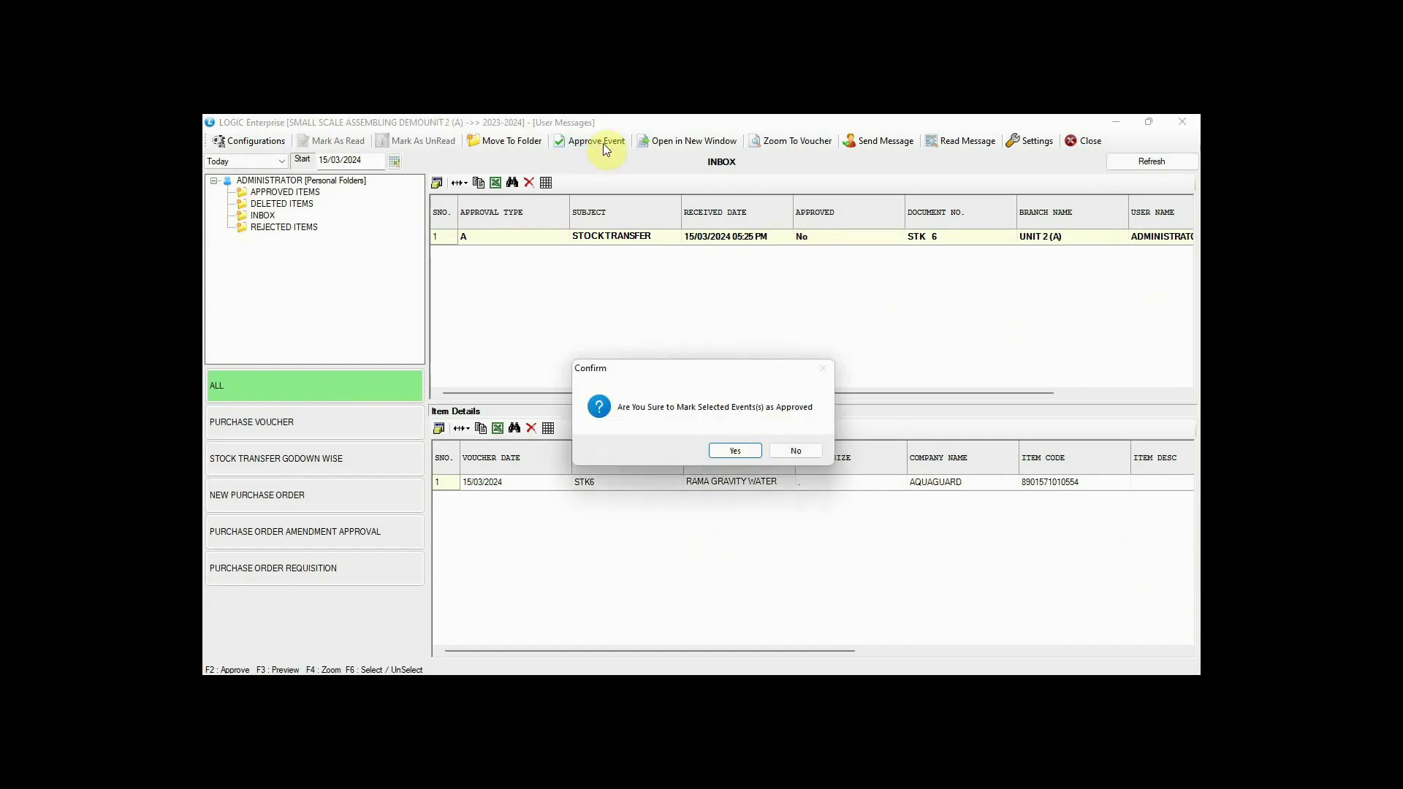
pyautogui.click(739, 449)
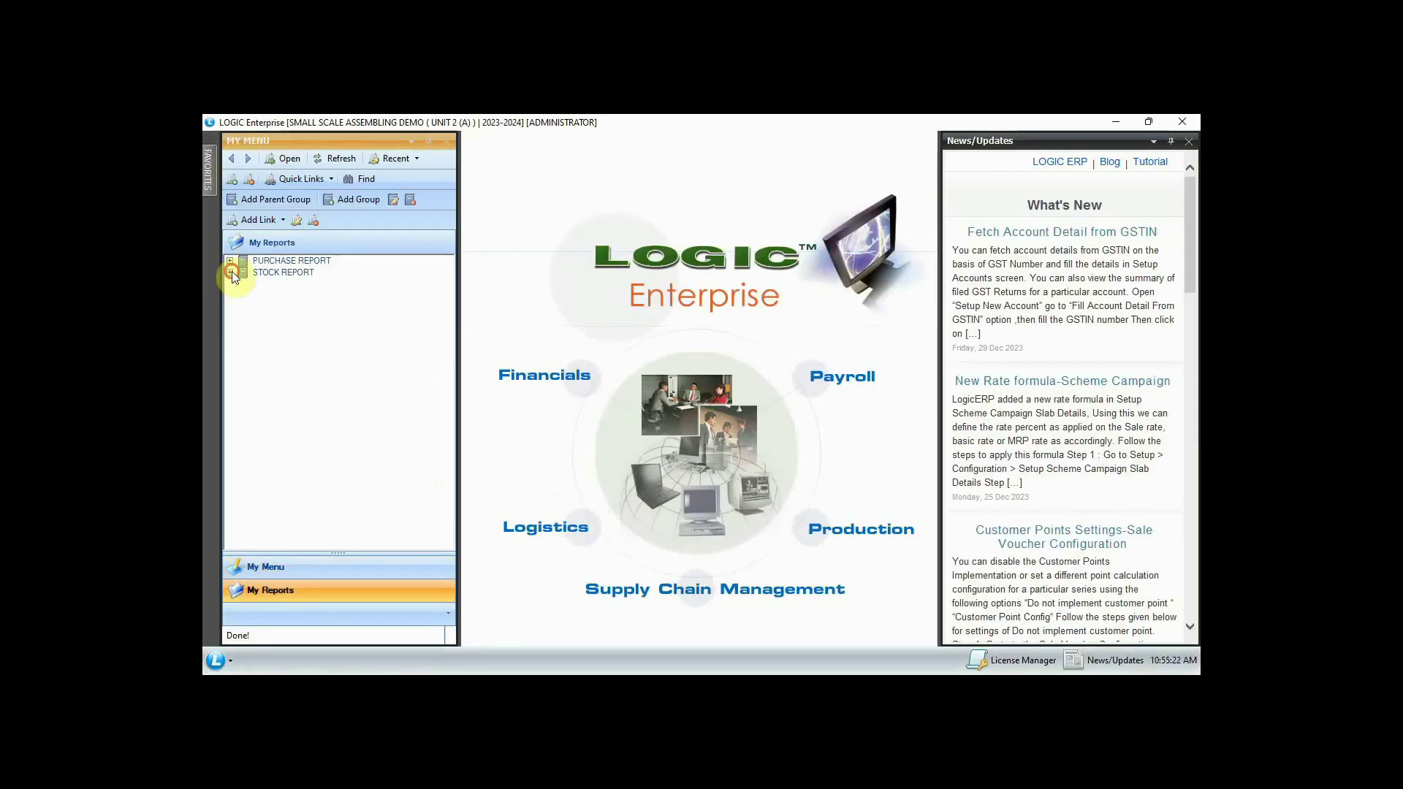
# - Generate the Production Received Finished Good stock report
pyautogui.click(230, 273)
pyautogui.doubleClick(331, 283)
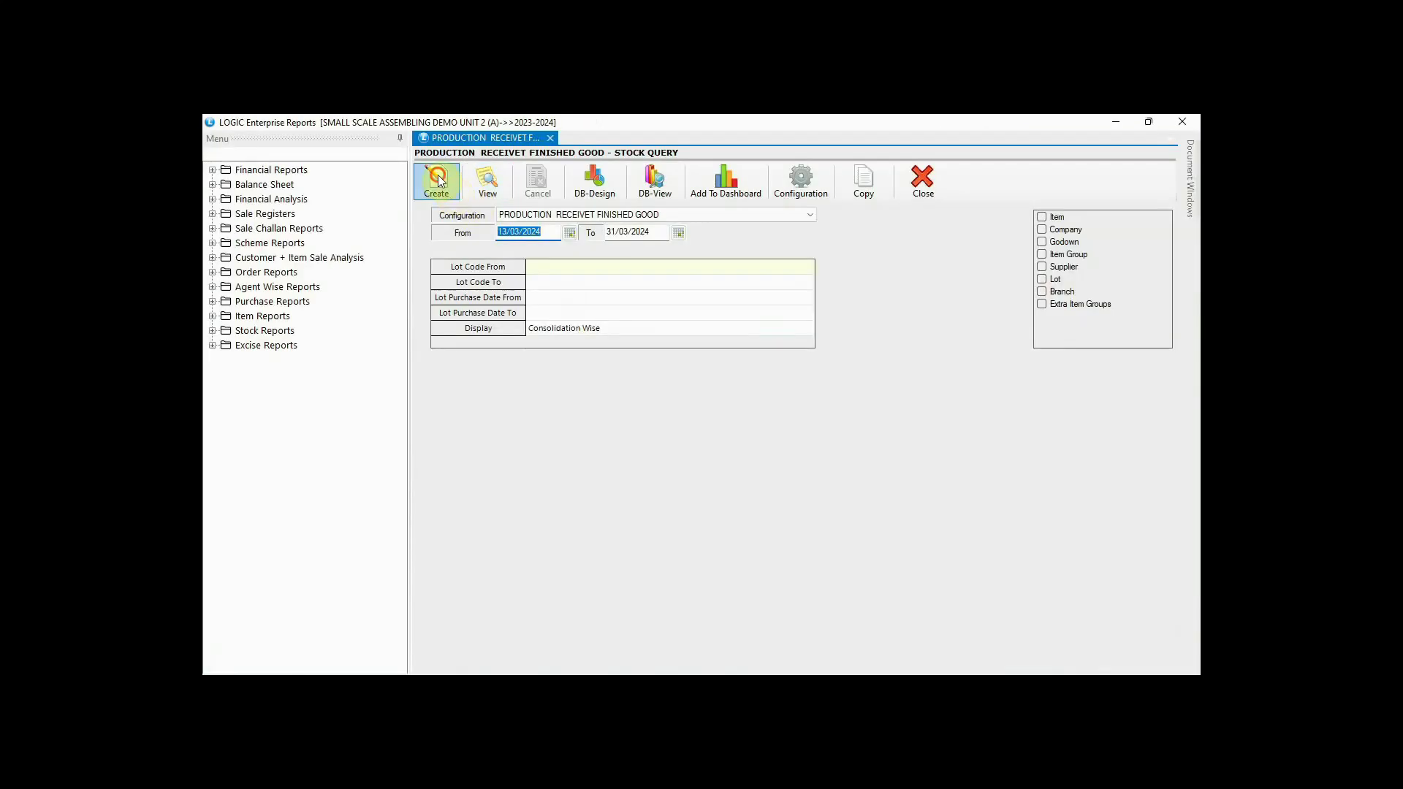
pyautogui.click(437, 181)
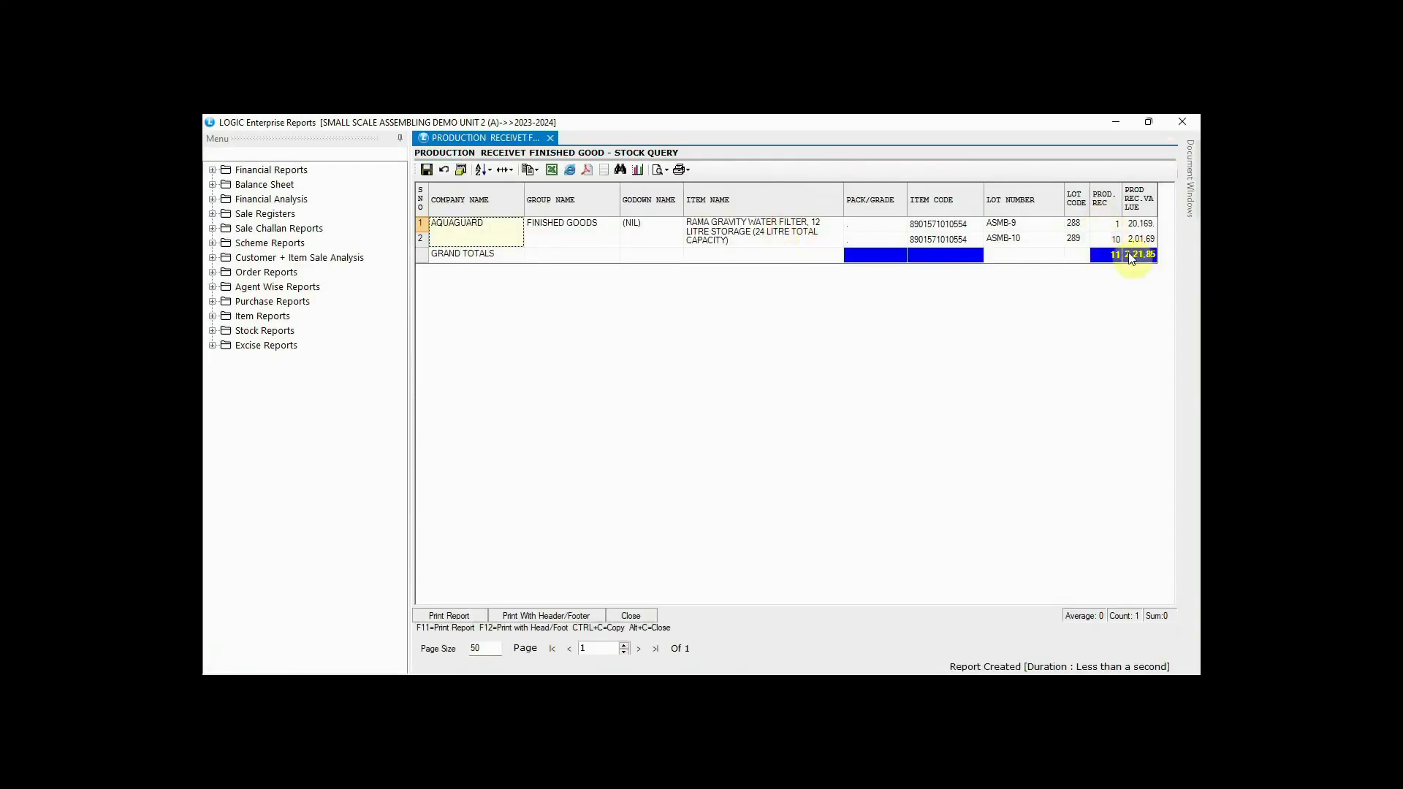
# - Start a sale bill for SAXENA AND SONS with one Rama Gravity Water Filter from lot ASMB-10
pyautogui.click(551, 137)
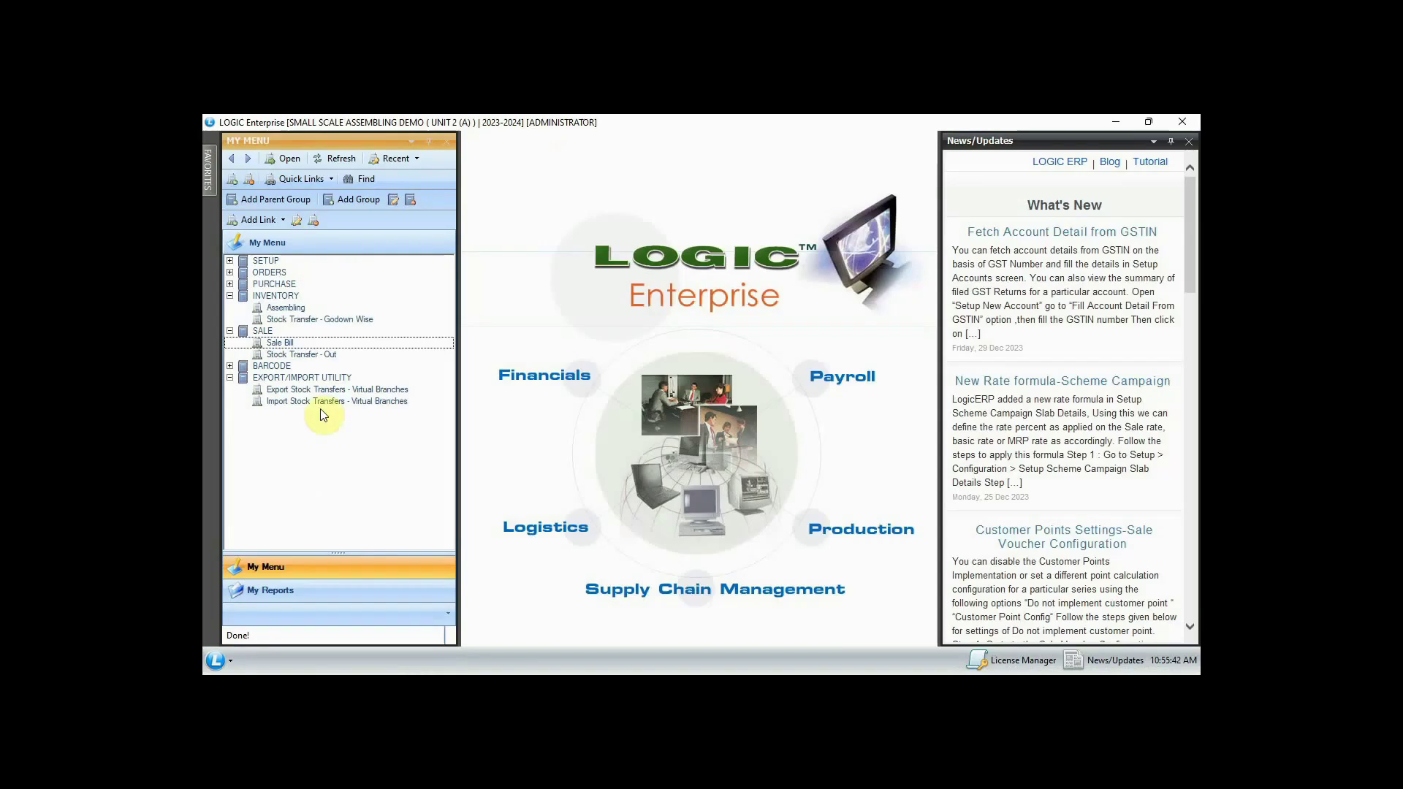
pyautogui.doubleClick(279, 342)
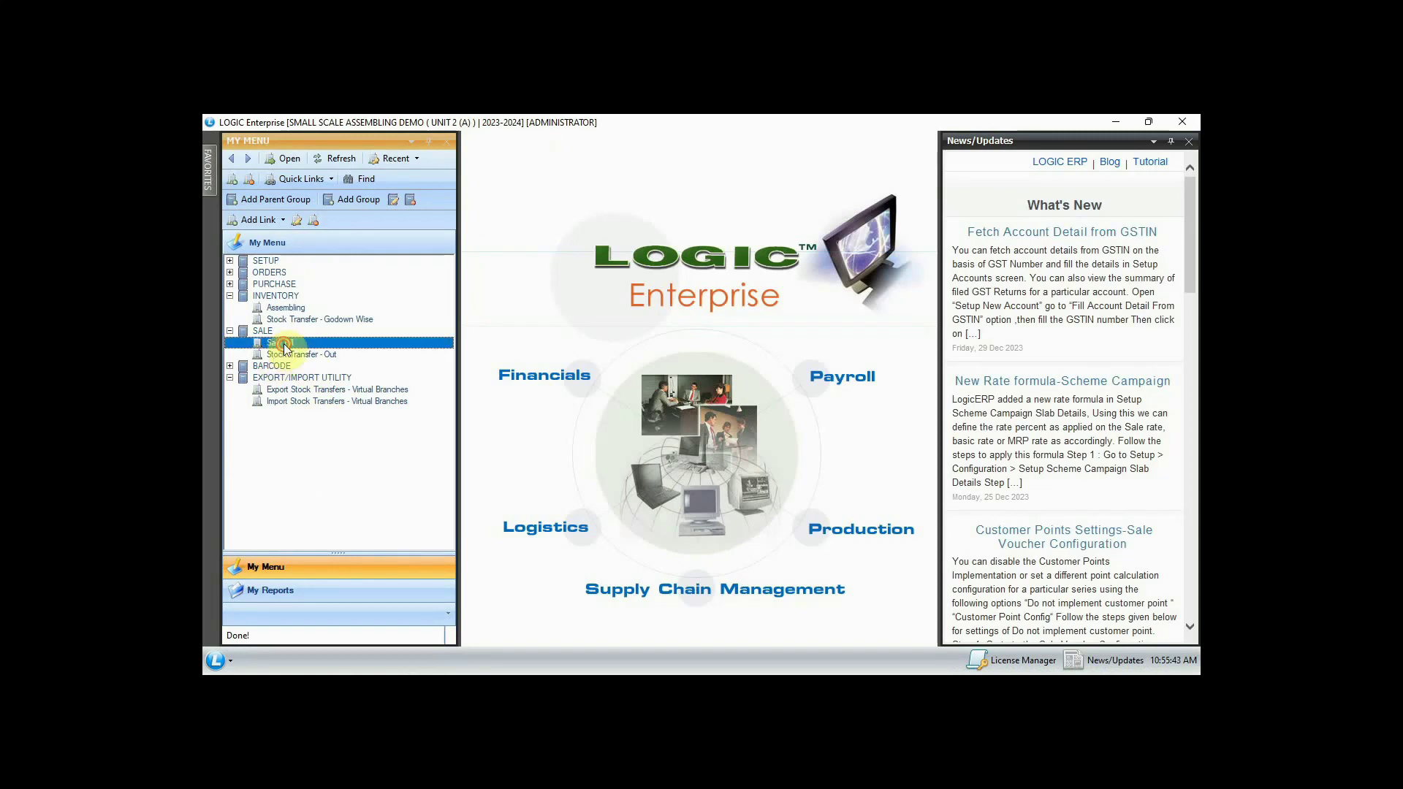
pyautogui.press('Down')
pyautogui.press('Down')
pyautogui.press('Down')
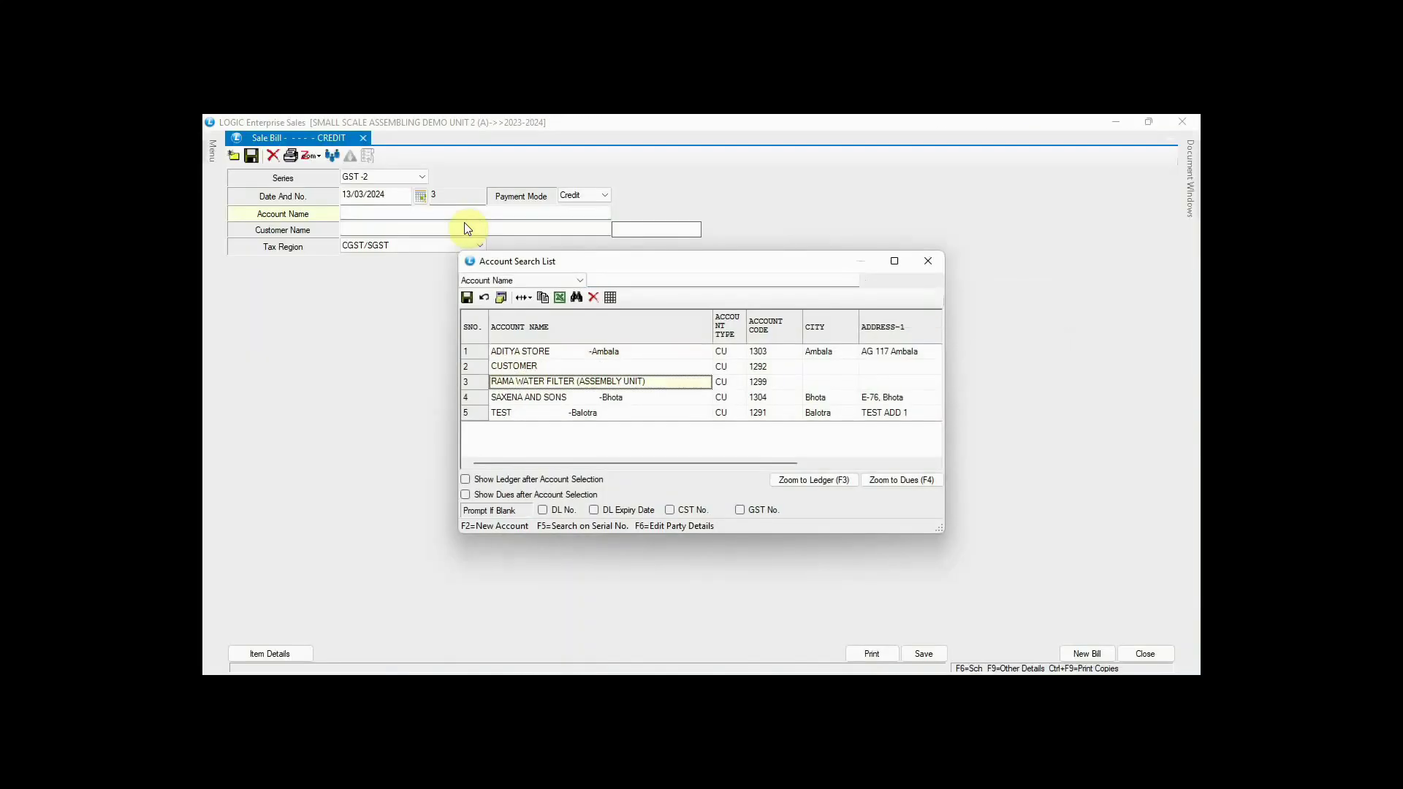
pyautogui.press('Return')
pyautogui.press('Return')
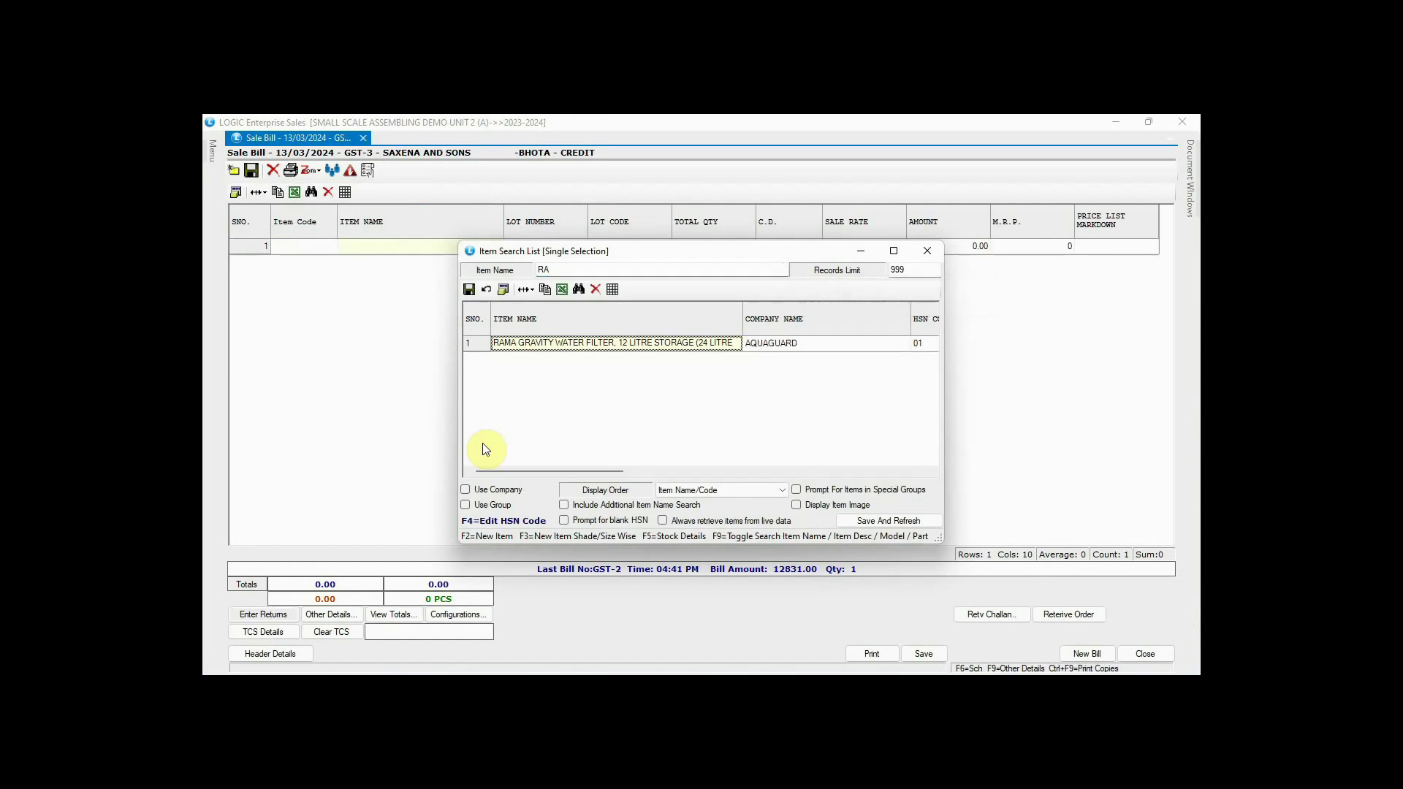
pyautogui.press('Return')
pyautogui.press('Return')
pyautogui.write('1')
pyautogui.press('Return')
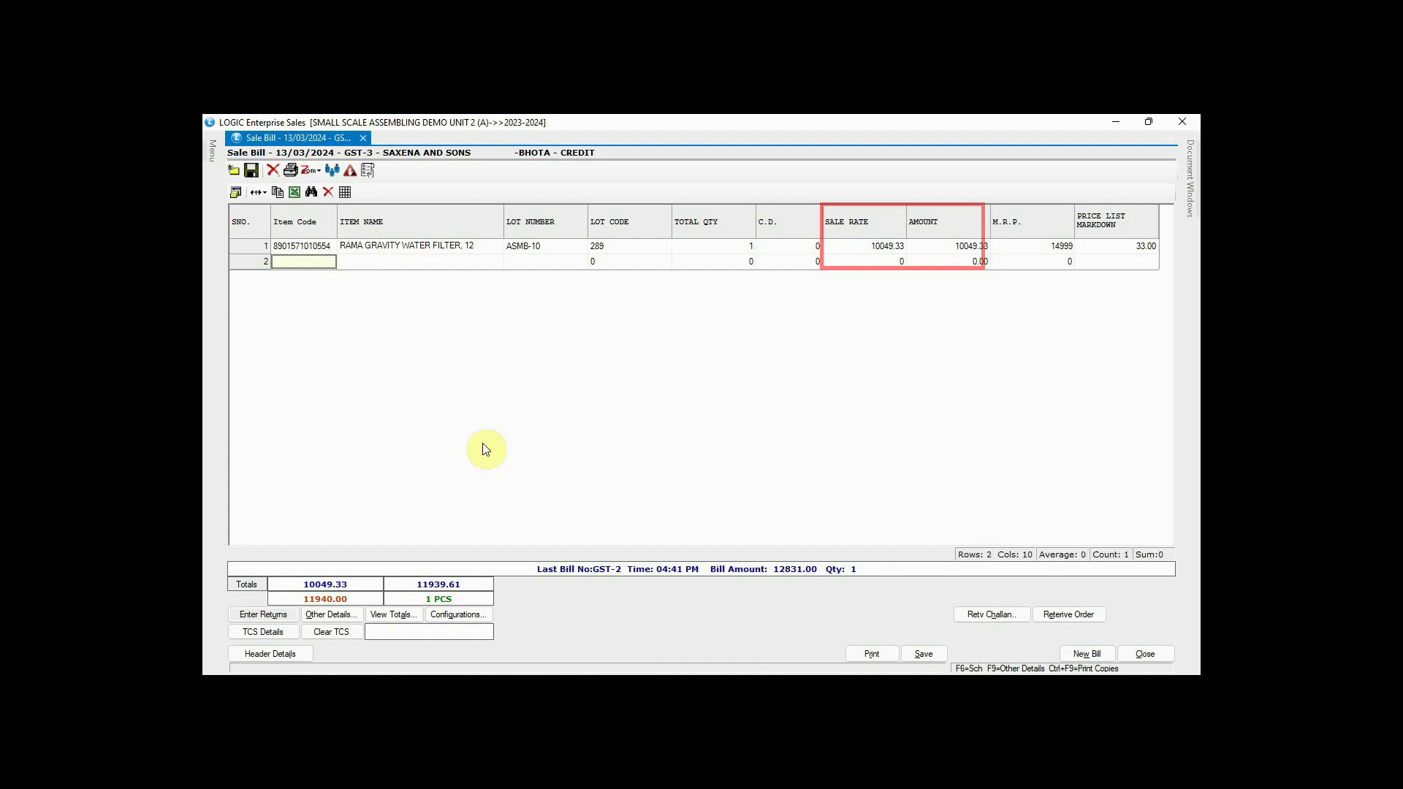
pyautogui.click(877, 246)
pyautogui.click(944, 245)
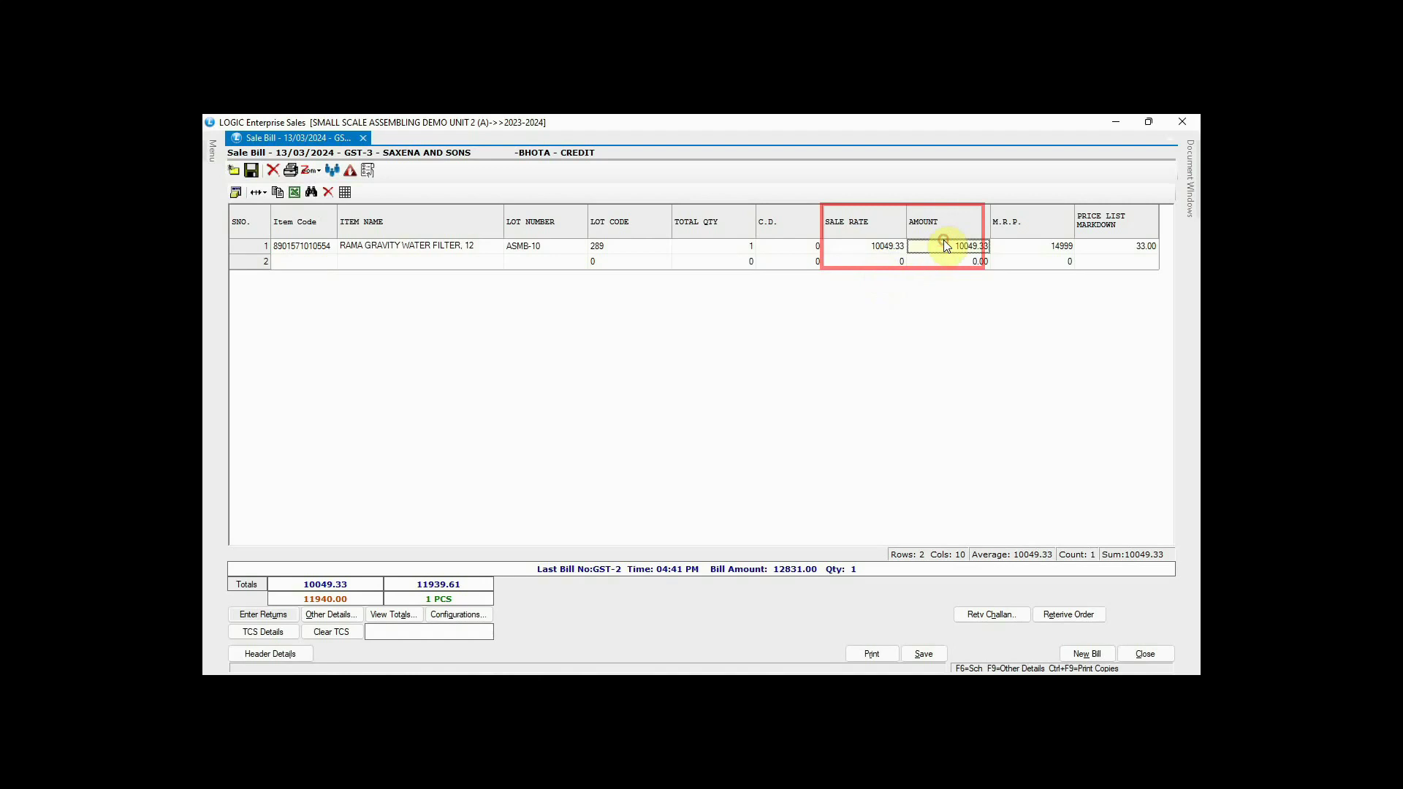
# - Print sale bill GST-3 and review its 11858.00 GST tax invoice preview
pyautogui.click(873, 653)
pyautogui.click(663, 448)
pyautogui.scroll(-5, 808, 475)
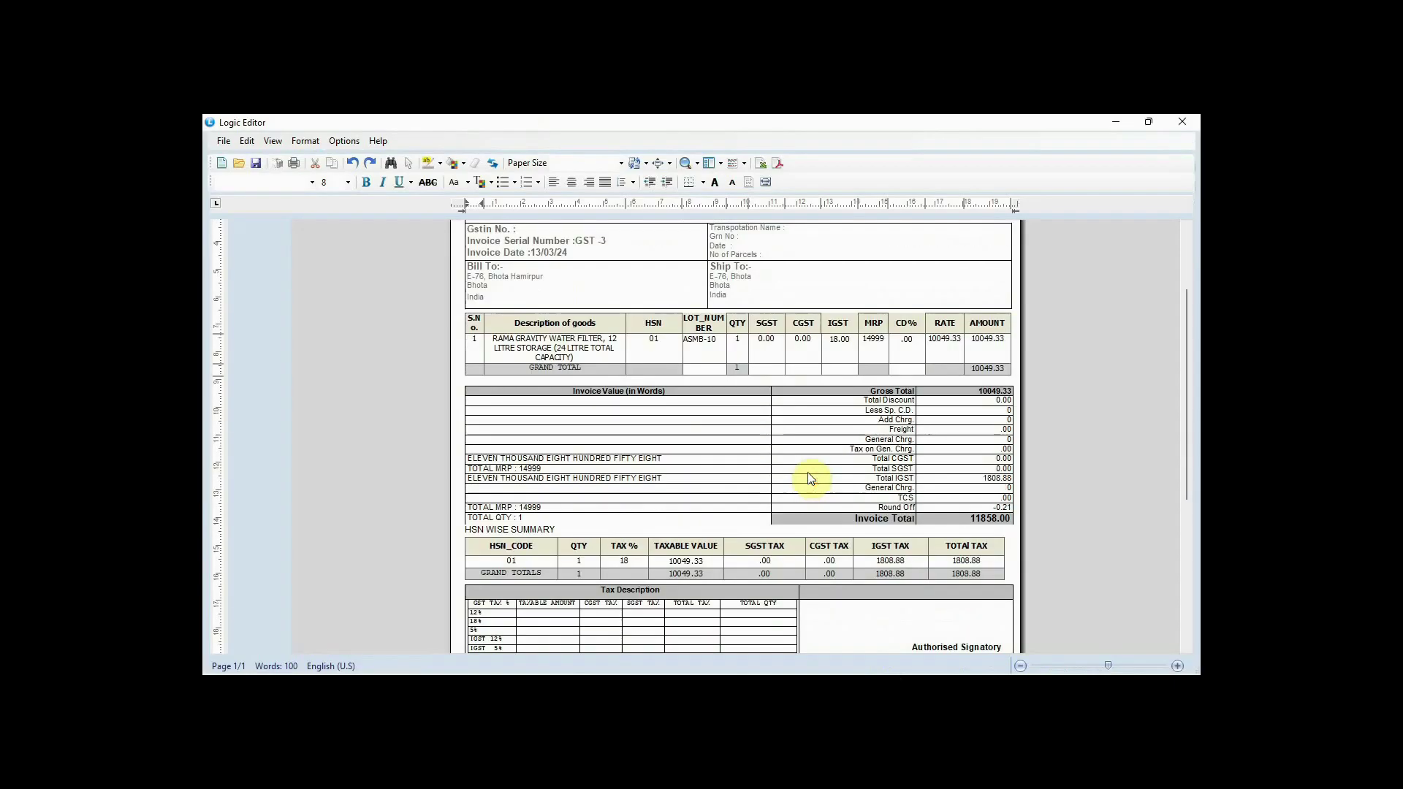
pyautogui.scroll(5, 808, 472)
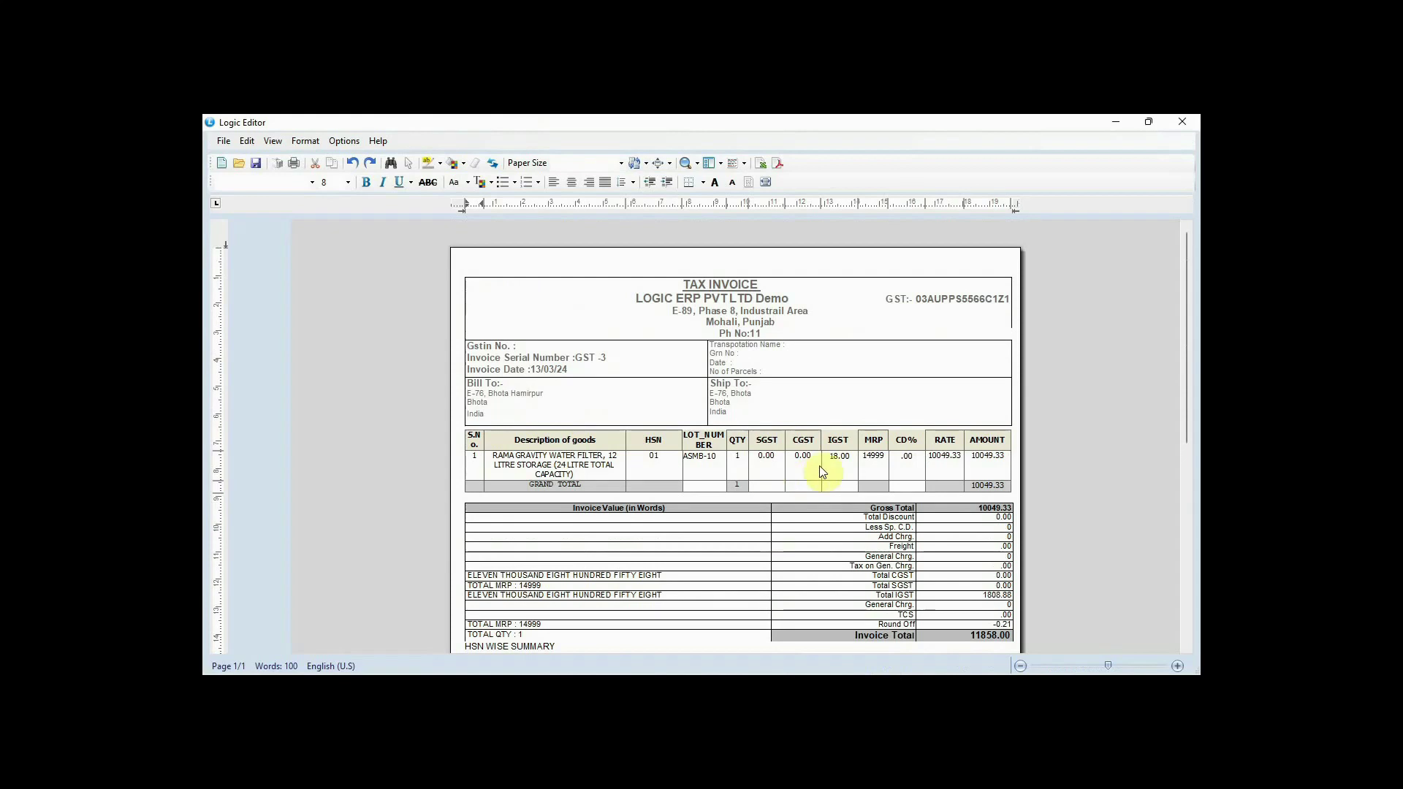
pyautogui.press('Escape')
pyautogui.click(423, 227)
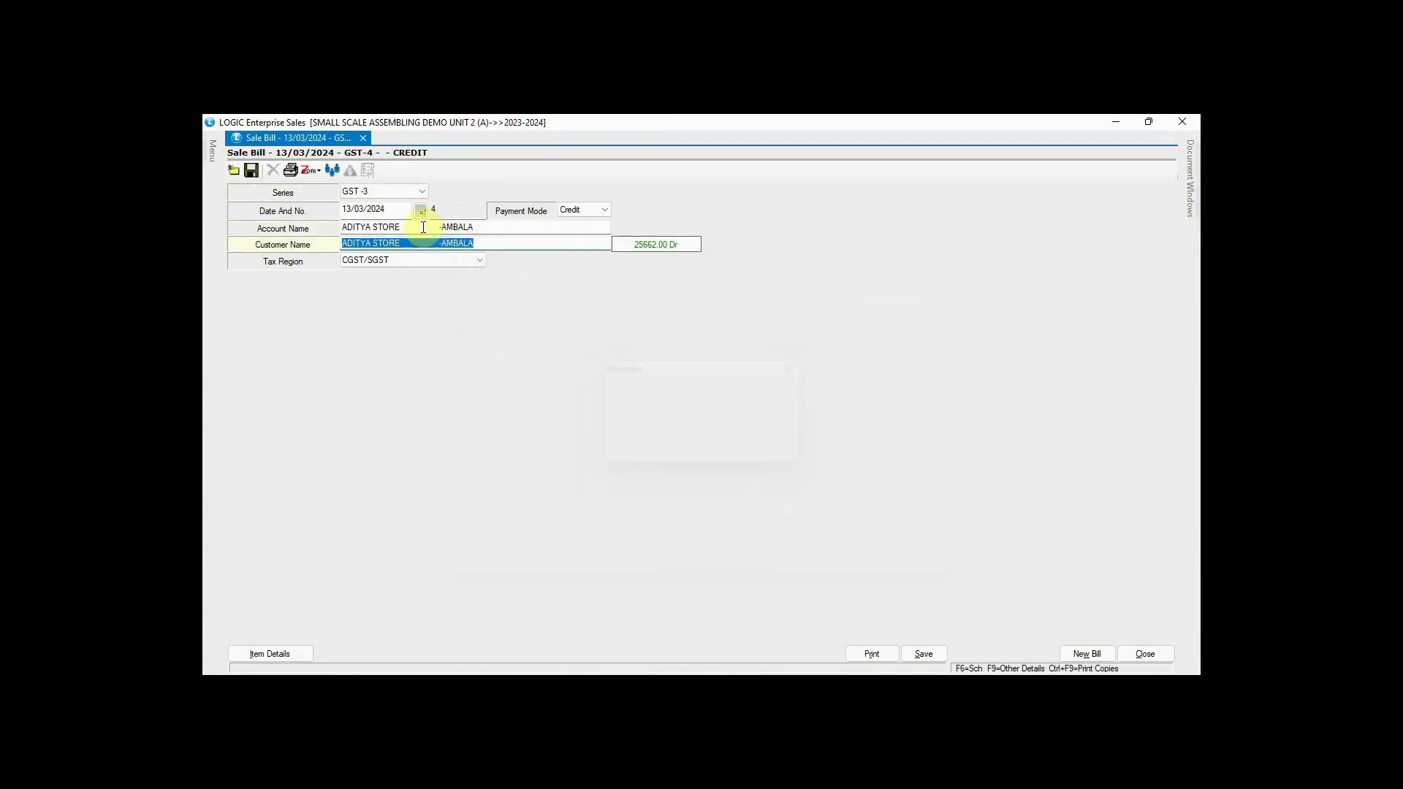
# - Bill ADITYA STORE one Rama Gravity Water Filter from lot ASMB-10
pyautogui.press('Return')
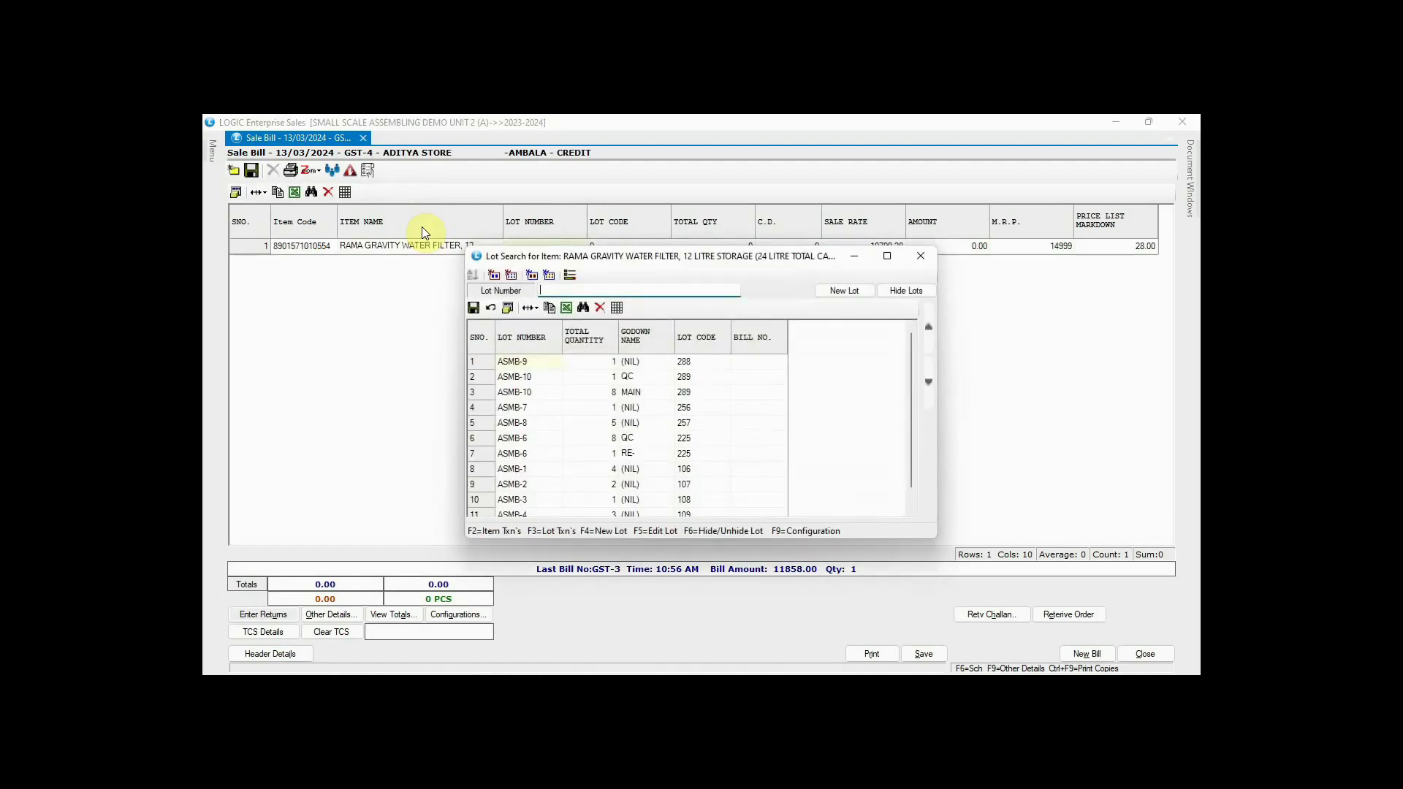
pyautogui.press('Down')
pyautogui.press('Return')
pyautogui.press('Return')
pyautogui.press('Return')
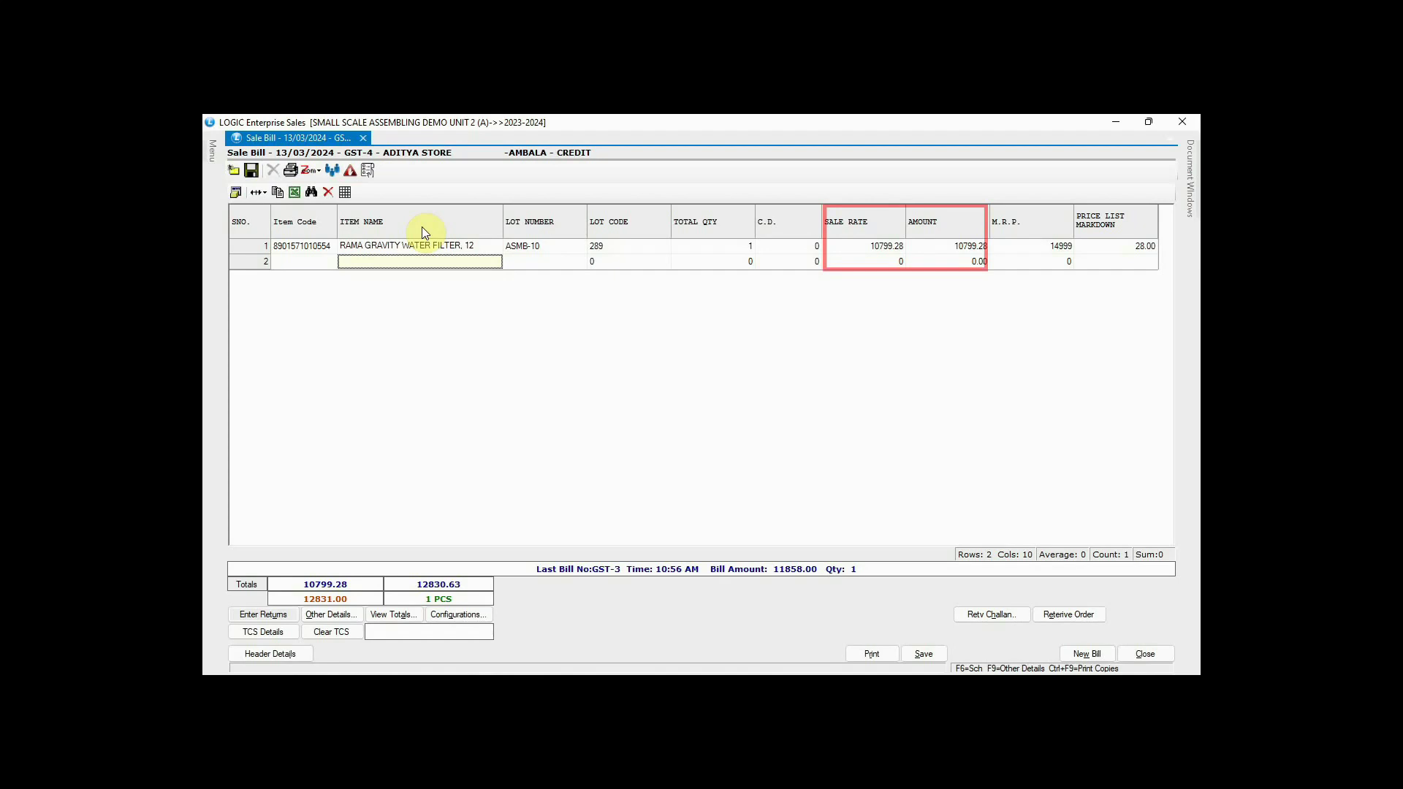
# - Print the bill and review its 12831.00 tax invoice in the Logic Editor preview
pyautogui.hotkey('alt', 'p')
pyautogui.scroll(-3, 647, 453)
pyautogui.scroll(5, 646, 453)
pyautogui.scroll(-1, 646, 451)
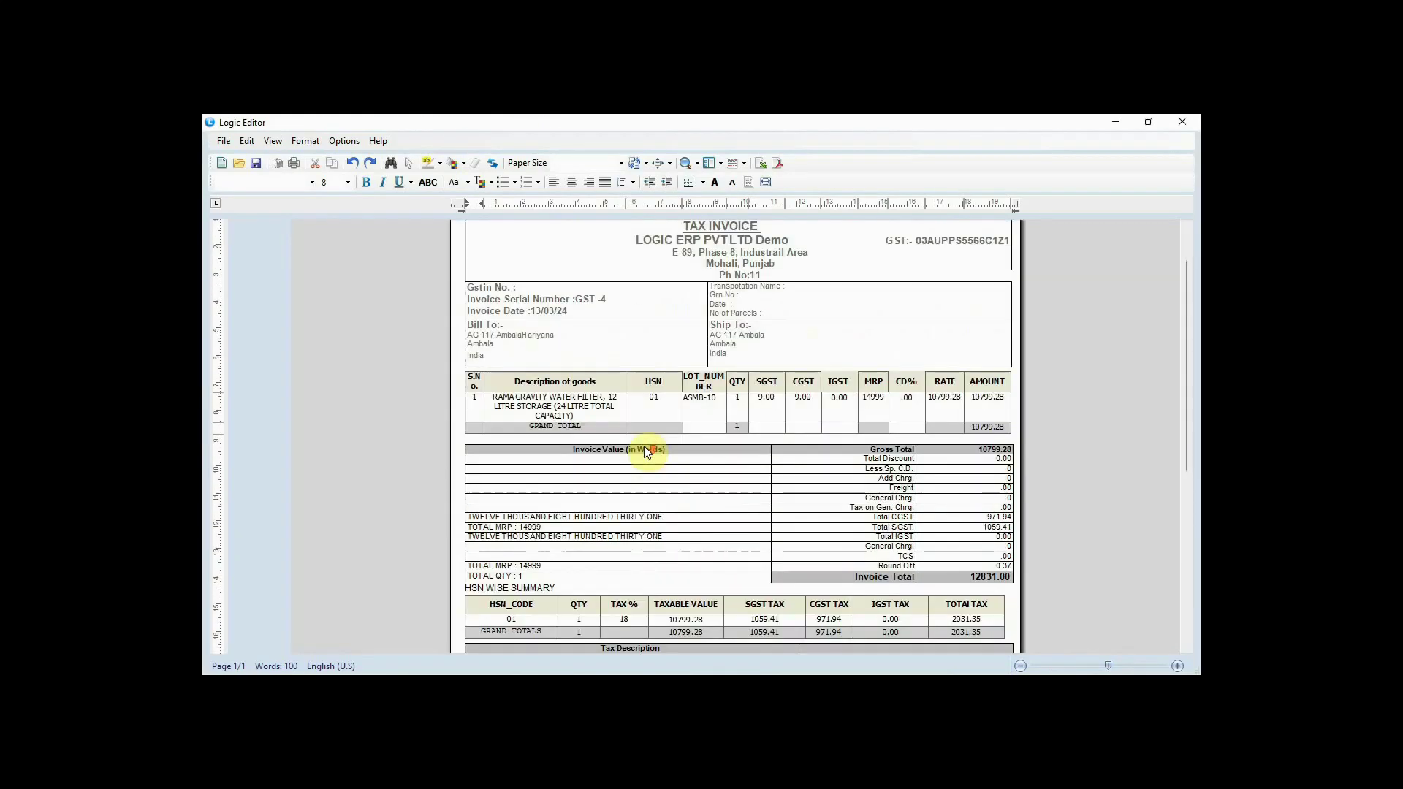
pyautogui.scroll(1, 647, 452)
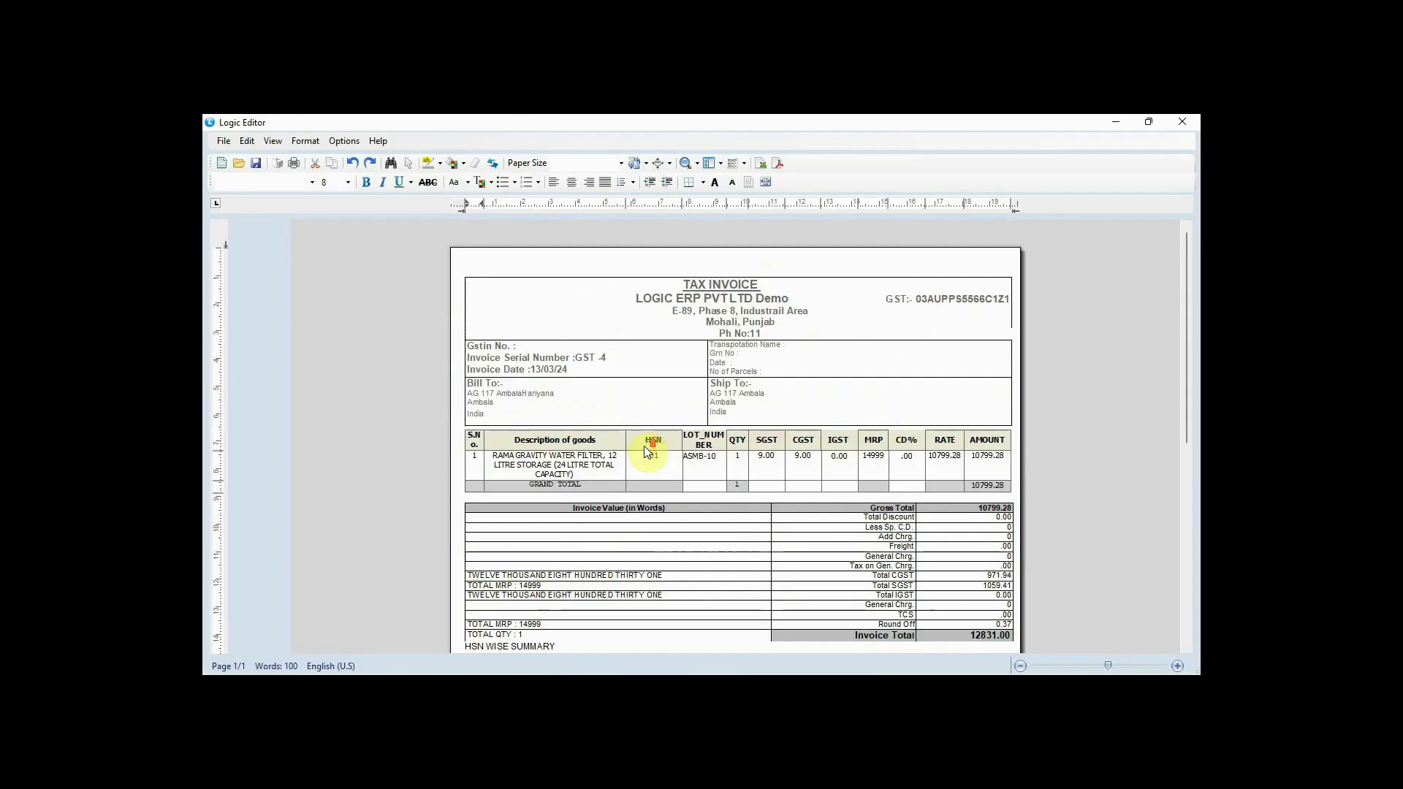
pyautogui.click(1197, 120)
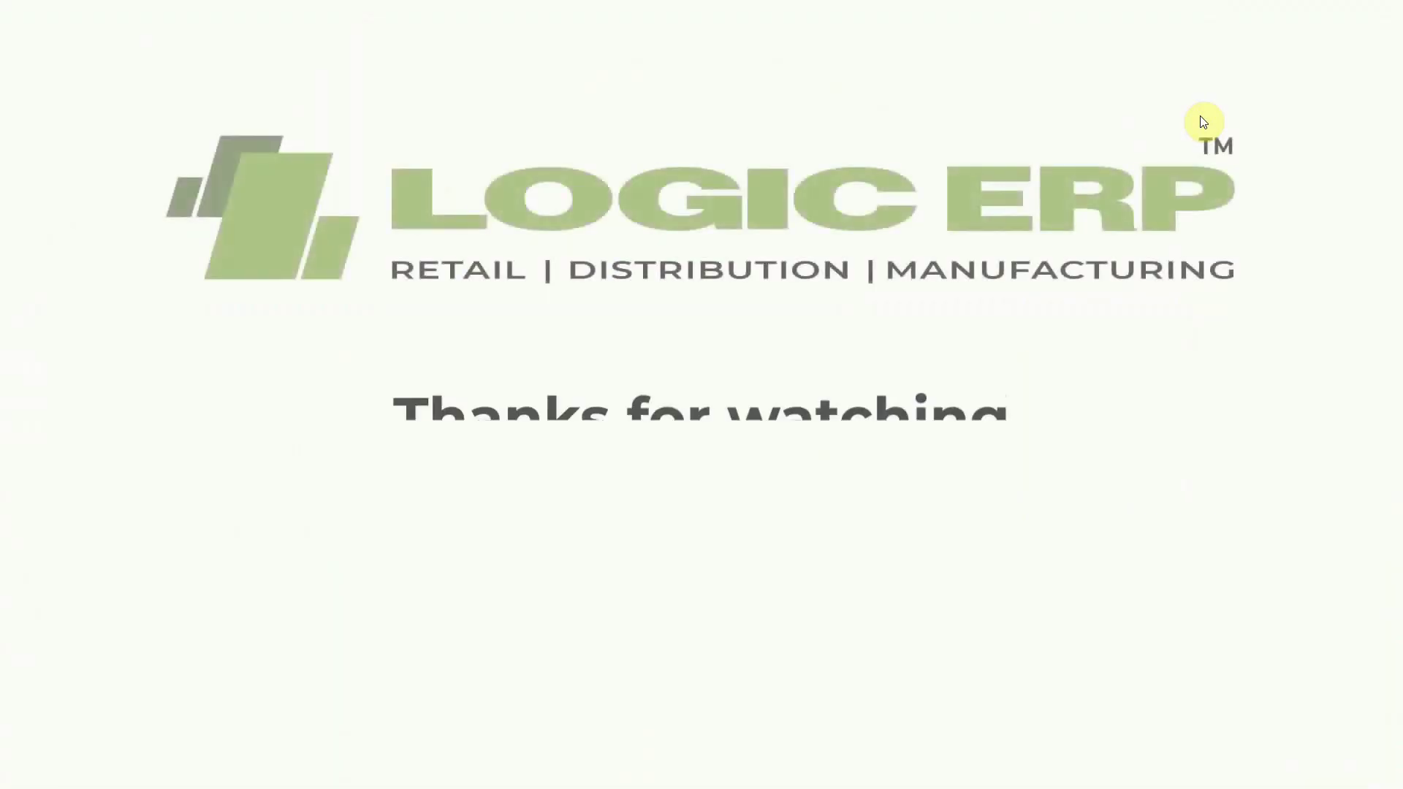